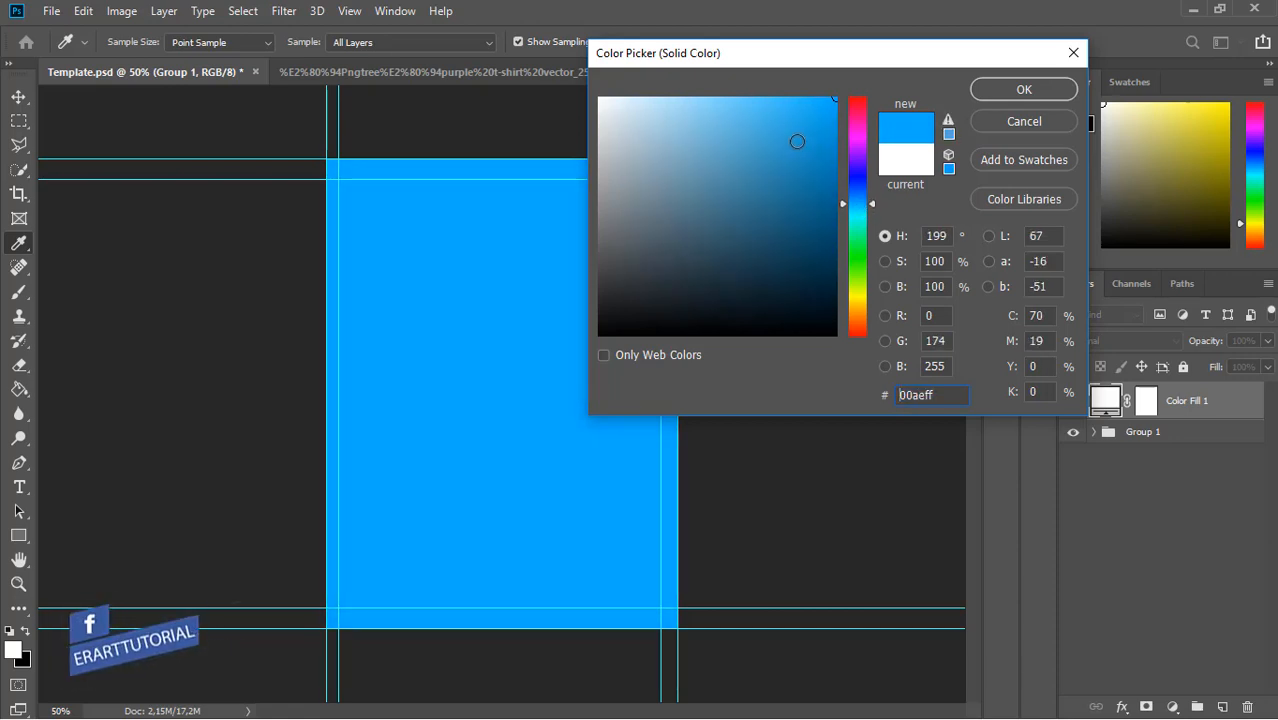
# Set the solid color fill to light blue #2eb0ed and place the Color Fill 1 layer beneath Group 1
pyautogui.moveTo(799, 137)
pyautogui.mouseDown()
pyautogui.moveTo(770, 95)
pyautogui.moveTo(774, 77)
pyautogui.moveTo(776, 111)
pyautogui.moveTo(790, 114)
pyautogui.mouseUp()
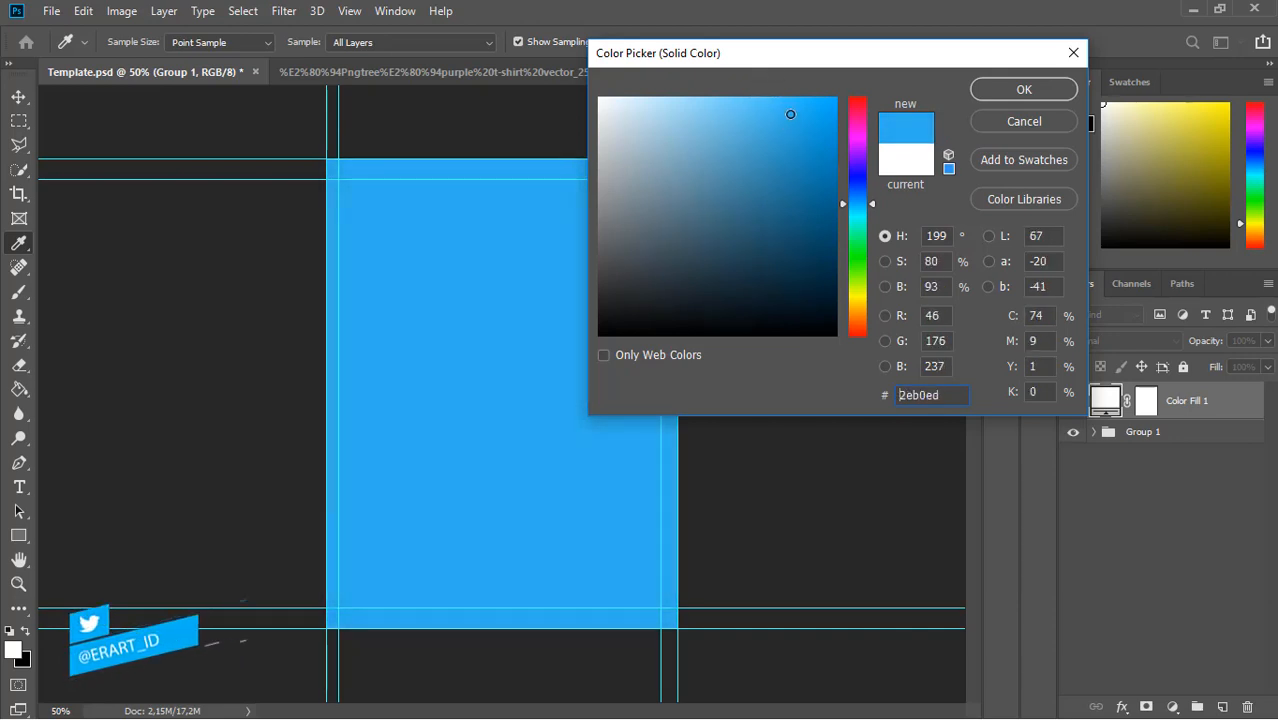
pyautogui.click(1001, 91)
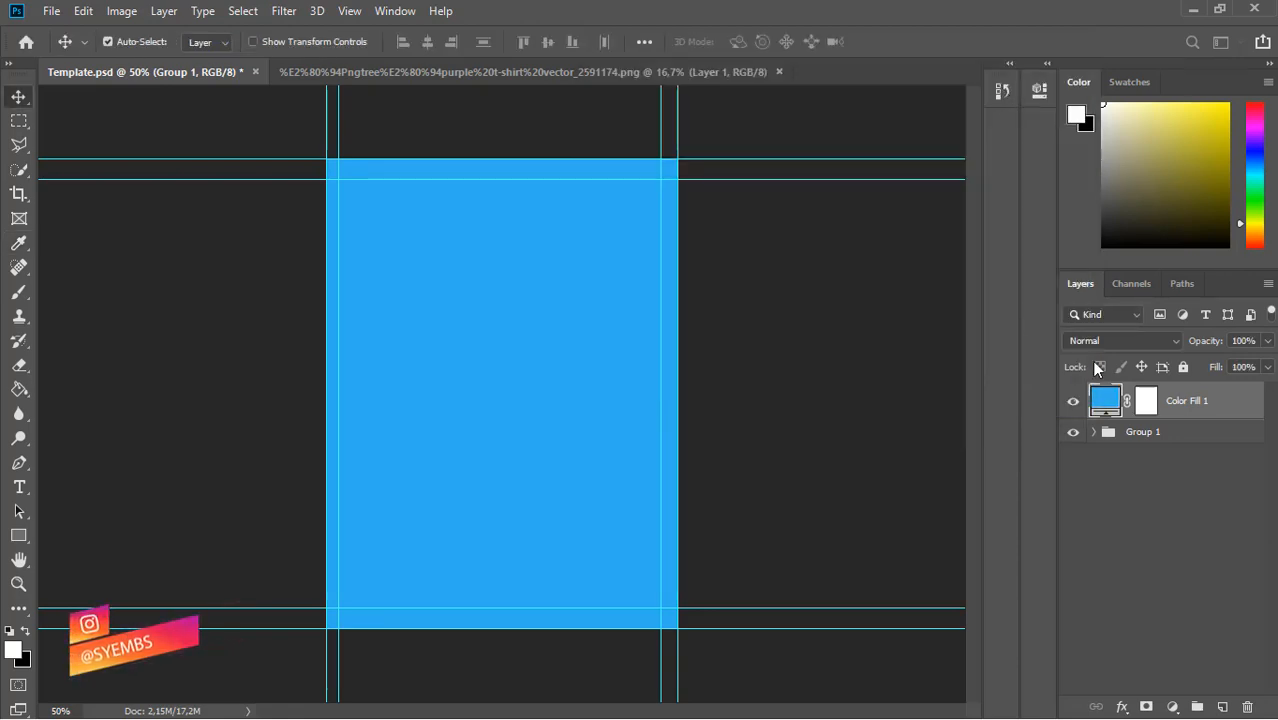
pyautogui.moveTo(1106, 402); pyautogui.dragTo(1116, 448)
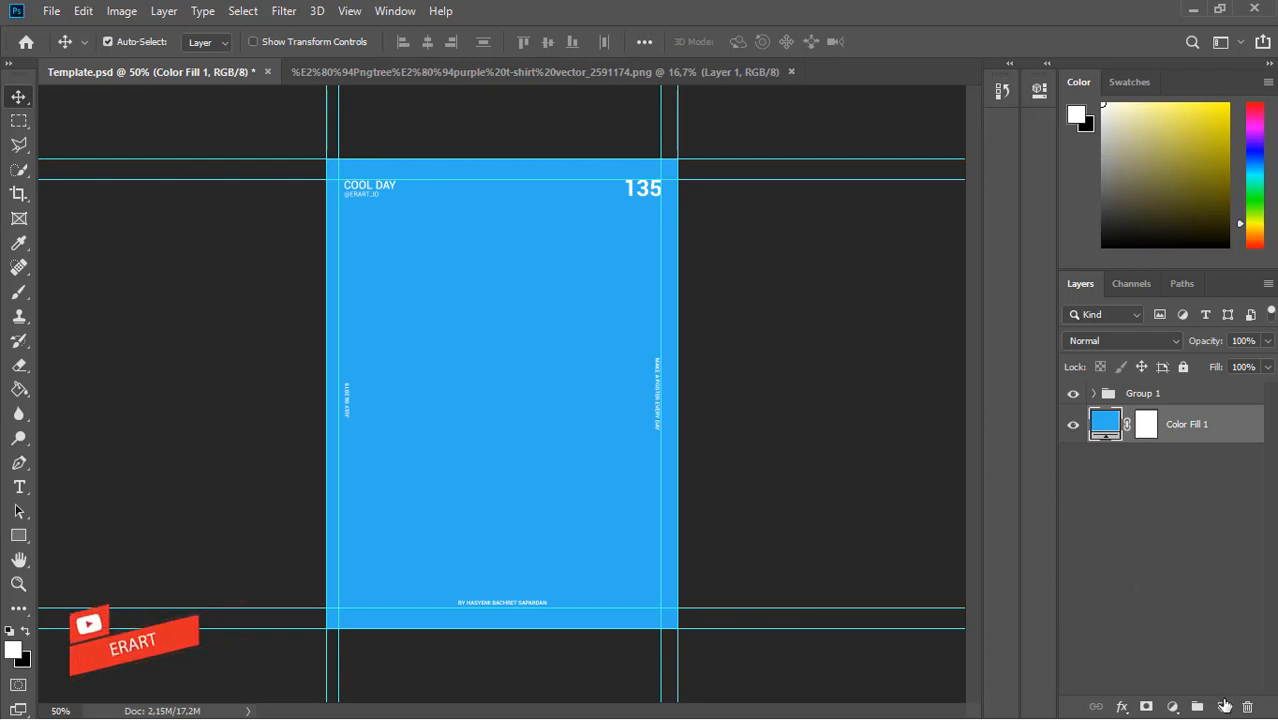
# On a new layer above the color fill, draw a thin blue rectangle without stroke, about 462 × 24 px, across the poster's middle
pyautogui.hotkey('ctrl', 'shift', 'alt', 'n')
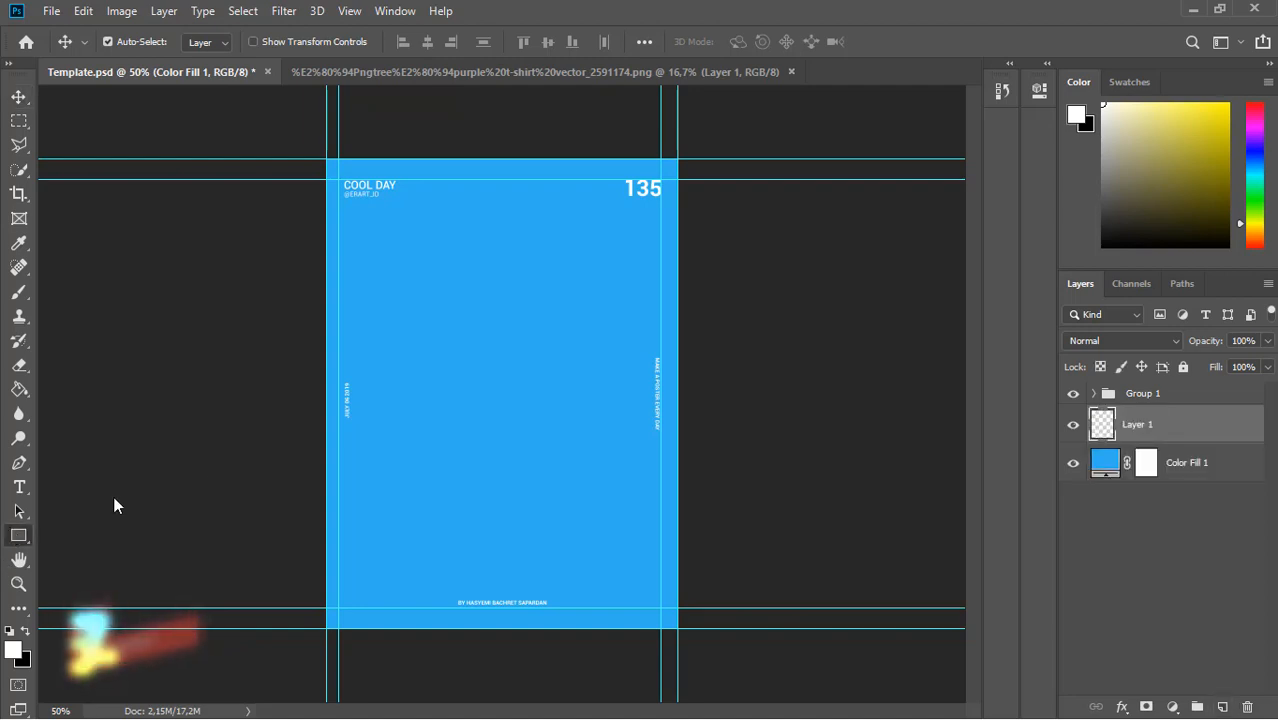
pyautogui.press('u')
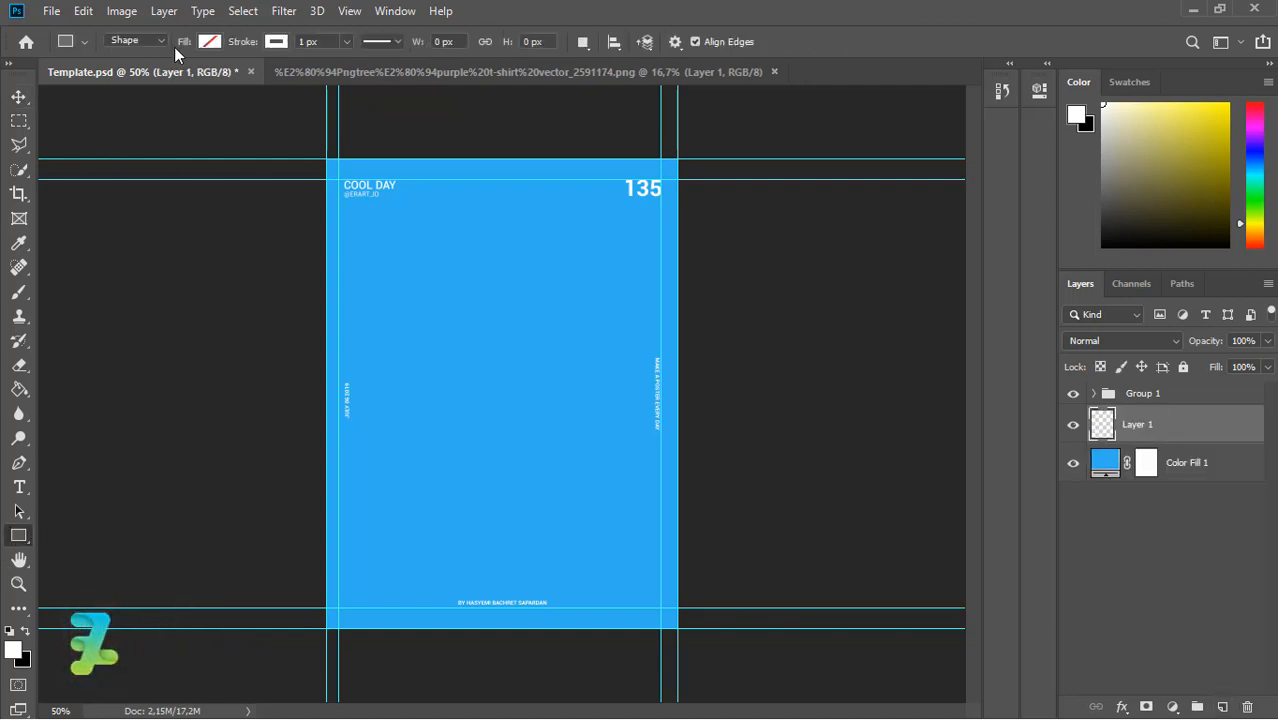
pyautogui.click(210, 41)
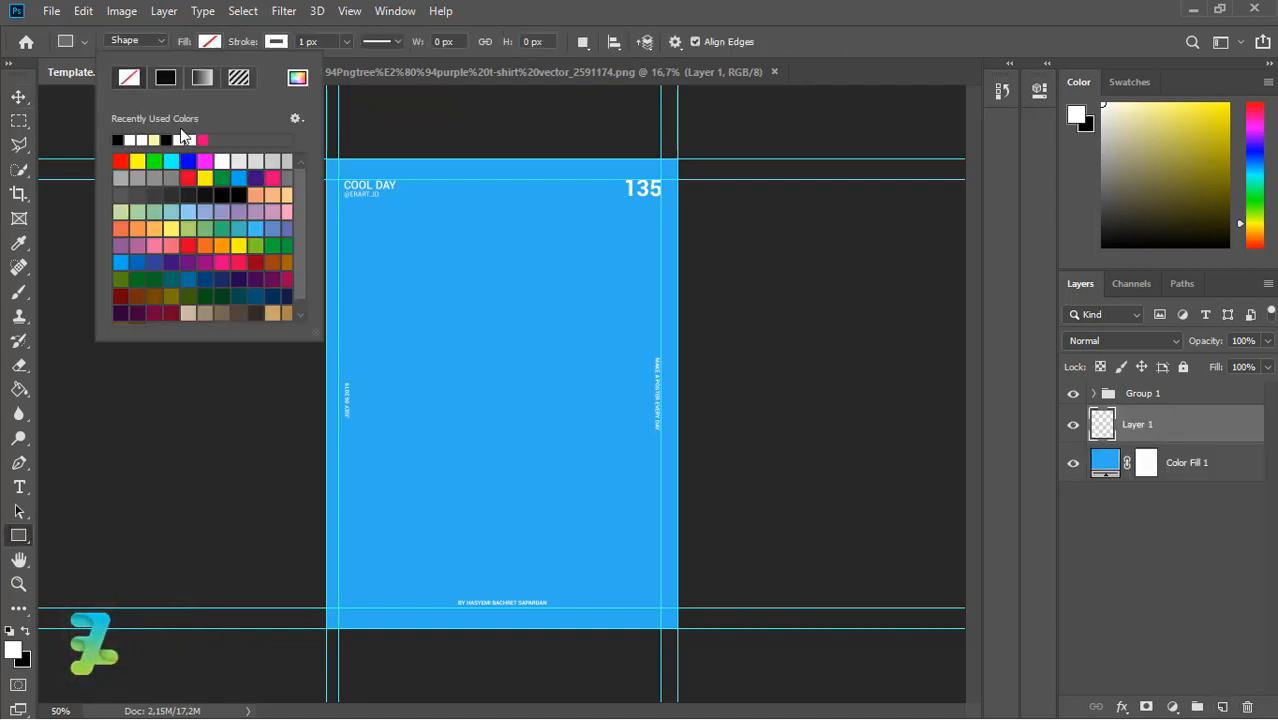
pyautogui.click(140, 261)
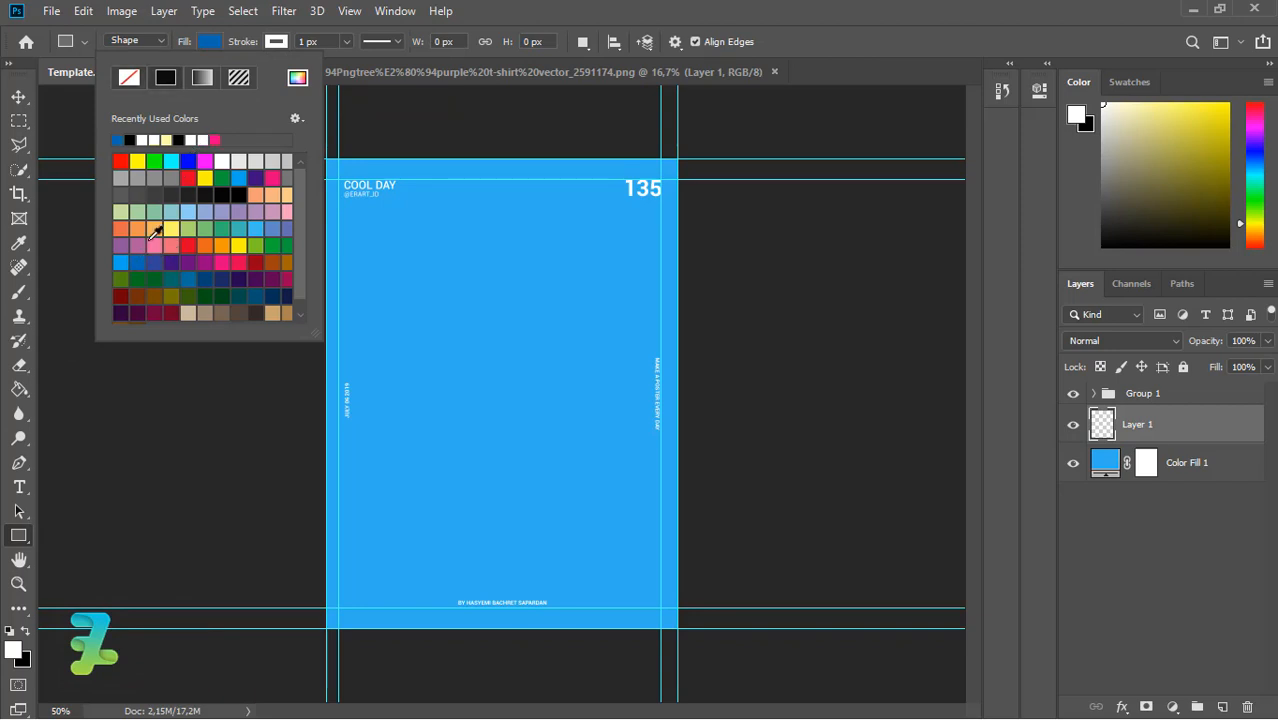
pyautogui.click(275, 41)
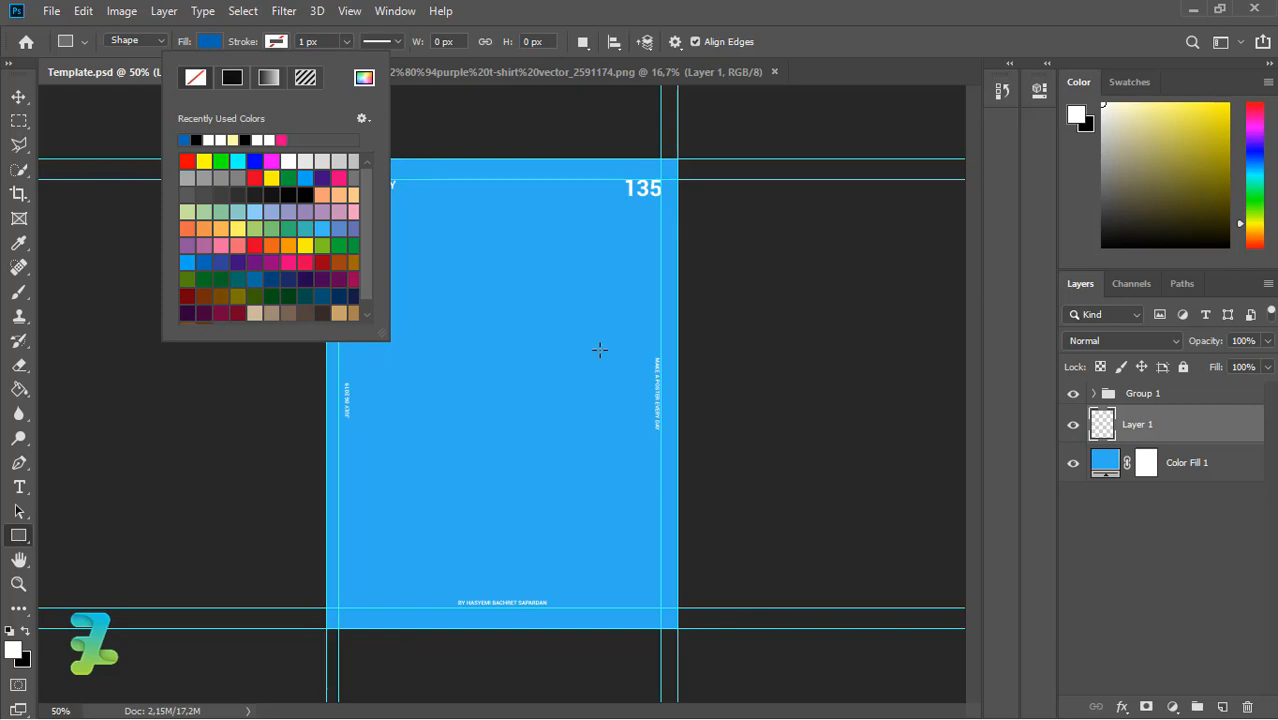
pyautogui.click(566, 346)
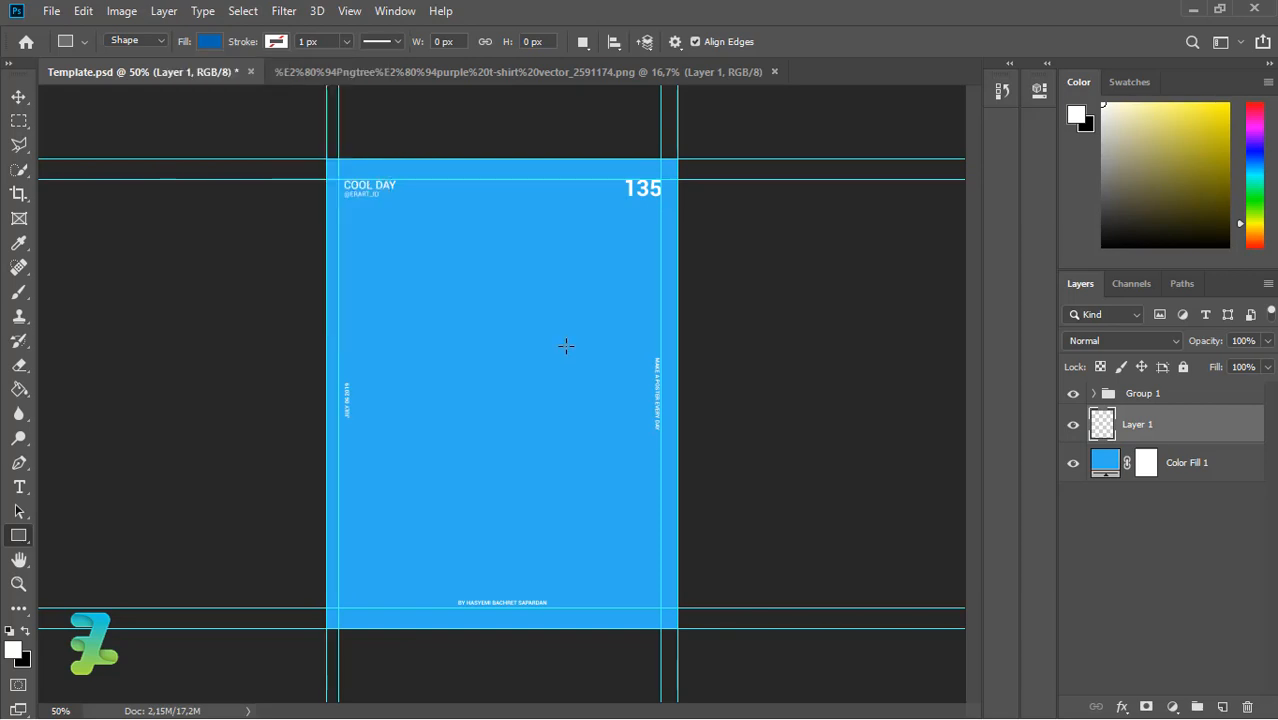
pyautogui.moveTo(613, 333); pyautogui.dragTo(396, 343)
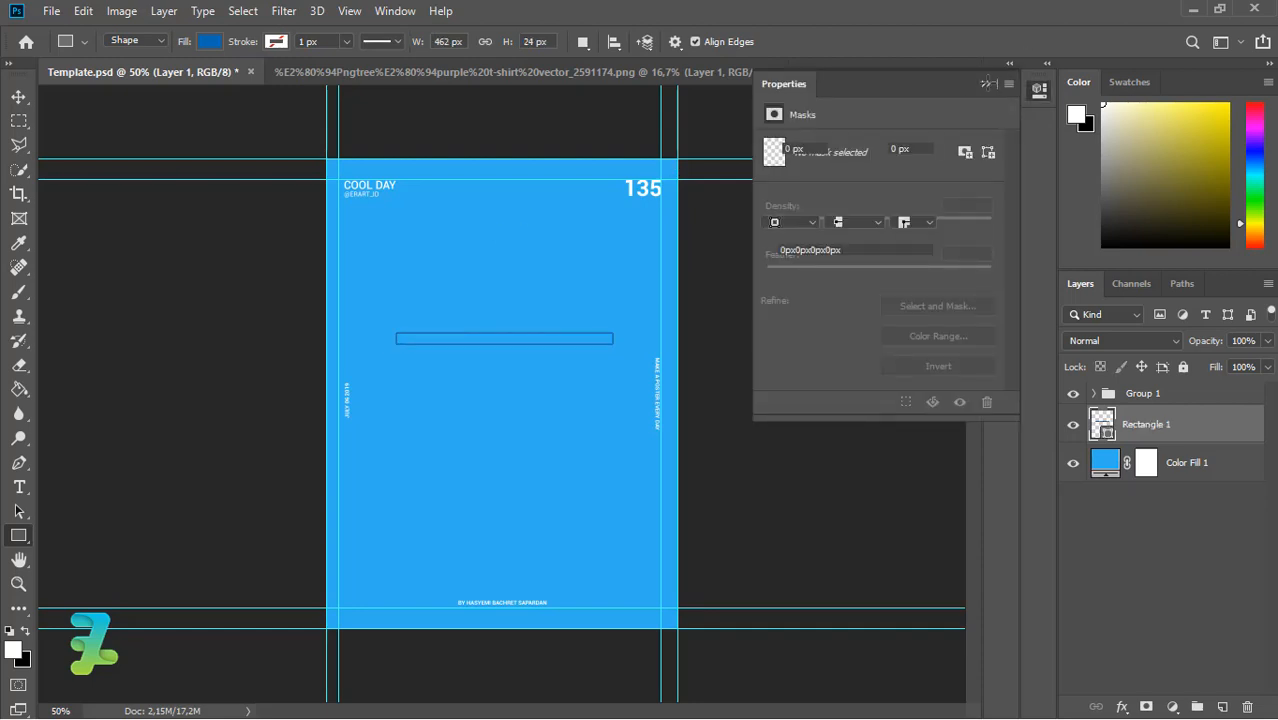
pyautogui.click(986, 83)
# Center the thin rectangle horizontally and vertically on the whole canvas, and clear the selection
pyautogui.click(19, 98)
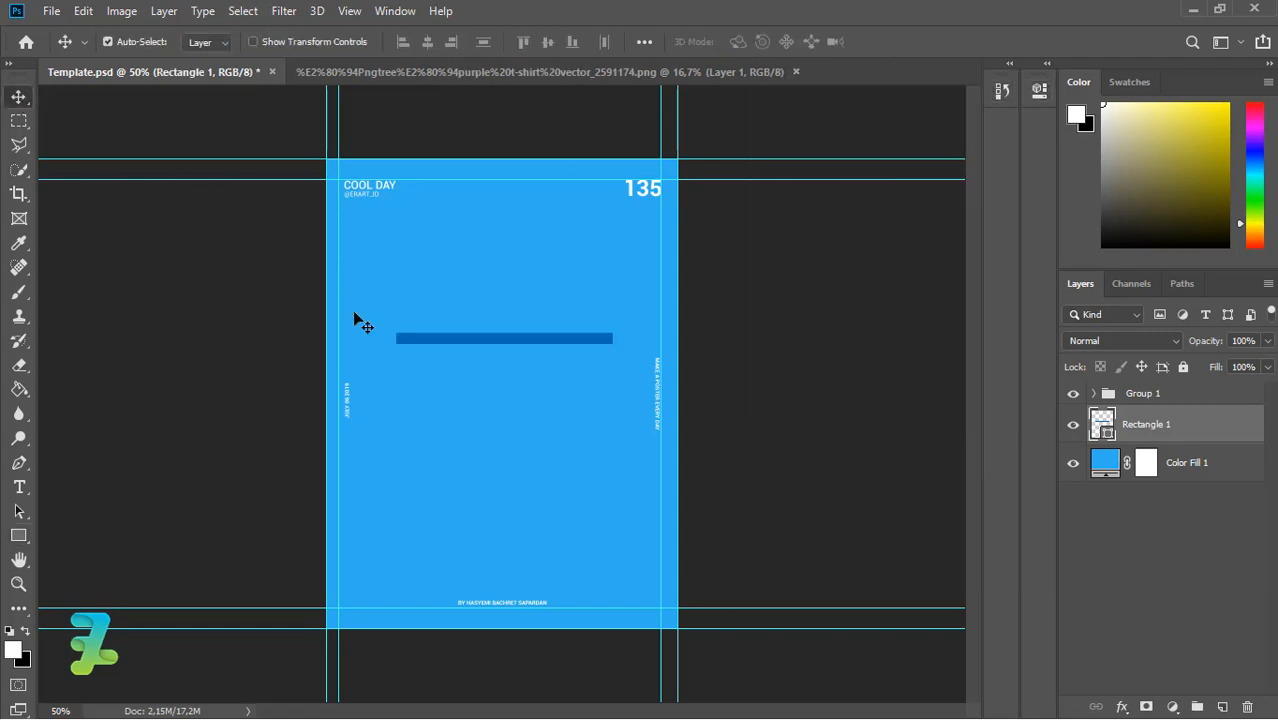
pyautogui.hotkey('ctrl', 'a')
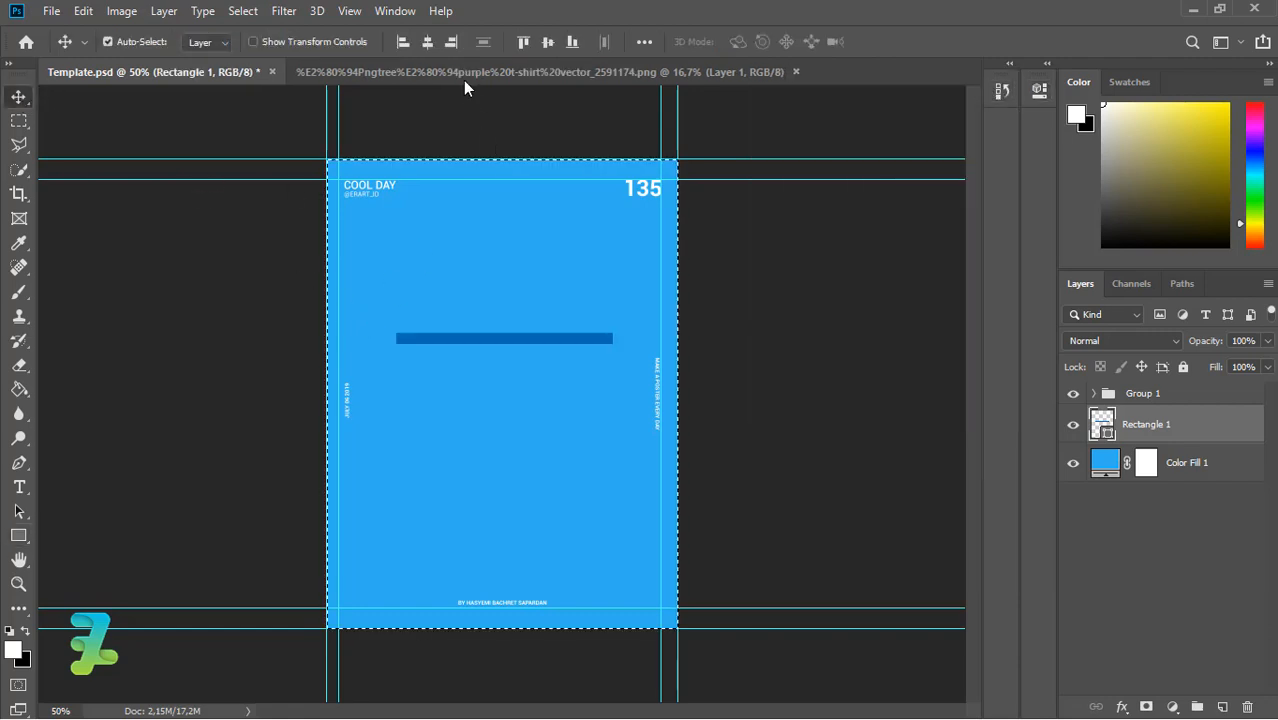
pyautogui.click(546, 42)
pyautogui.click(427, 42)
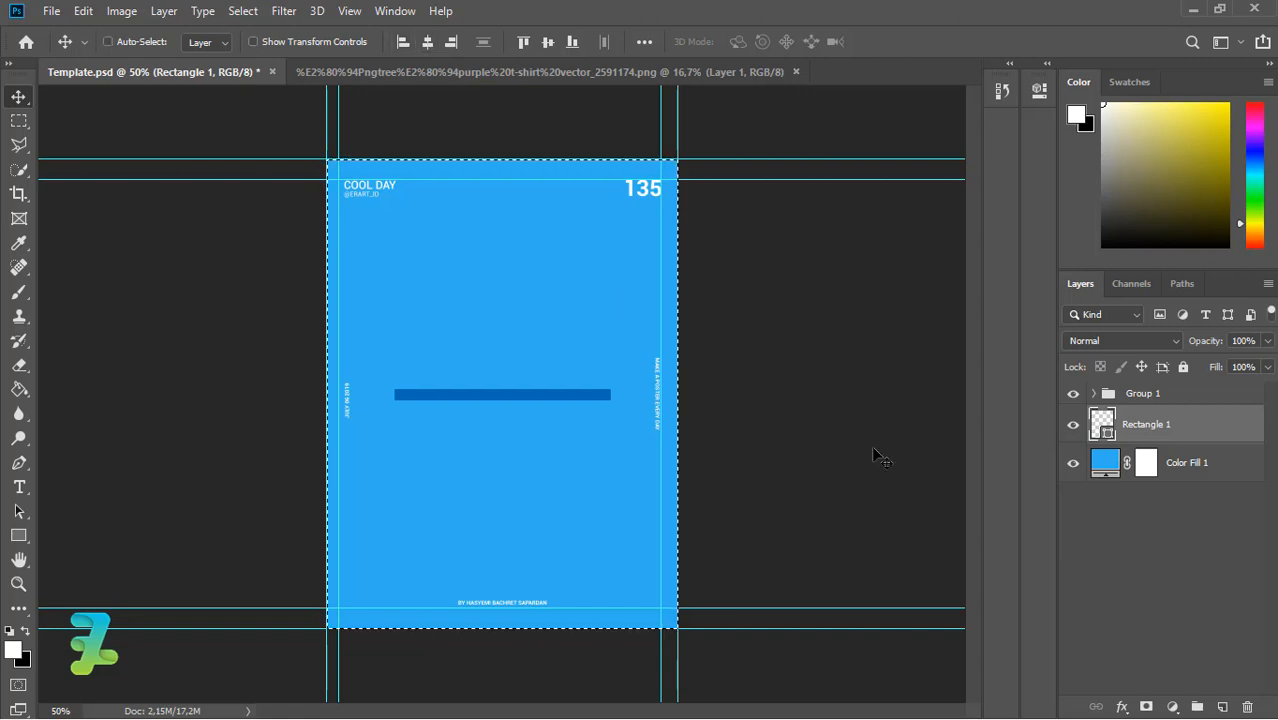
pyautogui.hotkey('ctrl', 'd')
# Change the thin rectangle's fill to a dark violet-blue with a hue of 248°
pyautogui.click(18, 537)
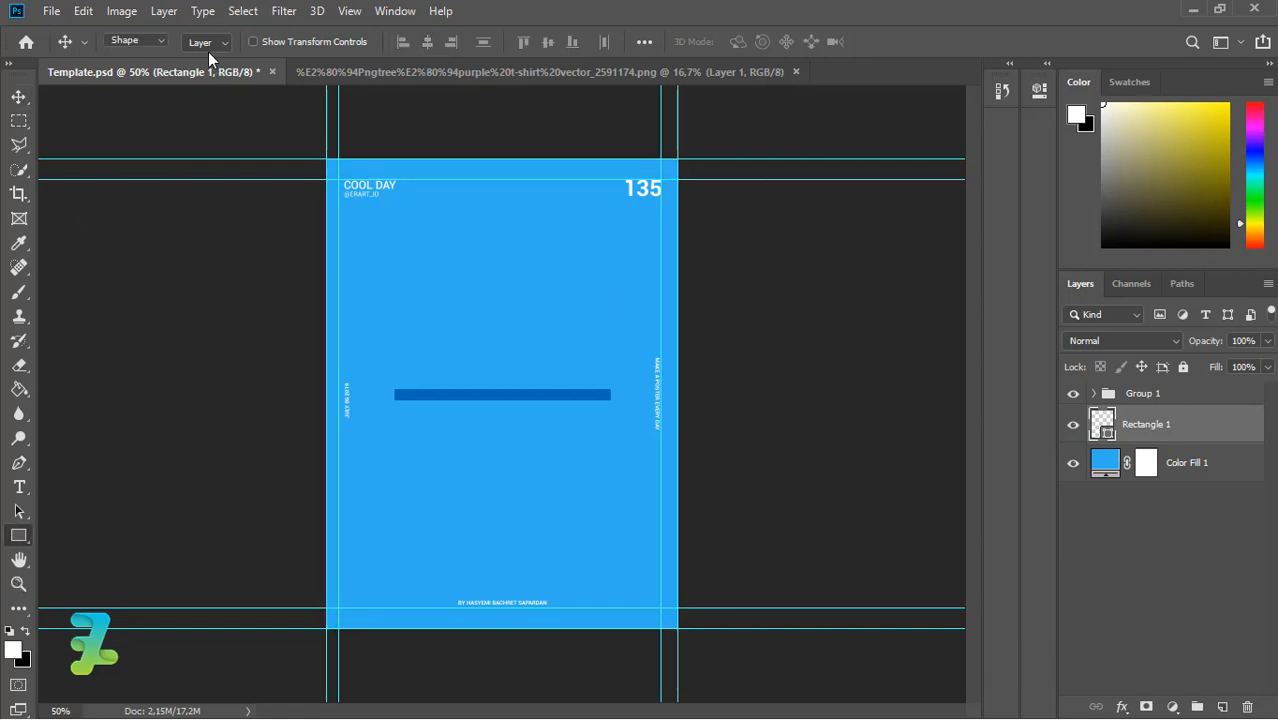
pyautogui.click(209, 42)
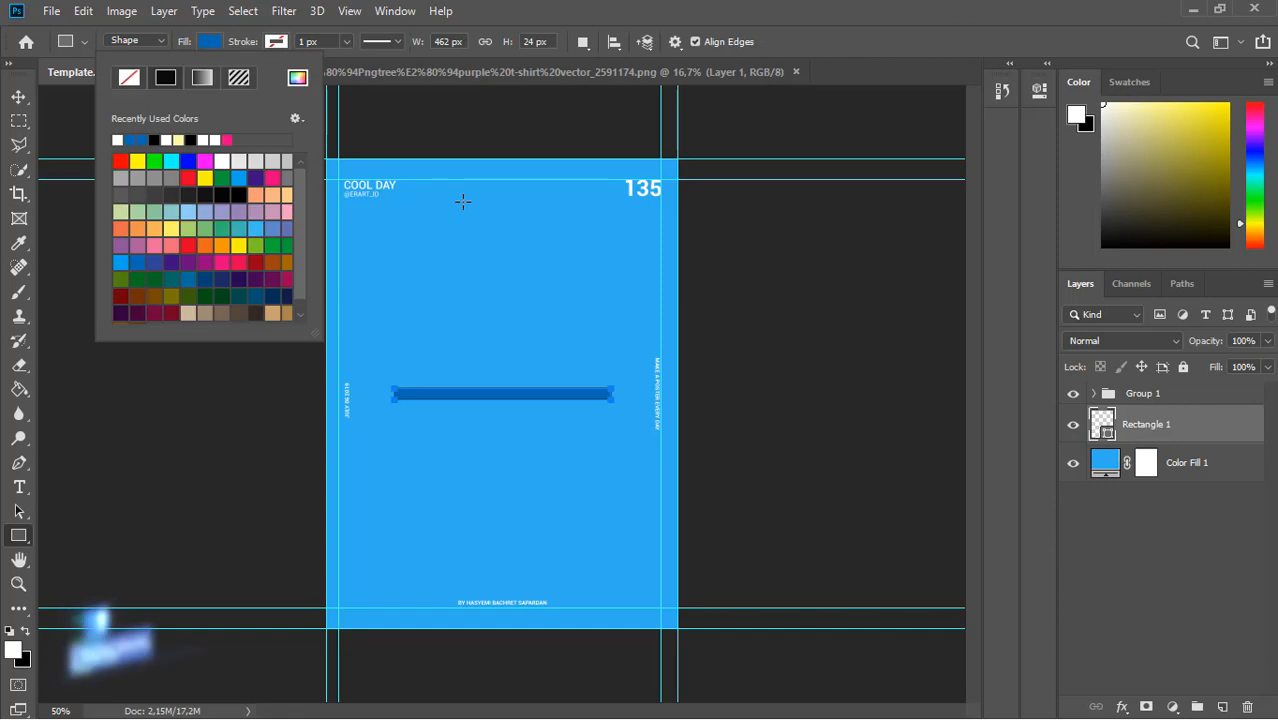
pyautogui.click(297, 77)
pyautogui.moveTo(857, 188); pyautogui.dragTo(855, 177)
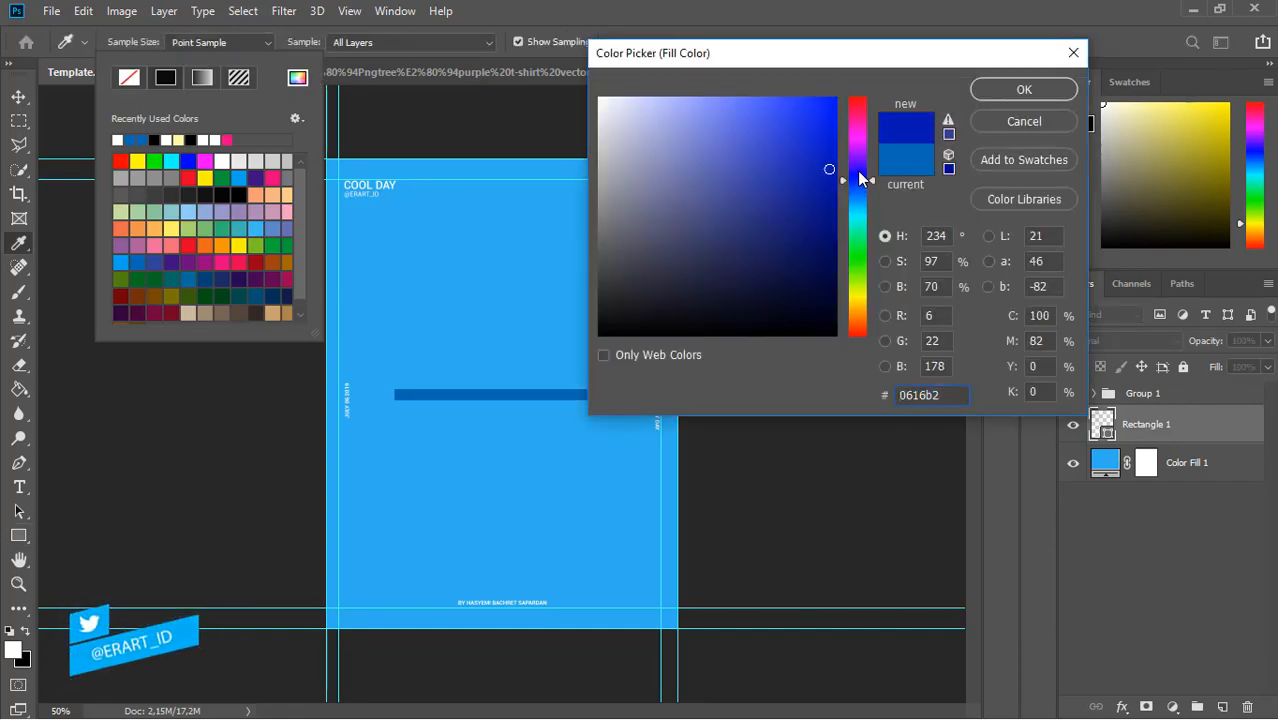
pyautogui.click(859, 171)
pyautogui.click(810, 143)
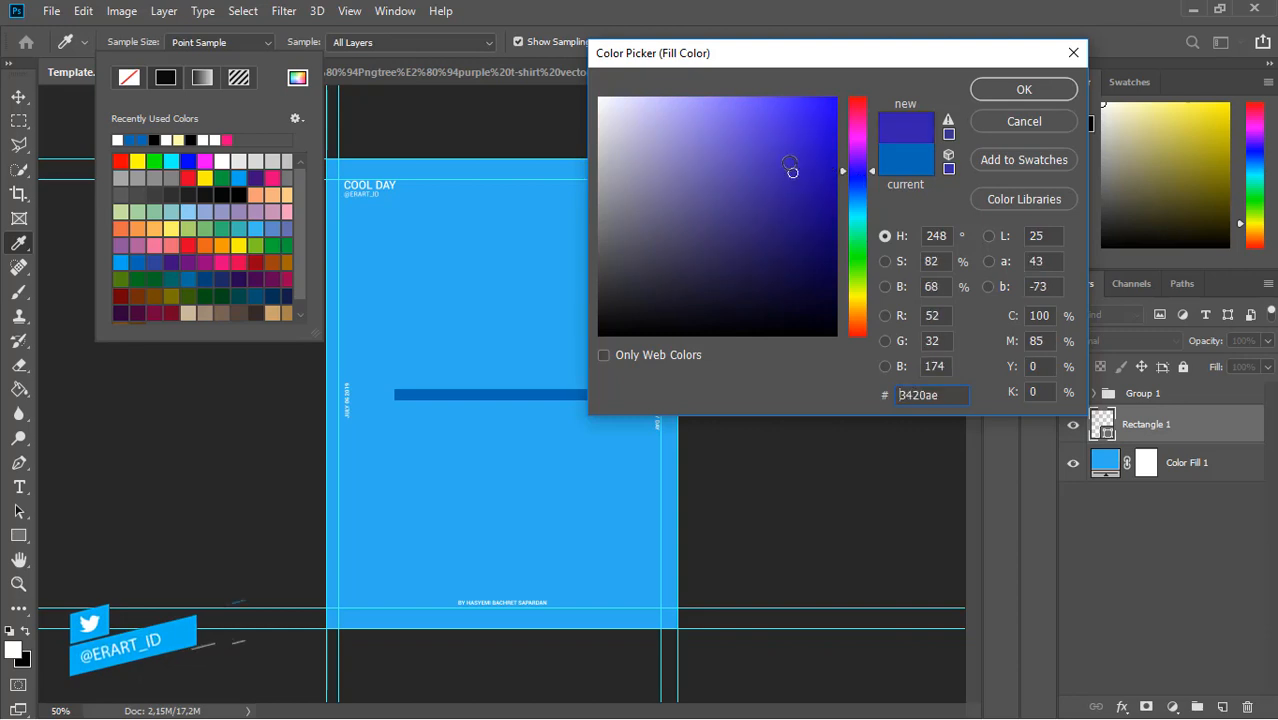
pyautogui.click(797, 139)
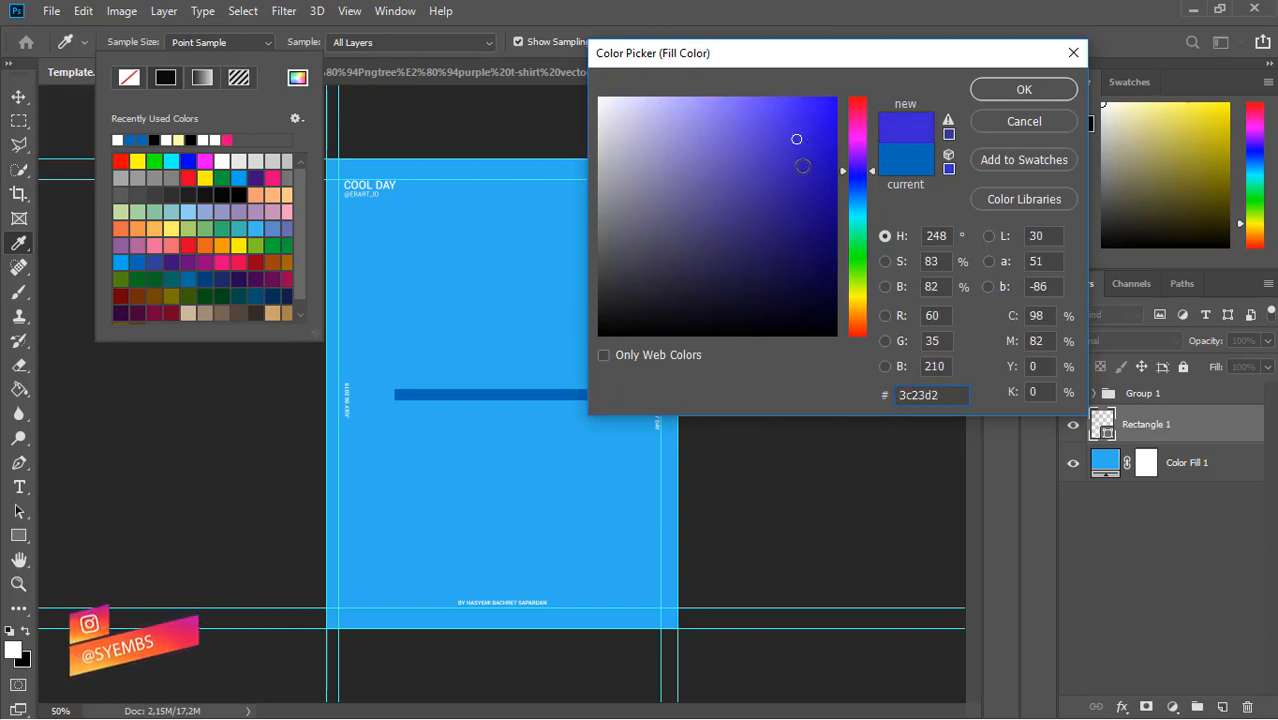
pyautogui.click(802, 166)
pyautogui.click(985, 94)
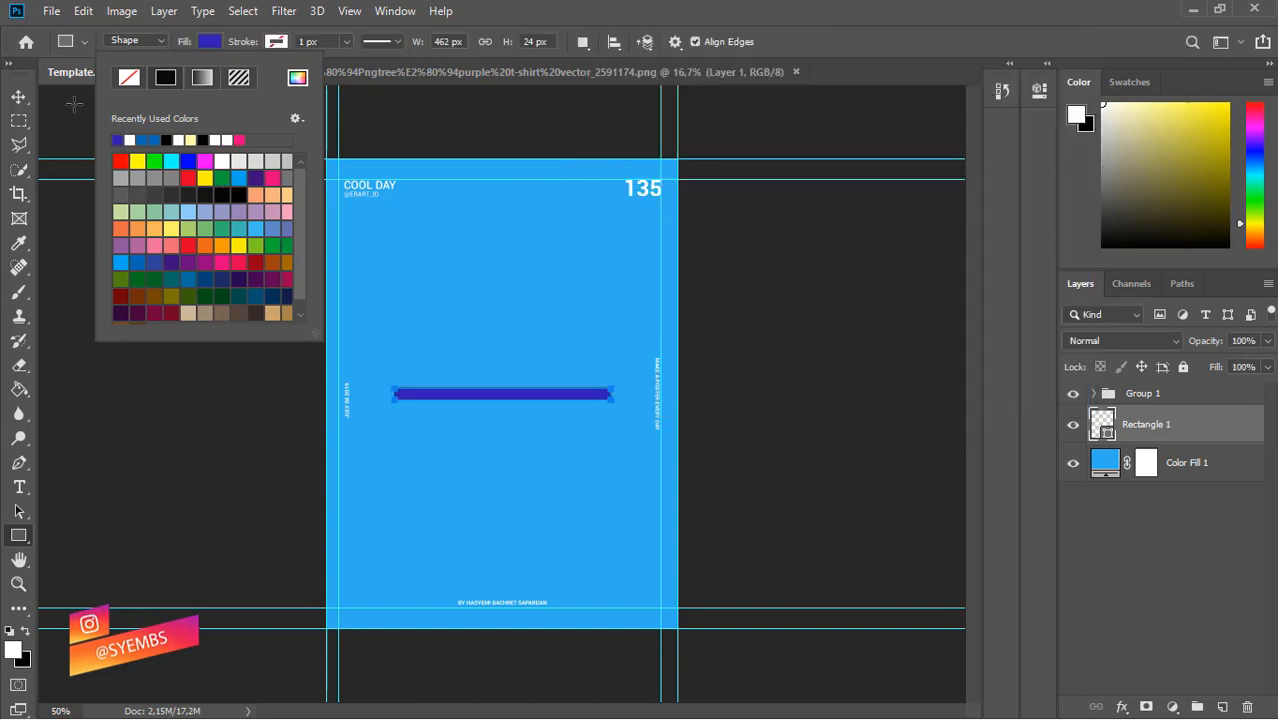
pyautogui.click(18, 96)
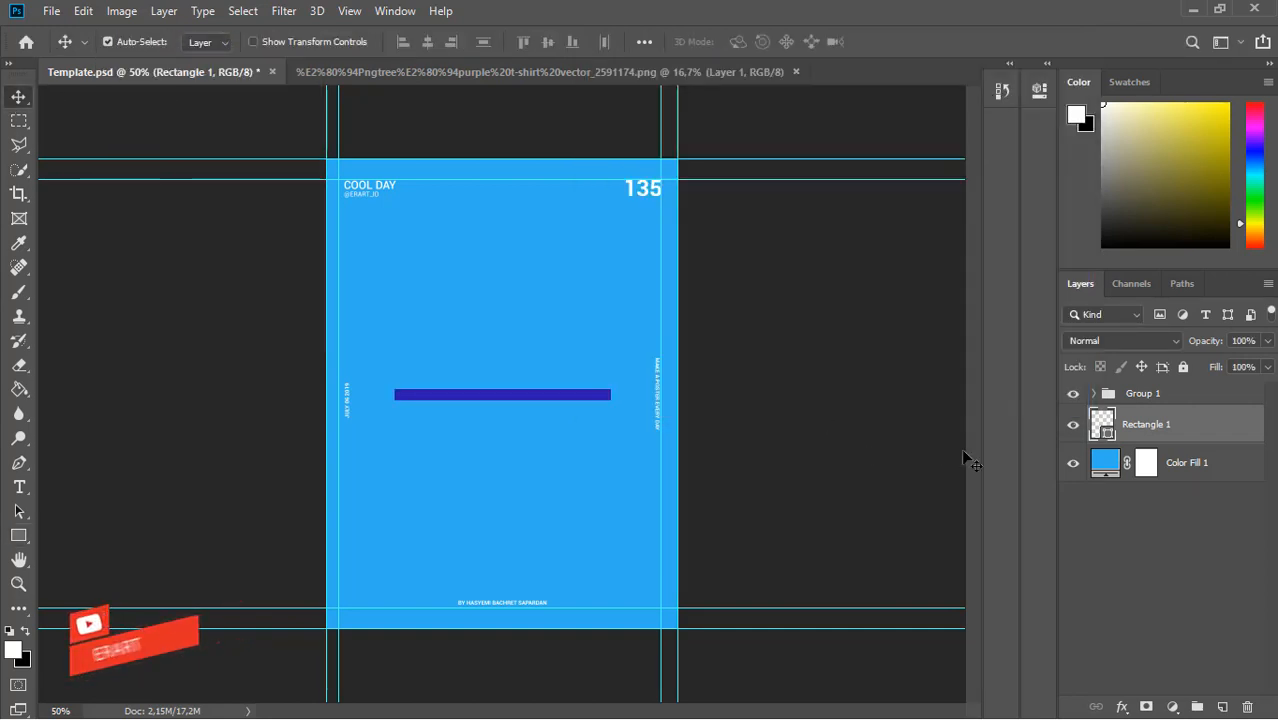
# Change the background Color Fill 1 to a stronger blue, #0487e3
pyautogui.doubleClick(1105, 462)
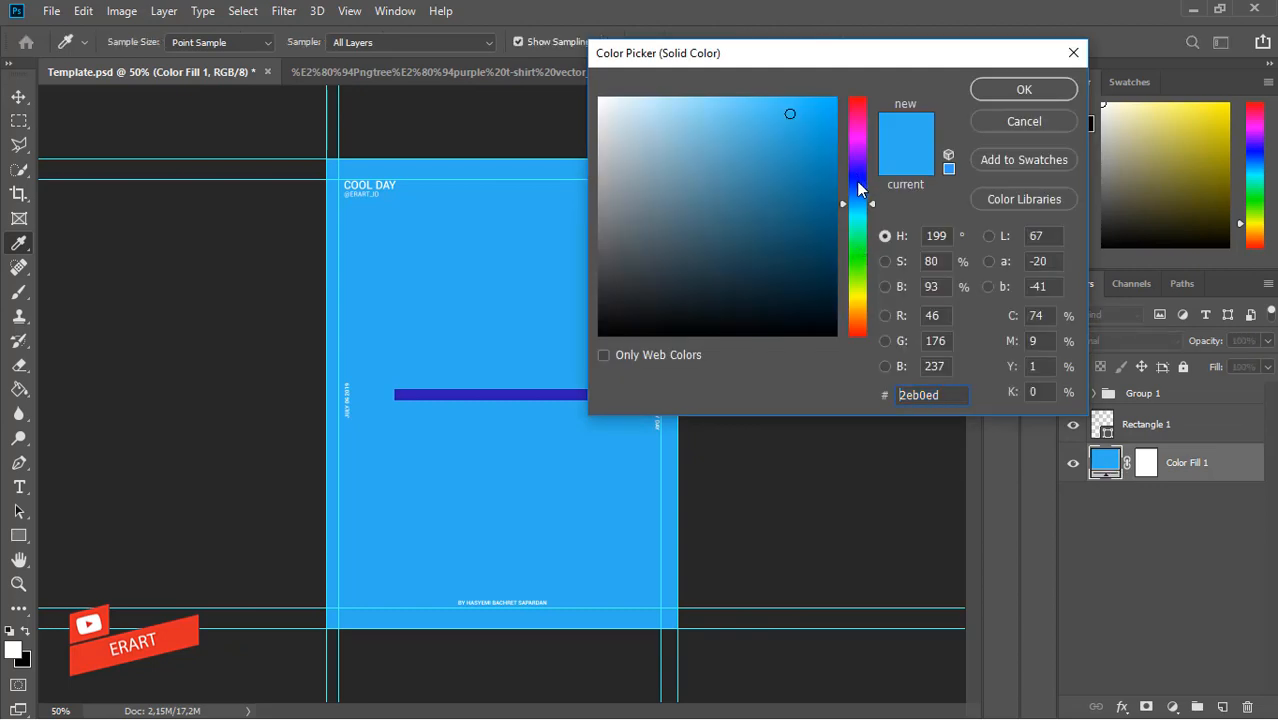
pyautogui.moveTo(858, 186); pyautogui.dragTo(858, 193)
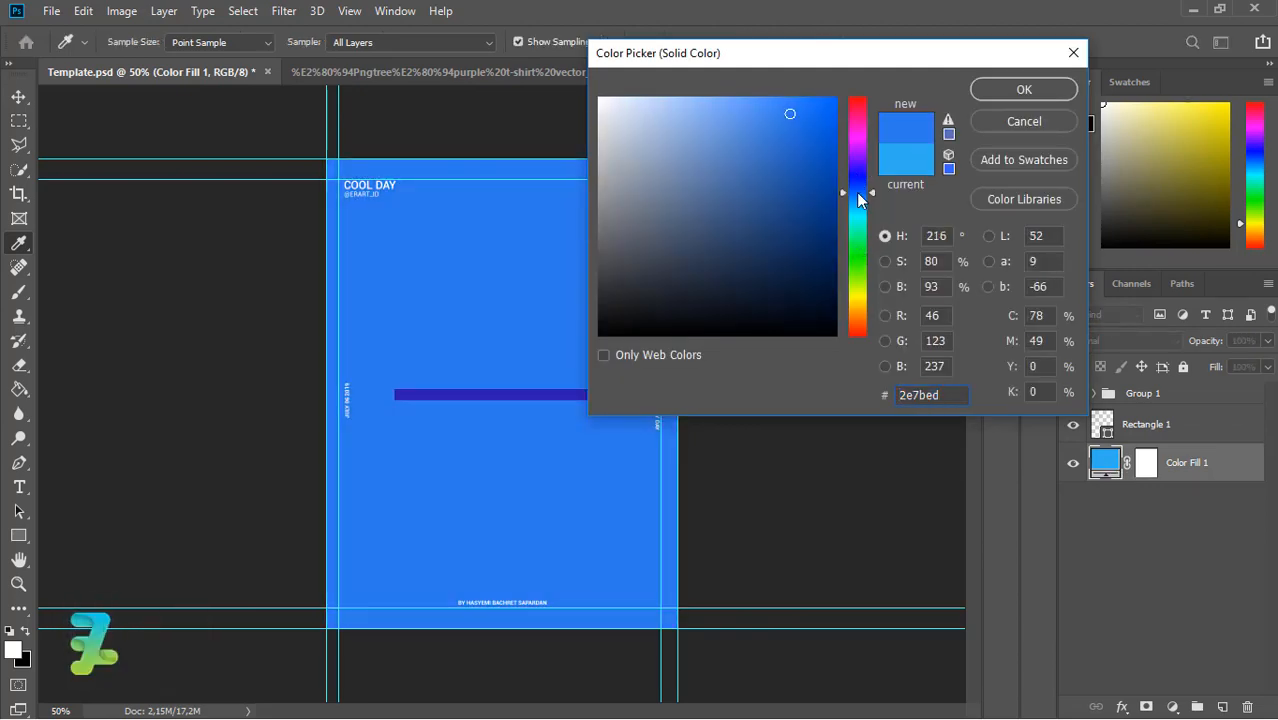
pyautogui.moveTo(742, 106)
pyautogui.mouseDown()
pyautogui.moveTo(792, 106)
pyautogui.moveTo(772, 104)
pyautogui.mouseUp()
pyautogui.click(776, 112)
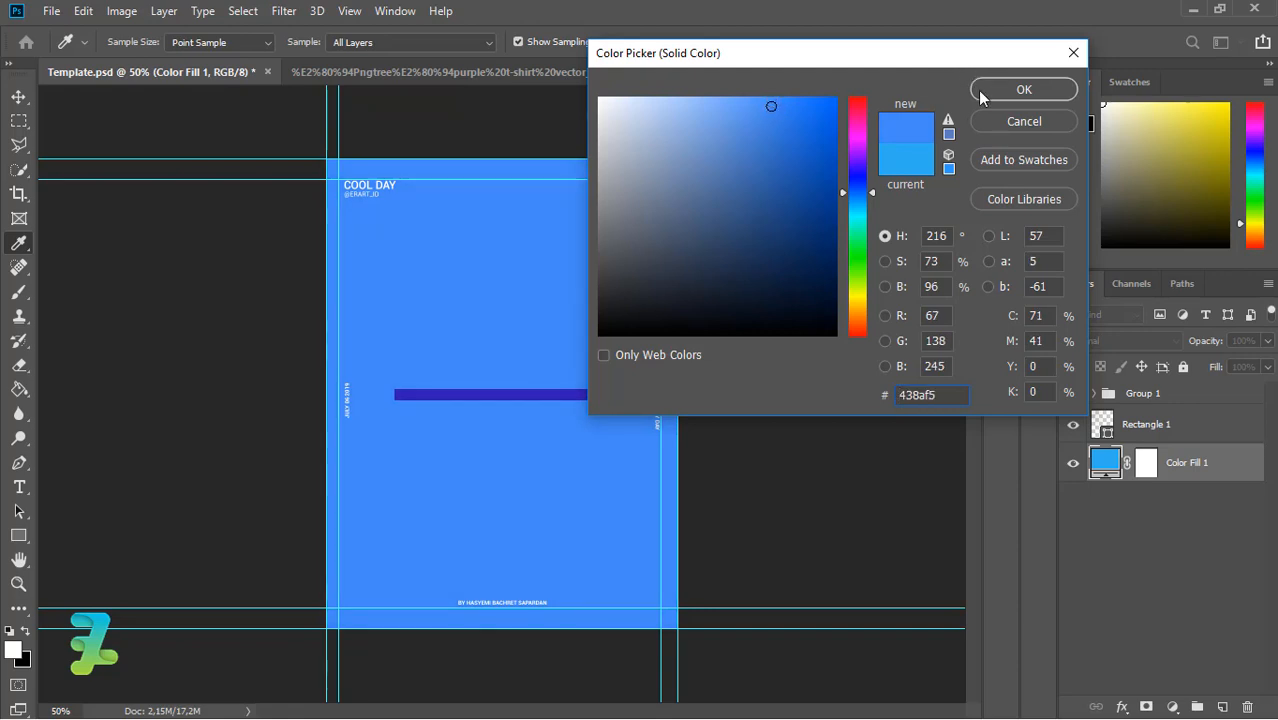
pyautogui.click(857, 207)
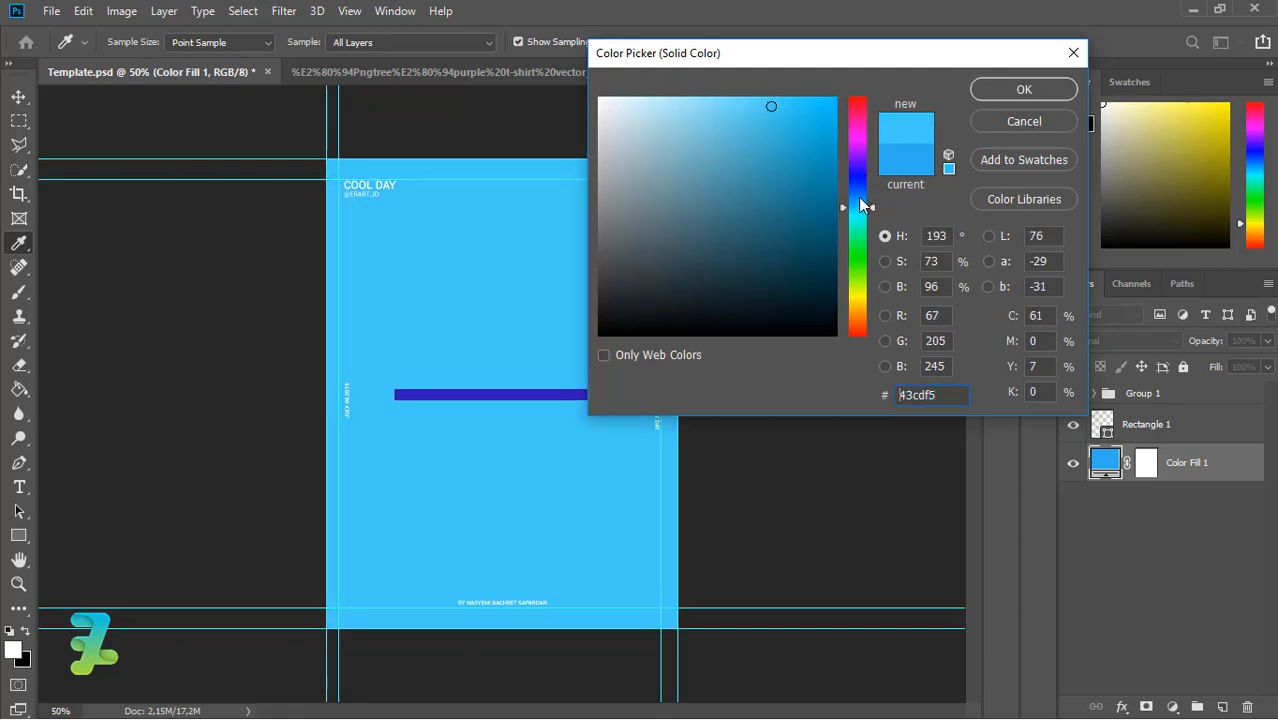
pyautogui.click(869, 202)
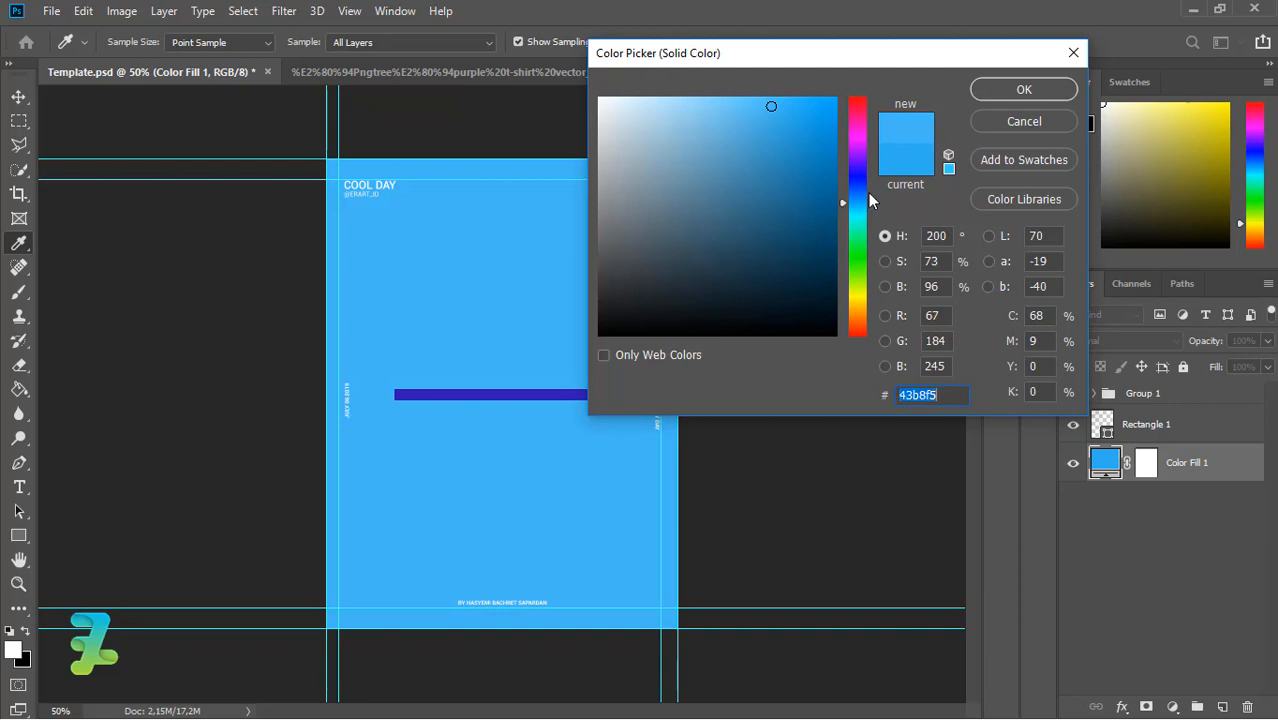
pyautogui.moveTo(869, 196); pyautogui.dragTo(871, 207)
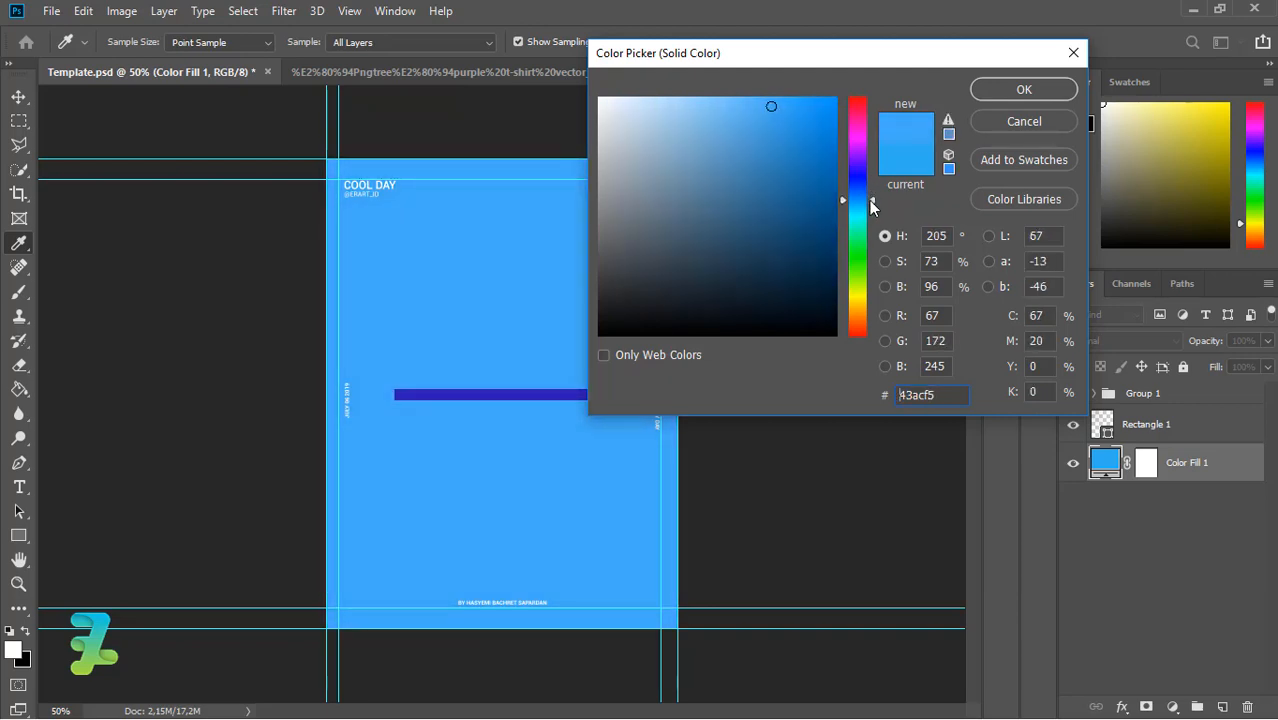
pyautogui.click(796, 108)
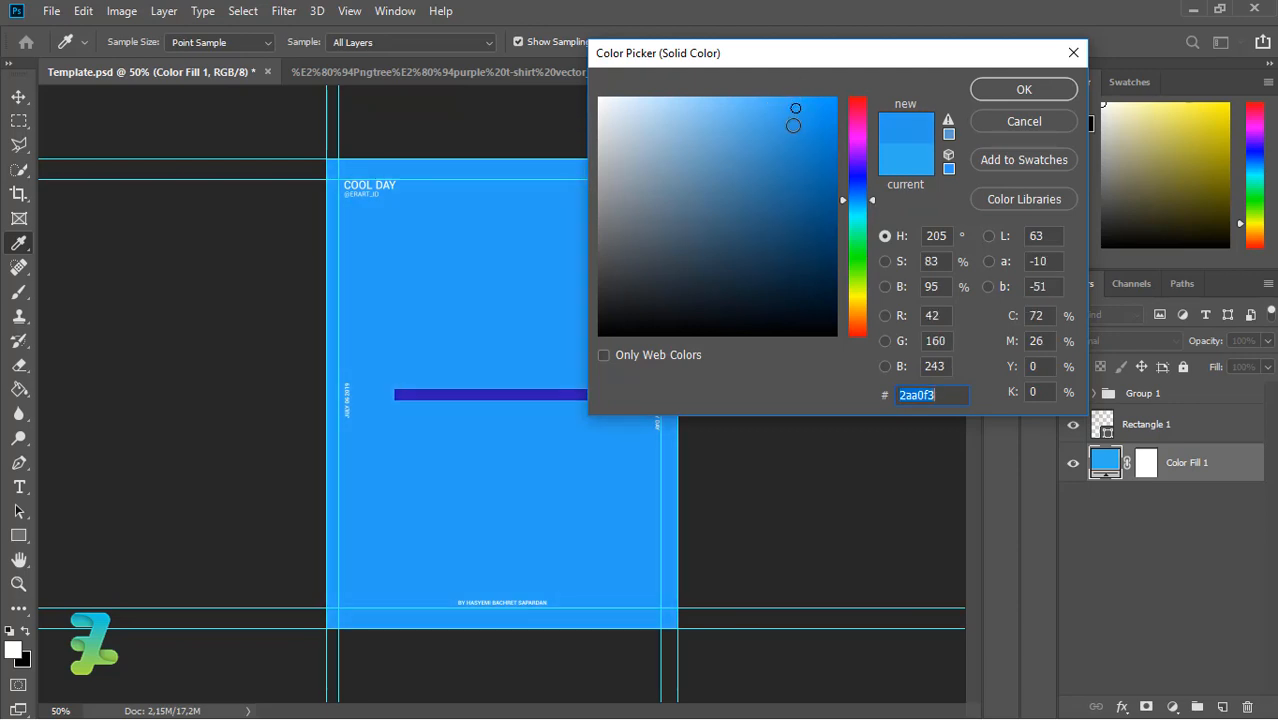
pyautogui.click(793, 125)
pyautogui.click(828, 131)
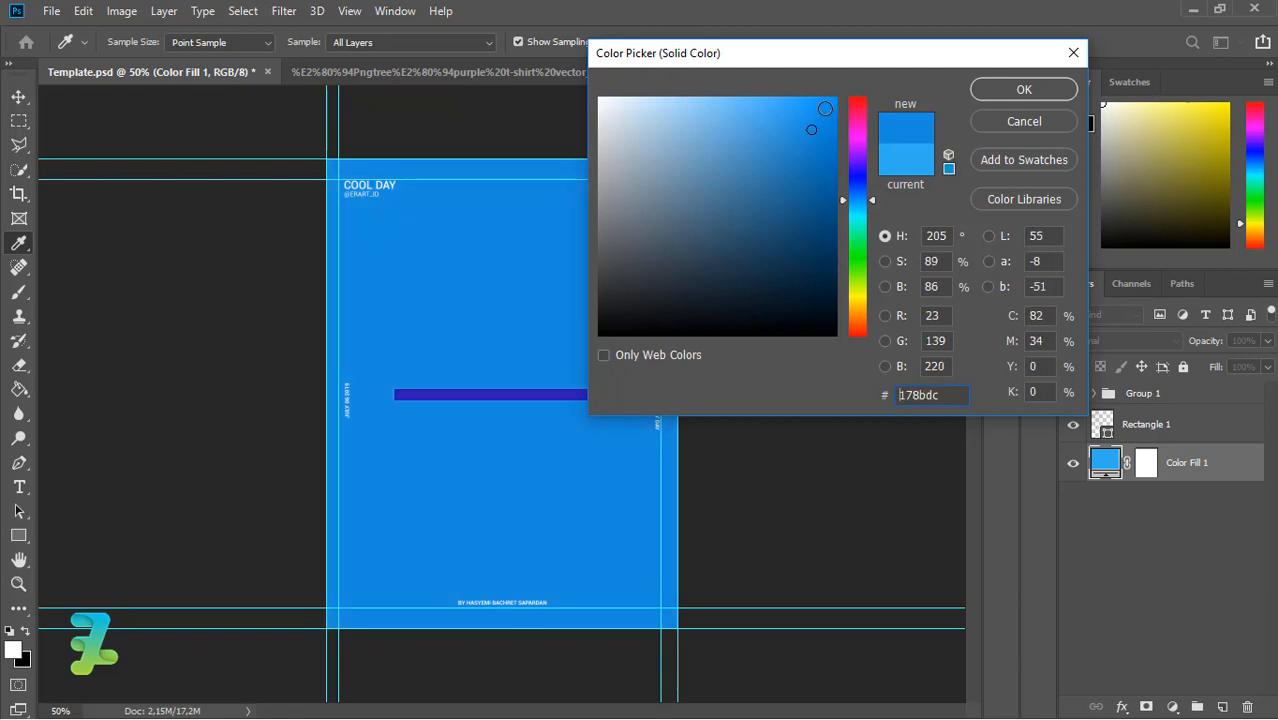
pyautogui.click(825, 108)
pyautogui.click(833, 124)
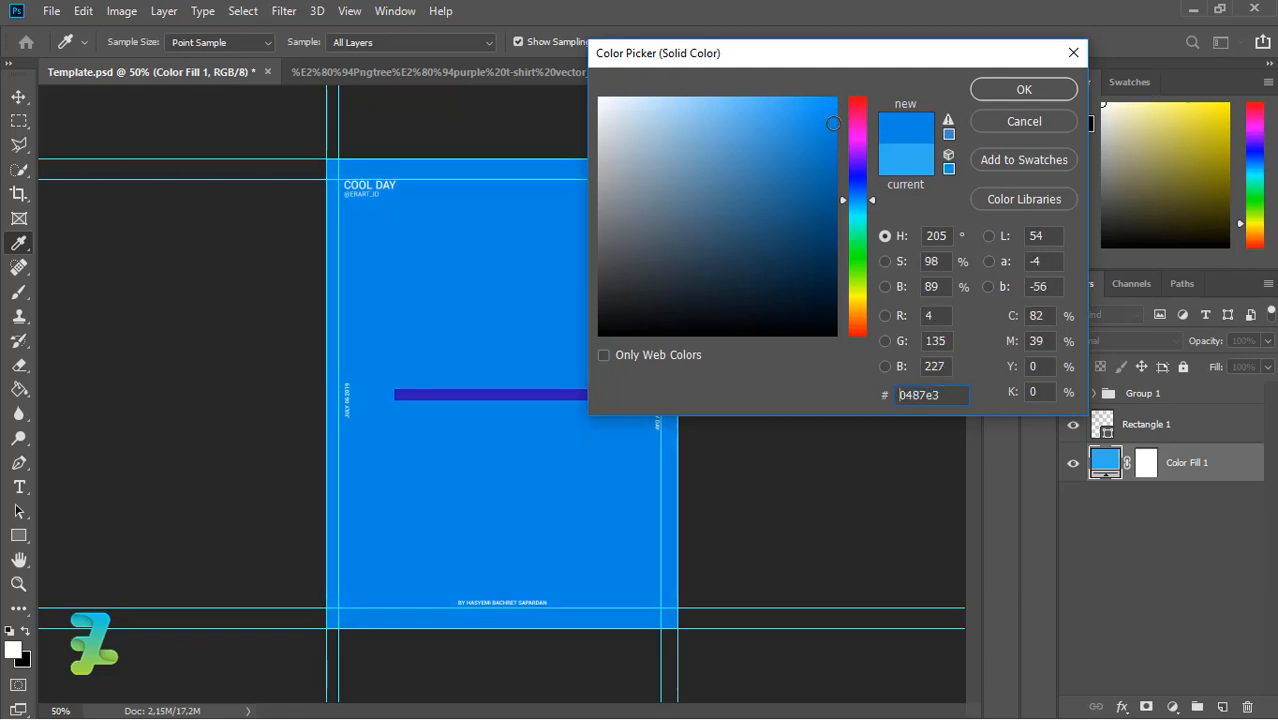
pyautogui.click(1005, 90)
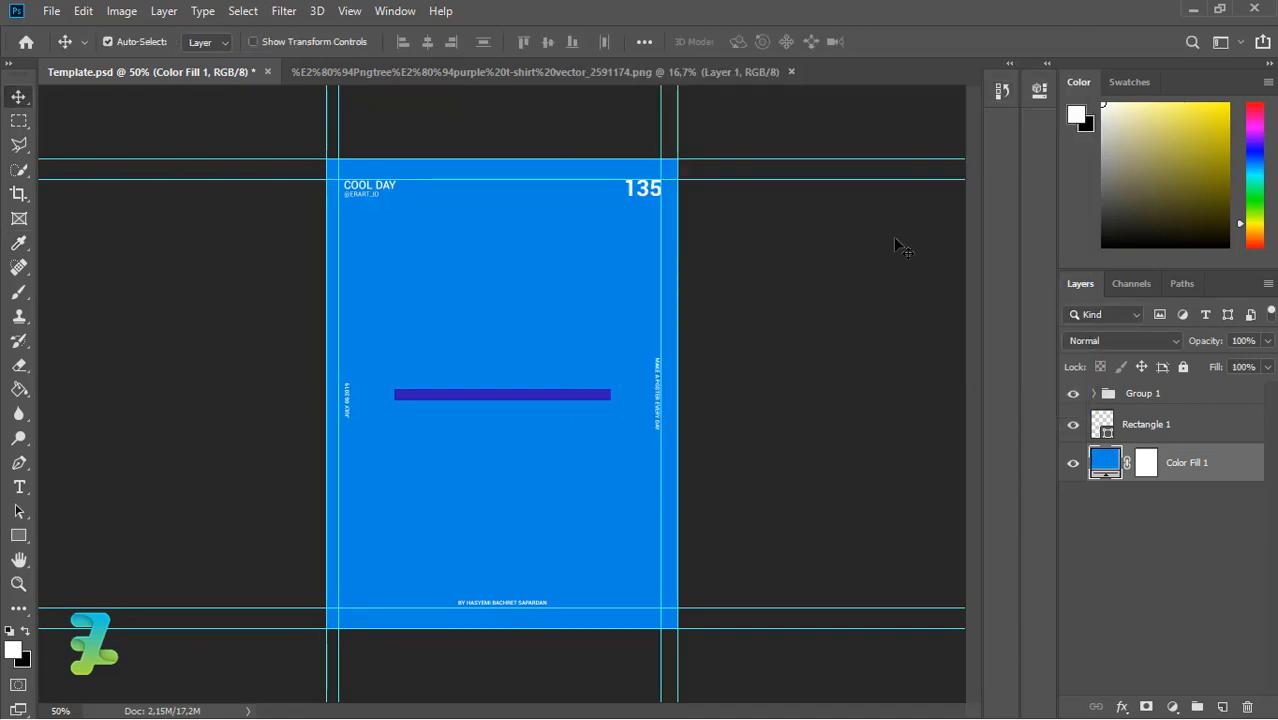
# Brighten the thin rectangle's violet-blue fill to about #3a21d6
pyautogui.click(1101, 422)
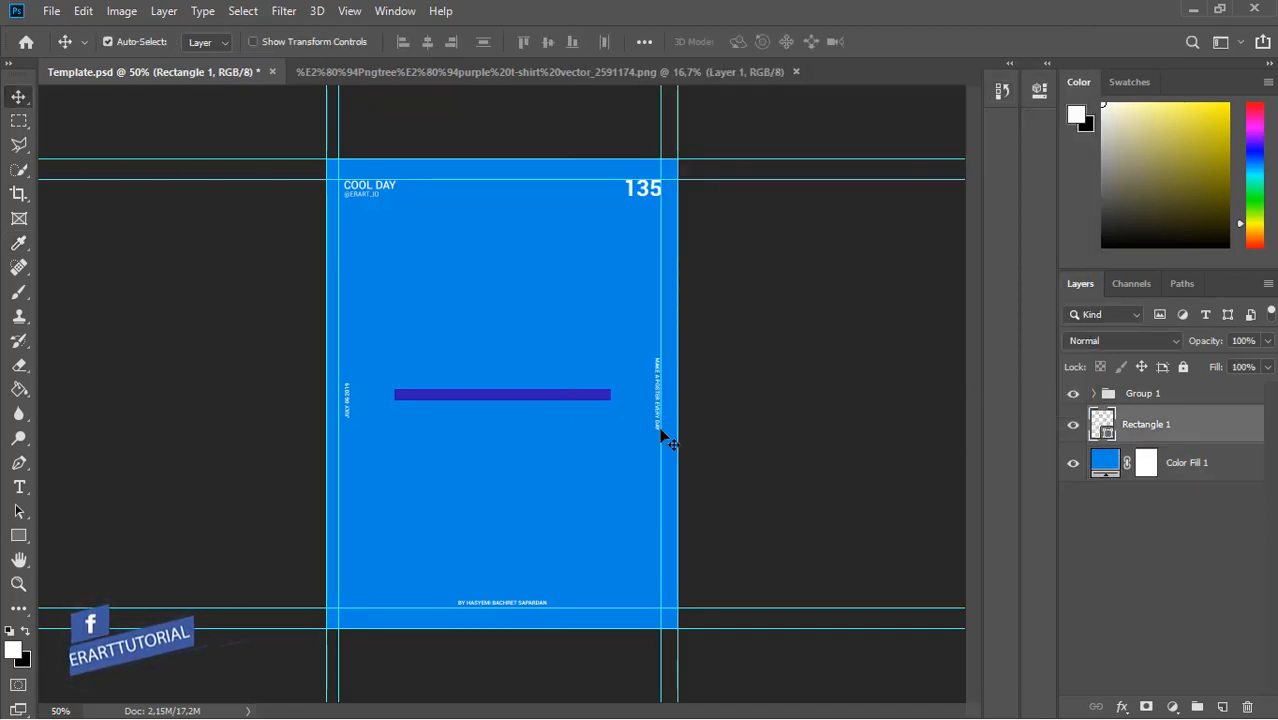
pyautogui.press('u')
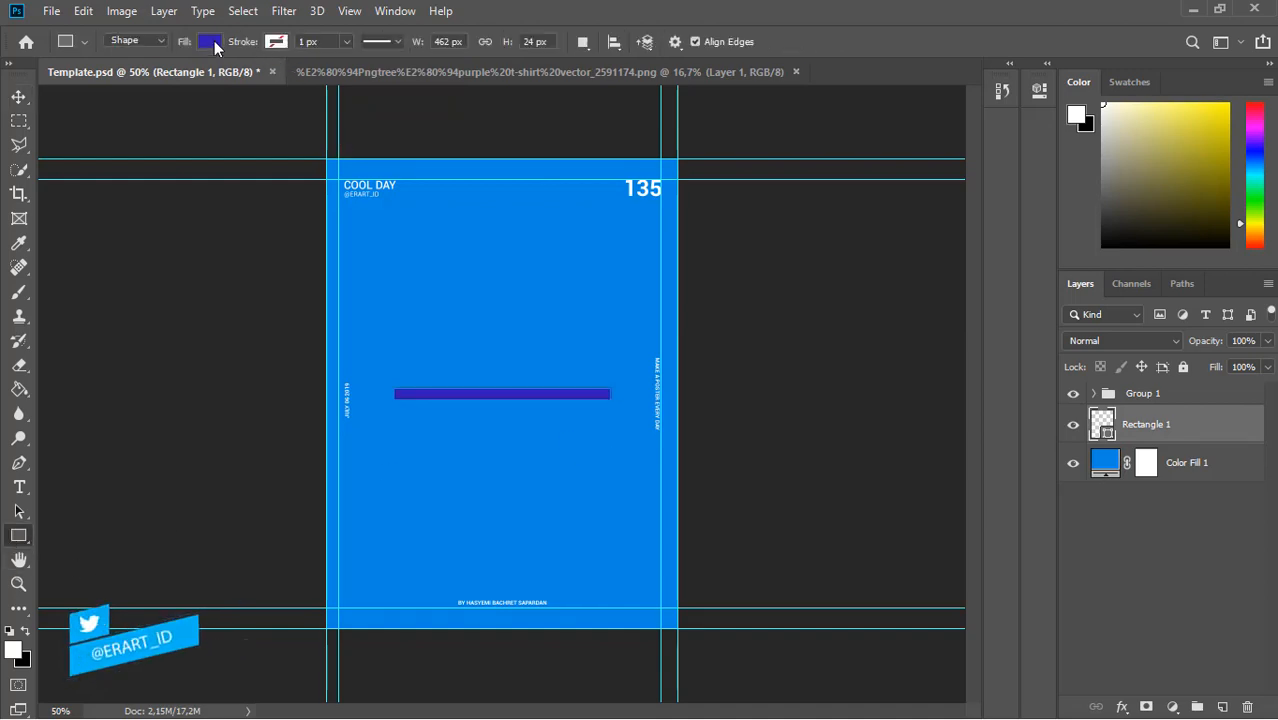
pyautogui.click(210, 42)
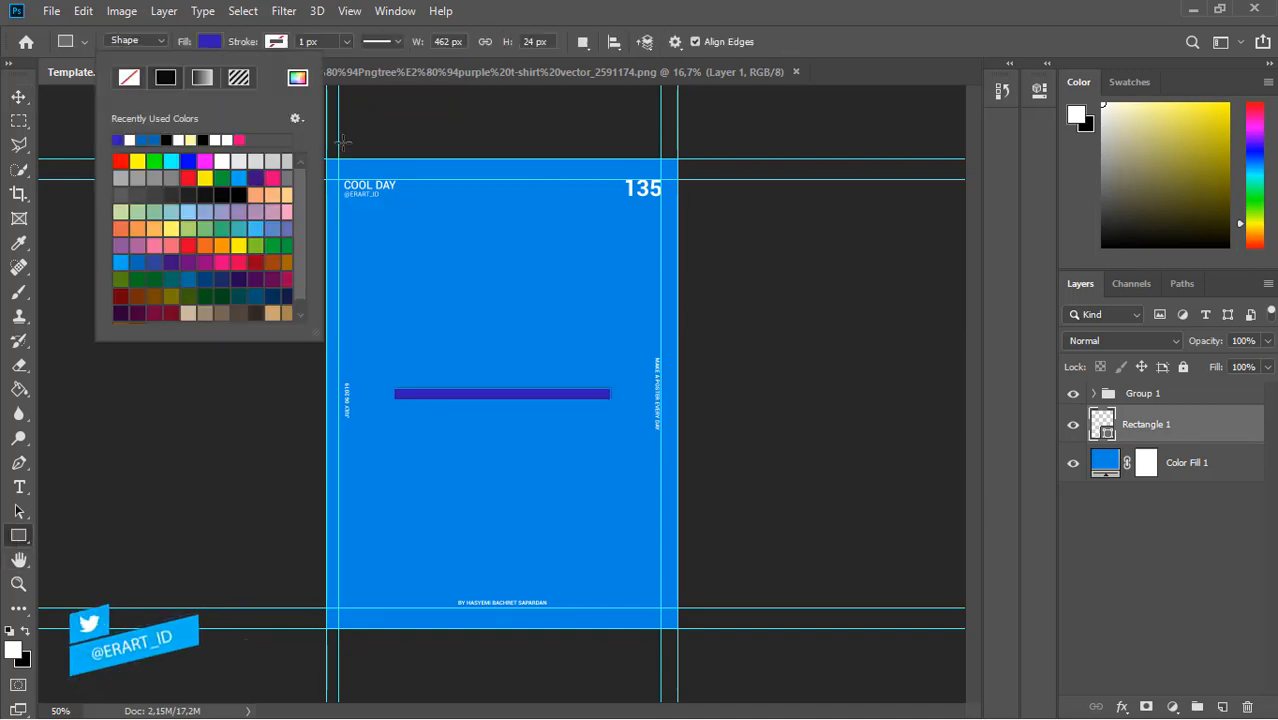
pyautogui.click(297, 78)
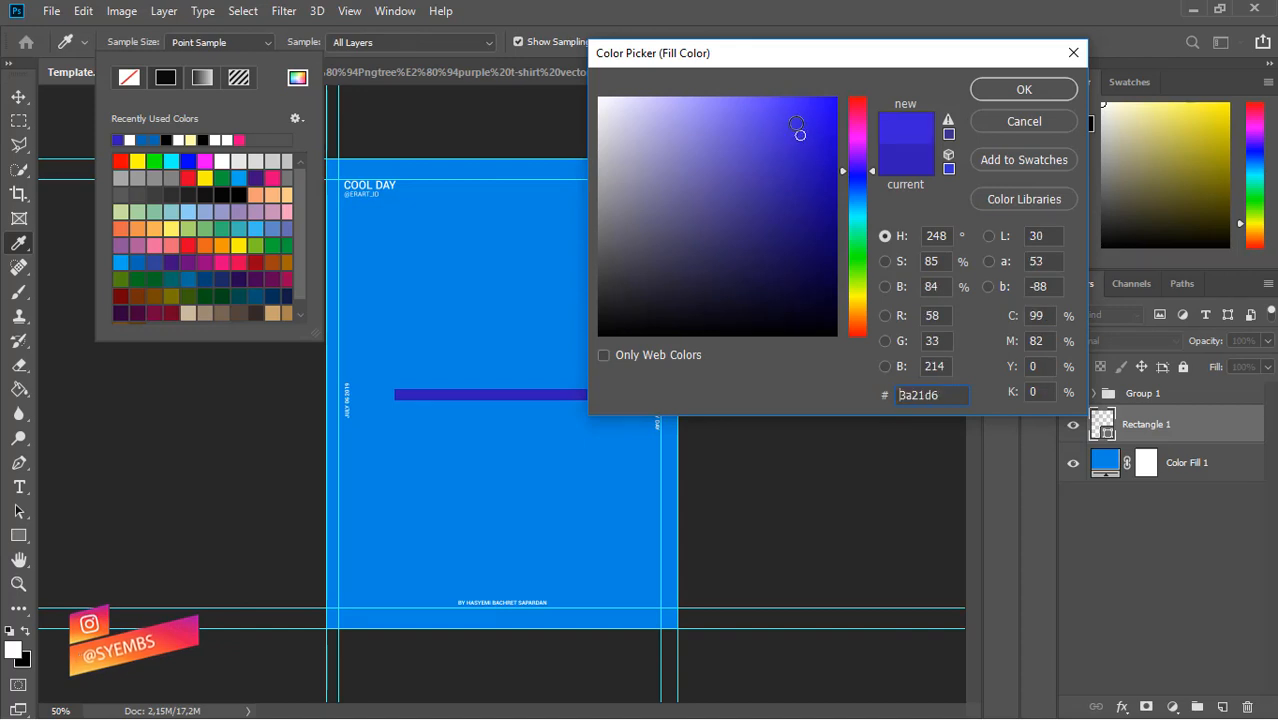
pyautogui.click(988, 89)
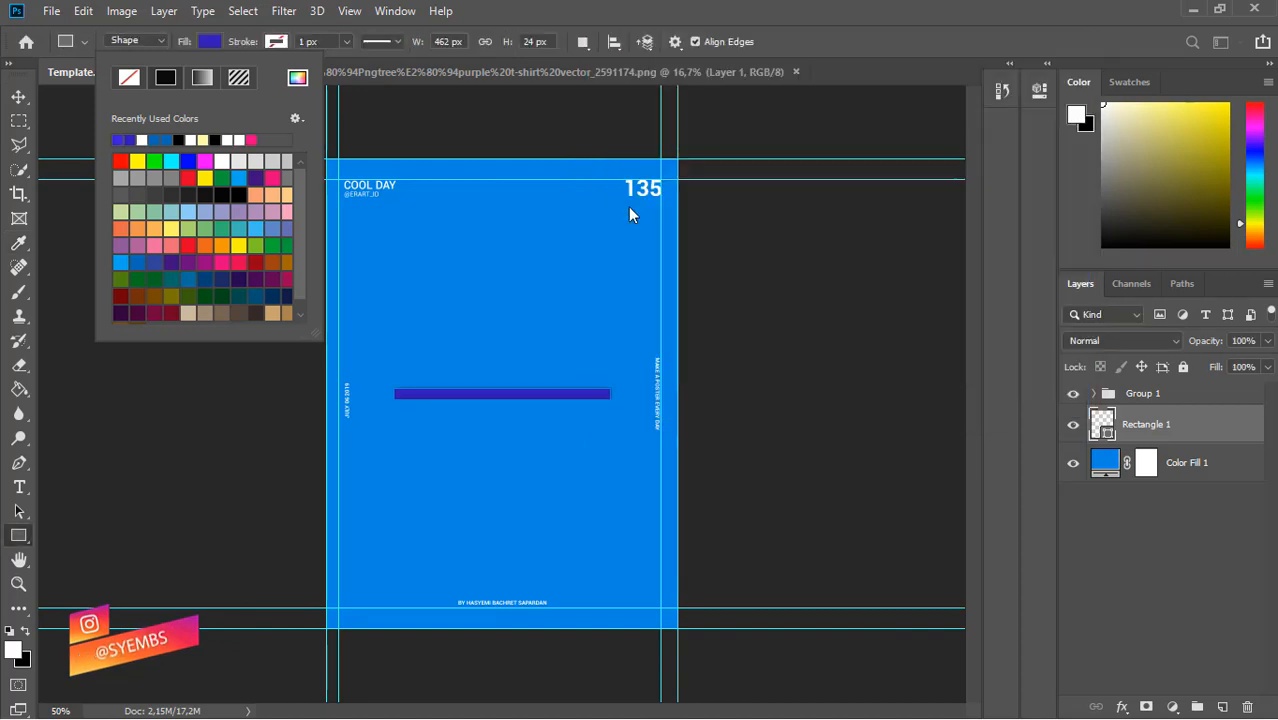
# Try placing a duplicate of the thin rectangle just above the original, and delete the copy
pyautogui.click(14, 100)
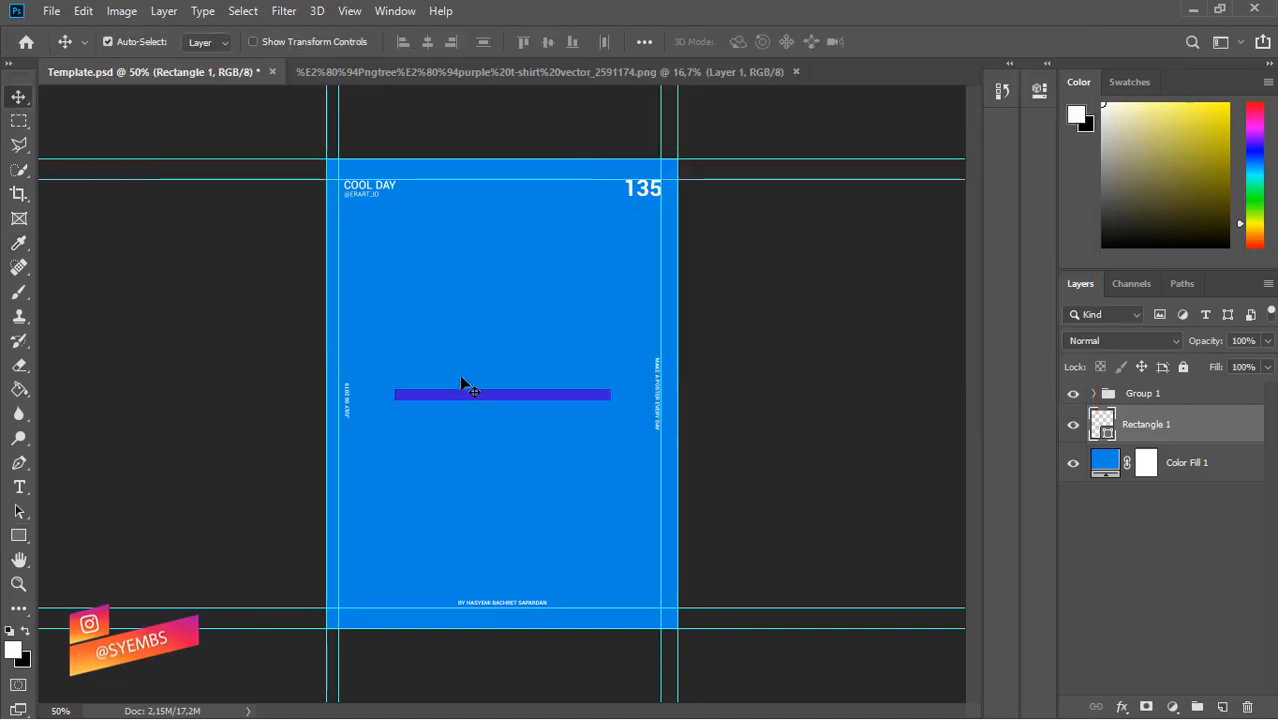
pyautogui.hotkey('ctrl', 'j')
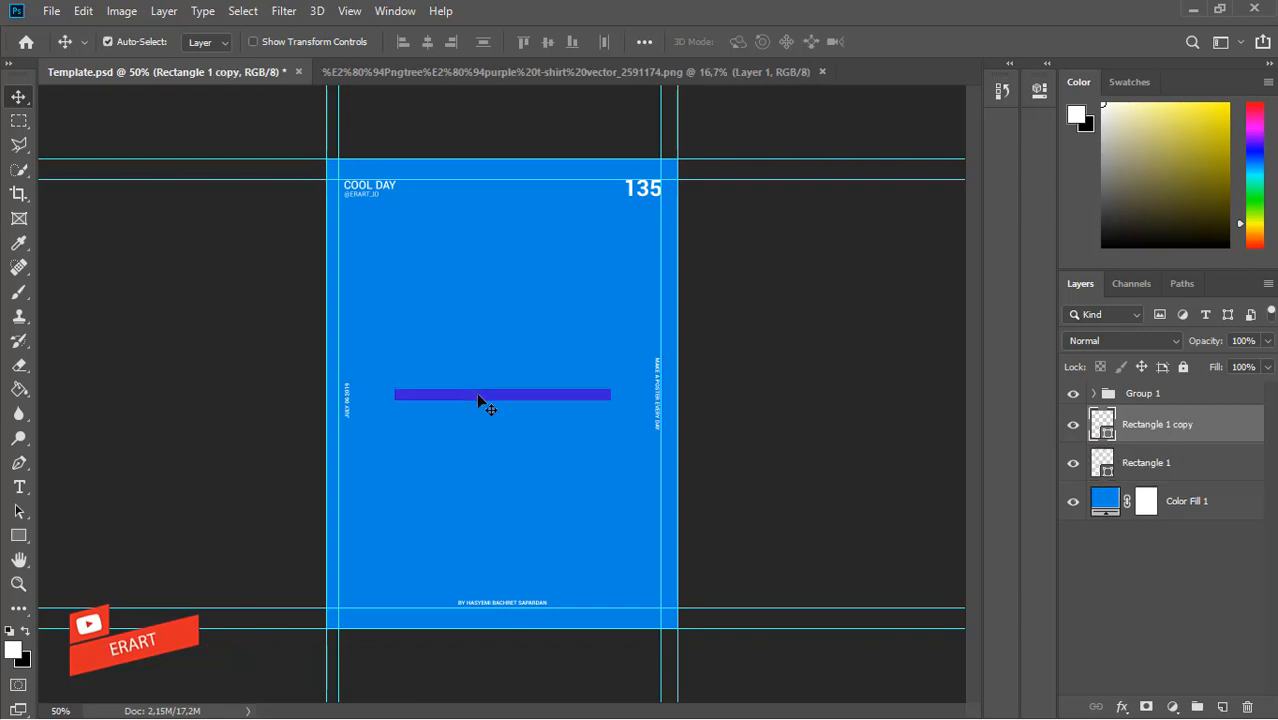
pyautogui.moveTo(477, 393); pyautogui.dragTo(480, 377)
pyautogui.hotkey('ctrl', '+')
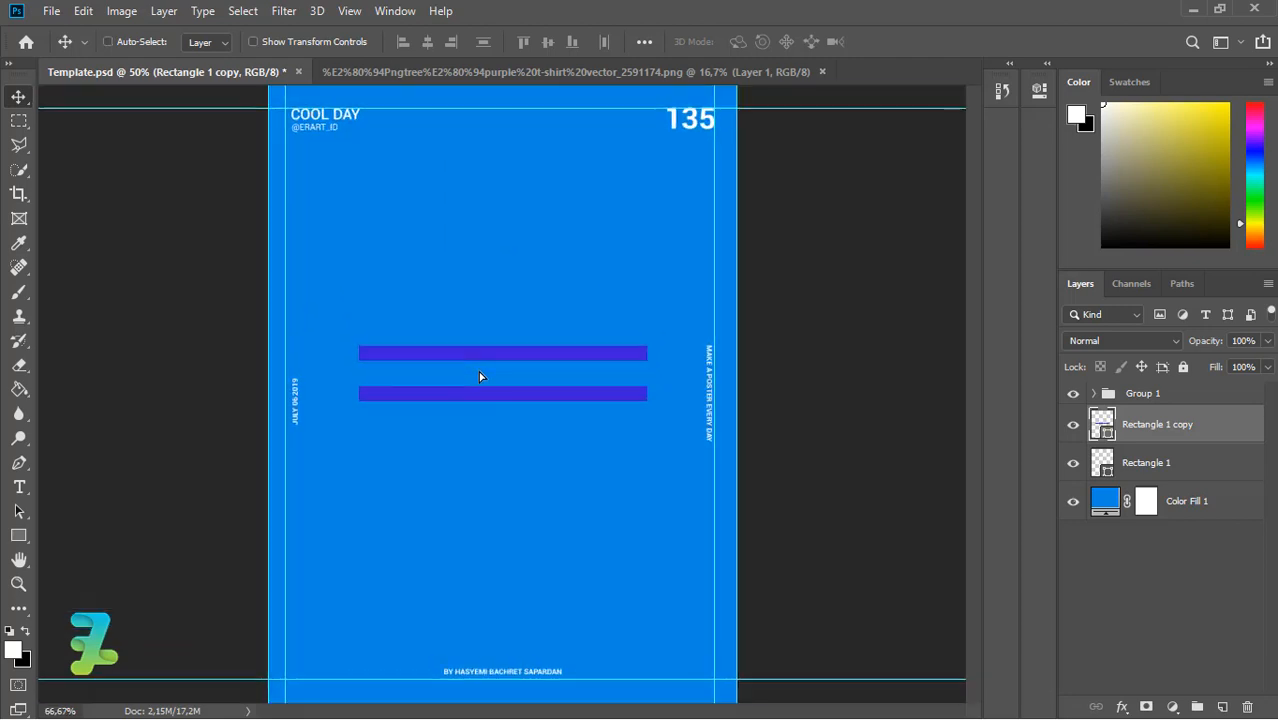
pyautogui.hotkey('ctrl', '+')
pyautogui.press('Down')
pyautogui.press('Down')
pyautogui.press('Down')
pyautogui.press('Down')
pyautogui.press('Down')
pyautogui.press('Down')
pyautogui.press('Down')
pyautogui.press('Down')
pyautogui.press('Down')
pyautogui.press('Down')
pyautogui.press('Down')
pyautogui.press('Down')
pyautogui.press('Down')
pyautogui.press('Down')
pyautogui.press('Down')
pyautogui.press('Down')
pyautogui.press('Down')
pyautogui.press('Down')
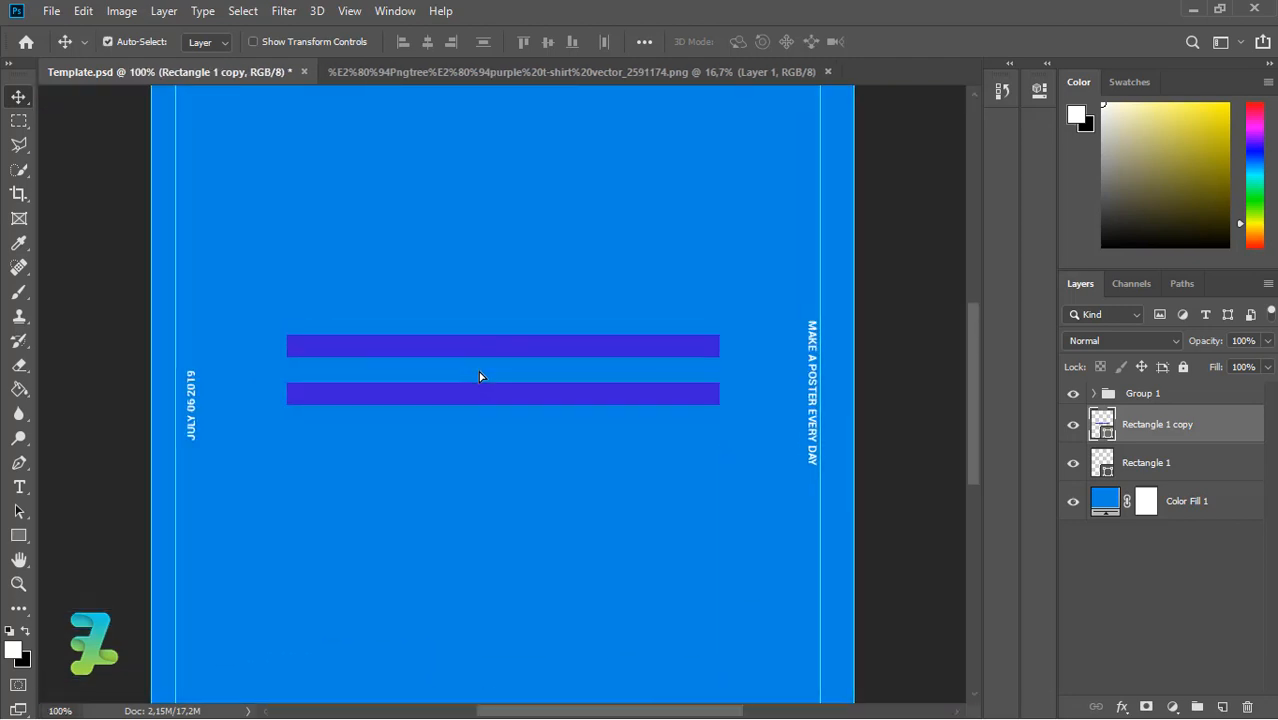
pyautogui.press('Down')
pyautogui.press('Down')
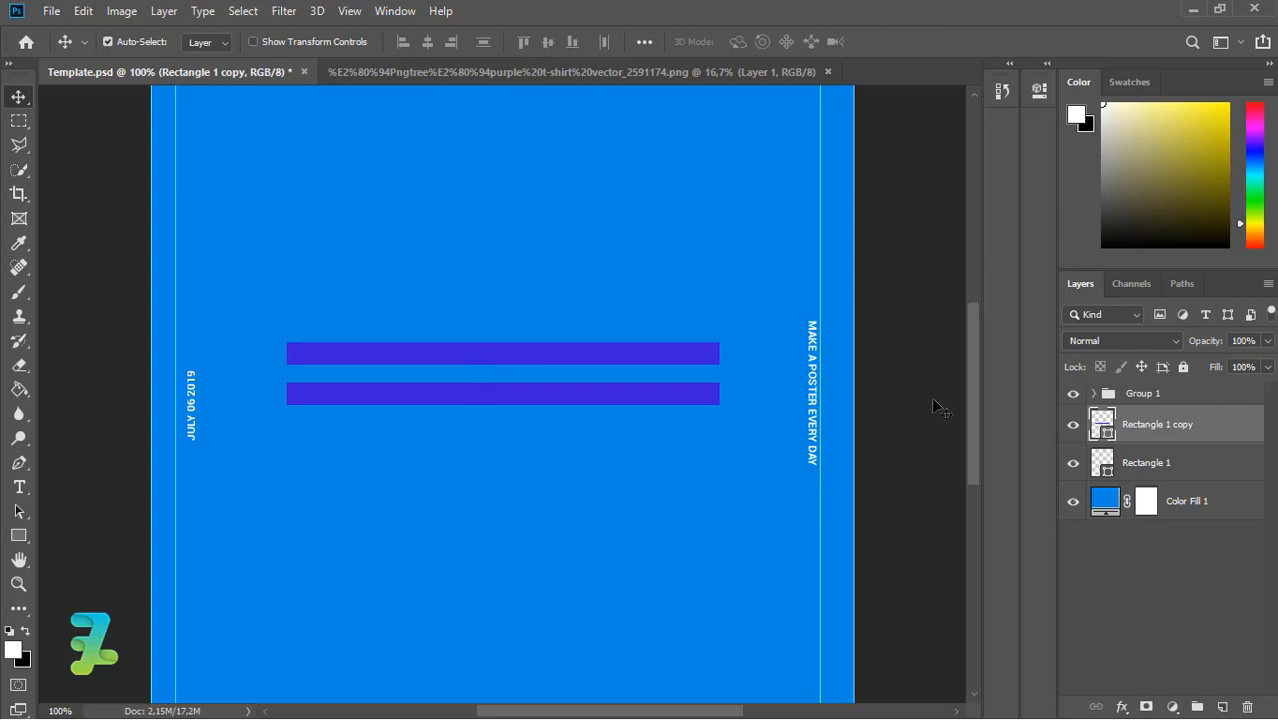
pyautogui.press('Delete')
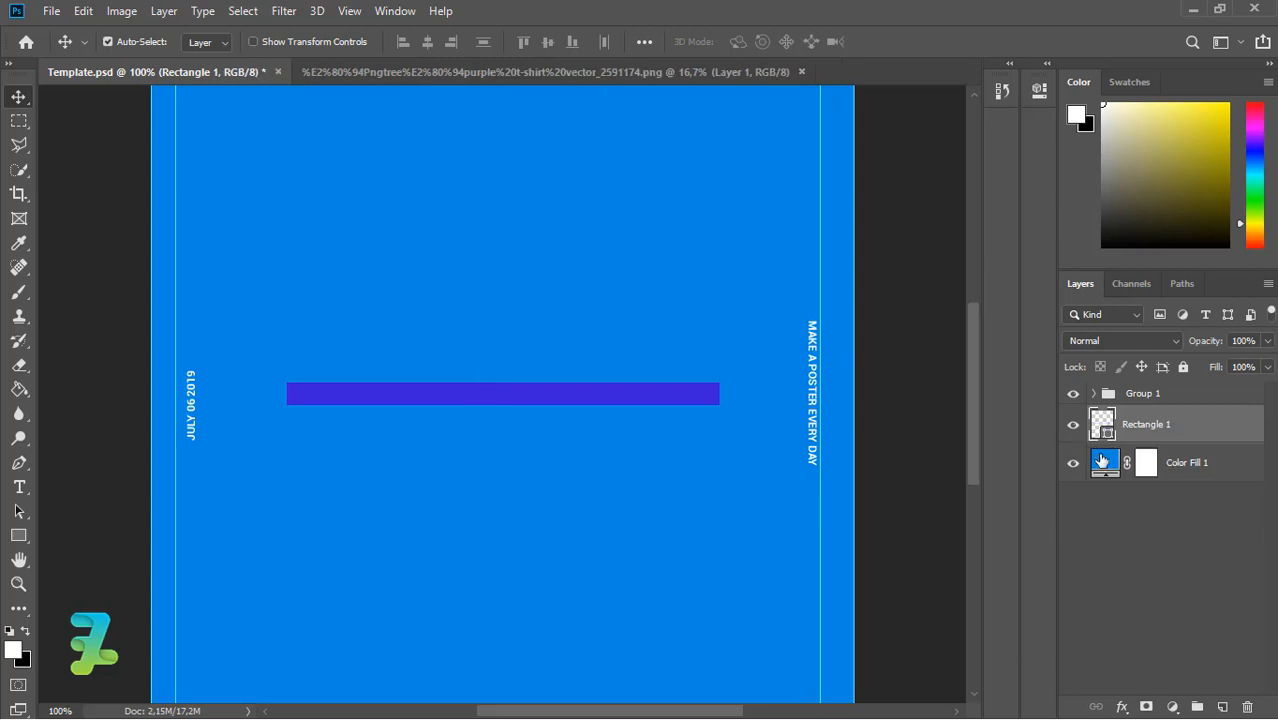
# Try reducing the thin rectangle's height to 50%, and undo the transform
pyautogui.hotkey('ctrl', 't')
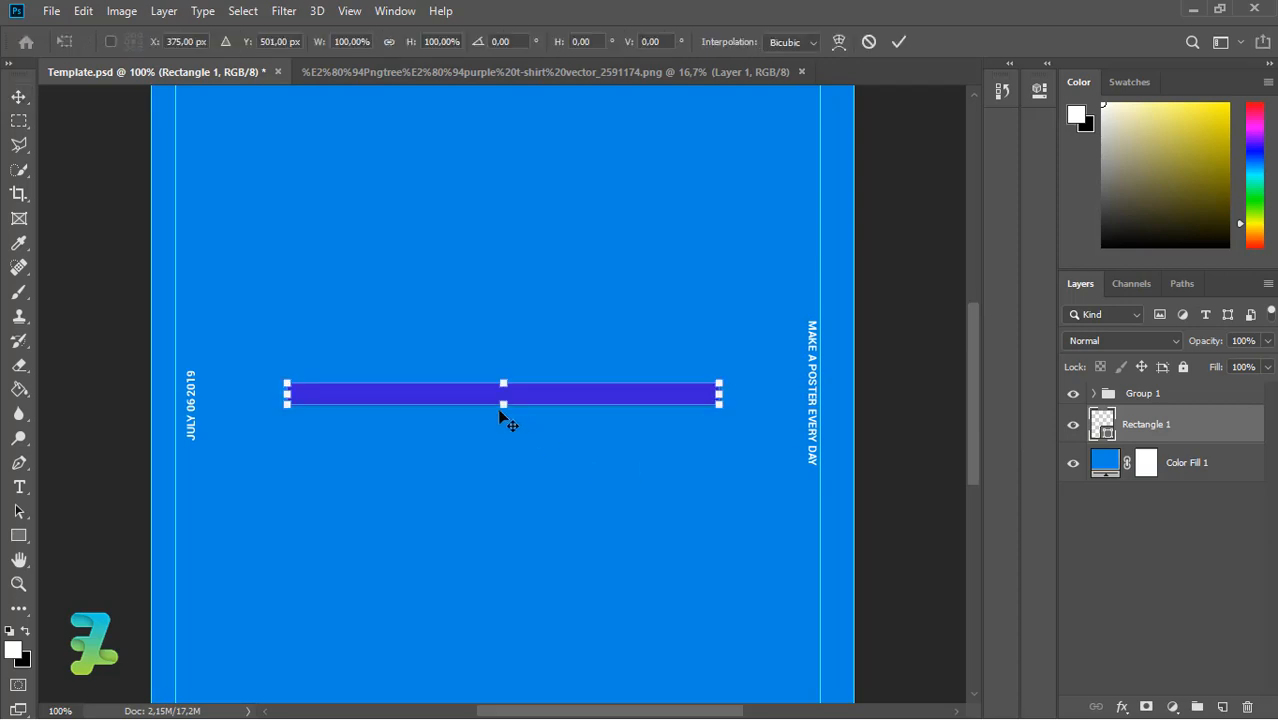
pyautogui.moveTo(504, 405); pyautogui.dragTo(503, 394)
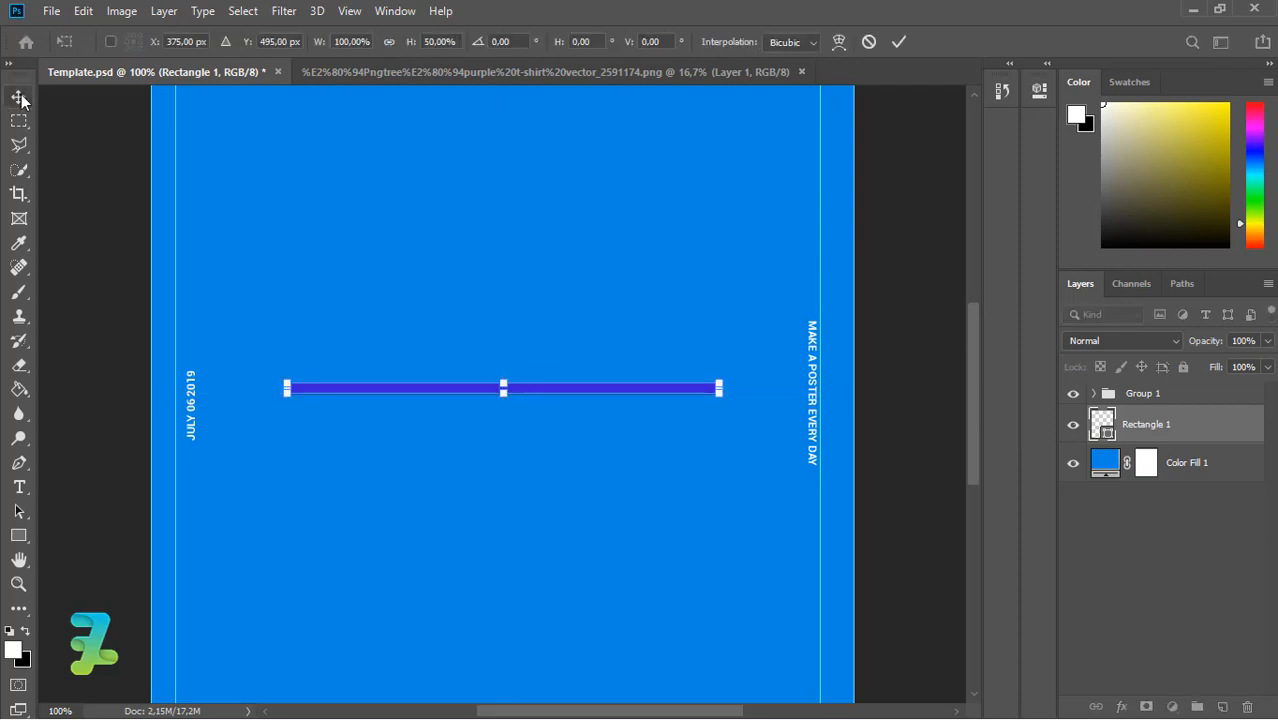
pyautogui.press('Return')
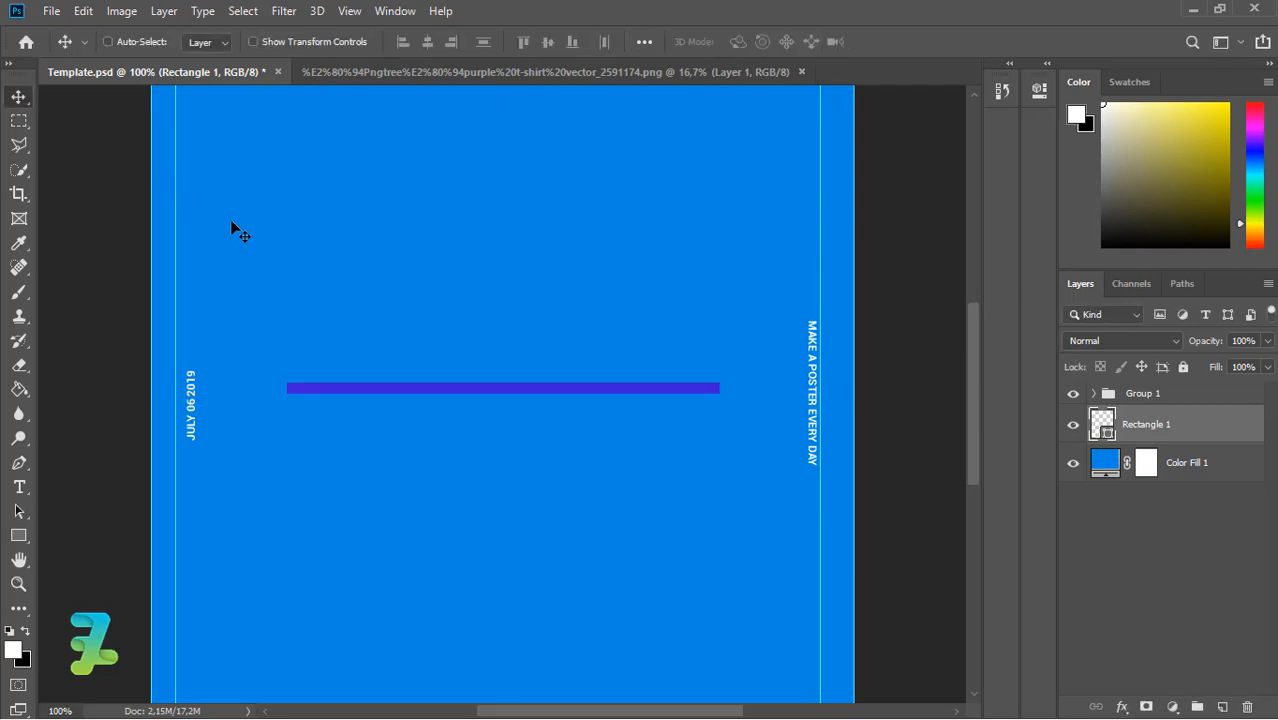
pyautogui.hotkey('ctrl', 'z')
# Scale the thin rectangle's height to 66.67% while keeping its full width
pyautogui.hotkey('ctrl', 't')
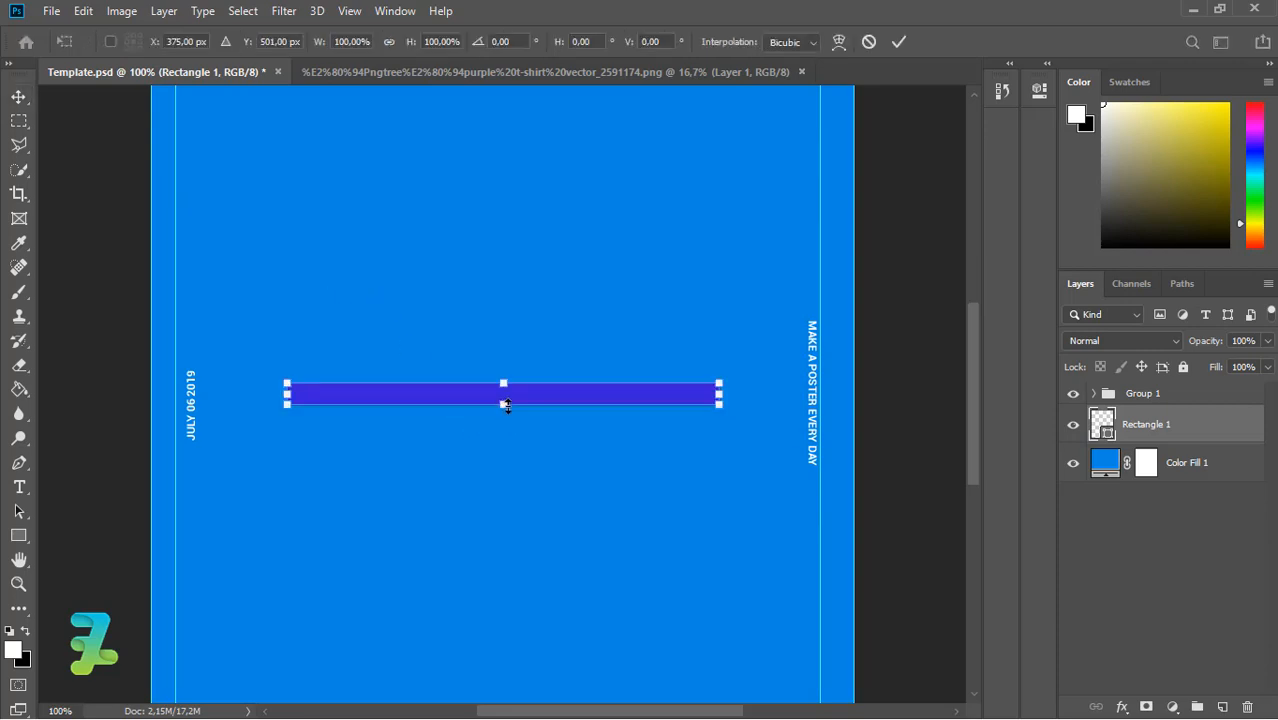
pyautogui.moveTo(508, 405)
pyautogui.mouseDown()
pyautogui.moveTo(590, 416)
pyautogui.moveTo(585, 471)
pyautogui.moveTo(527, 468)
pyautogui.moveTo(504, 371)
pyautogui.moveTo(503, 424)
pyautogui.mouseUp()
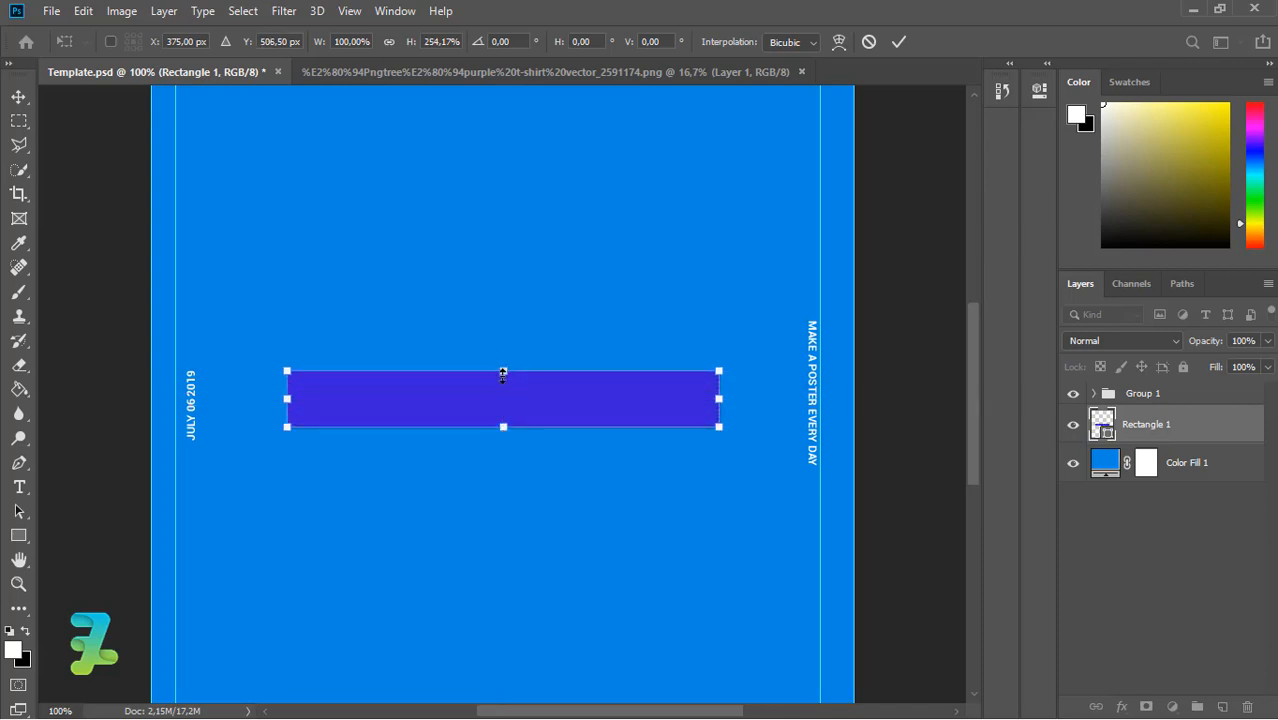
pyautogui.moveTo(502, 371); pyautogui.dragTo(503, 426)
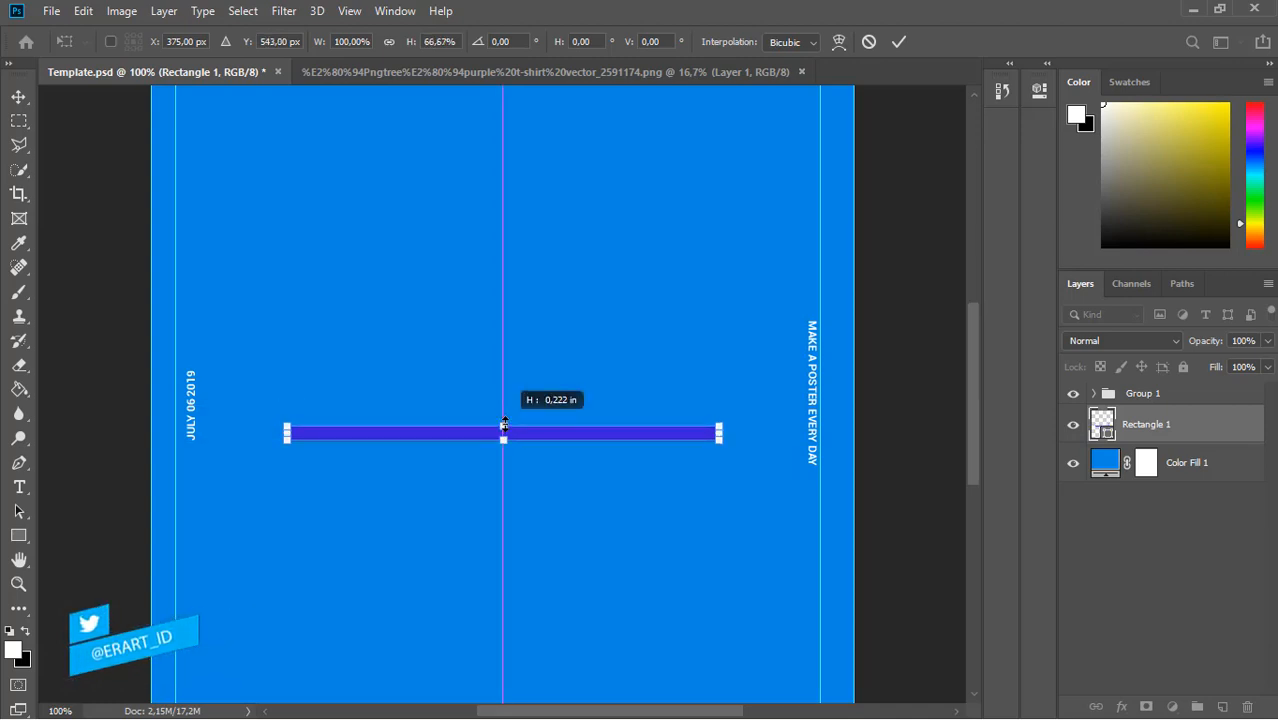
pyautogui.press('Return')
# Center the slimmer rectangle vertically on the whole canvas, and clear the selection
pyautogui.hotkey('ctrl', 'a')
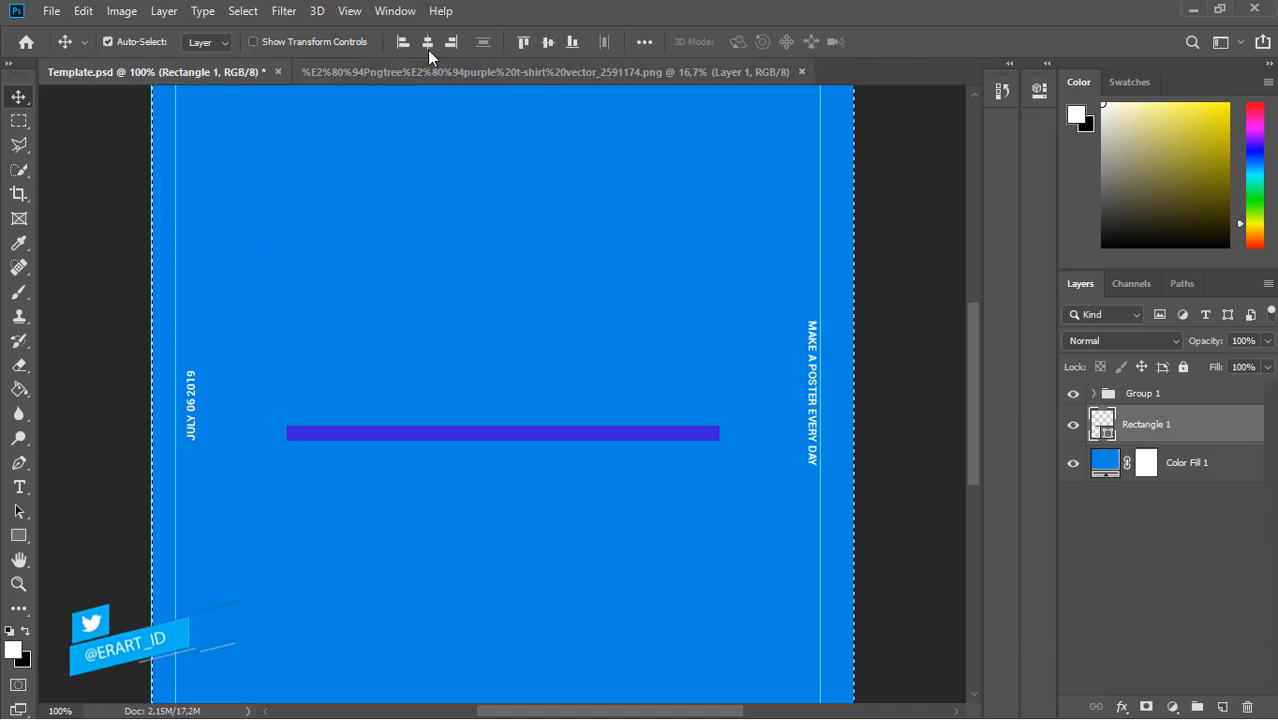
pyautogui.click(547, 42)
pyautogui.hotkey('ctrl', 'd')
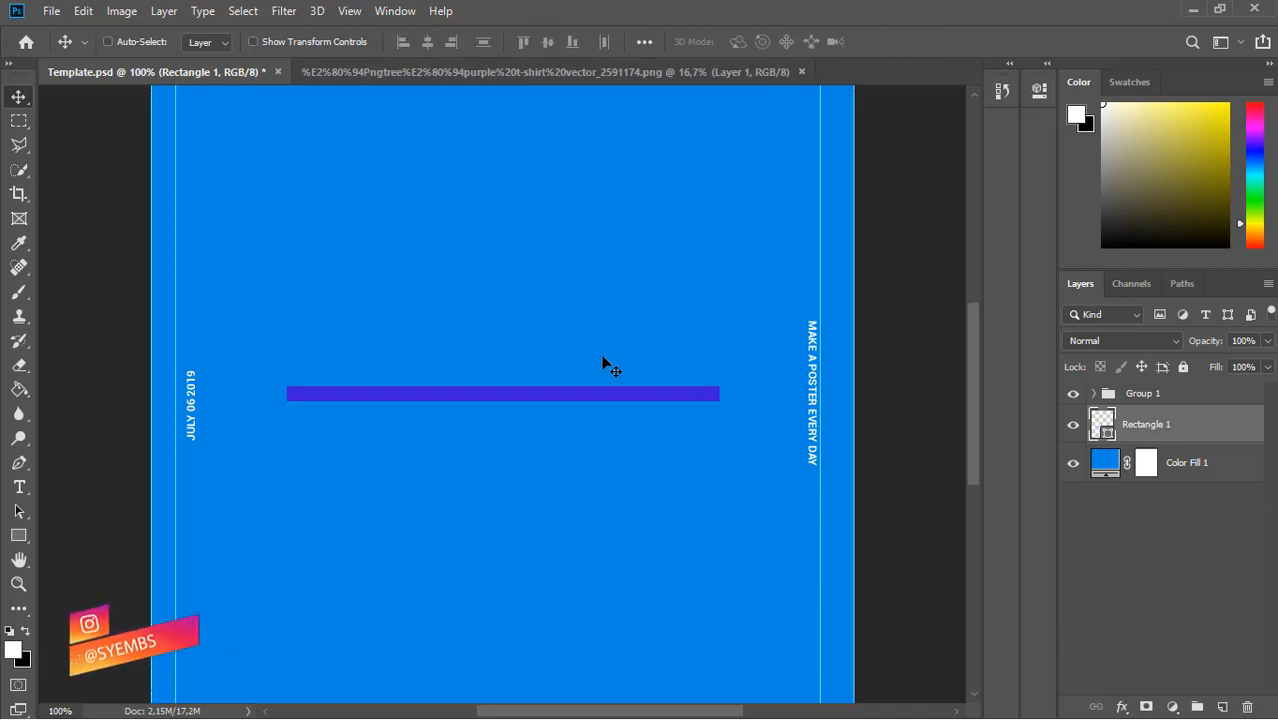
# Duplicate the slim rectangle twice, placing one copy above and one below it as three evenly spaced stripes
pyautogui.hotkey('ctrl', 'j')
pyautogui.moveTo(590, 393); pyautogui.dragTo(590, 363)
pyautogui.hotkey('alt', '[')
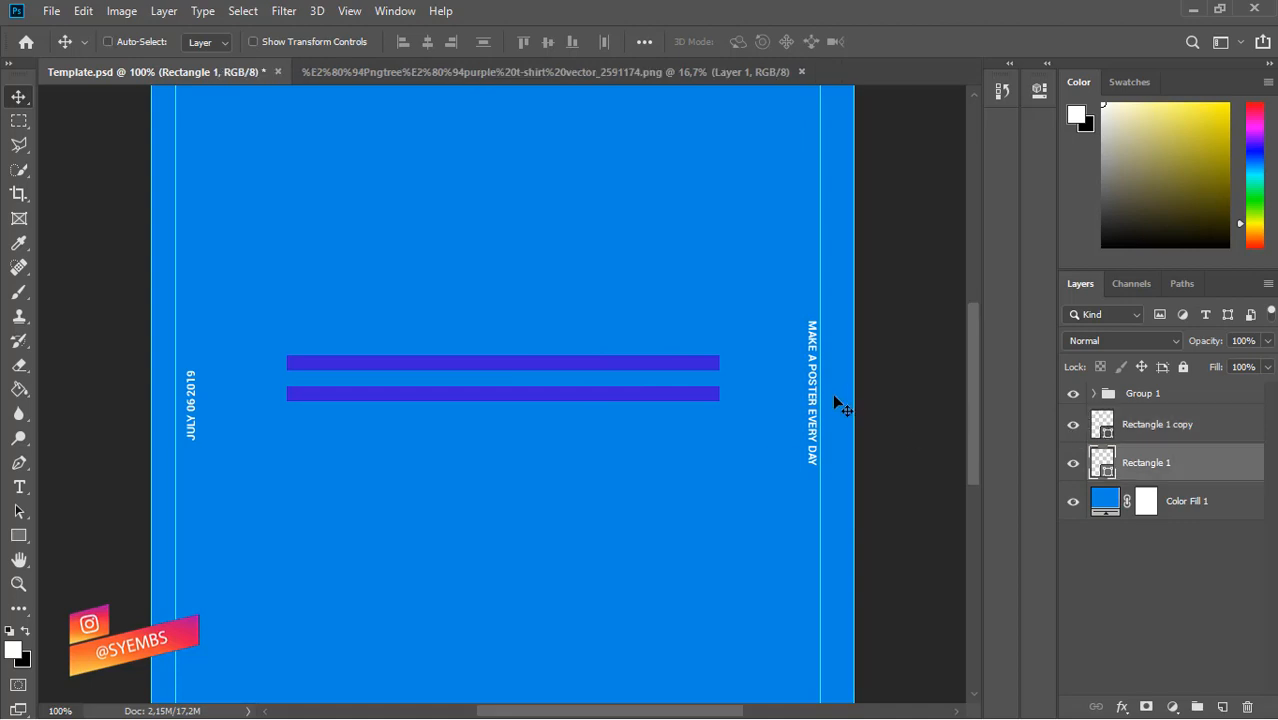
pyautogui.hotkey('ctrl', 'j')
pyautogui.moveTo(605, 398); pyautogui.dragTo(604, 421)
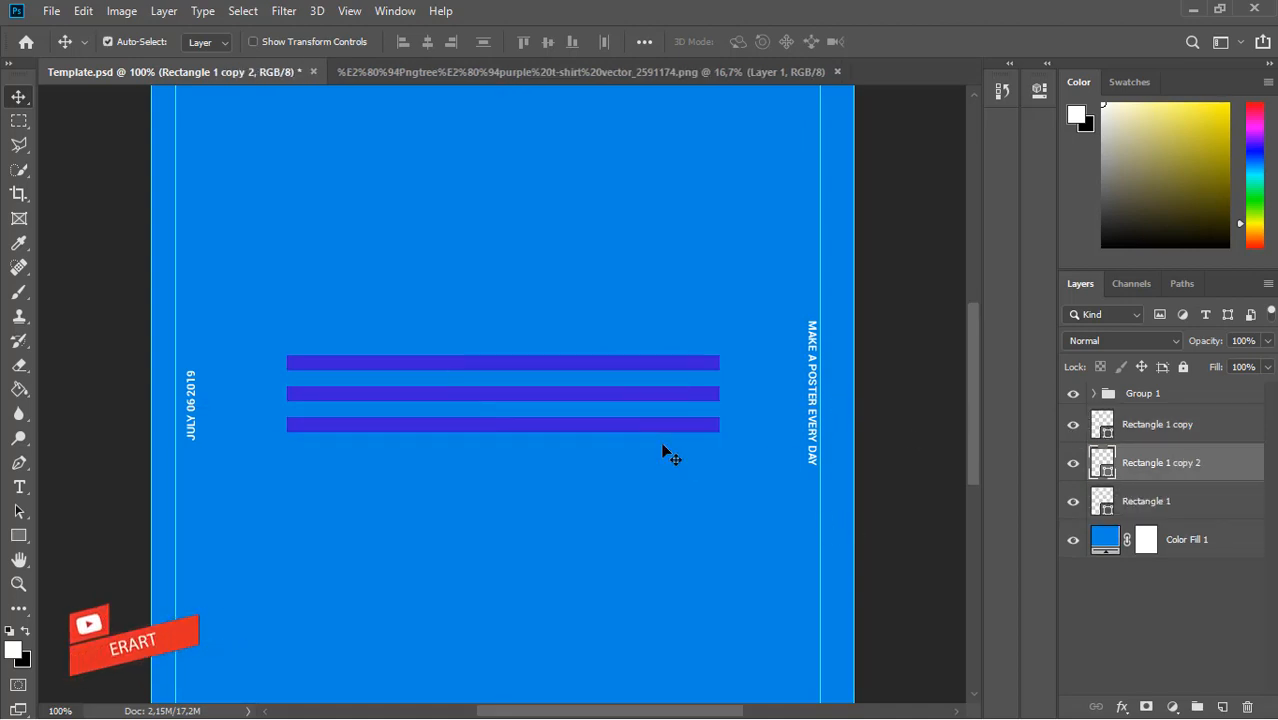
# Add a white text layer reading "COOL" above the stripes, stacked over the topmost rectangle layer
pyautogui.click(1193, 430)
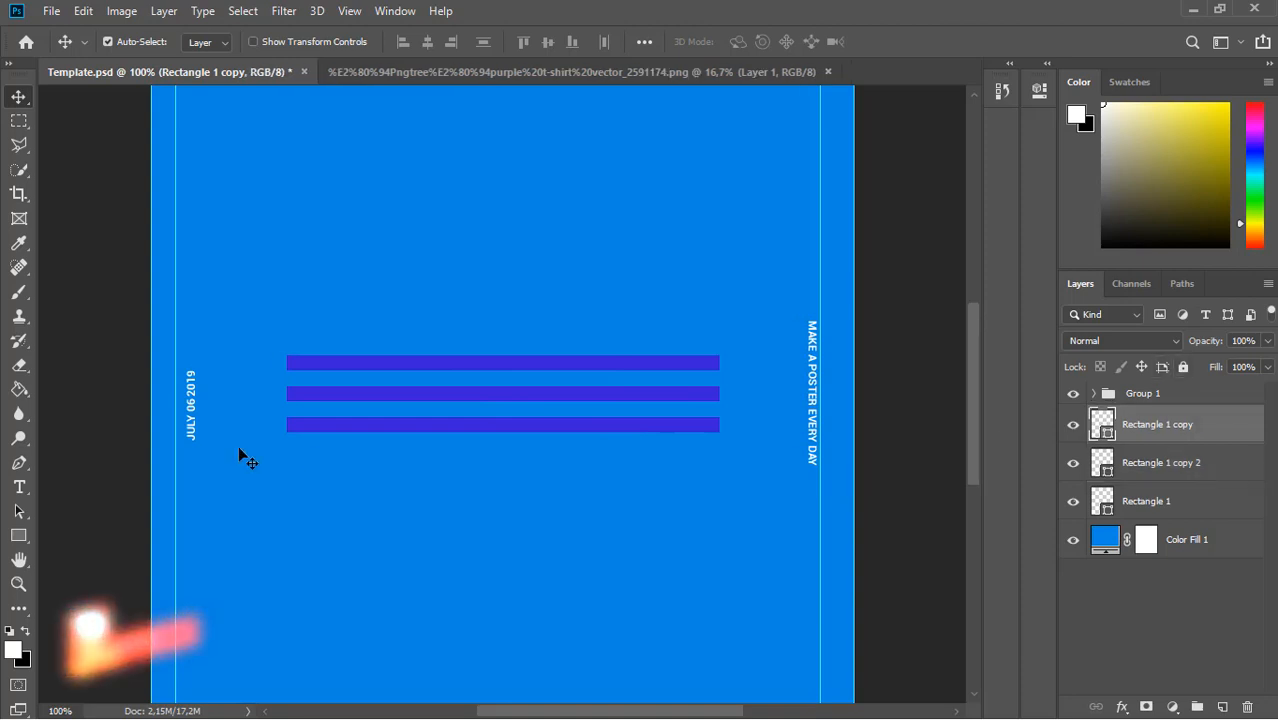
pyautogui.click(19, 487)
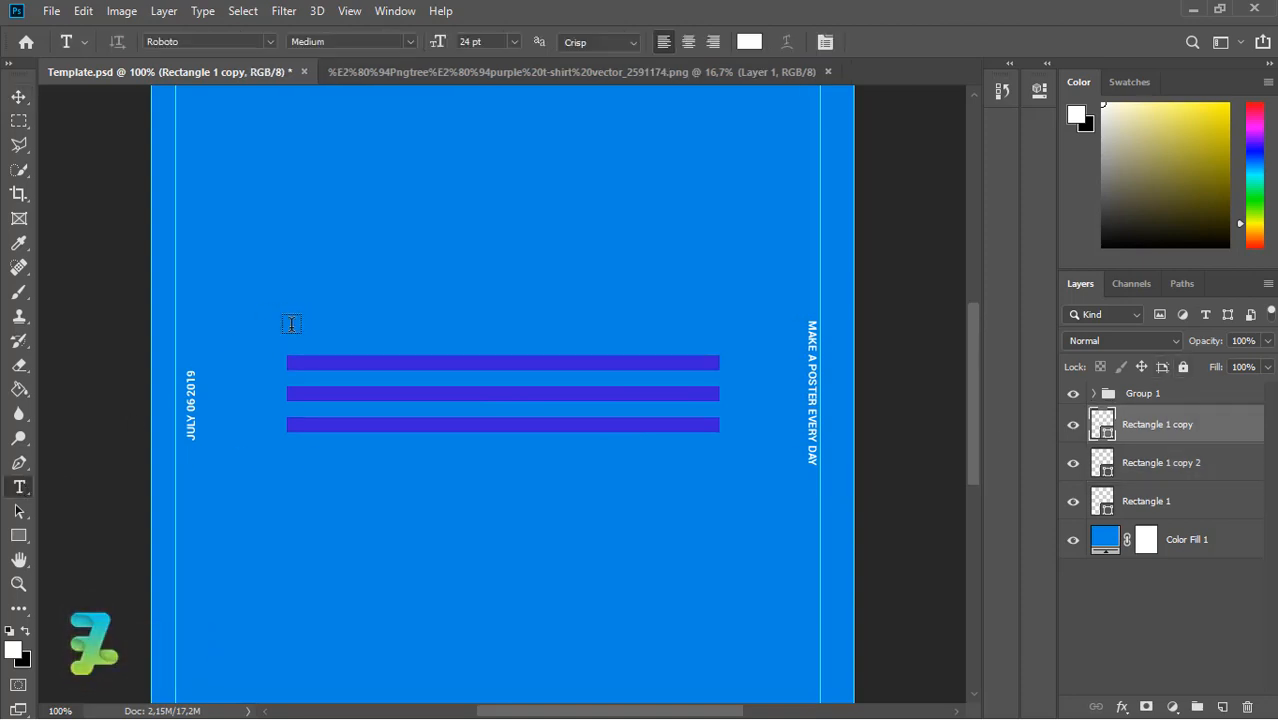
pyautogui.click(297, 318)
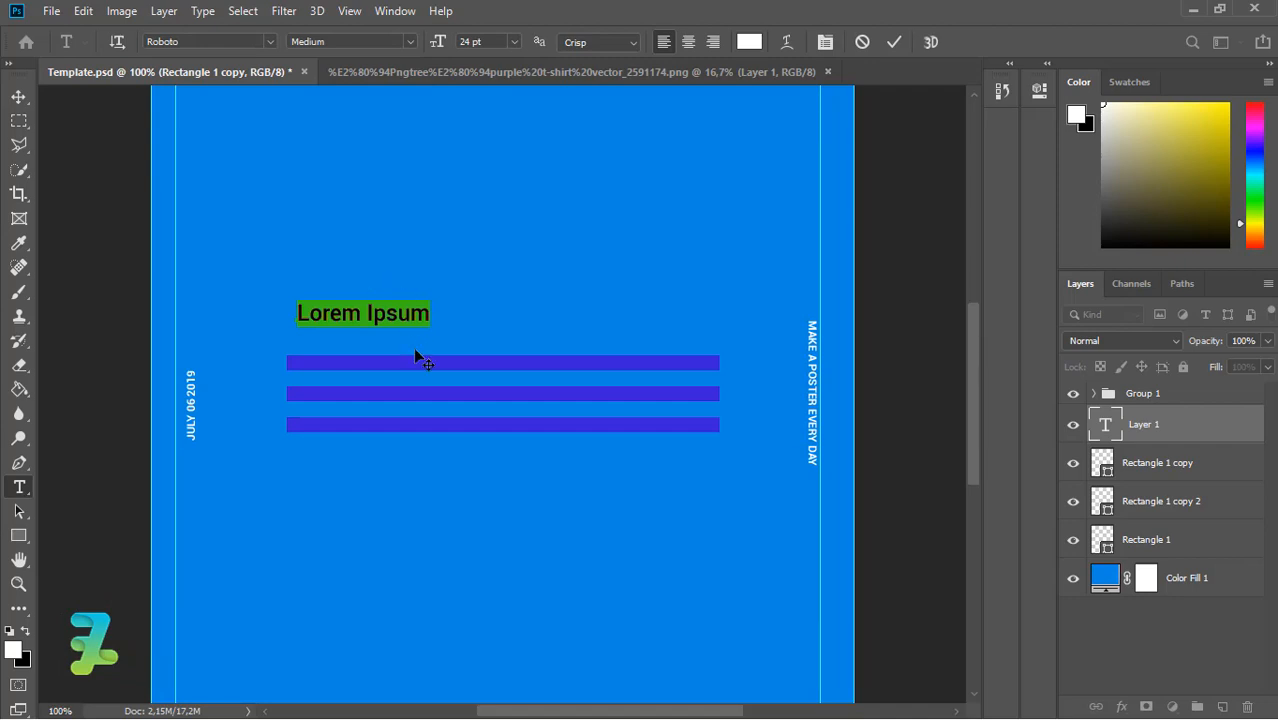
pyautogui.write('cool')
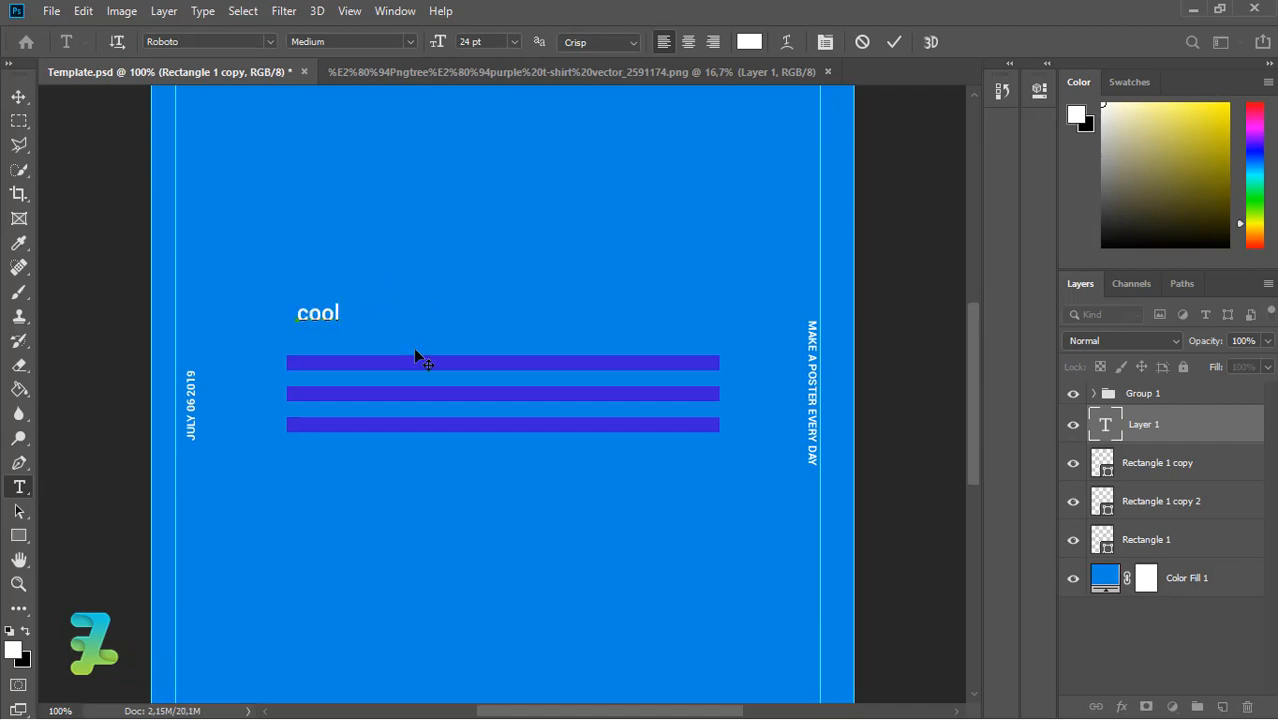
pyautogui.press('BackSpace')
pyautogui.press('BackSpace')
pyautogui.press('BackSpace')
pyautogui.press('BackSpace')
pyautogui.write('COOL')
# Set the "COOL" text to the Black font style at 72 pt
pyautogui.hotkey('ctrl', 'a')
pyautogui.click(410, 42)
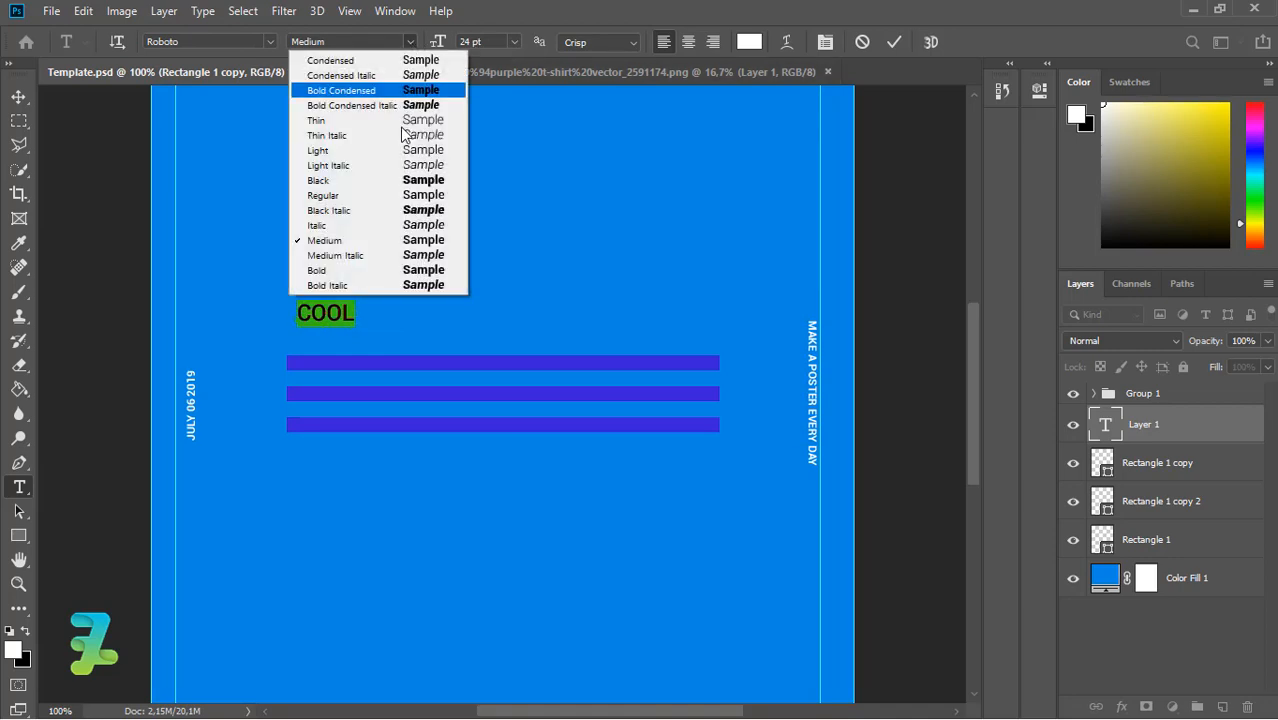
pyautogui.click(400, 177)
pyautogui.click(514, 42)
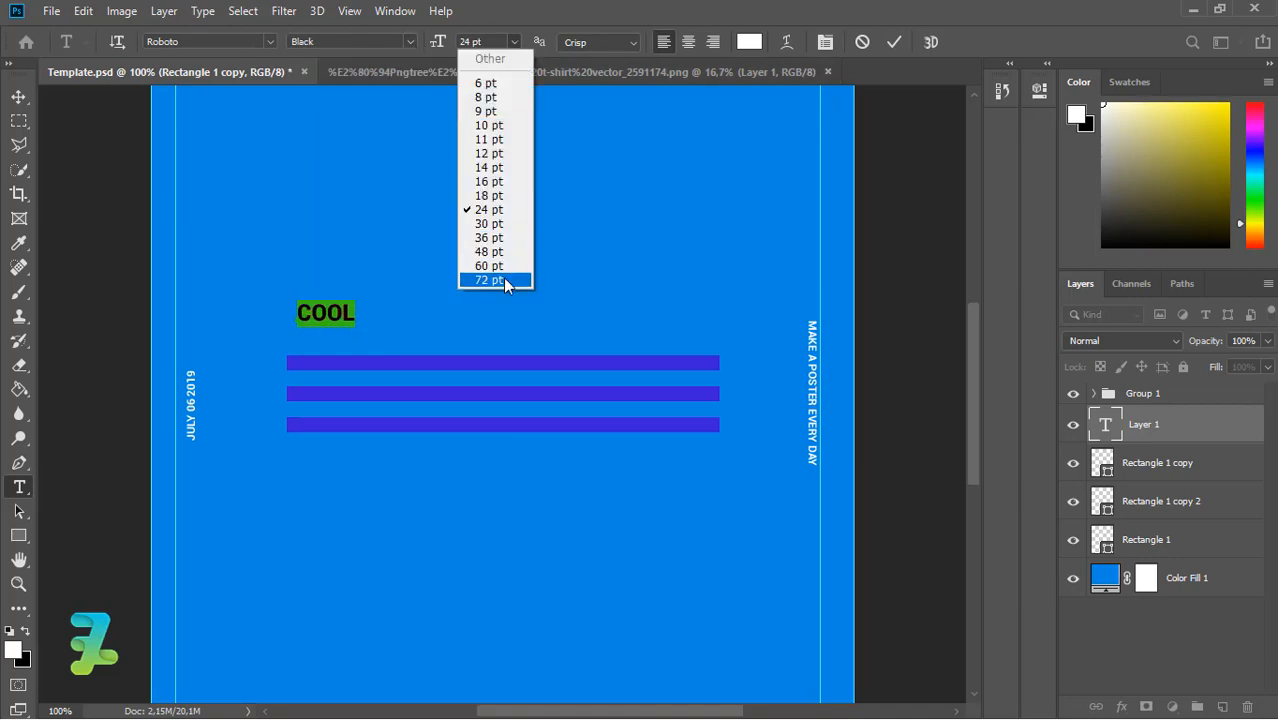
pyautogui.click(503, 277)
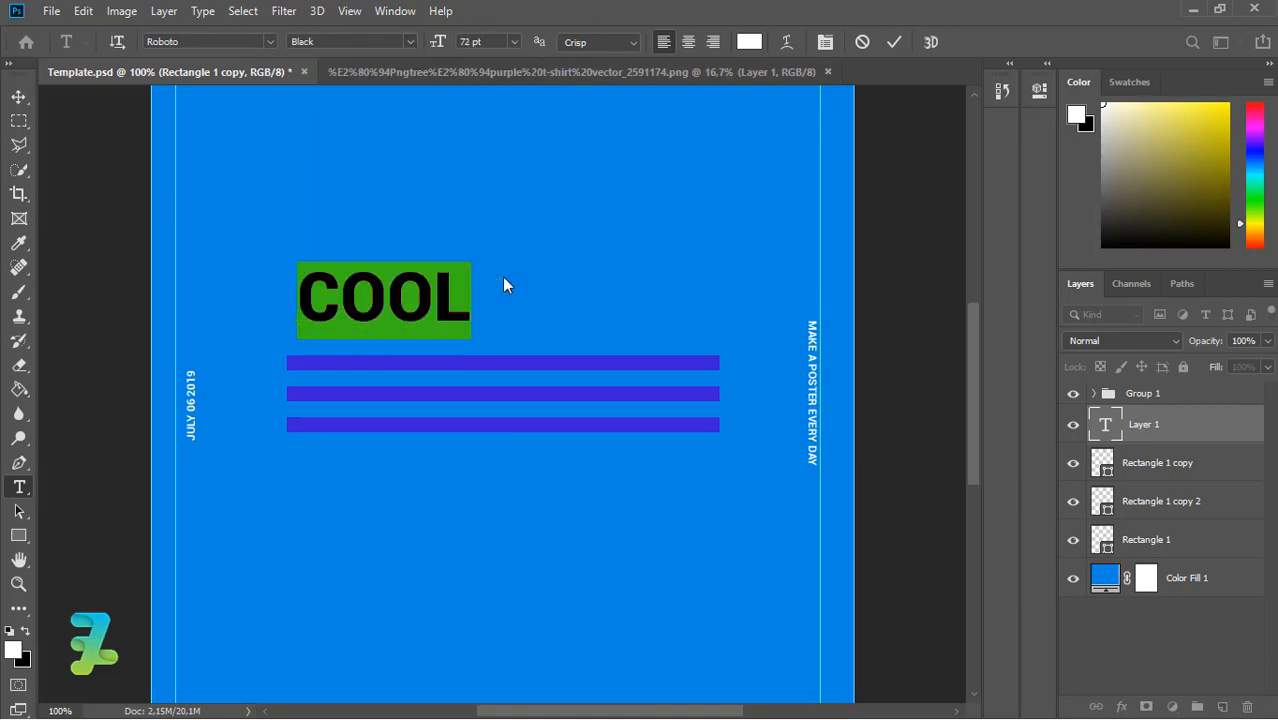
pyautogui.click(18, 96)
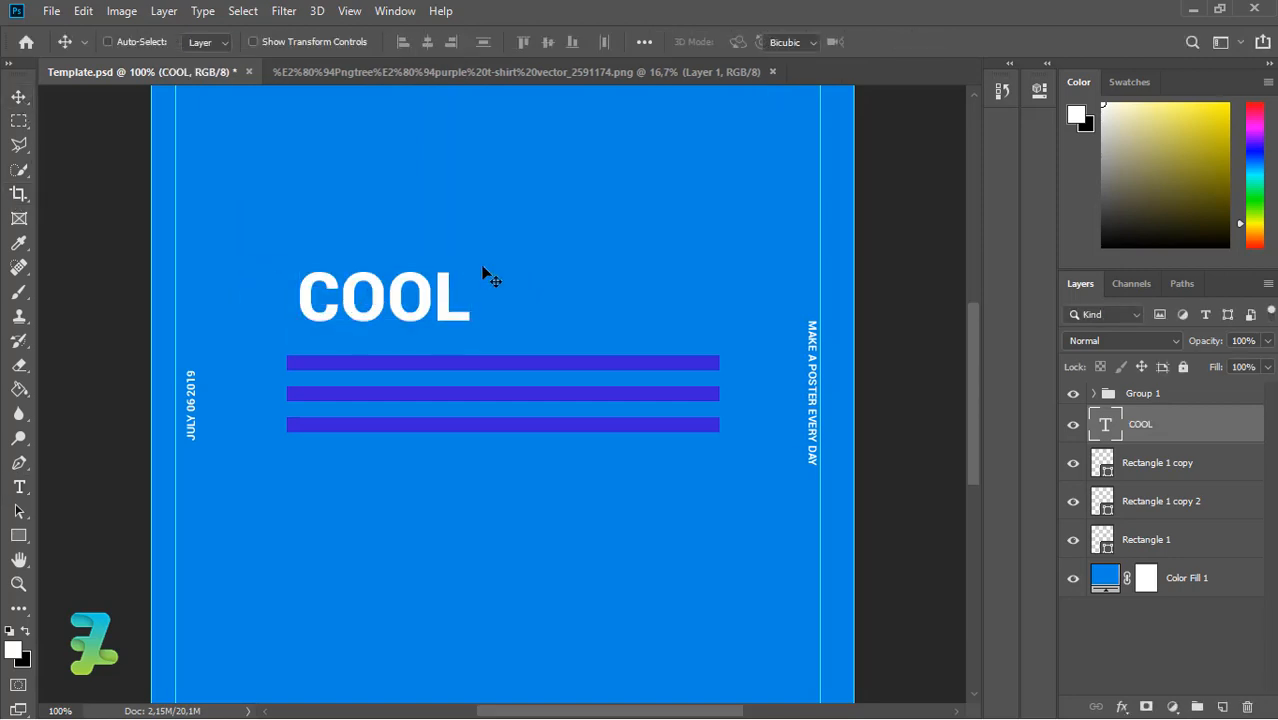
# Scale the "COOL" text to about 152% and move it over the left part of the upper two stripes
pyautogui.hotkey('ctrl', 't')
pyautogui.moveTo(471, 264); pyautogui.dragTo(514, 243)
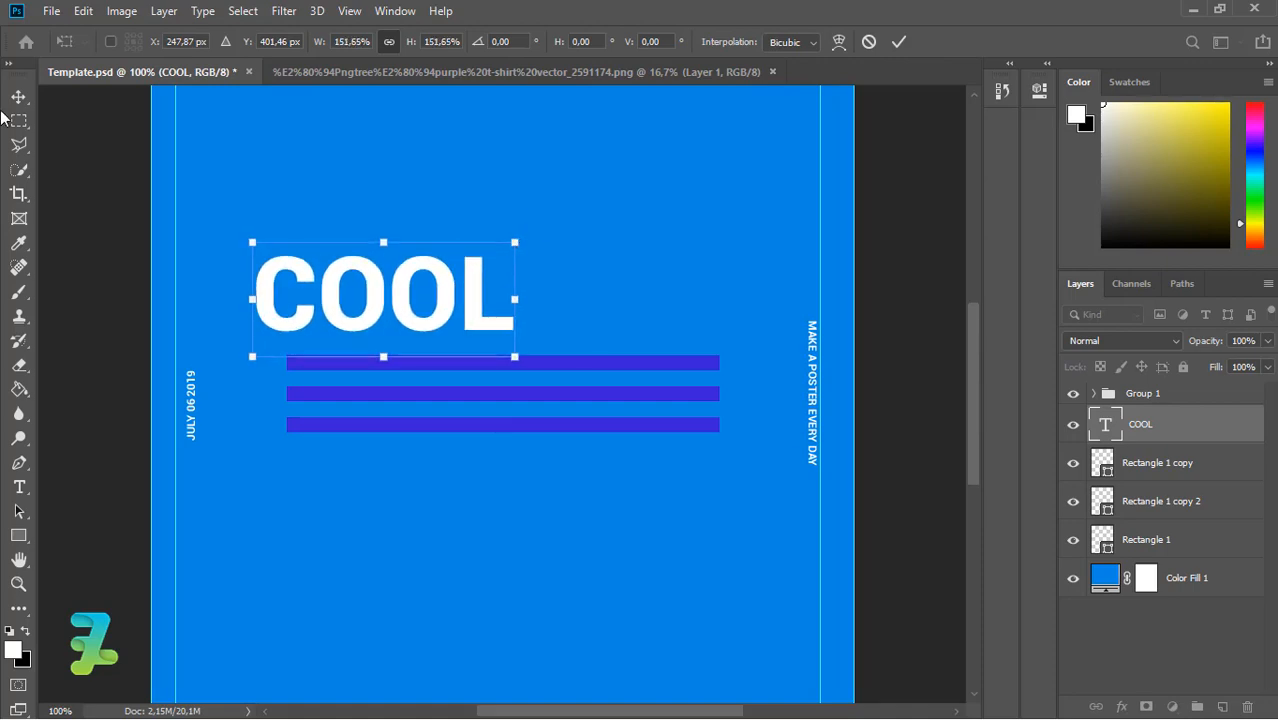
pyautogui.click(18, 100)
pyautogui.moveTo(470, 290); pyautogui.dragTo(523, 341)
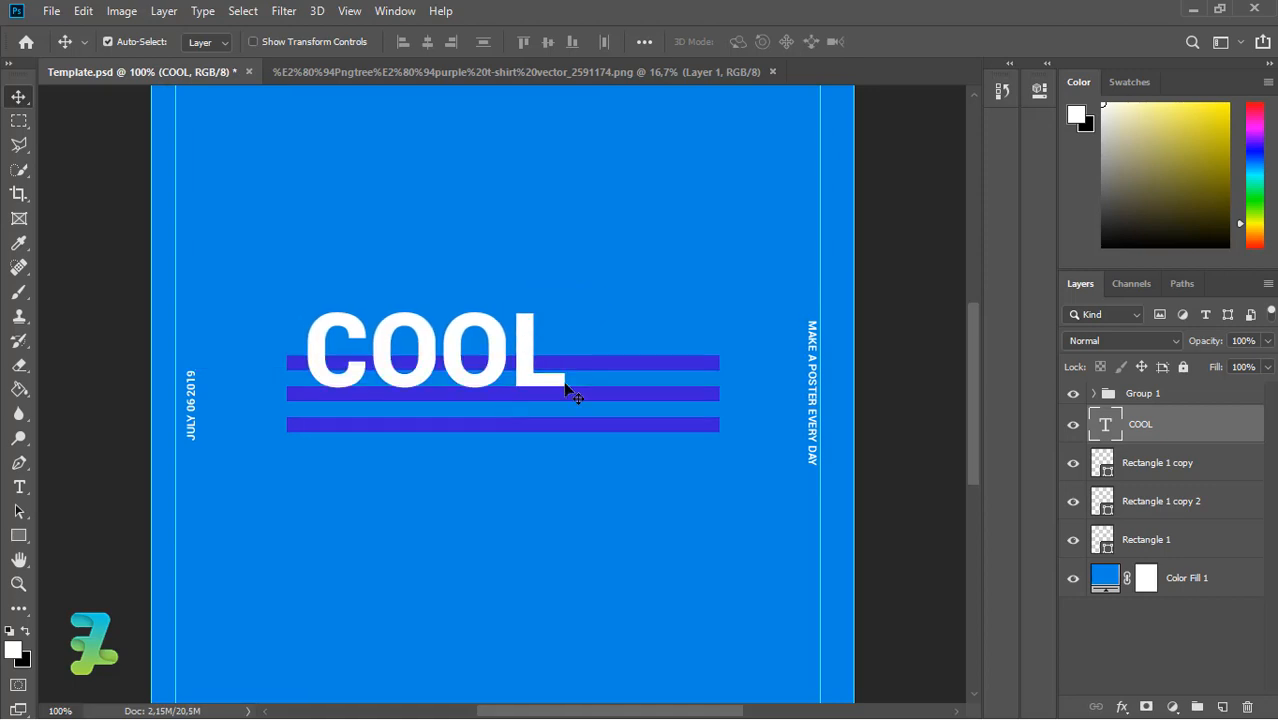
# Add a second white text layer reading "DAY" just below the stripes
pyautogui.click(19, 487)
pyautogui.click(419, 481)
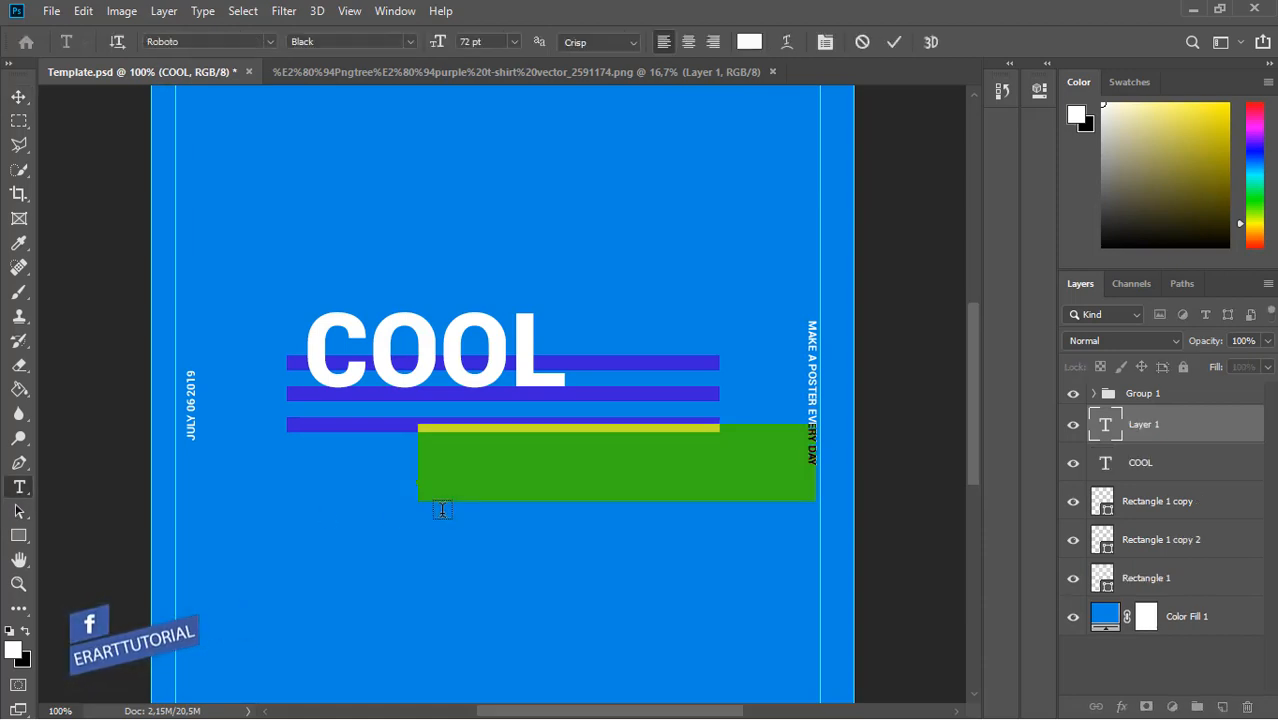
pyautogui.write('DAY')
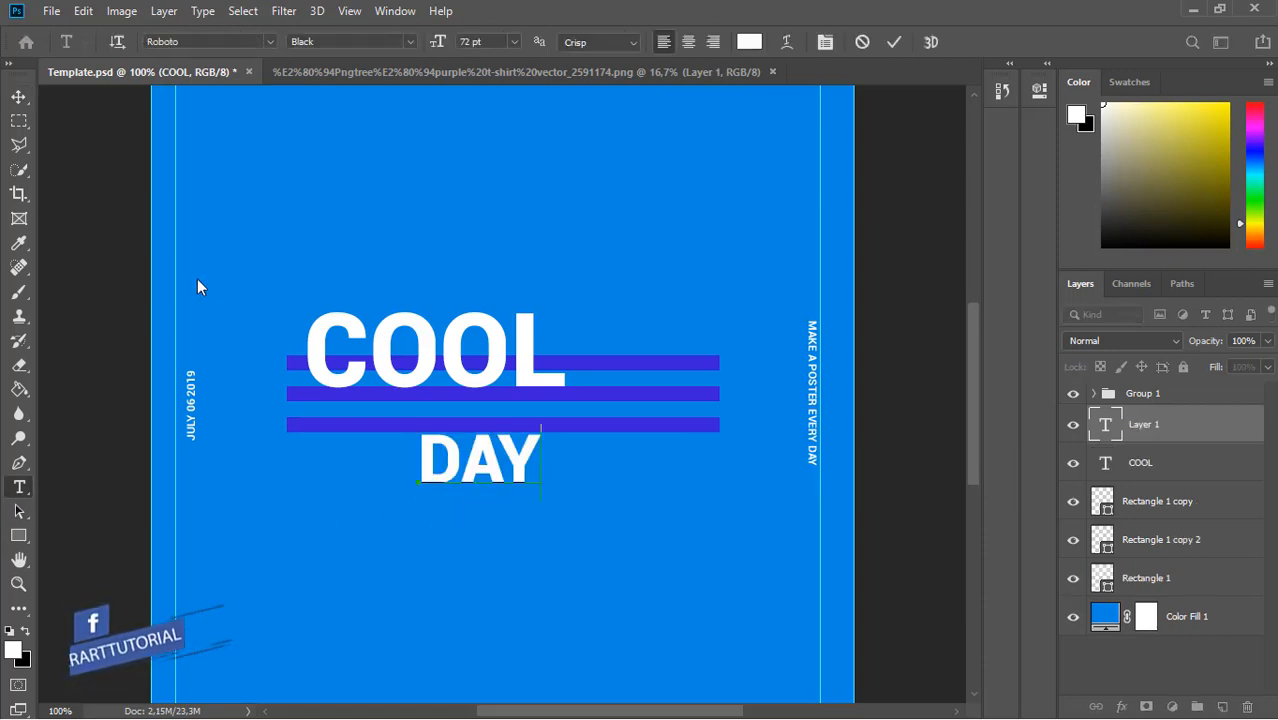
pyautogui.click(19, 96)
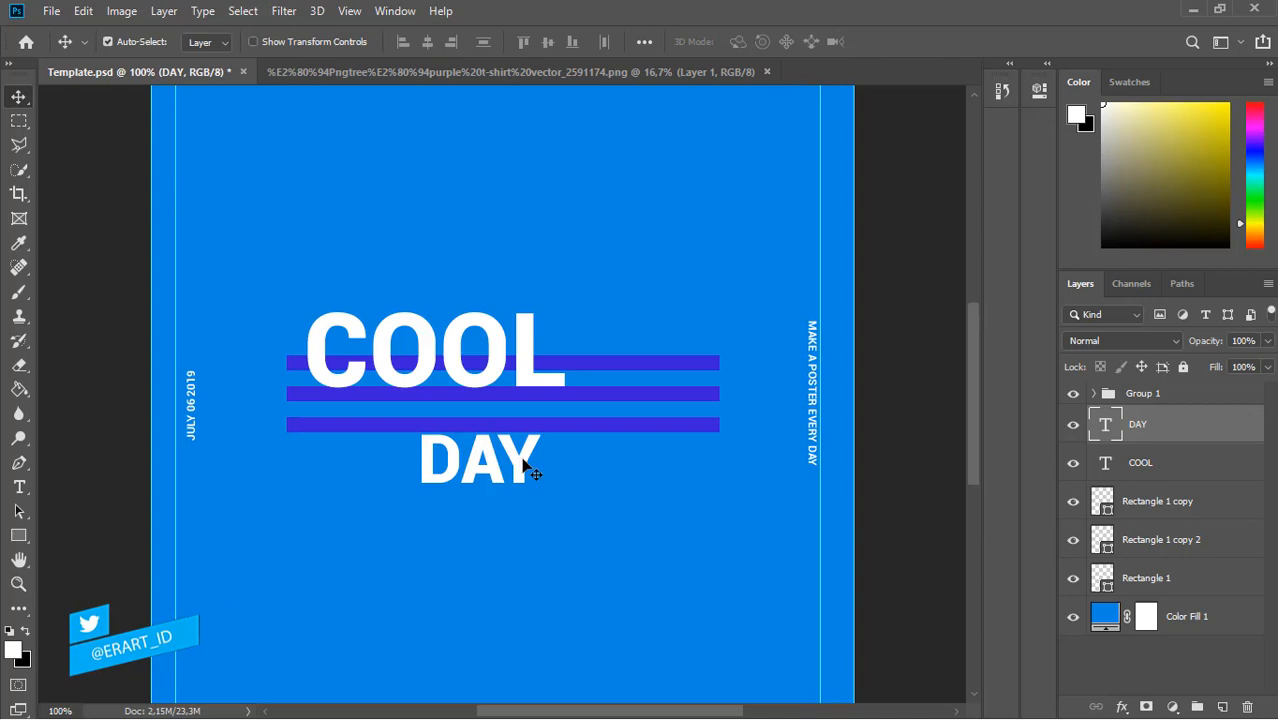
# Enlarge the "DAY" text to about 141% and place it beneath the end of "COOL", overlapping the lower stripes
pyautogui.moveTo(524, 460); pyautogui.dragTo(609, 419)
pyautogui.hotkey('ctrl', 't')
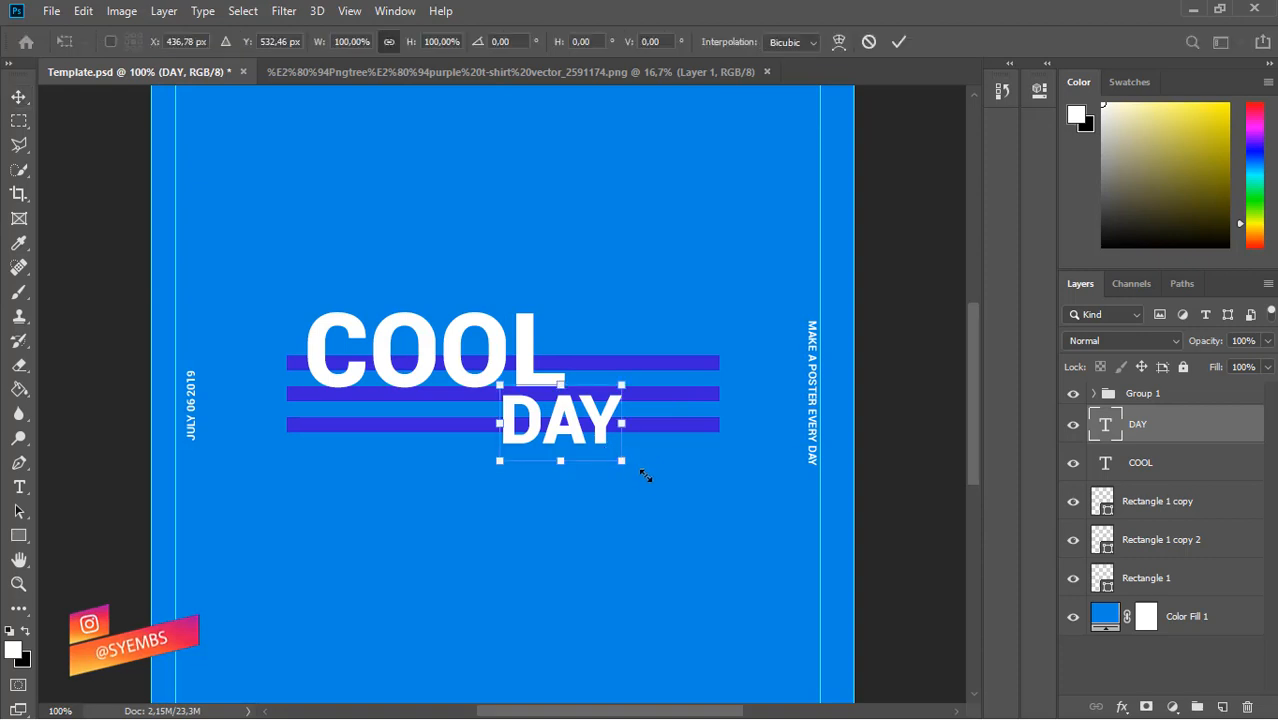
pyautogui.moveTo(645, 473)
pyautogui.mouseDown()
pyautogui.moveTo(722, 530)
pyautogui.moveTo(650, 478)
pyautogui.mouseUp()
pyautogui.hotkey('ctrl', 'z')
pyautogui.moveTo(579, 422); pyautogui.dragTo(601, 428)
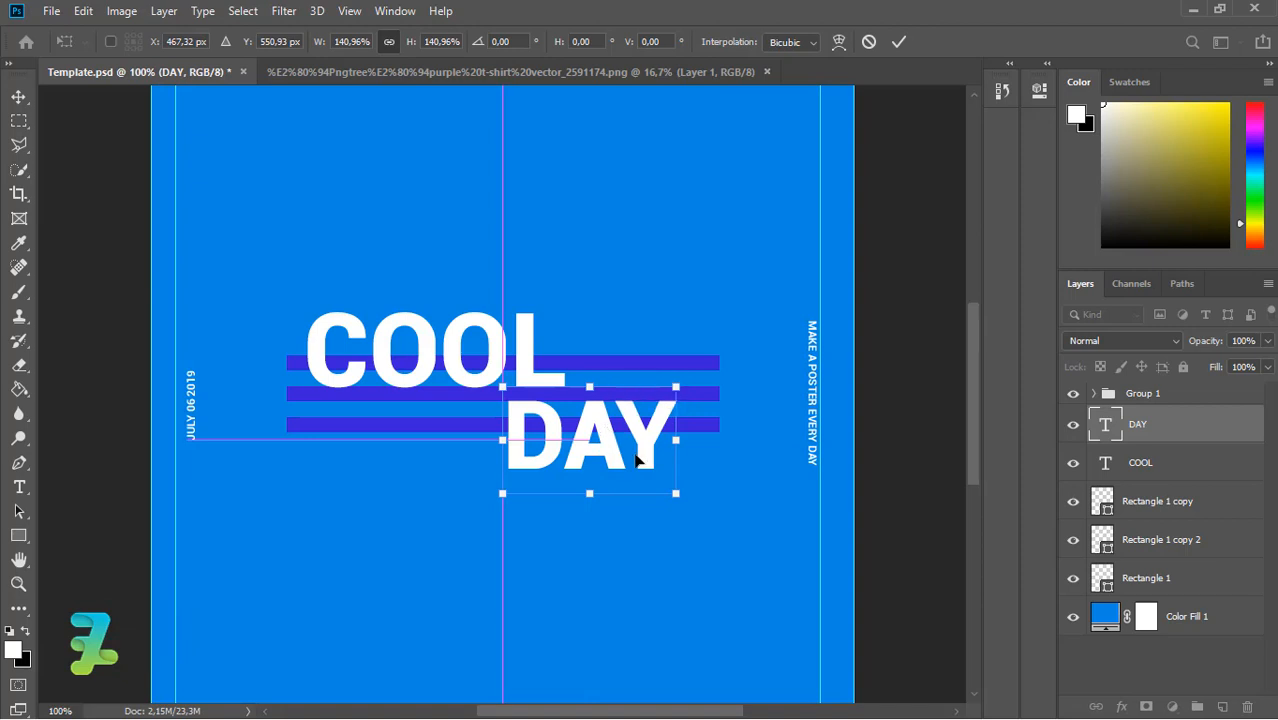
pyautogui.press('Return')
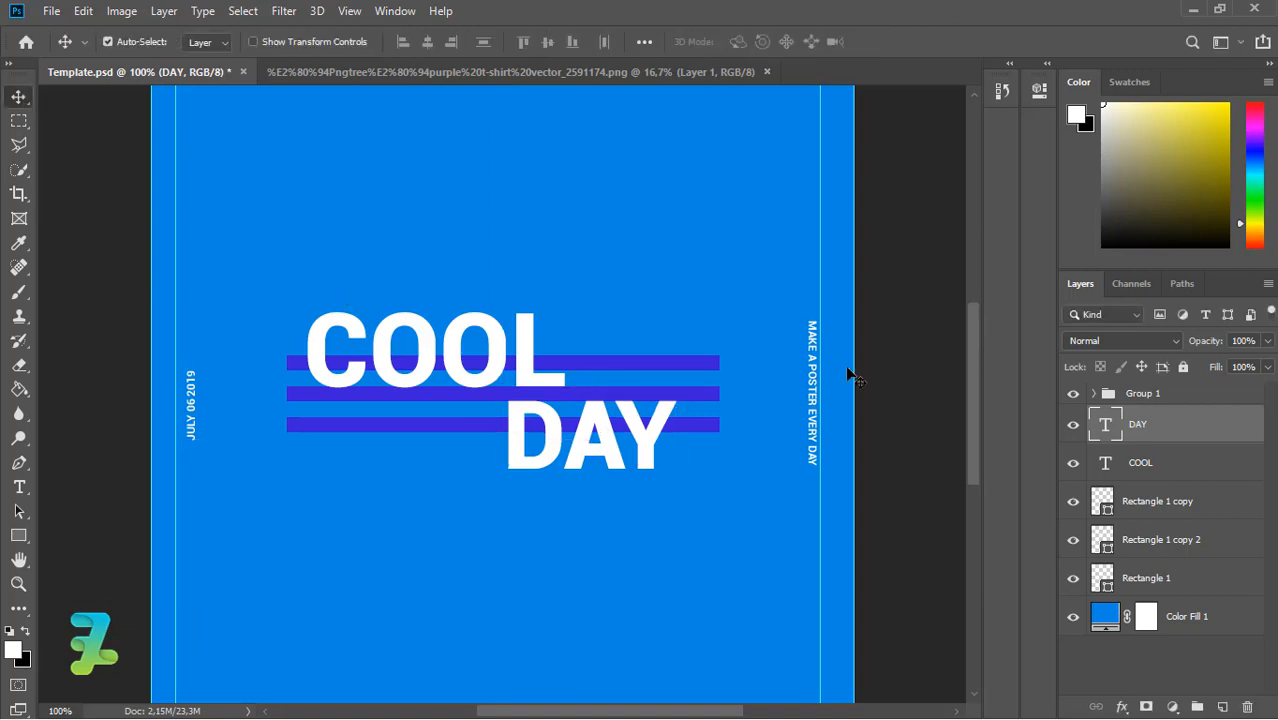
pyautogui.scroll(5, 964, 371)
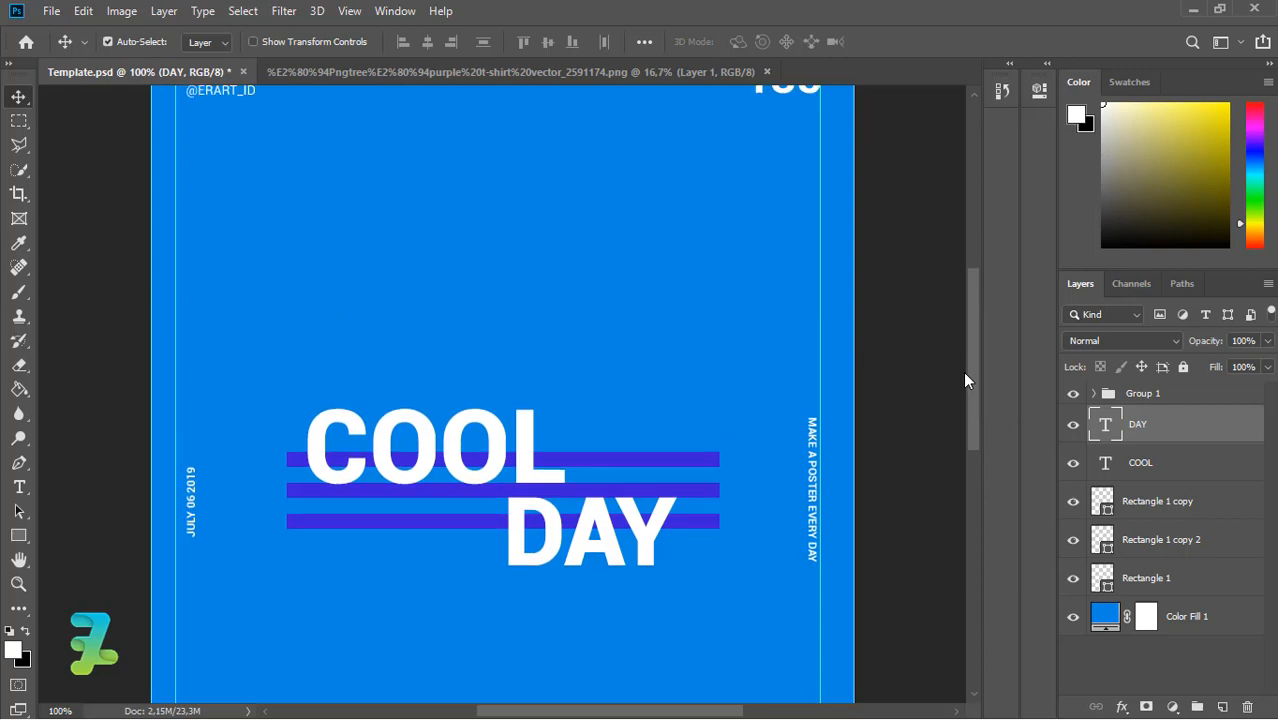
pyautogui.click(19, 487)
pyautogui.click(644, 369)
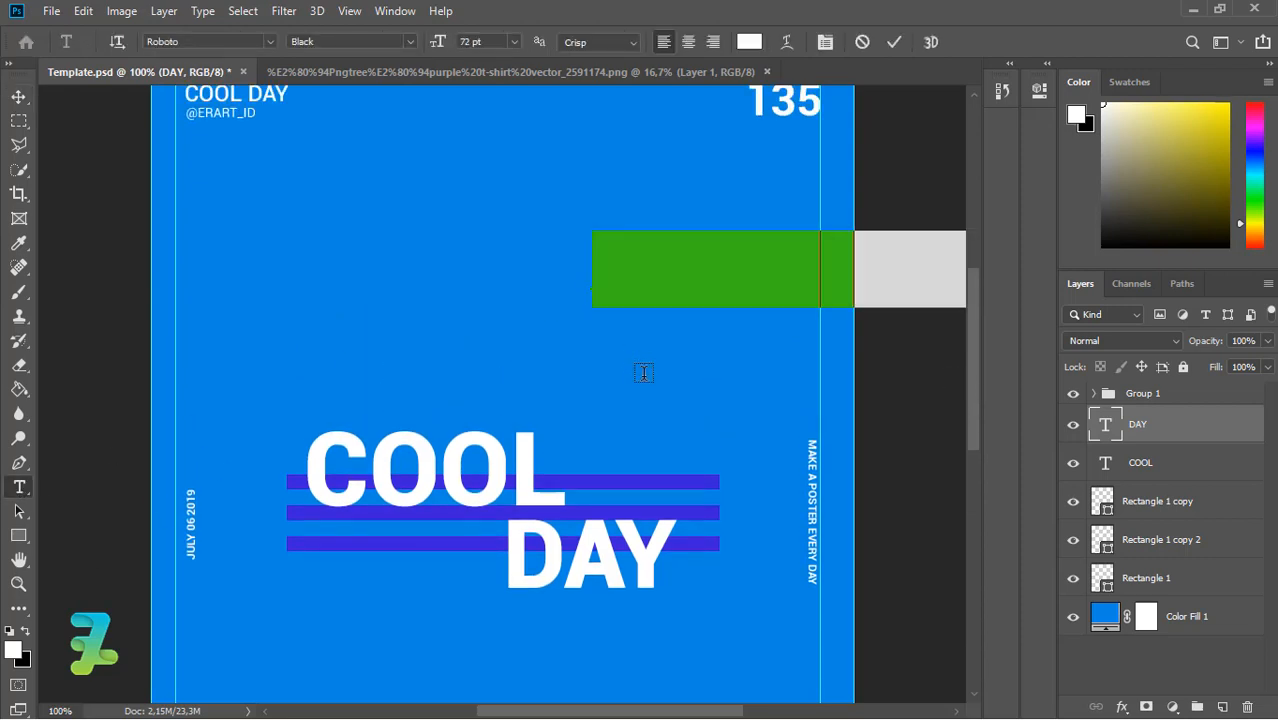
pyautogui.write('@')
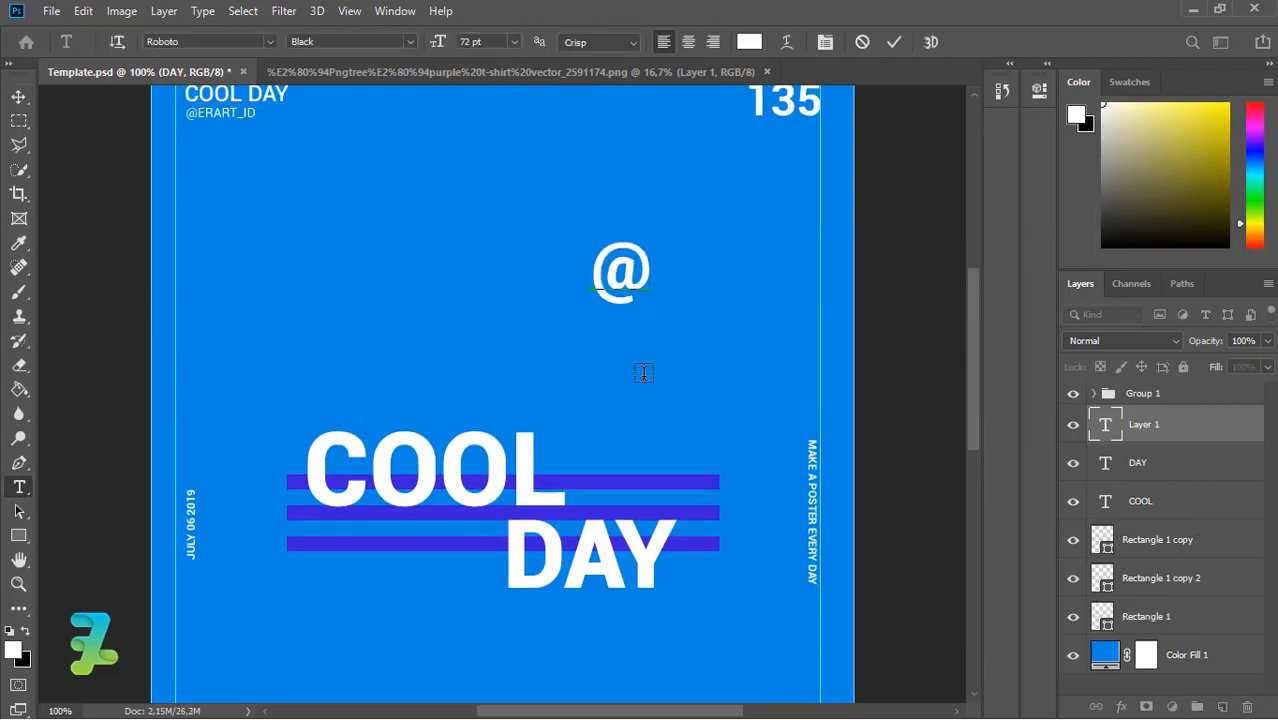
pyautogui.write('ER')
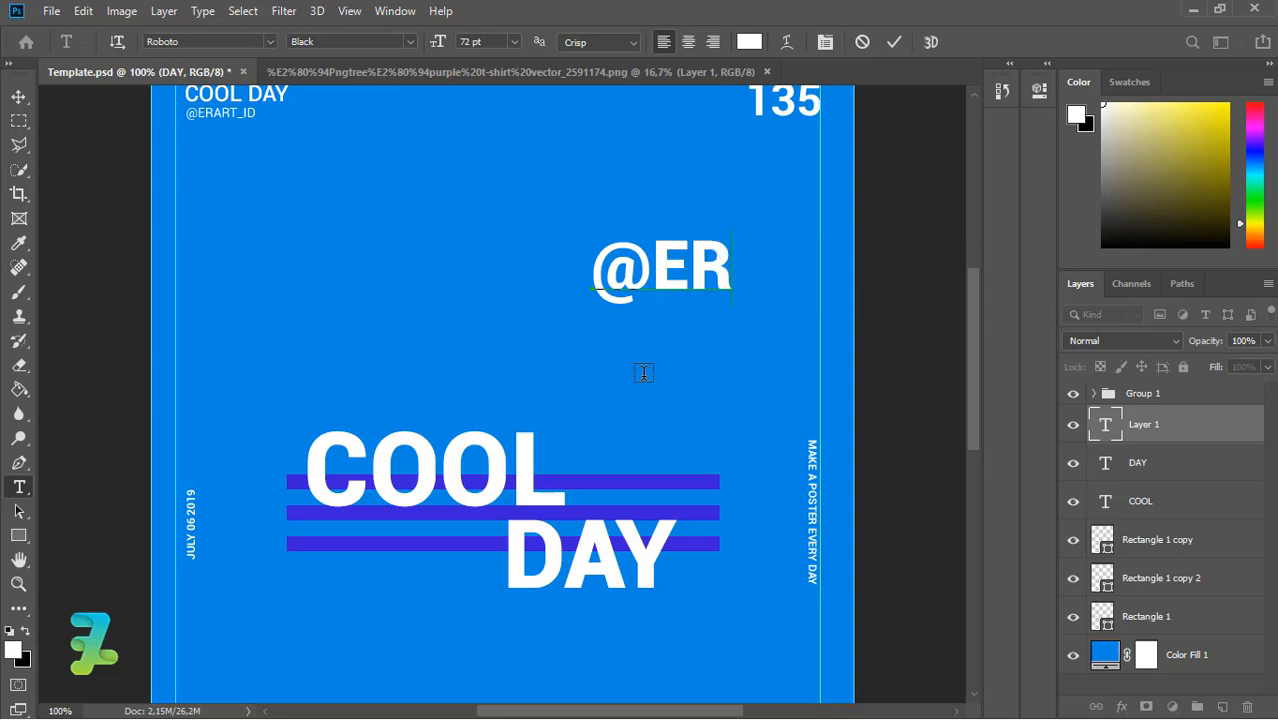
pyautogui.press('BackSpace')
pyautogui.write('R')
pyautogui.press('BackSpace')
pyautogui.write('r')
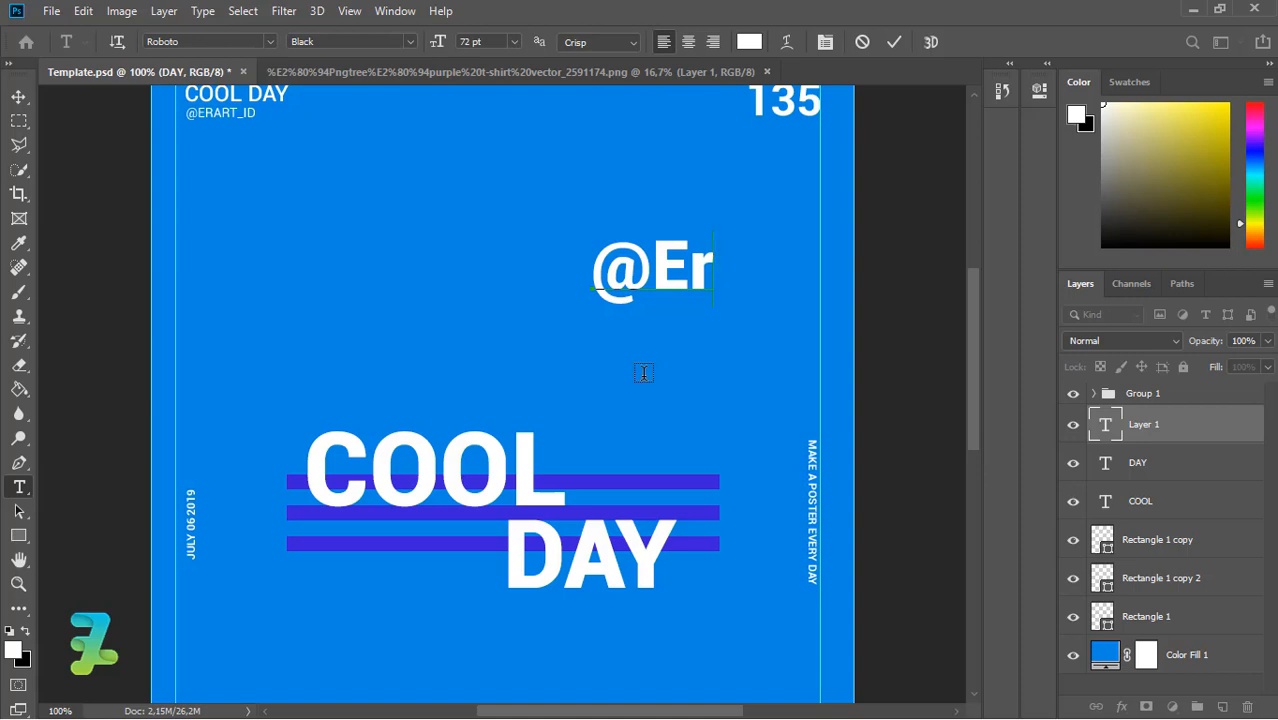
pyautogui.write('art_')
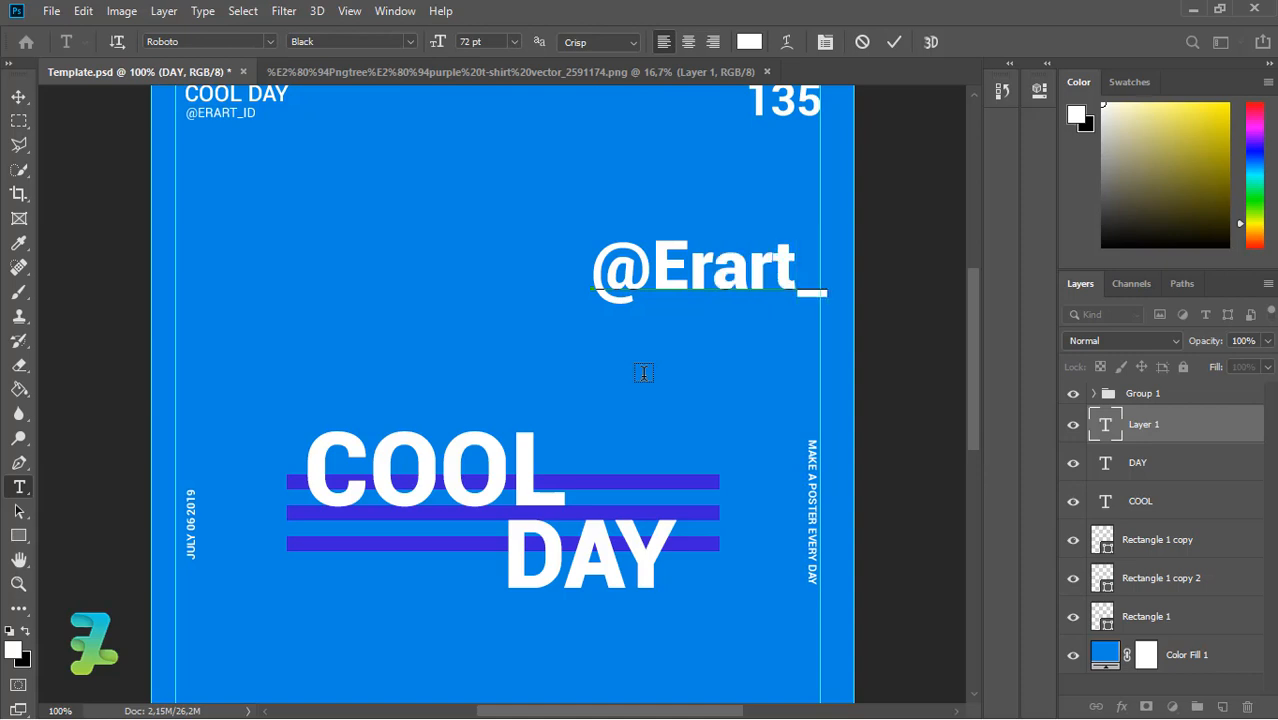
pyautogui.write('ID')
pyautogui.hotkey('ctrl', 'a')
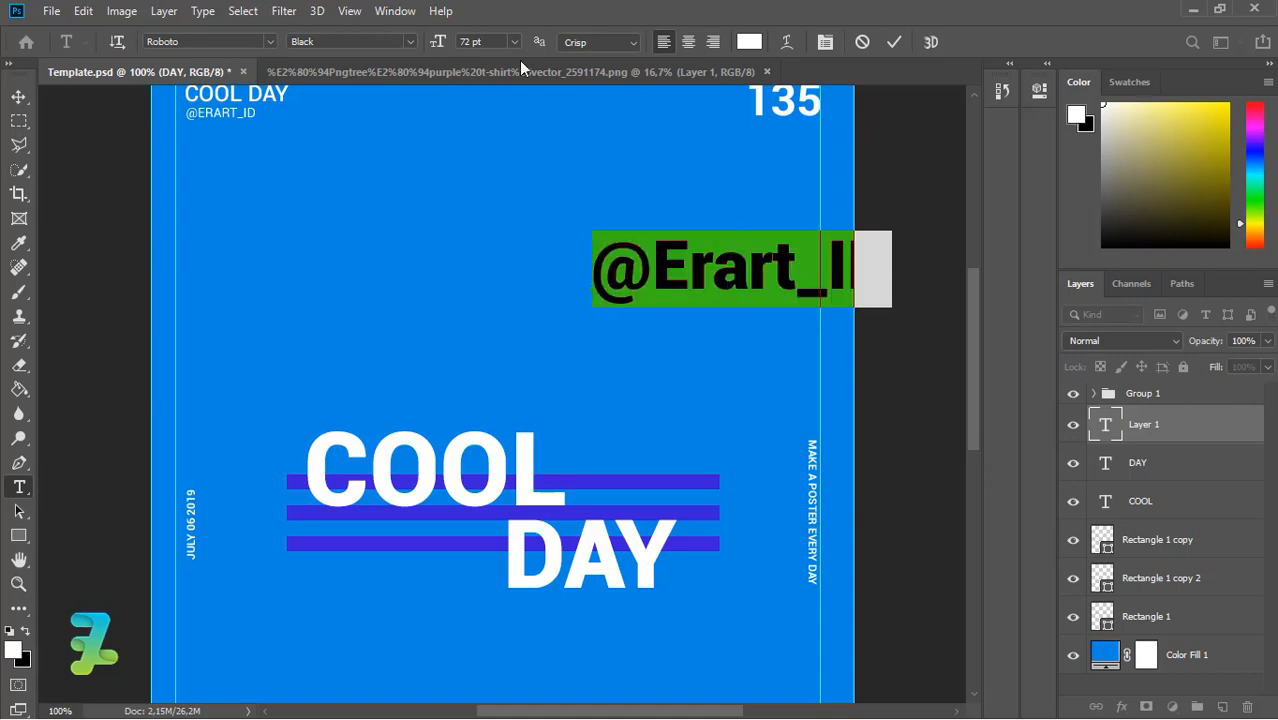
pyautogui.click(514, 41)
pyautogui.click(496, 237)
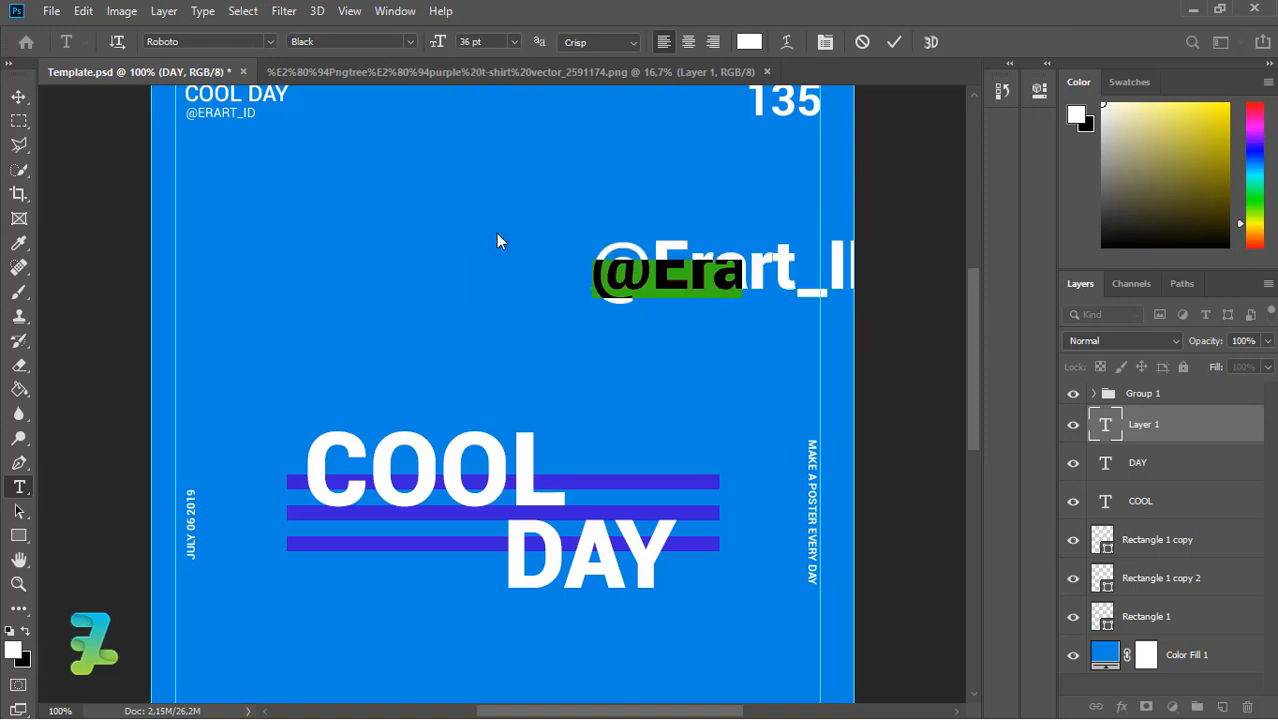
pyautogui.click(512, 41)
pyautogui.click(498, 175)
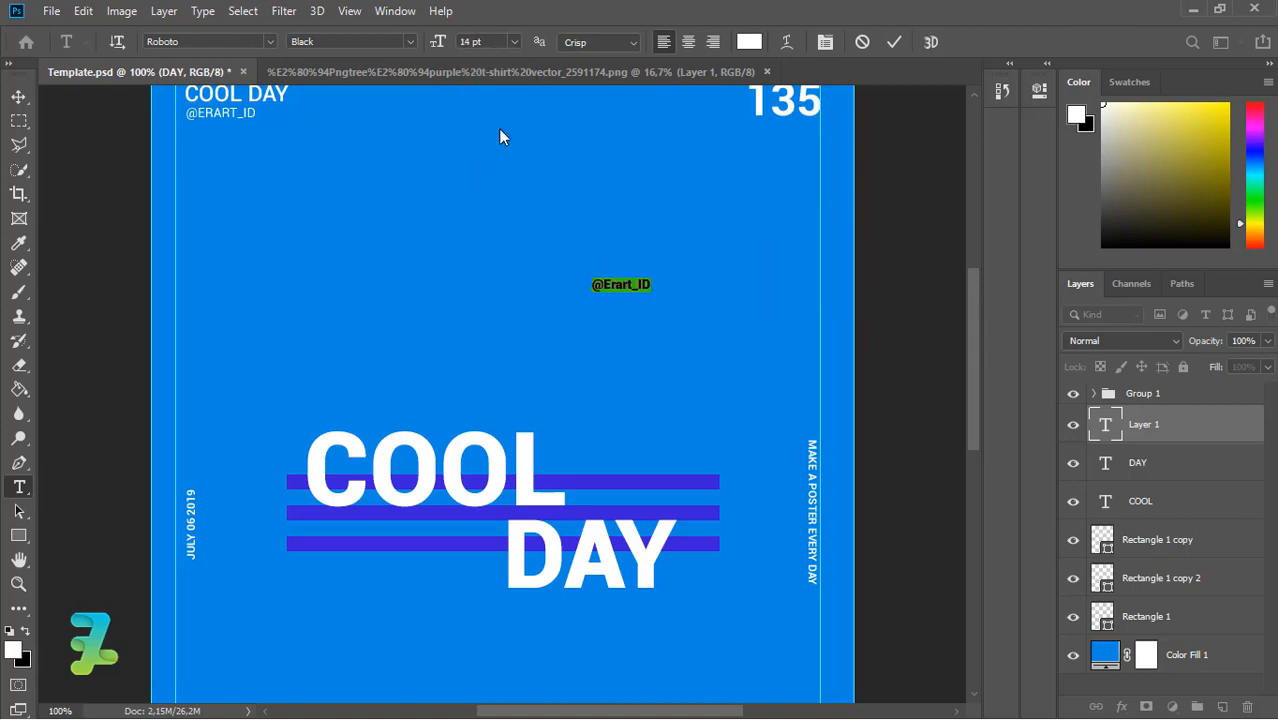
pyautogui.click(514, 41)
pyautogui.click(506, 191)
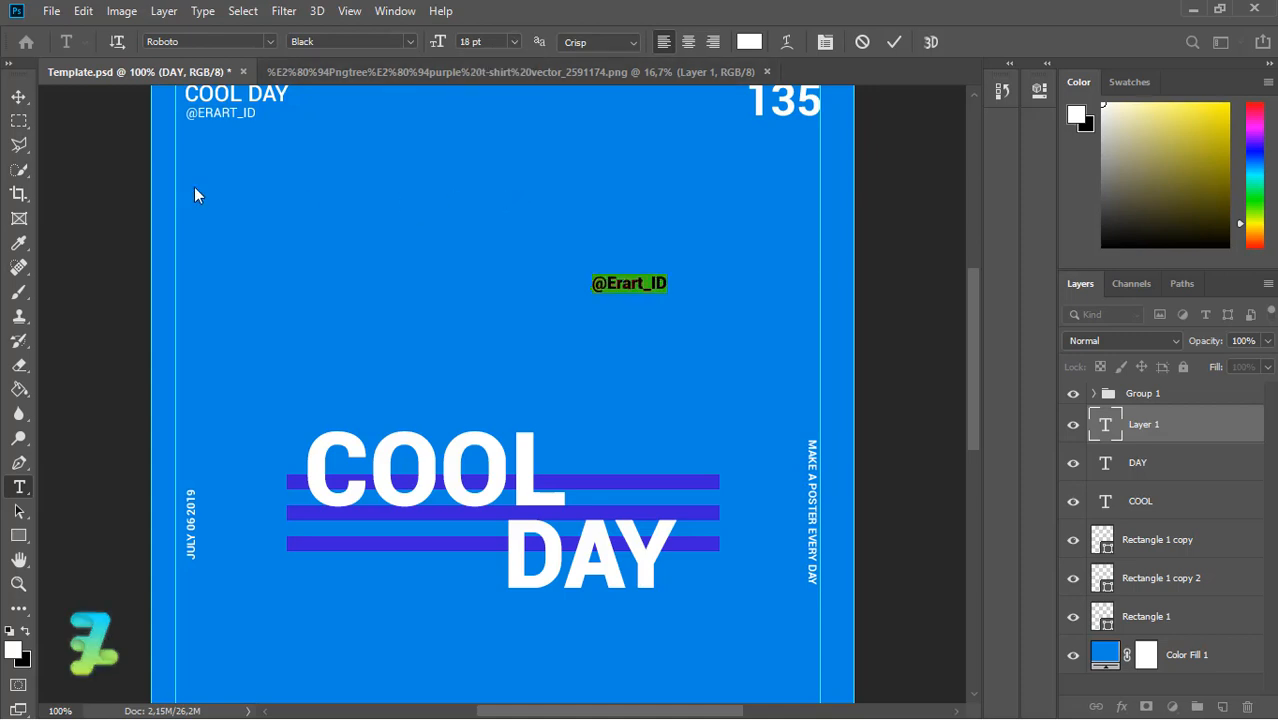
pyautogui.hotkey('ctrl', 'Return')
pyautogui.press('v')
pyautogui.moveTo(632, 278)
pyautogui.mouseDown()
pyautogui.moveTo(678, 244)
pyautogui.moveTo(641, 272)
pyautogui.moveTo(668, 272)
pyautogui.moveTo(641, 270)
pyautogui.mouseUp()
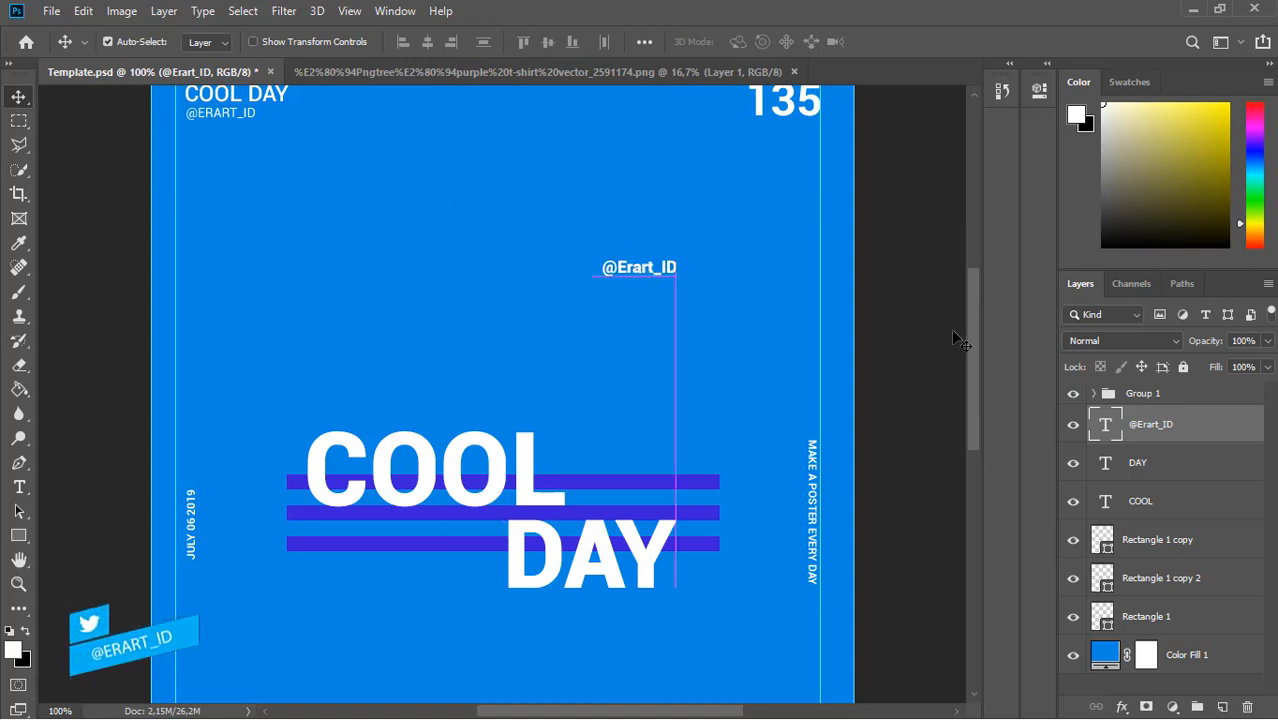
pyautogui.doubleClick(1106, 427)
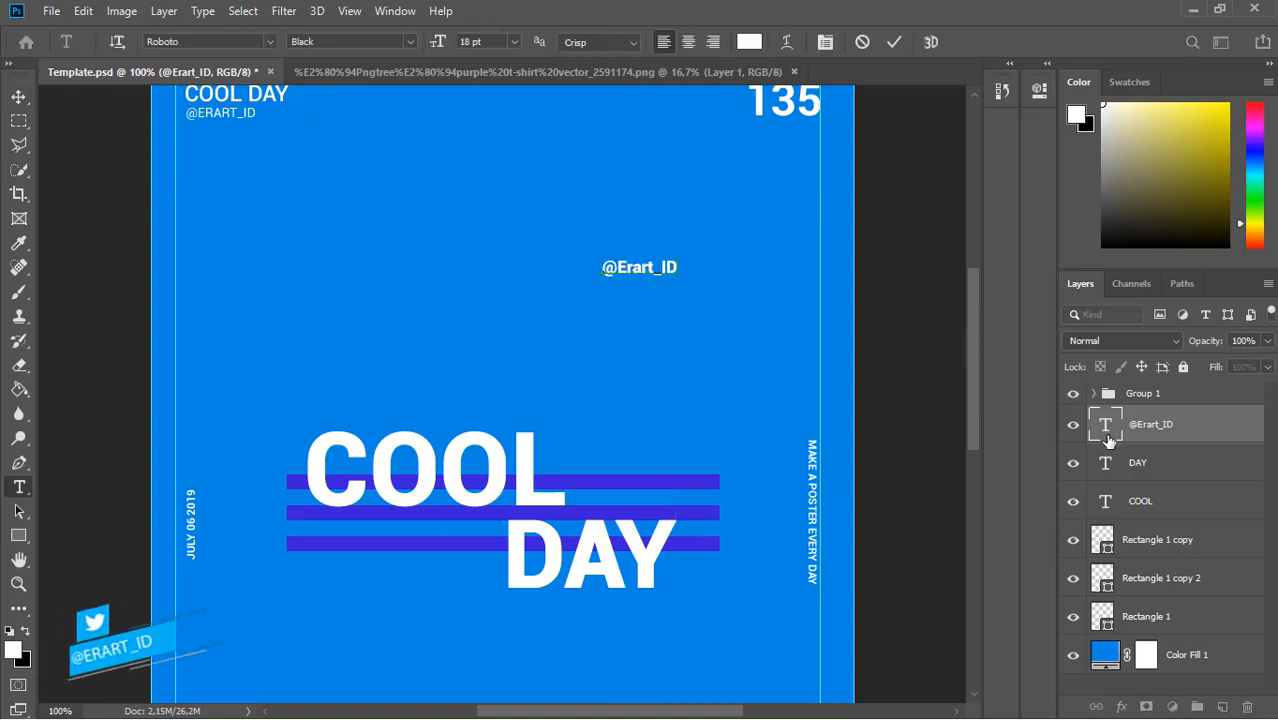
pyautogui.write('and')
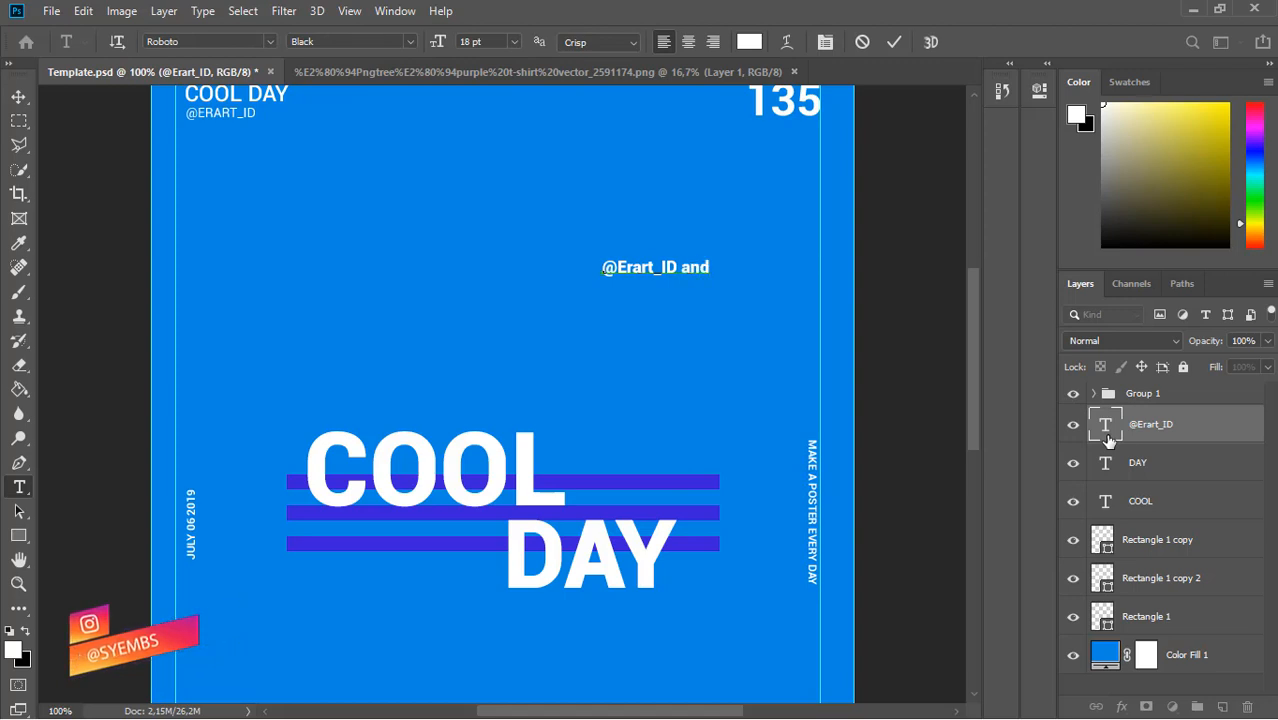
pyautogui.write(' @')
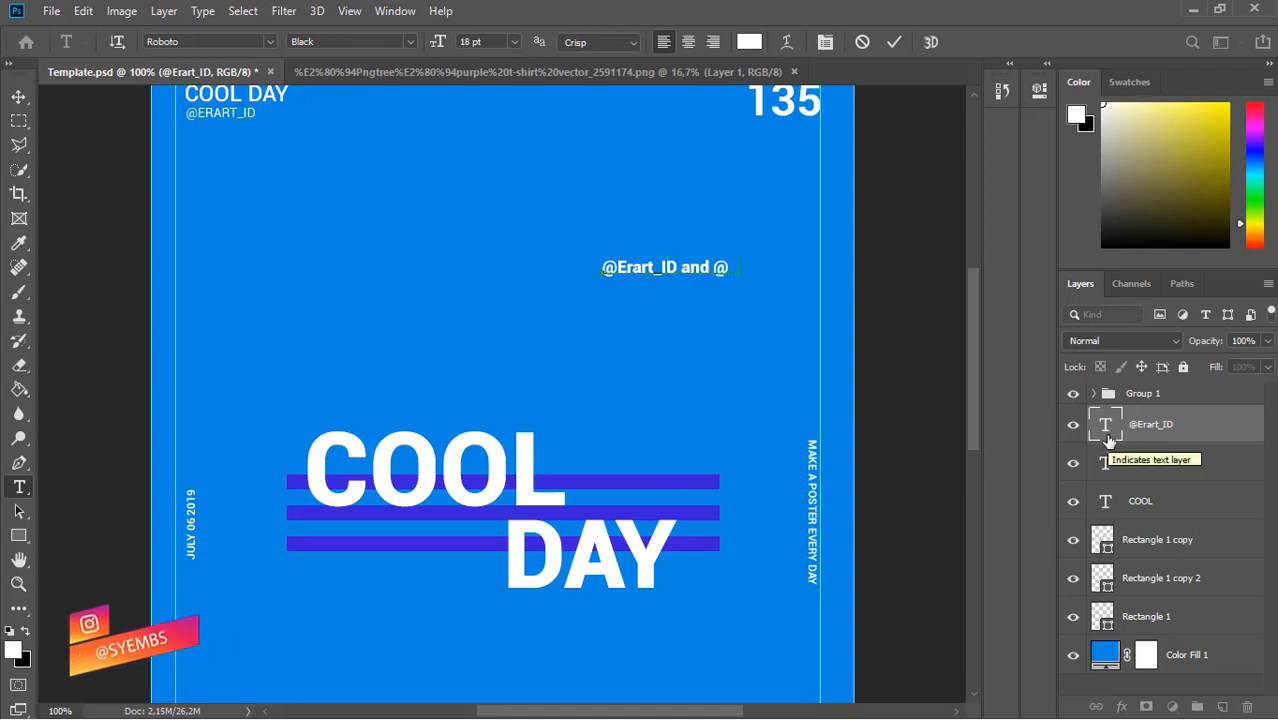
pyautogui.write('Syembs')
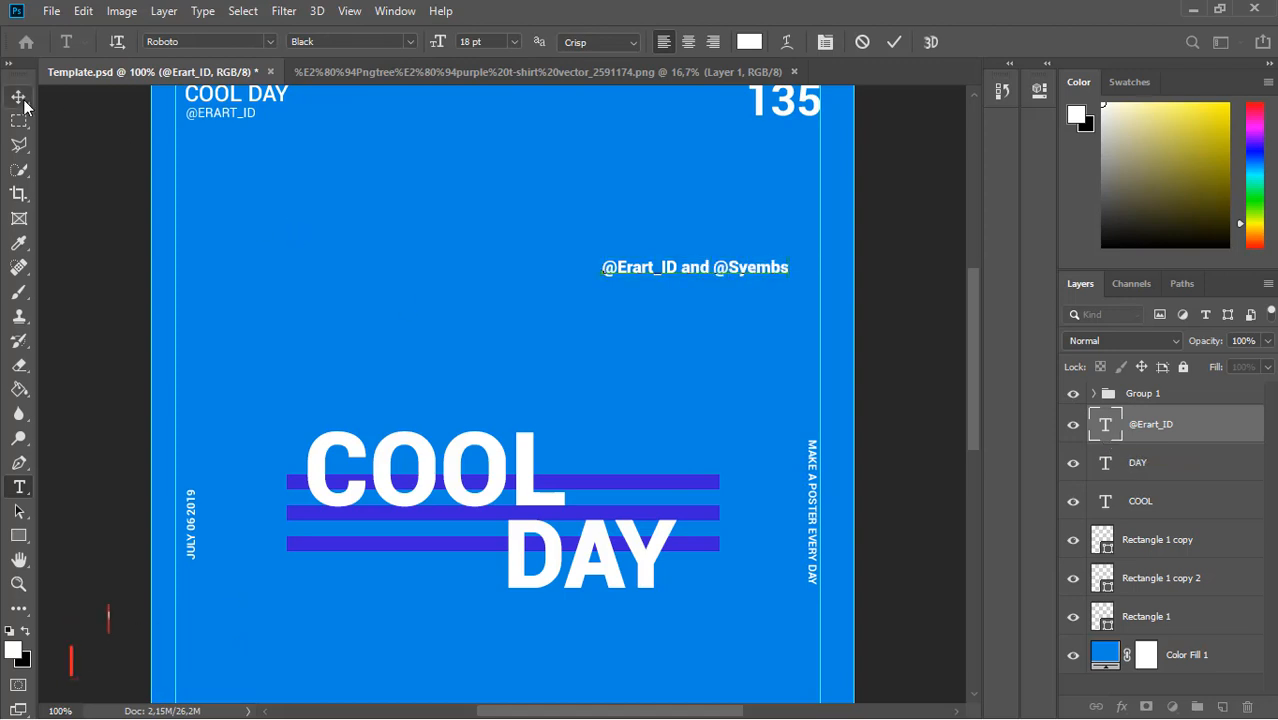
pyautogui.hotkey('ctrl', 'Return')
# Nudge the handles text slightly up and to the left
pyautogui.press('v')
pyautogui.press('Up')
pyautogui.press('Up')
pyautogui.press('Up')
pyautogui.press('Up')
pyautogui.press('Up')
pyautogui.press('Up')
pyautogui.press('Up')
pyautogui.press('Up')
pyautogui.press('Up')
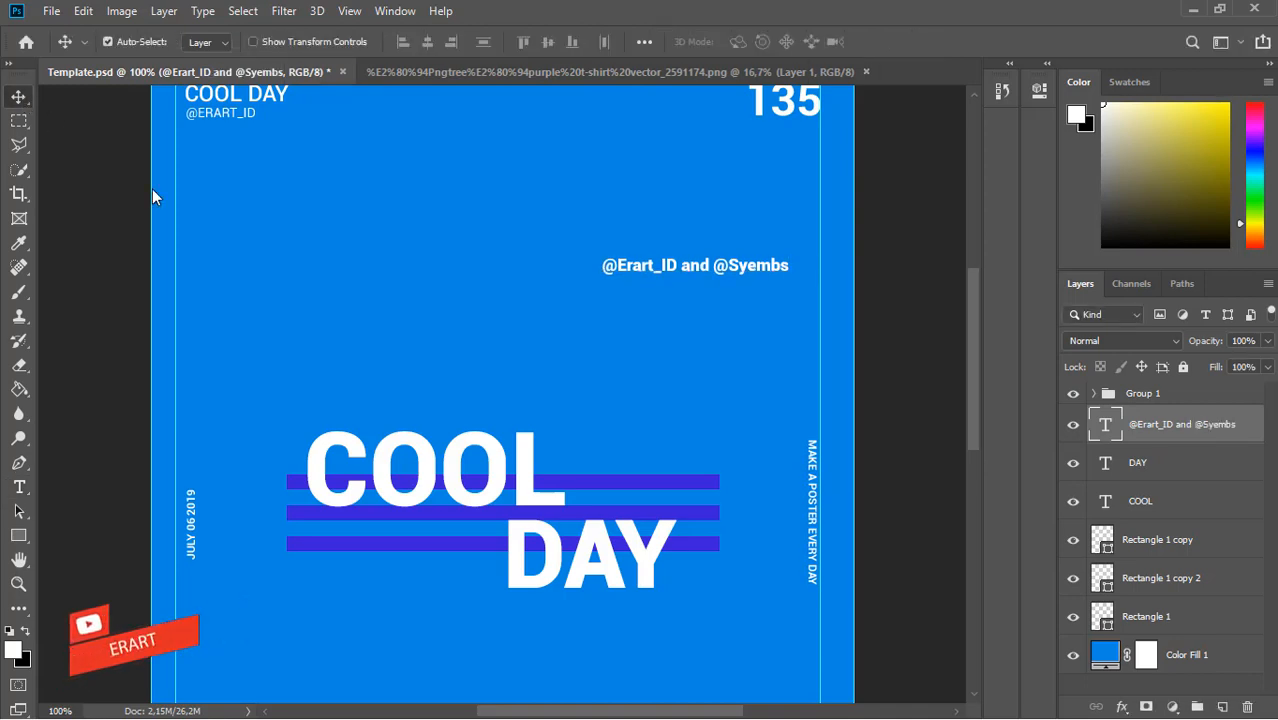
pyautogui.press('Left')
pyautogui.press('Left')
pyautogui.press('Left')
pyautogui.press('Up')
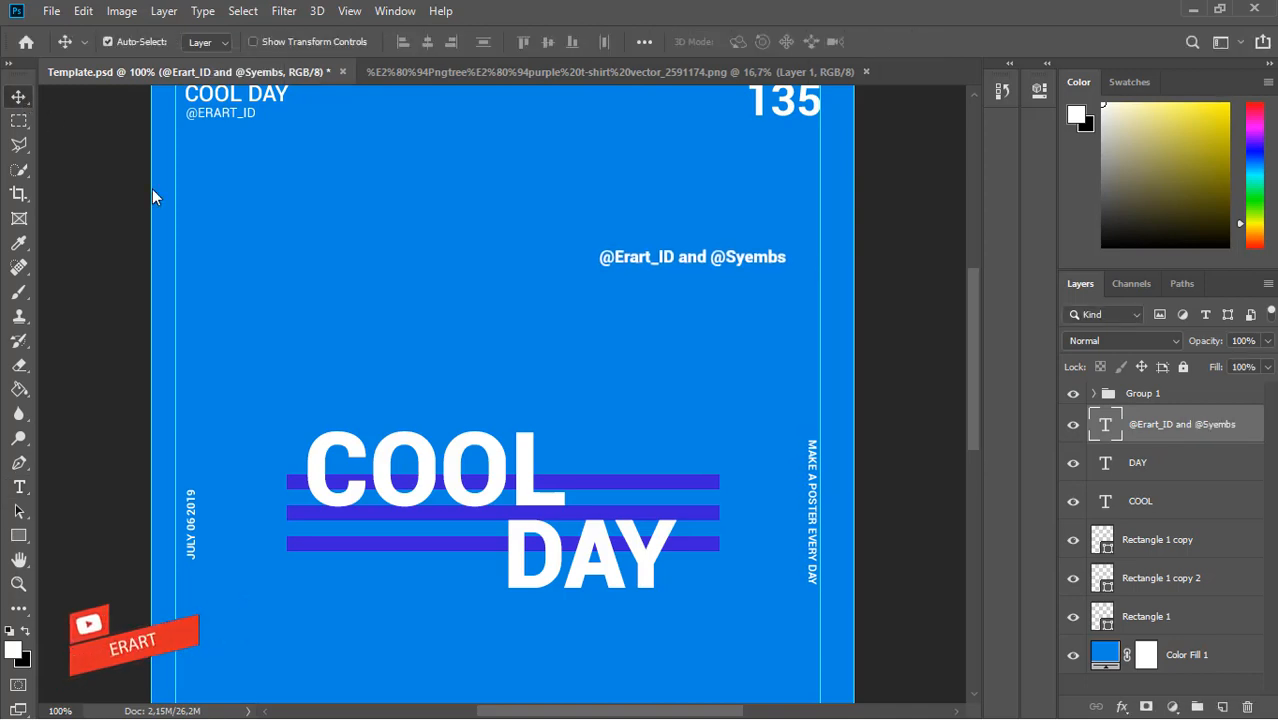
# Copy the "JULY 06 2019" date text from Group 1 into a new text layer below the handles
pyautogui.click(1093, 393)
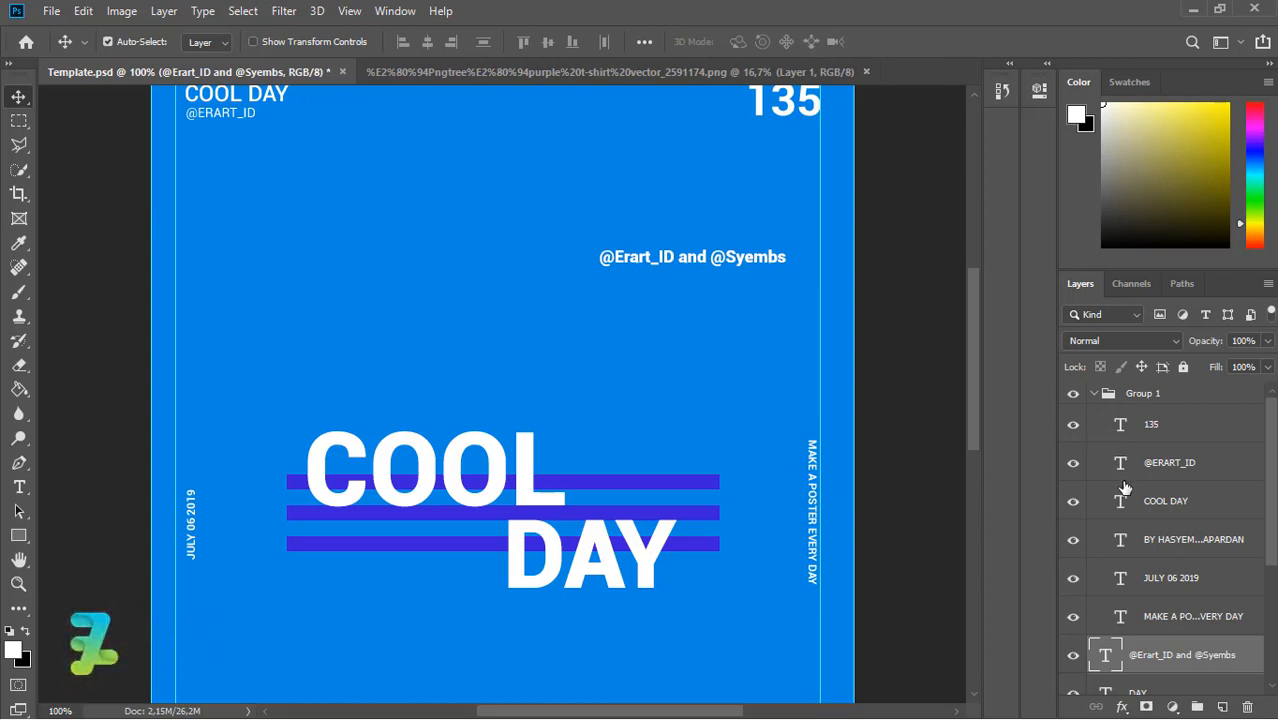
pyautogui.doubleClick(1121, 580)
pyautogui.hotkey('ctrl', 'c')
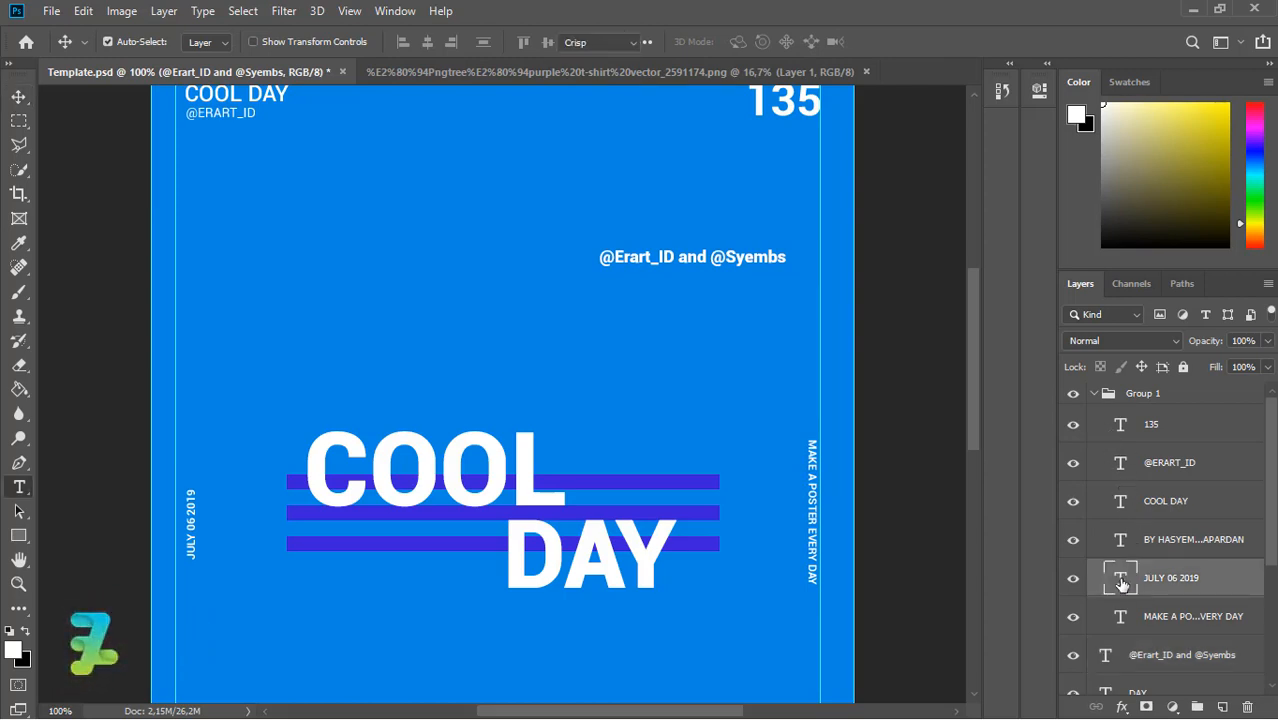
pyautogui.click(19, 97)
pyautogui.press('t')
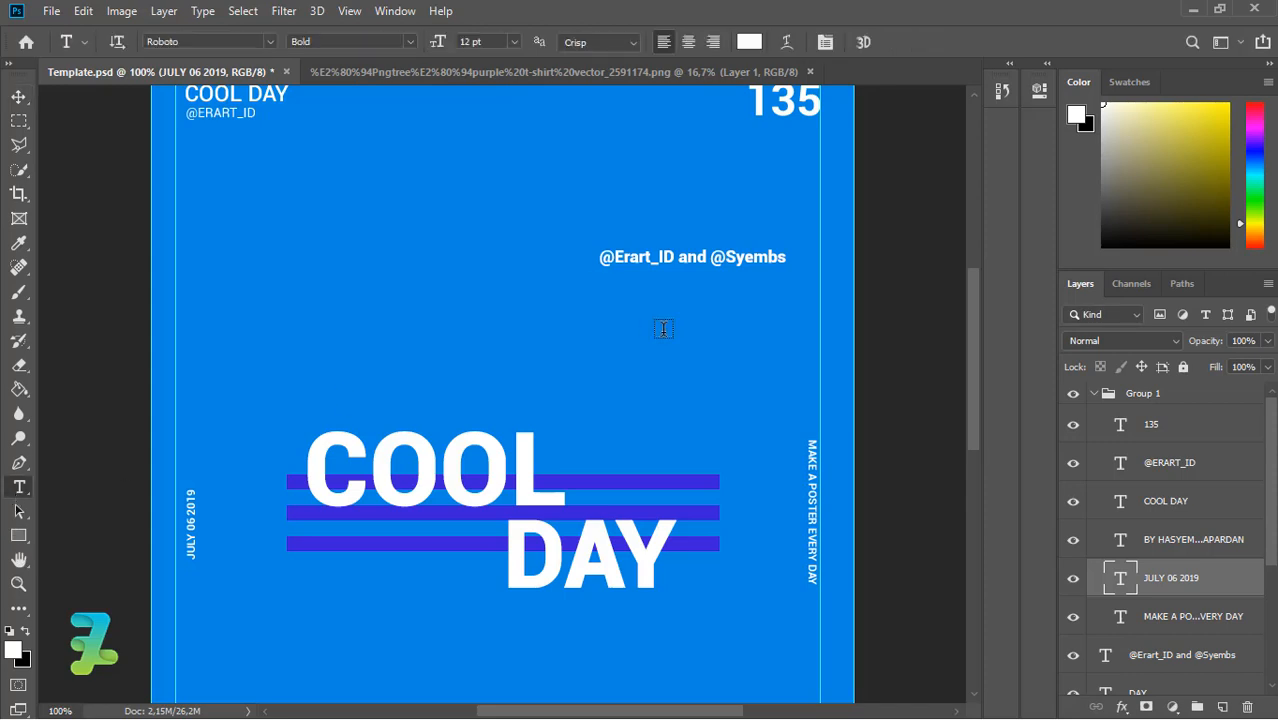
pyautogui.click(599, 304)
pyautogui.hotkey('ctrl', 'v')
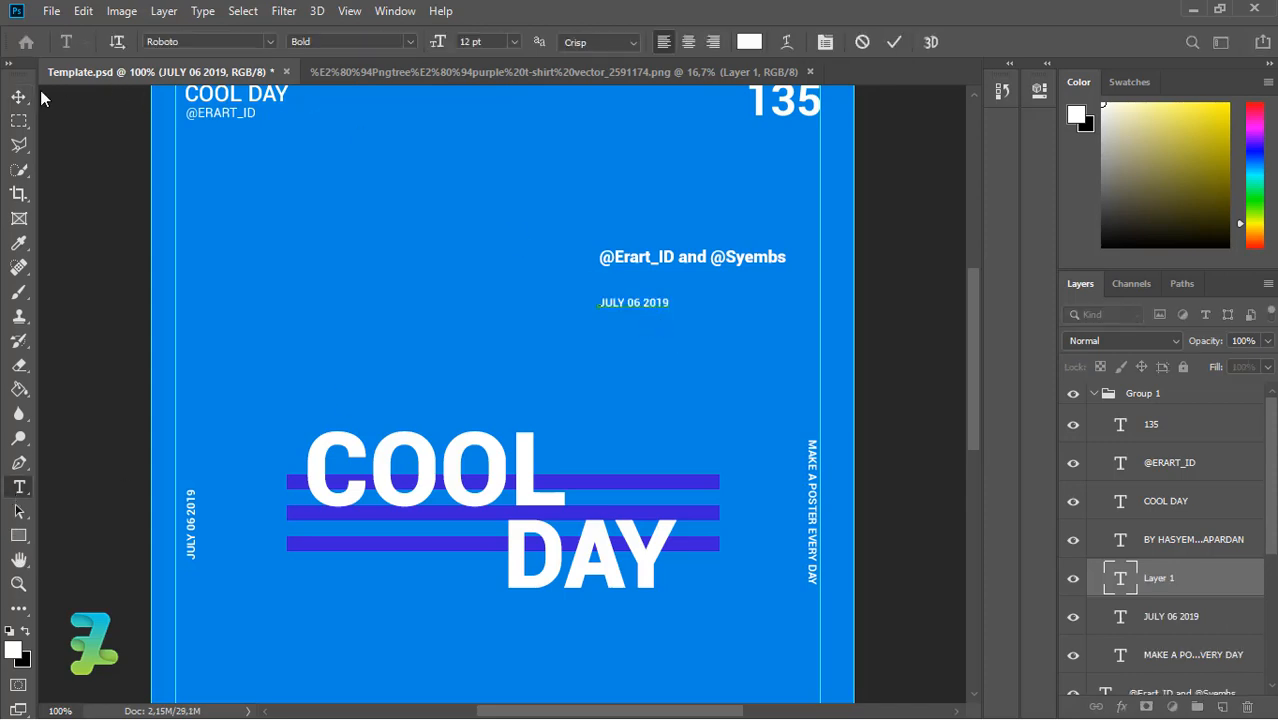
# Set the new date text to 18 pt and place it directly beneath the handles, aligned with their right end
pyautogui.hotkey('ctrl', 'a')
pyautogui.click(514, 42)
pyautogui.click(489, 197)
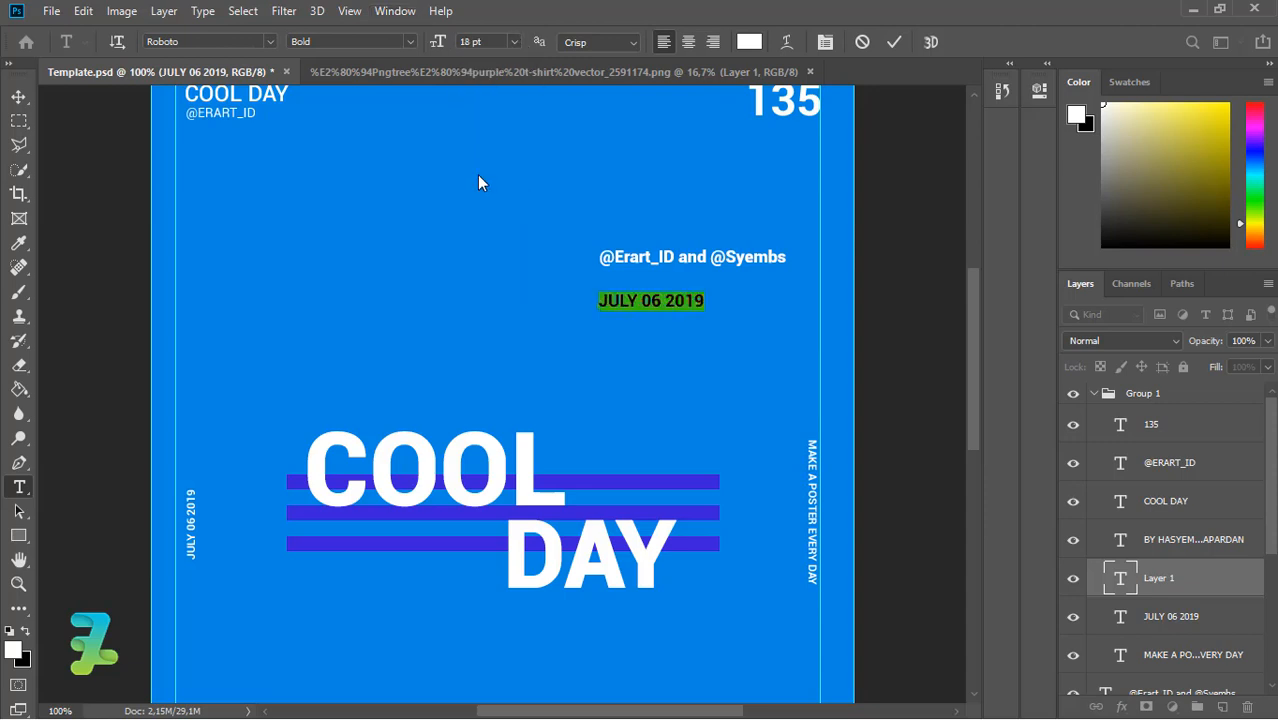
pyautogui.click(18, 96)
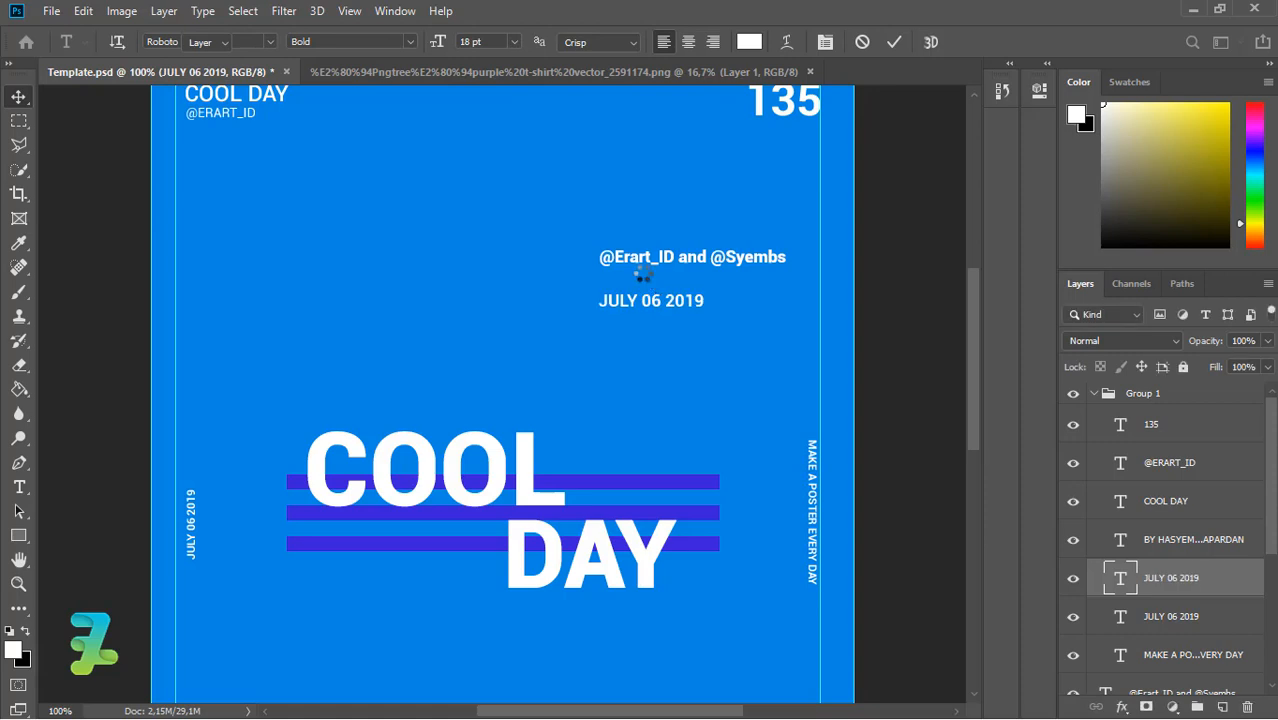
pyautogui.moveTo(694, 300); pyautogui.dragTo(778, 302)
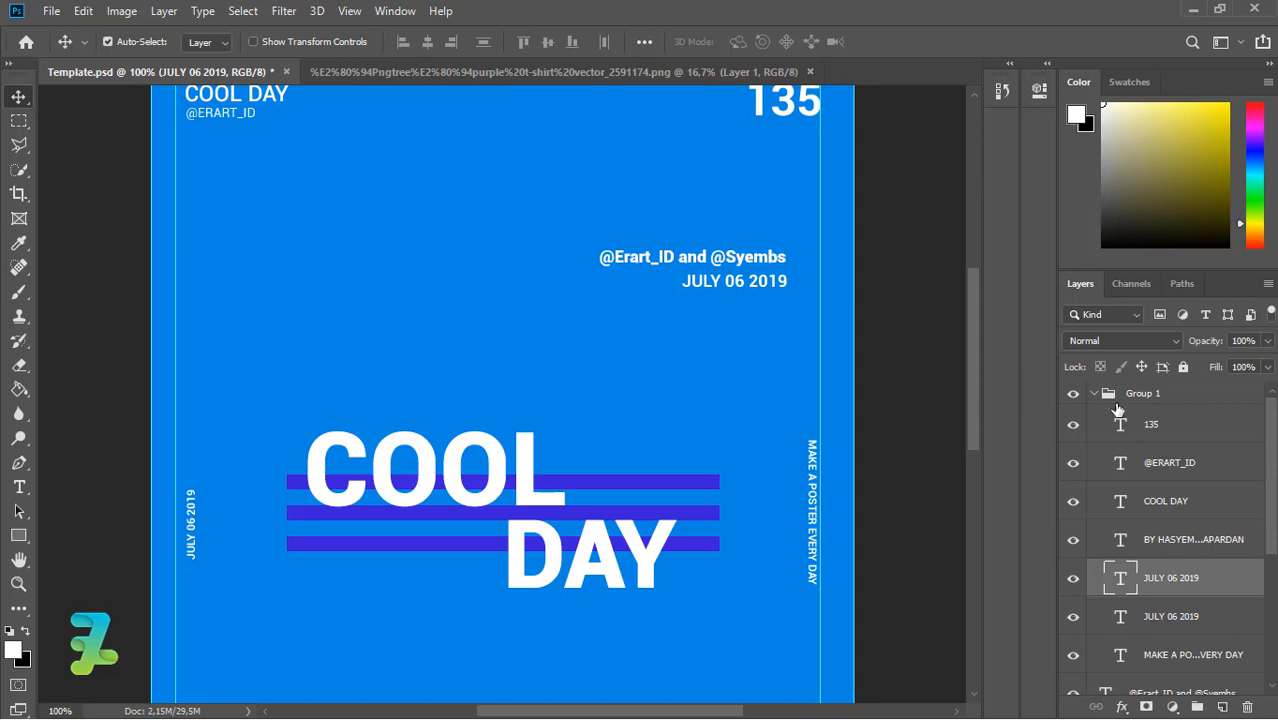
# Move the new date layer to the bottom of Group 1 and collapse the group
pyautogui.moveTo(1120, 577); pyautogui.dragTo(1120, 614)
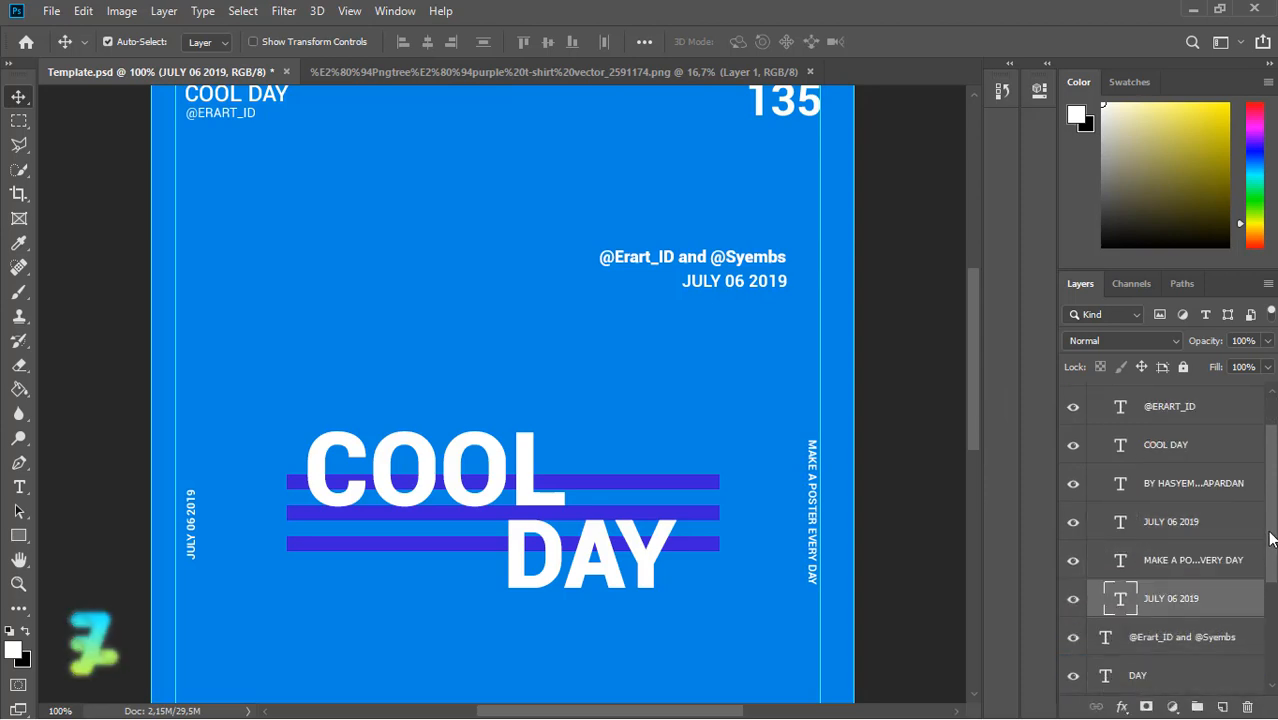
pyautogui.scroll(1, 1120, 420)
pyautogui.click(1097, 394)
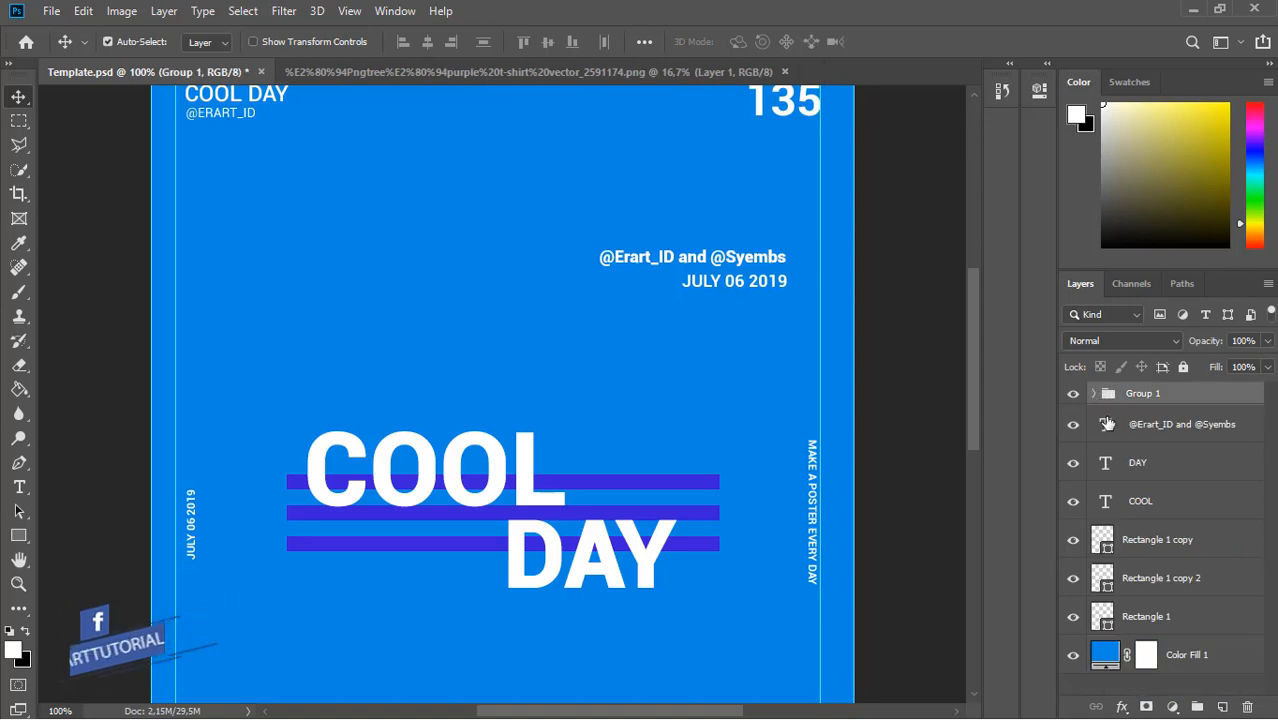
# Draw a circle about 109 px in diameter with the Ellipse tool in the lower left part of the poster
pyautogui.scroll(-2, 975, 460)
pyautogui.scroll(-3, 995, 467)
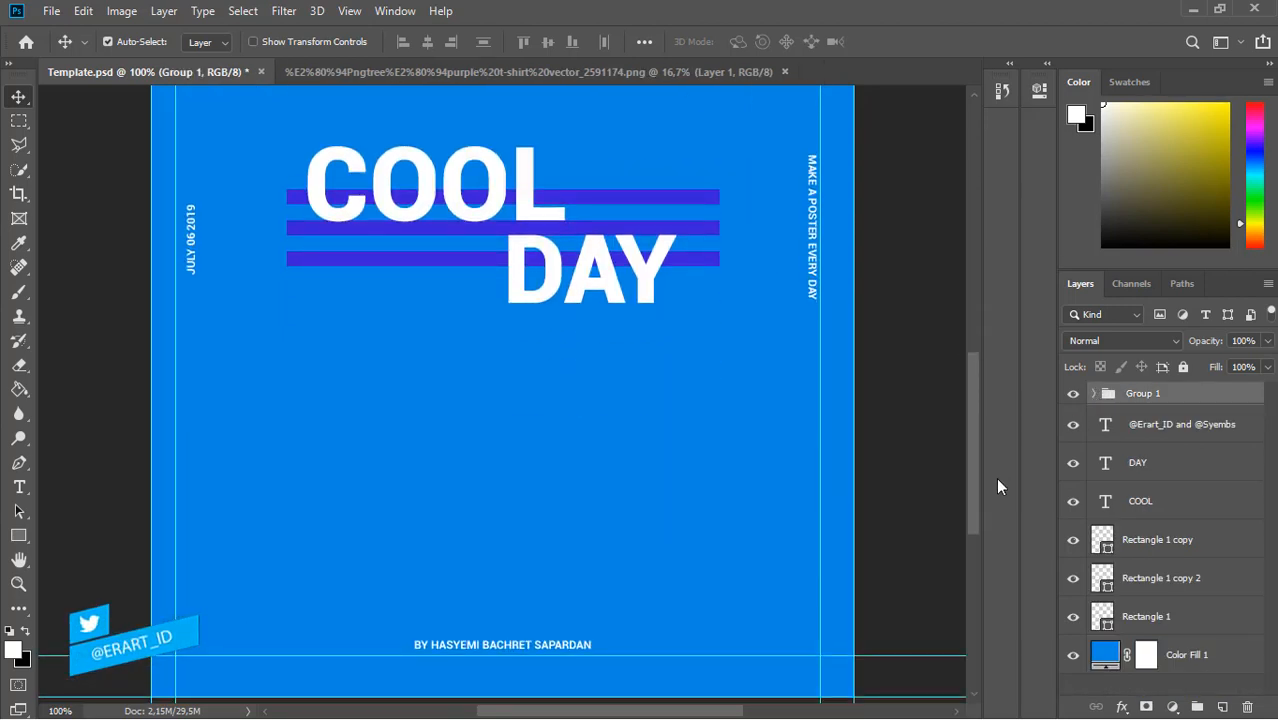
pyautogui.rightClick(22, 535)
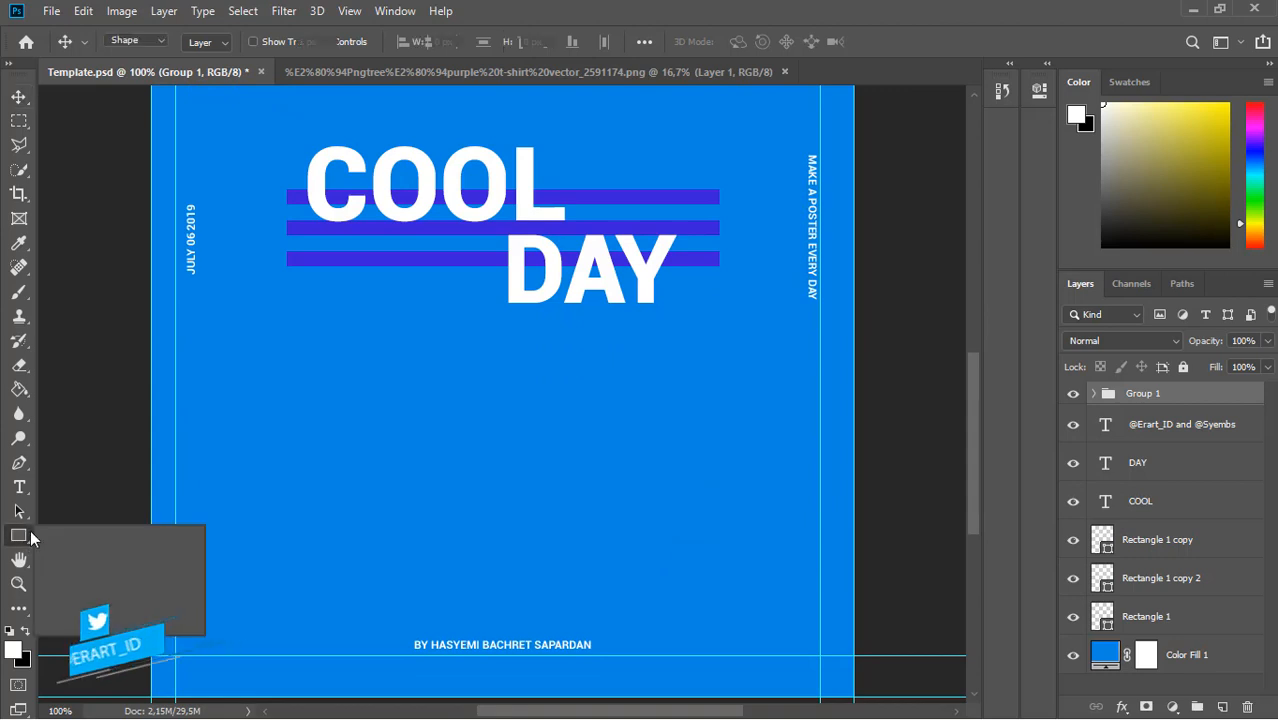
pyautogui.click(67, 570)
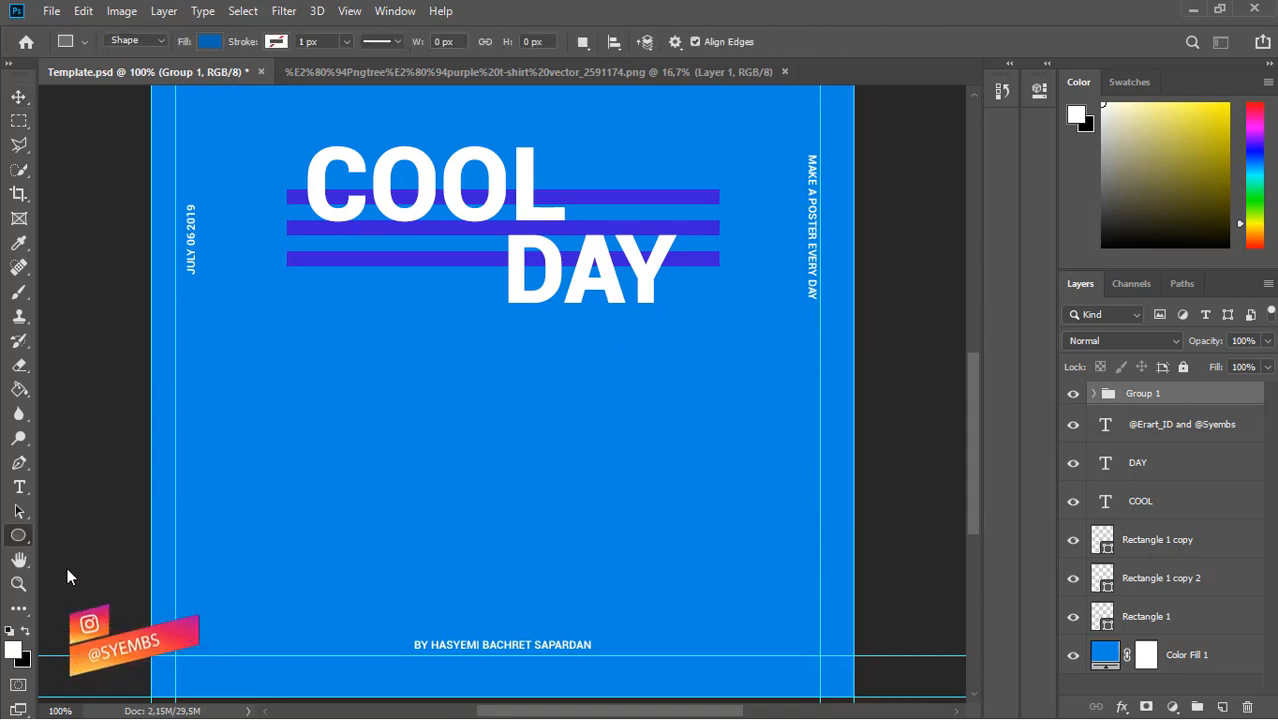
pyautogui.moveTo(226, 393); pyautogui.dragTo(344, 491)
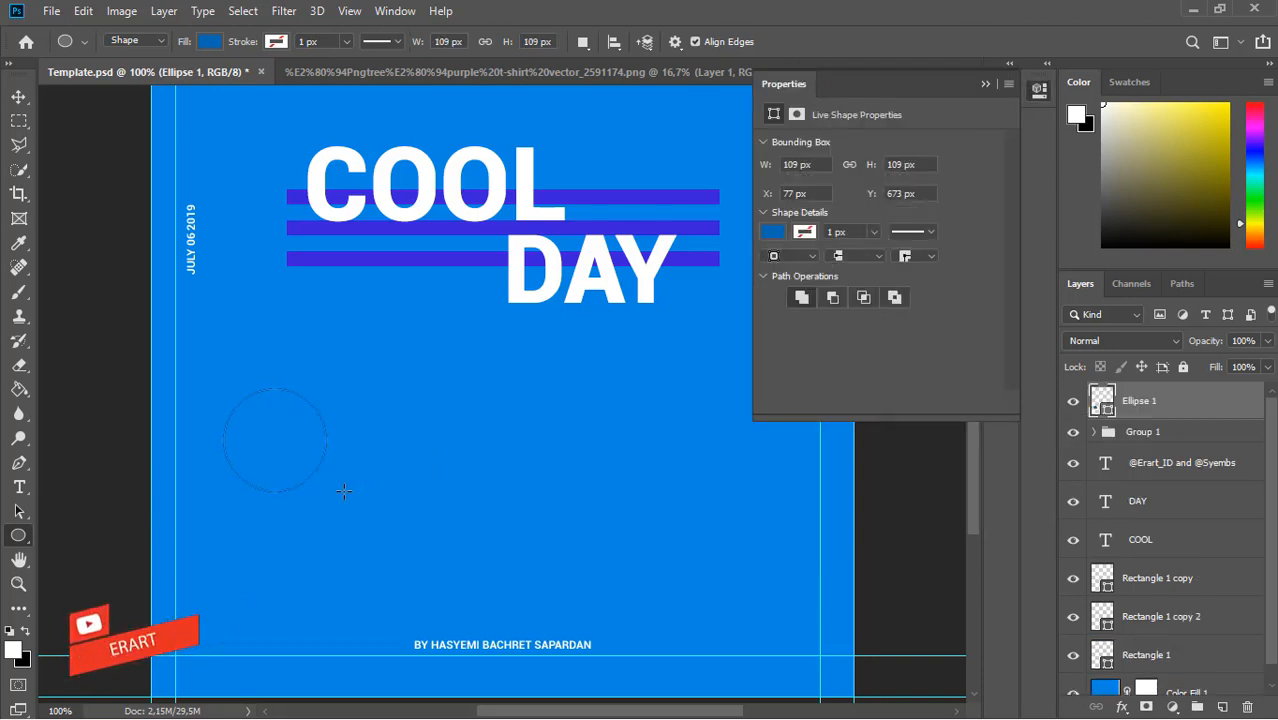
# Fill the circle with the violet-blue sampled from the title's stripes (#3a21d6)
pyautogui.click(779, 233)
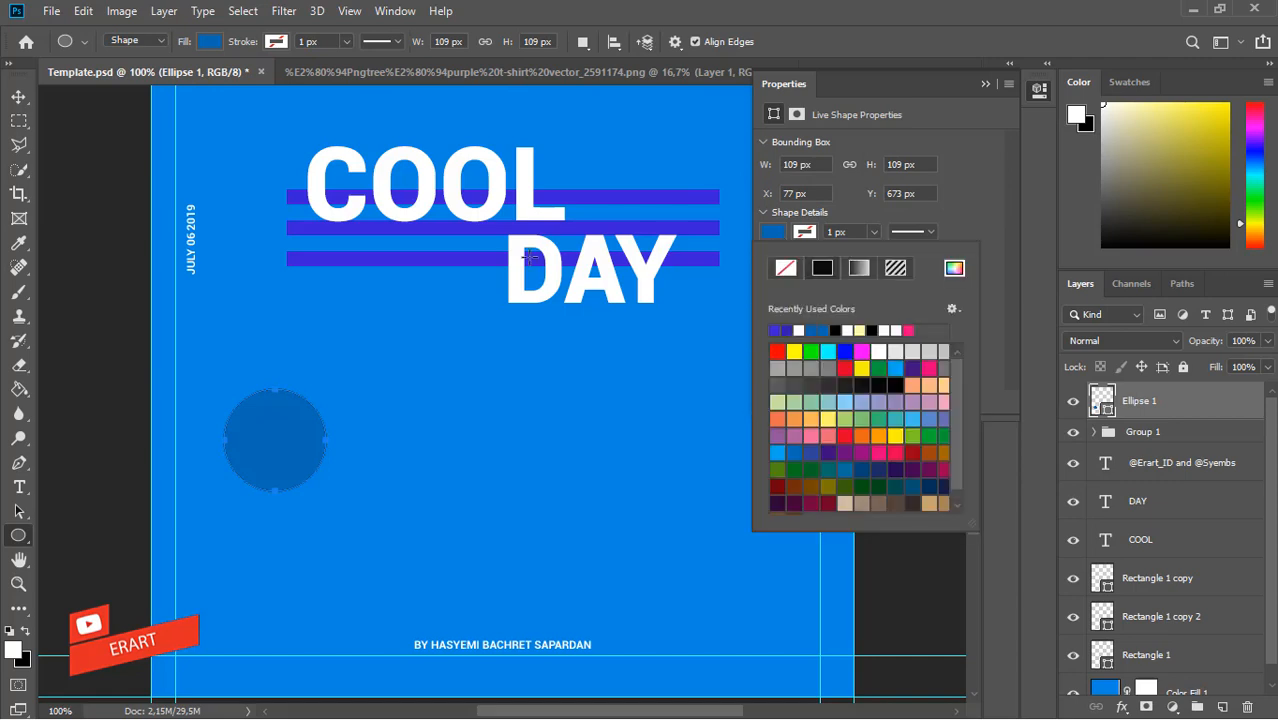
pyautogui.click(956, 268)
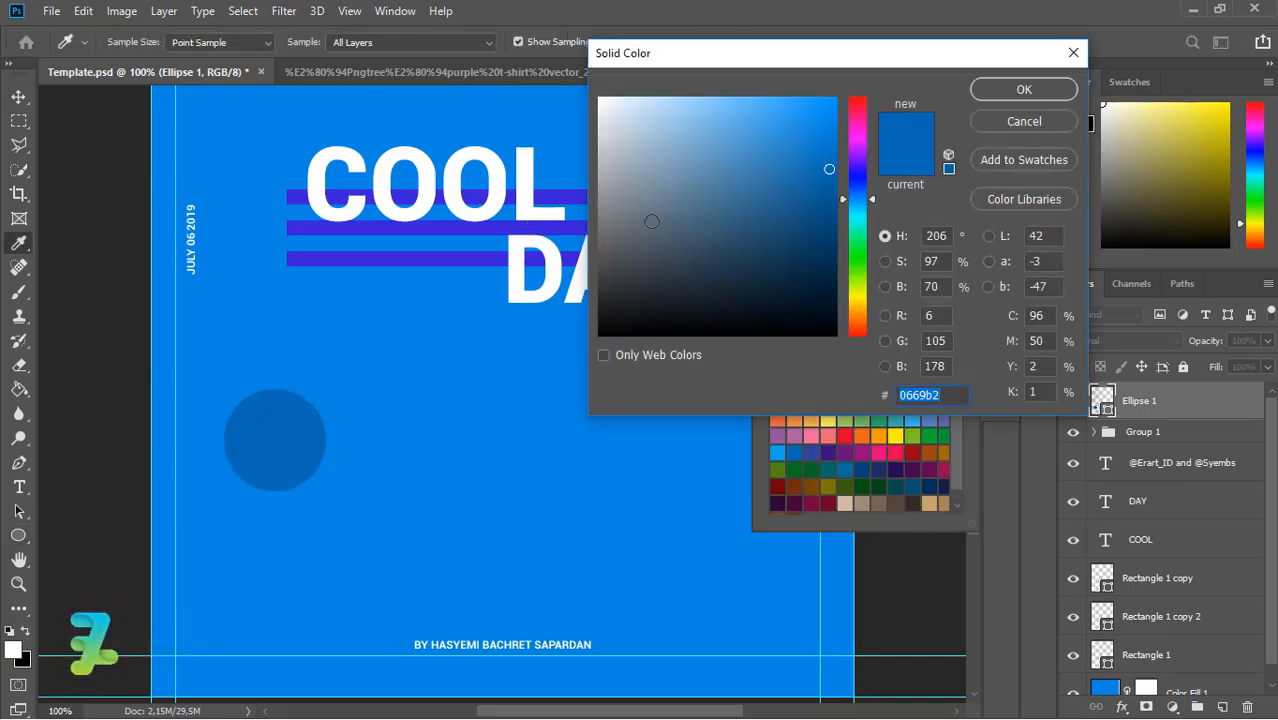
pyautogui.click(575, 225)
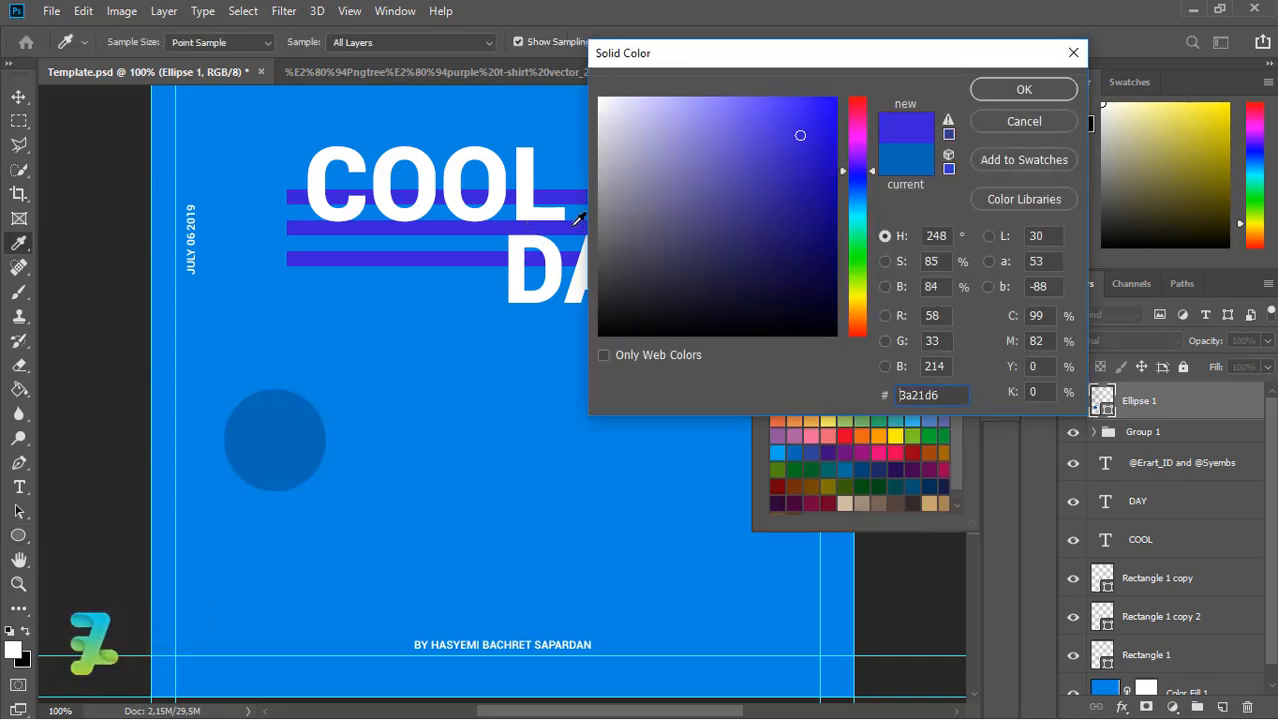
pyautogui.click(996, 91)
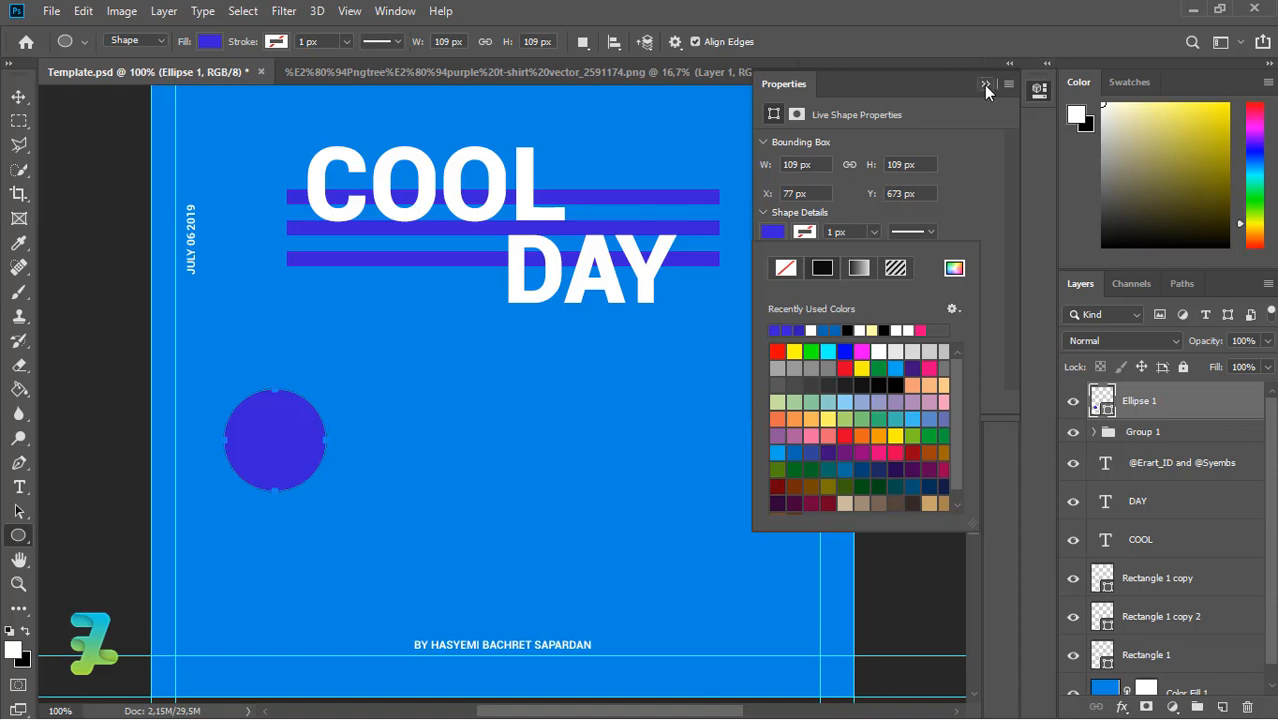
pyautogui.click(985, 85)
pyautogui.click(20, 97)
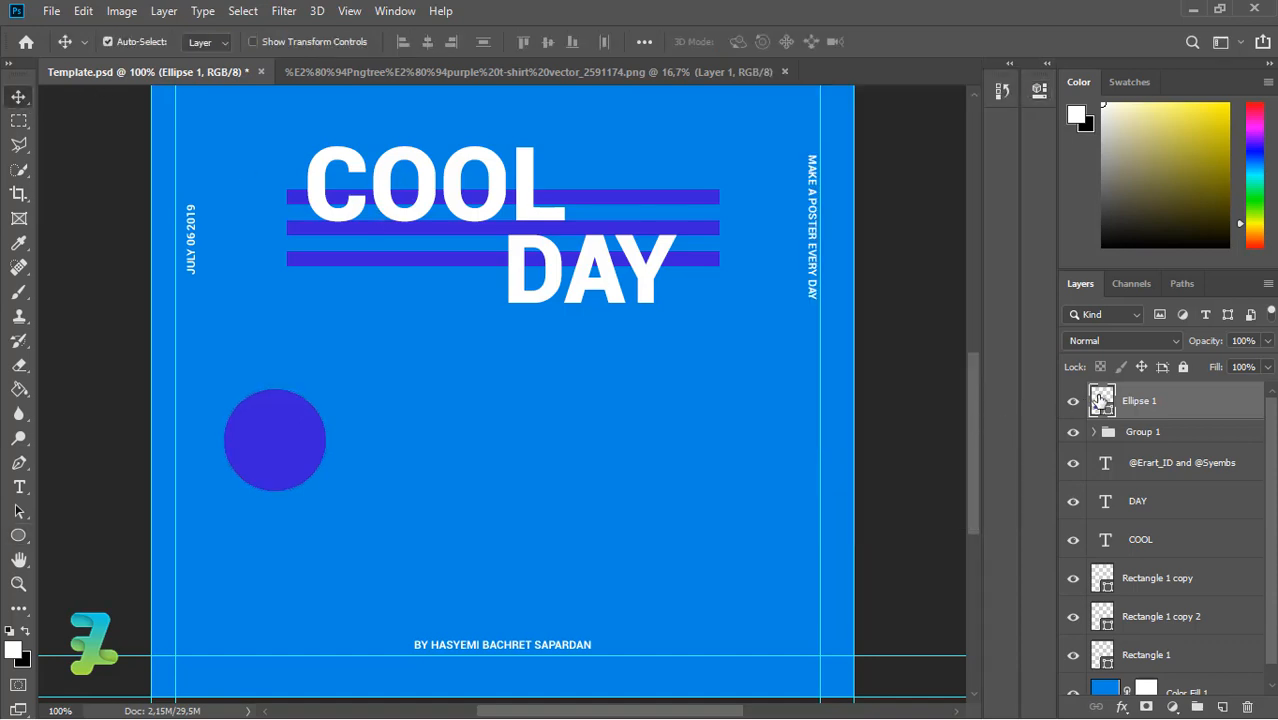
# Place the circle layer directly below Group 1, duplicate it, and nudge the original slightly right and down behind the copy
pyautogui.moveTo(1100, 400); pyautogui.dragTo(1100, 455)
pyautogui.hotkey('ctrl', 'j')
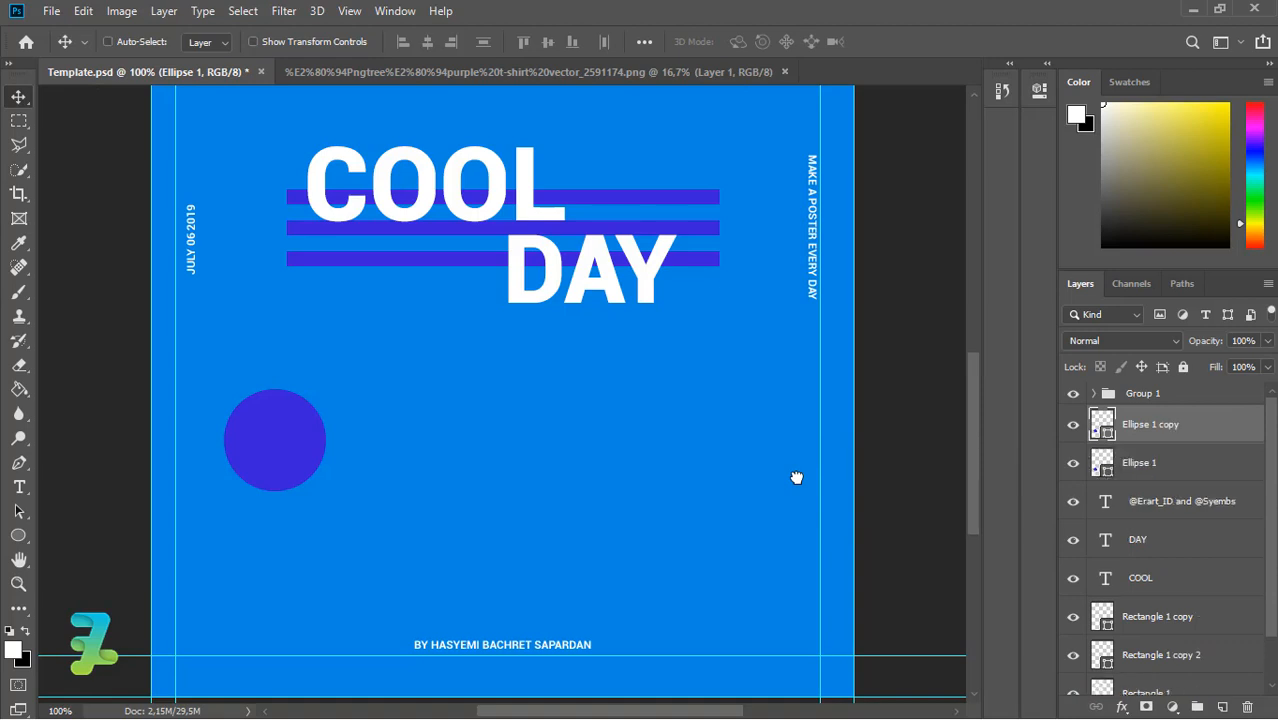
pyautogui.click(1107, 460)
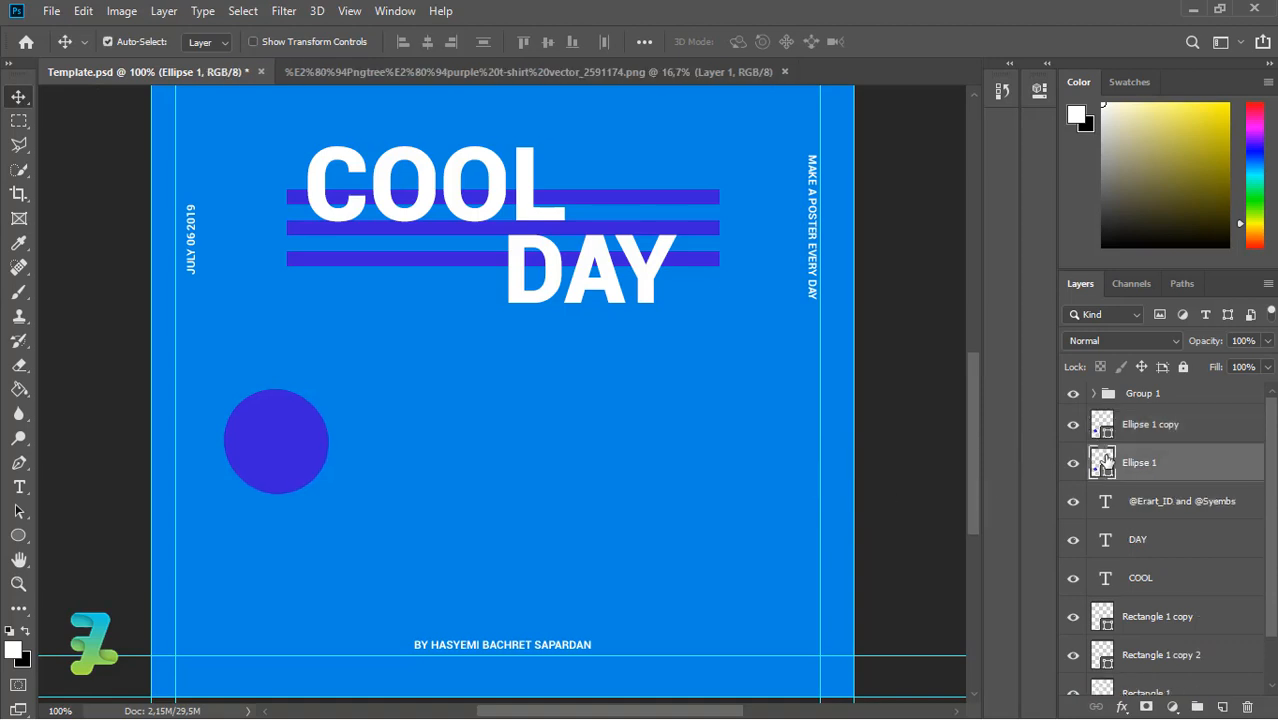
pyautogui.press('Right')
pyautogui.press('Right')
pyautogui.press('Right')
pyautogui.press('Right')
pyautogui.press('Right')
pyautogui.press('Right')
pyautogui.press('Right')
pyautogui.press('Down')
pyautogui.press('Down')
pyautogui.press('Down')
# Fill the offset circle behind the copy with light violet #8877ee
pyautogui.click(18, 535)
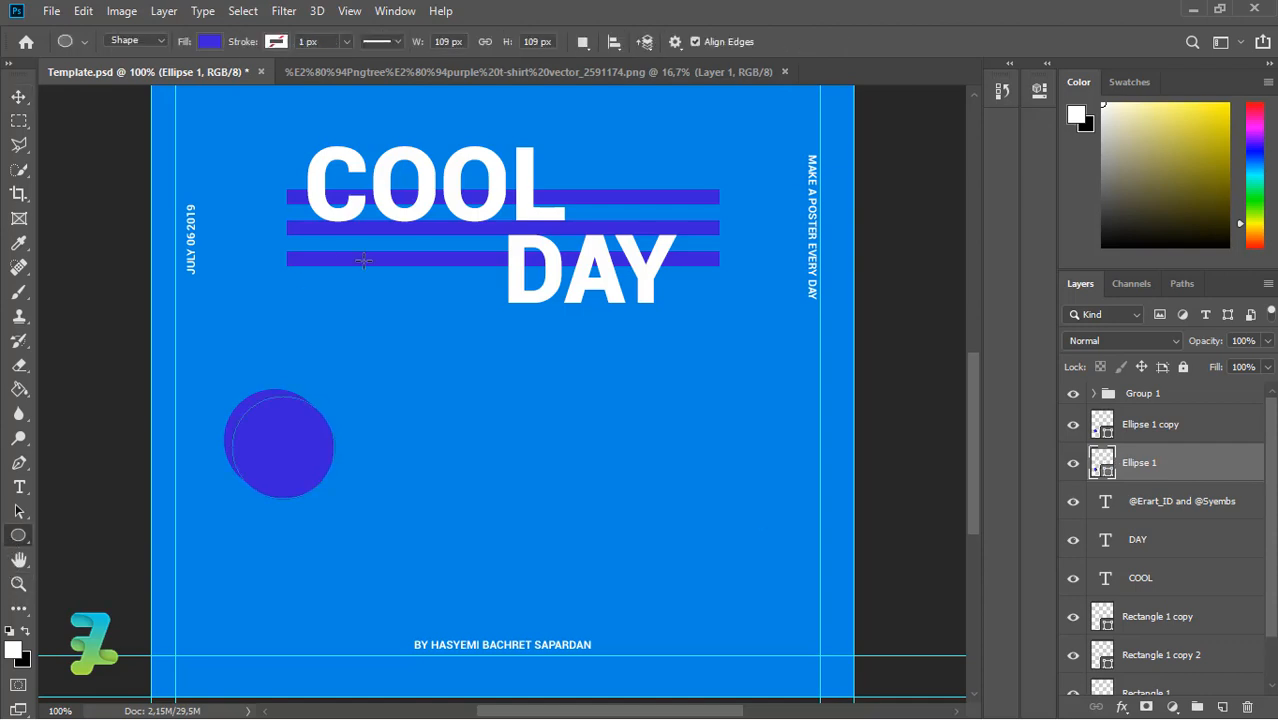
pyautogui.click(209, 42)
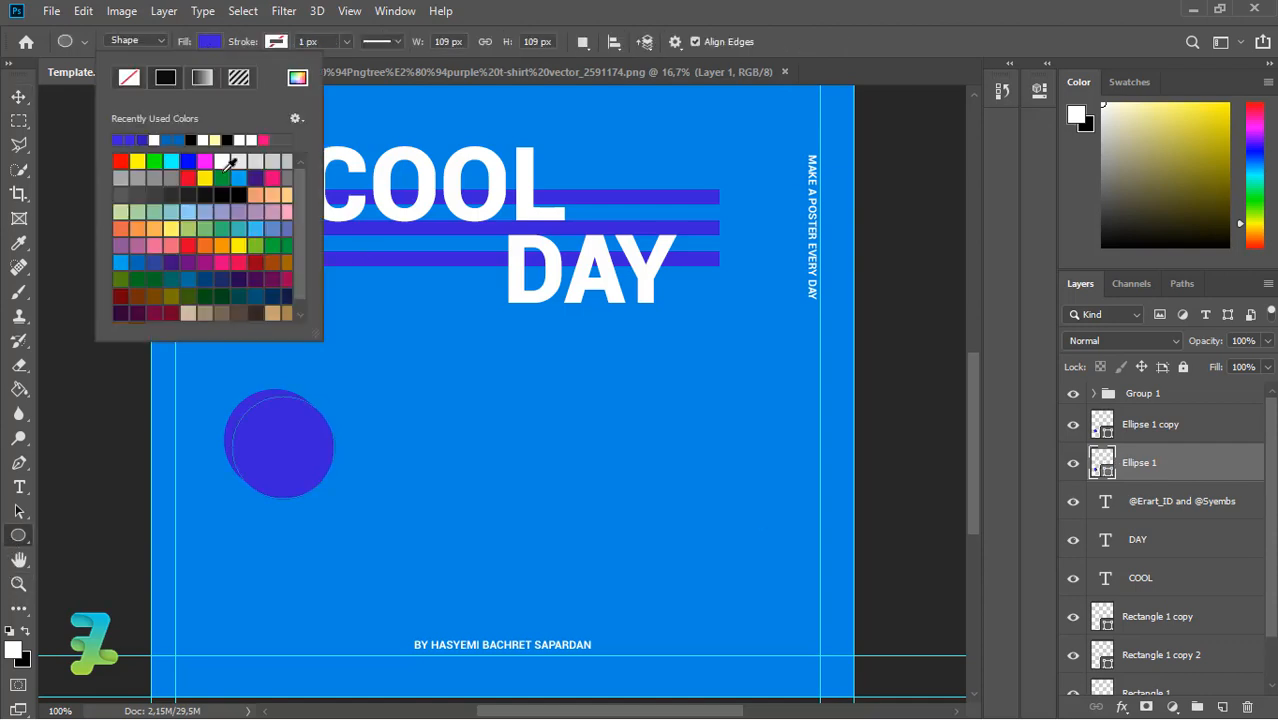
pyautogui.click(298, 79)
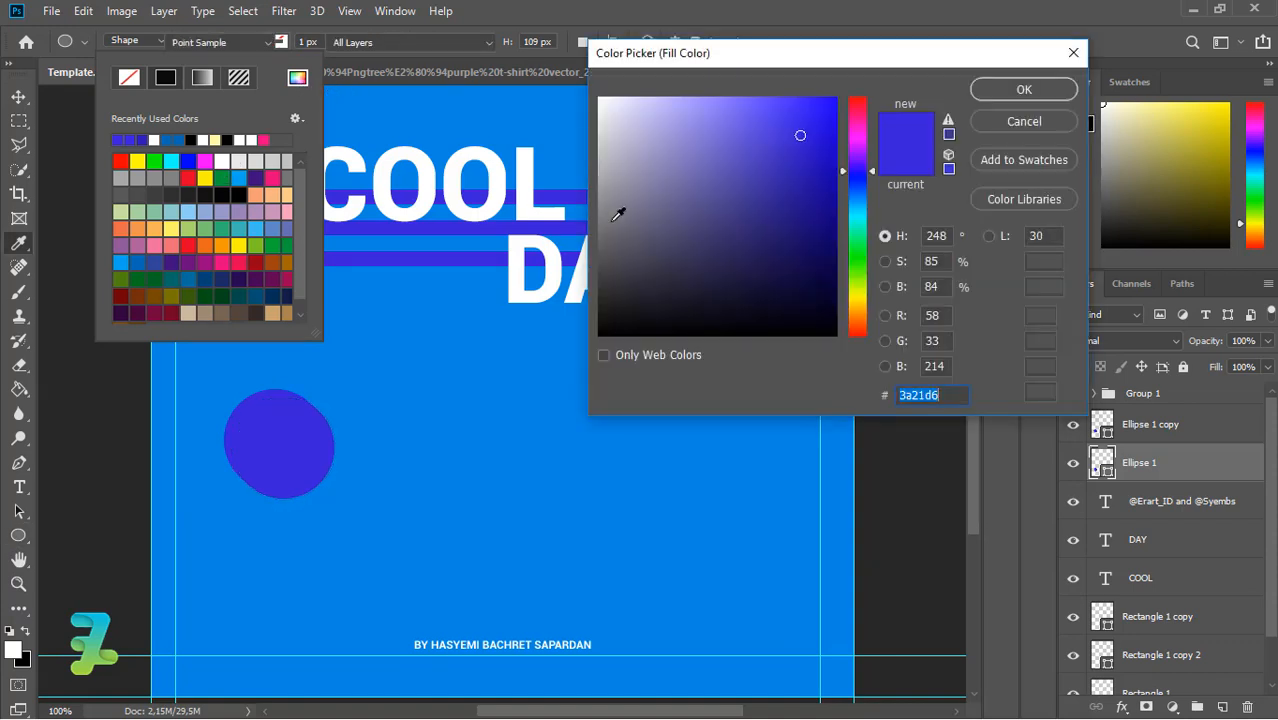
pyautogui.click(740, 129)
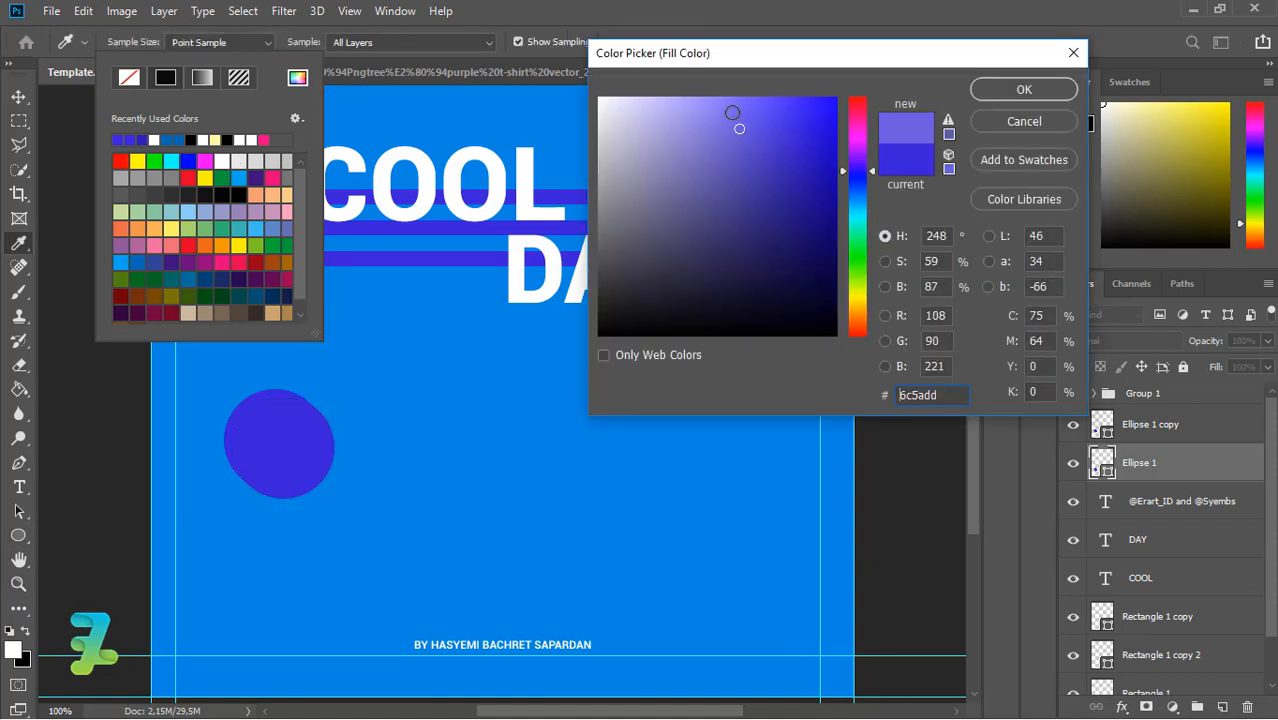
pyautogui.click(720, 112)
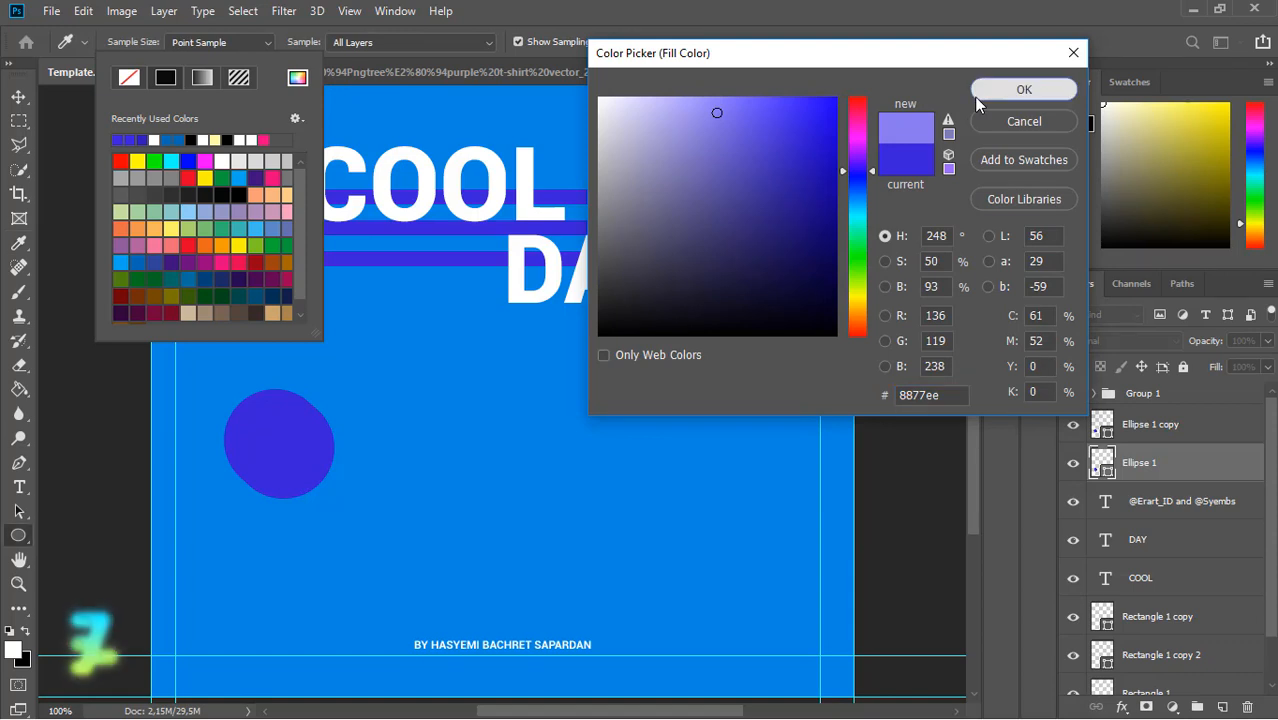
pyautogui.click(985, 92)
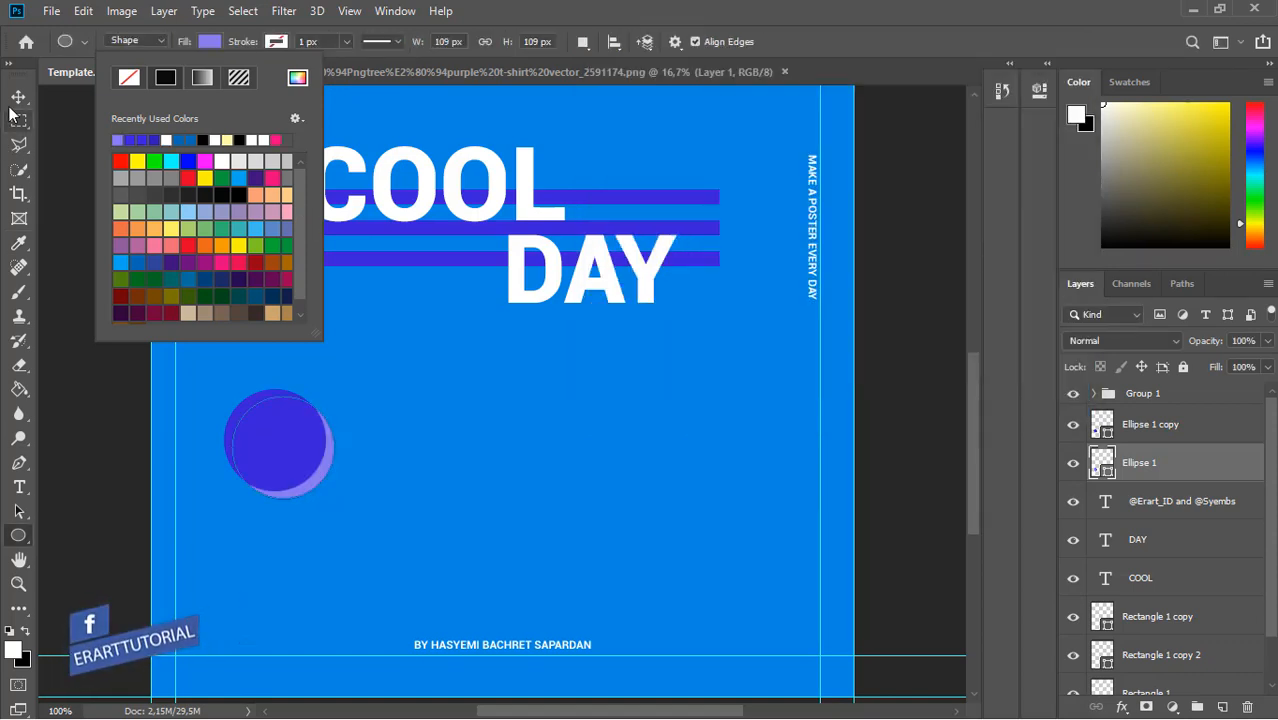
# Fill the offset rear circle with the darker violet #4a35d0
pyautogui.click(298, 78)
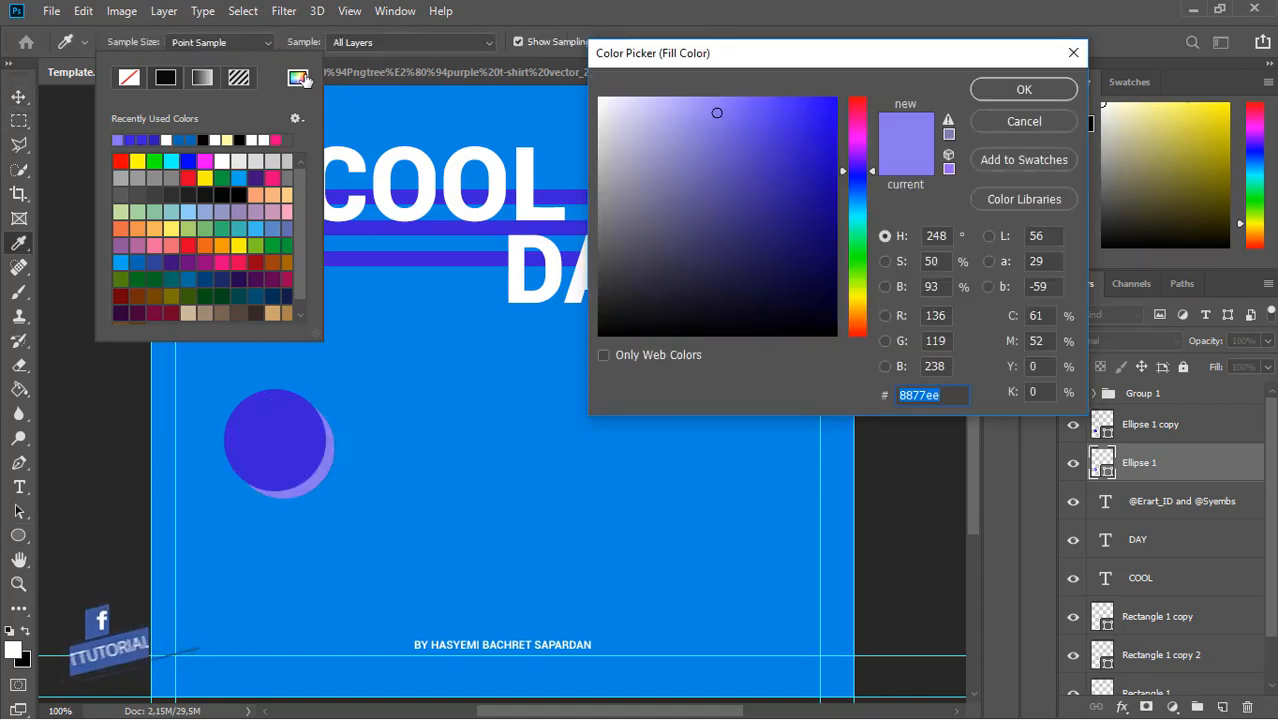
pyautogui.click(749, 125)
pyautogui.click(776, 141)
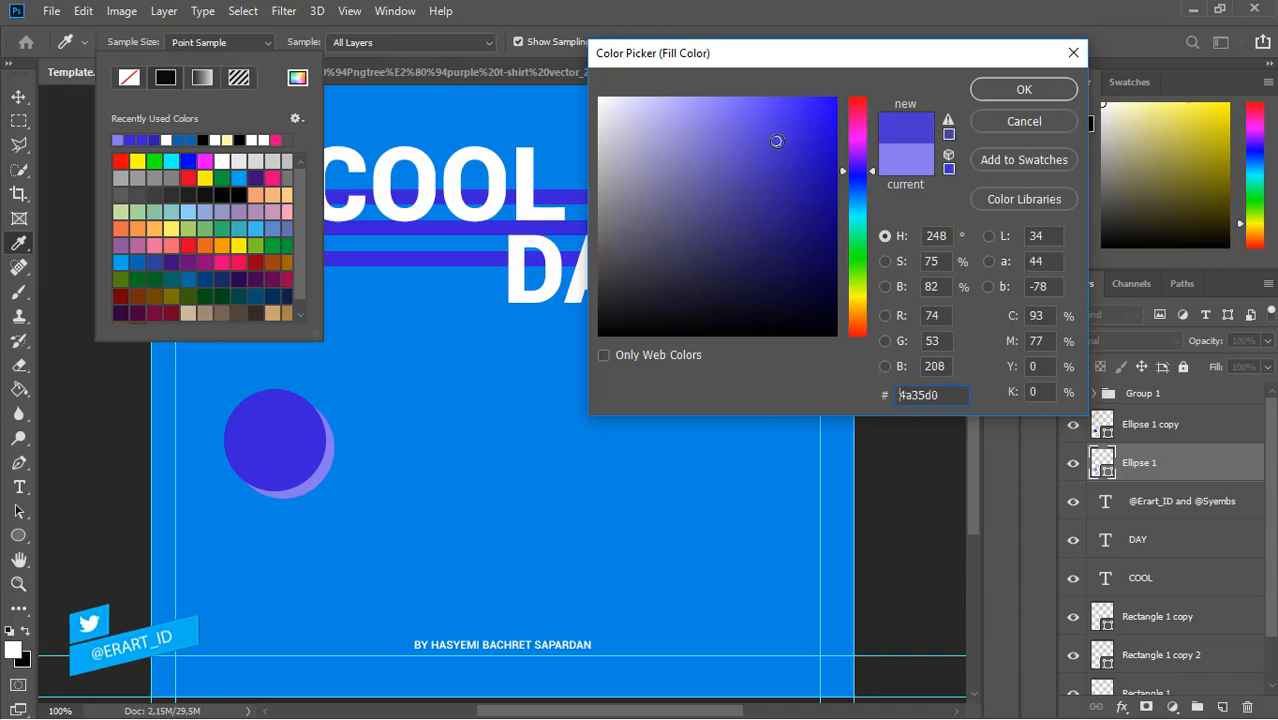
pyautogui.click(1050, 89)
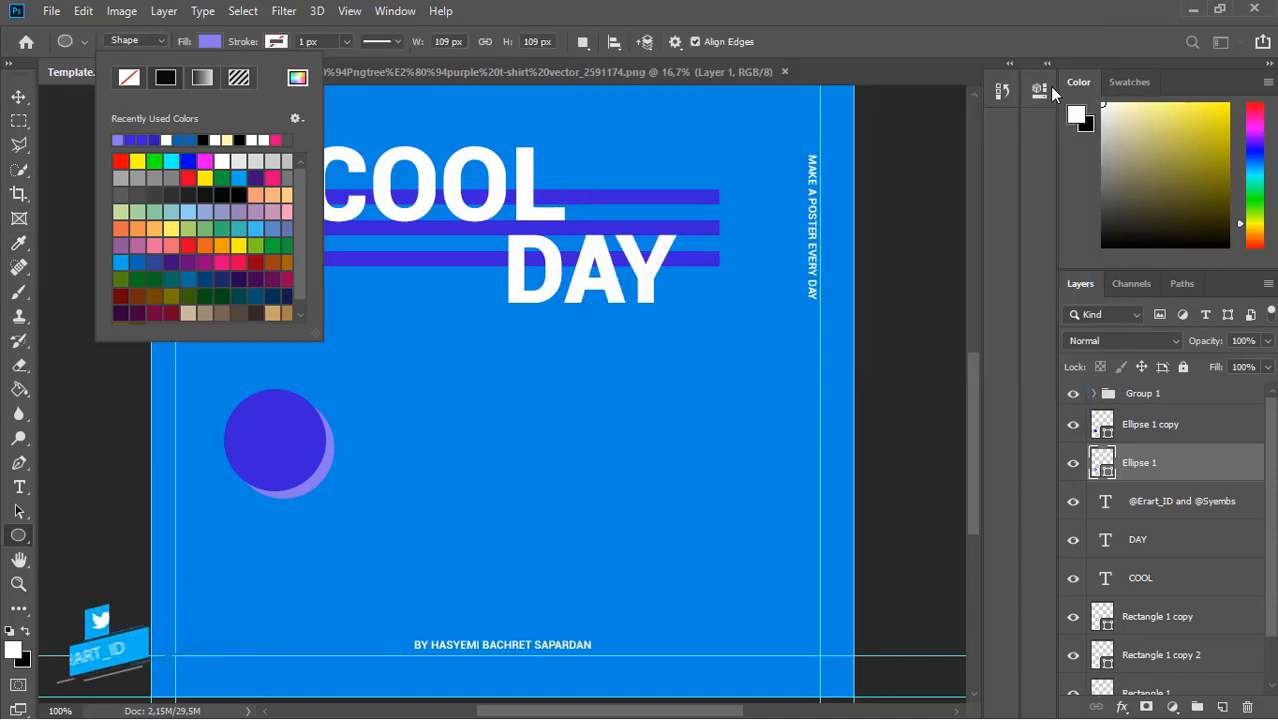
# Set the opacity of the offset rear circle's layer to 76%
pyautogui.press('v')
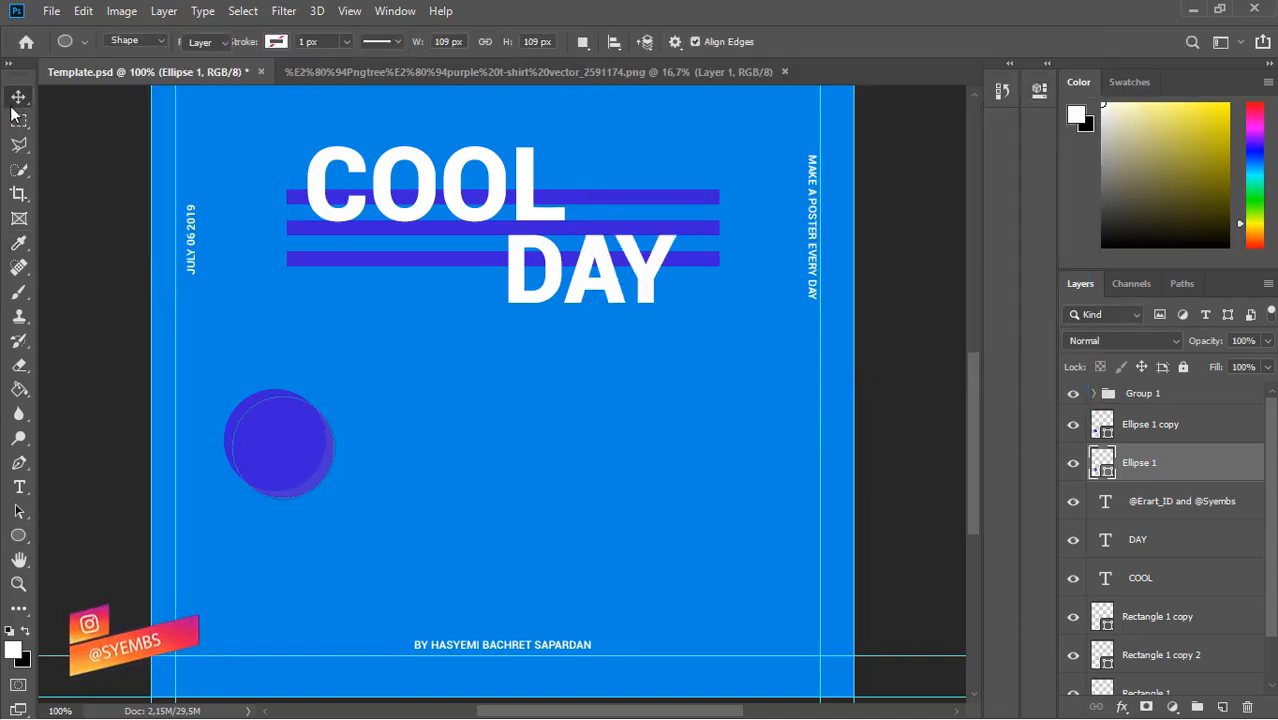
pyautogui.click(1267, 341)
pyautogui.moveTo(1266, 363); pyautogui.dragTo(1246, 368)
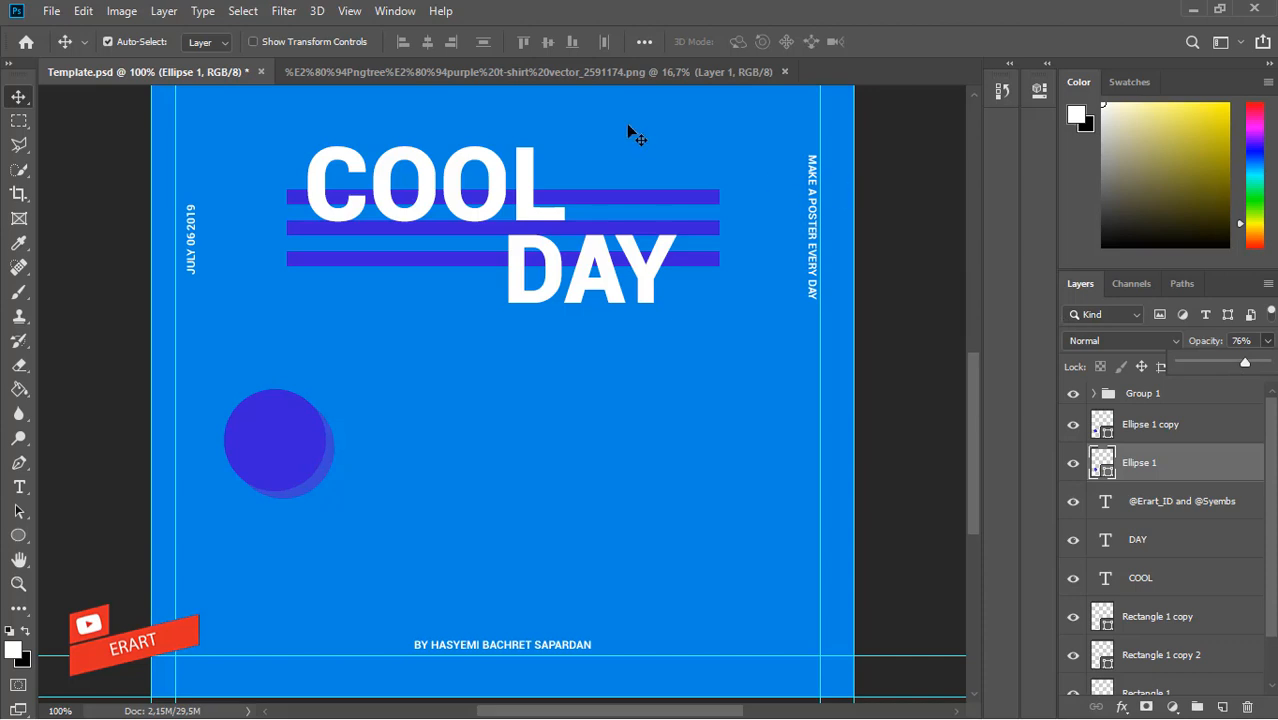
# Copy the pink T-shirt layer from its PNG document into the poster, directly above the Ellipse 1 layer
pyautogui.click(586, 66)
pyautogui.rightClick(586, 66)
pyautogui.click(622, 150)
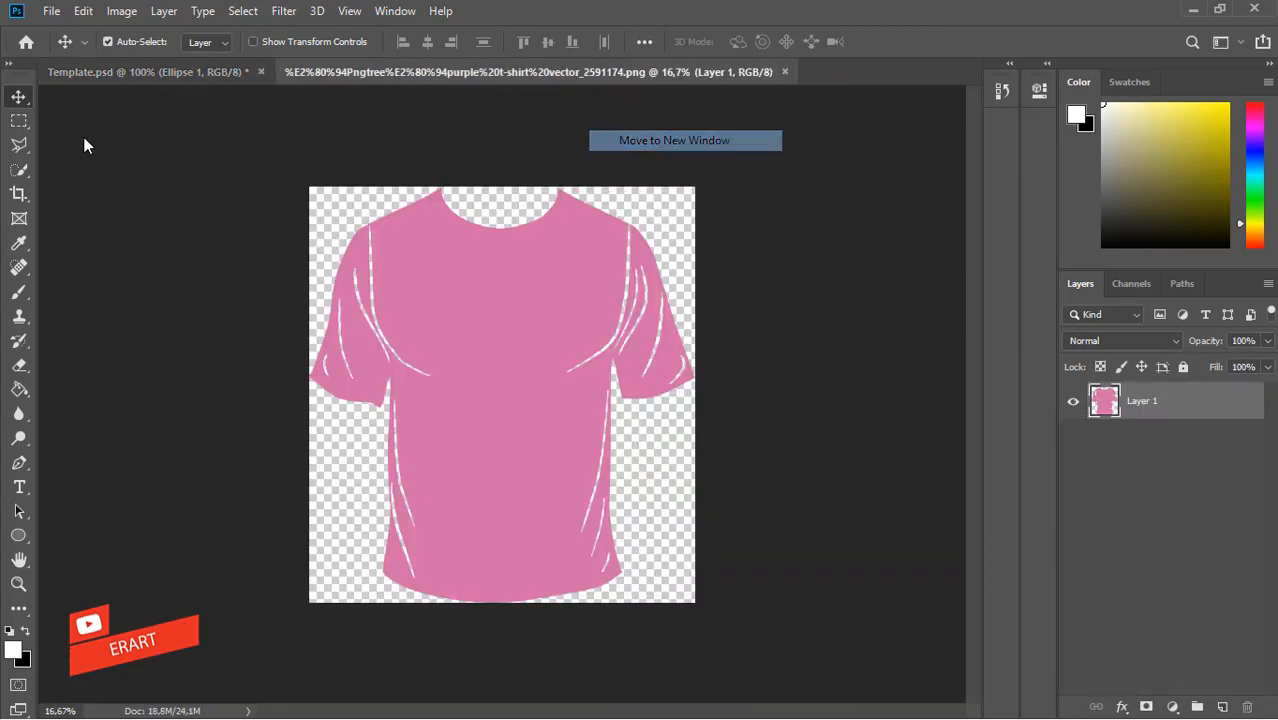
pyautogui.moveTo(221, 180); pyautogui.dragTo(600, 300)
pyautogui.moveTo(247, 68); pyautogui.dragTo(516, 67)
pyautogui.hotkey('ctrl', 'Tab')
pyautogui.hotkey('ctrl', '-')
pyautogui.hotkey('ctrl', '-')
pyautogui.hotkey('ctrl', '-')
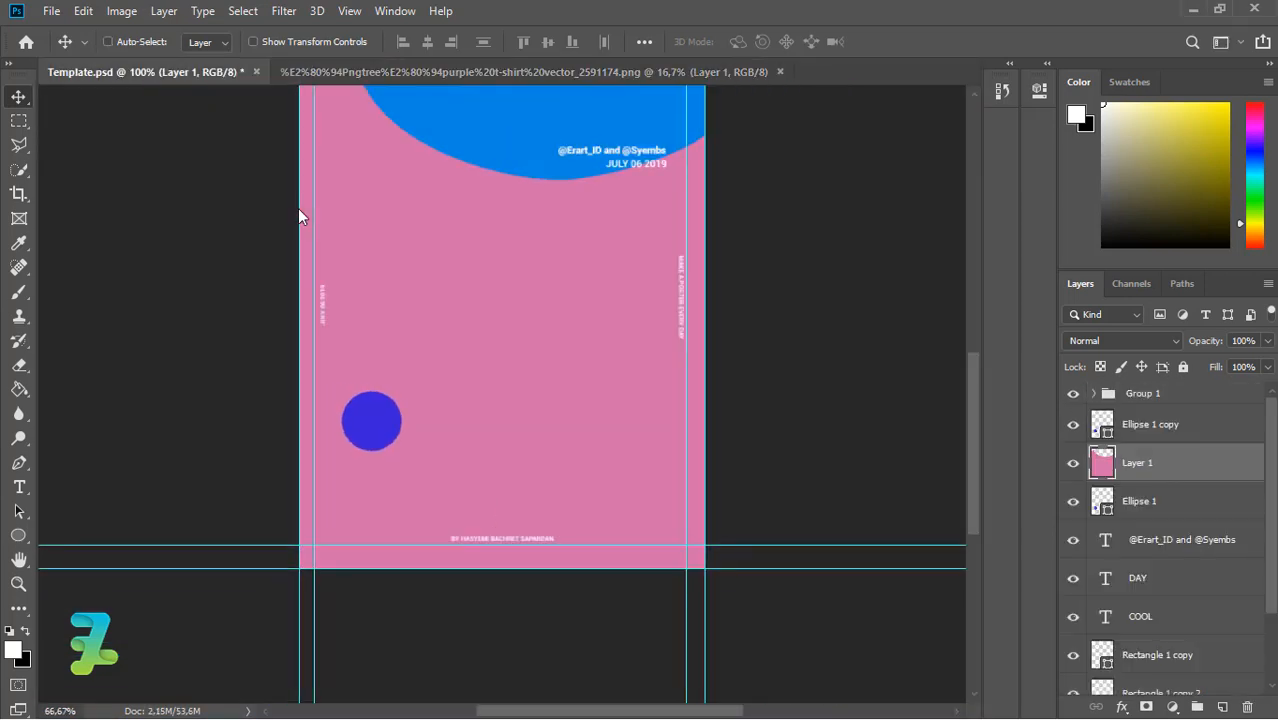
pyautogui.hotkey('ctrl', 't')
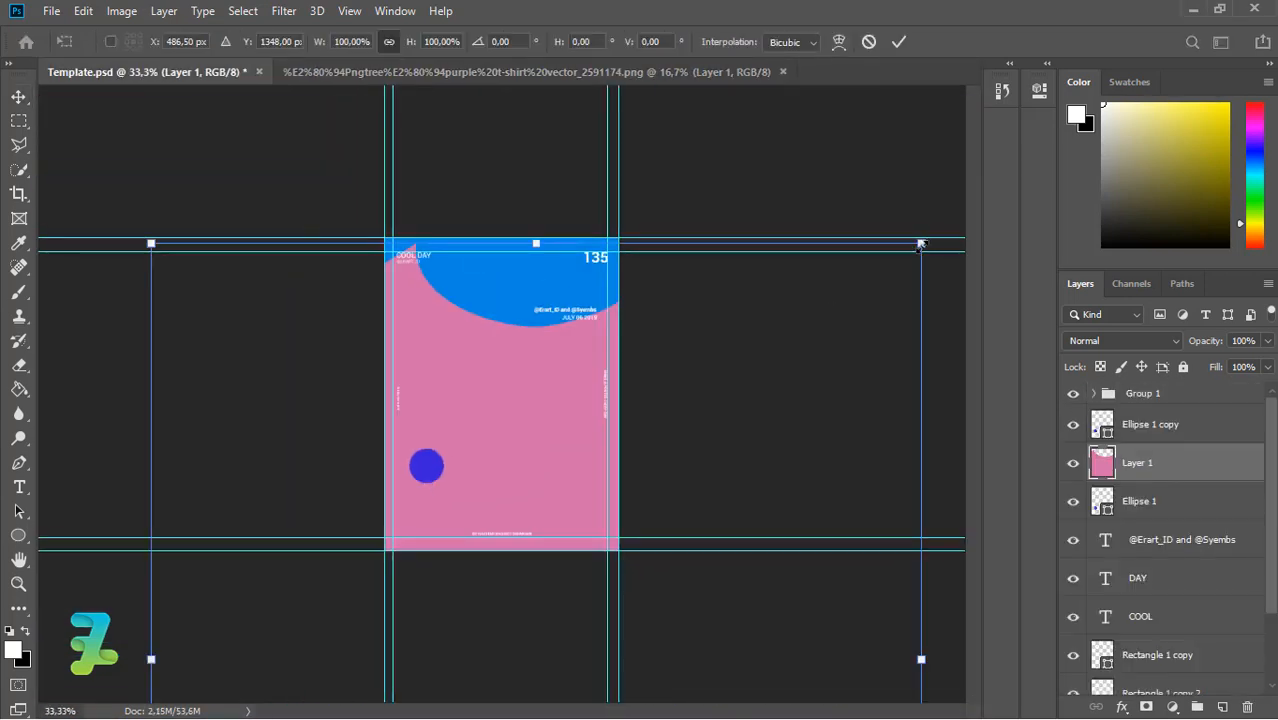
pyautogui.moveTo(825, 375); pyautogui.dragTo(613, 355)
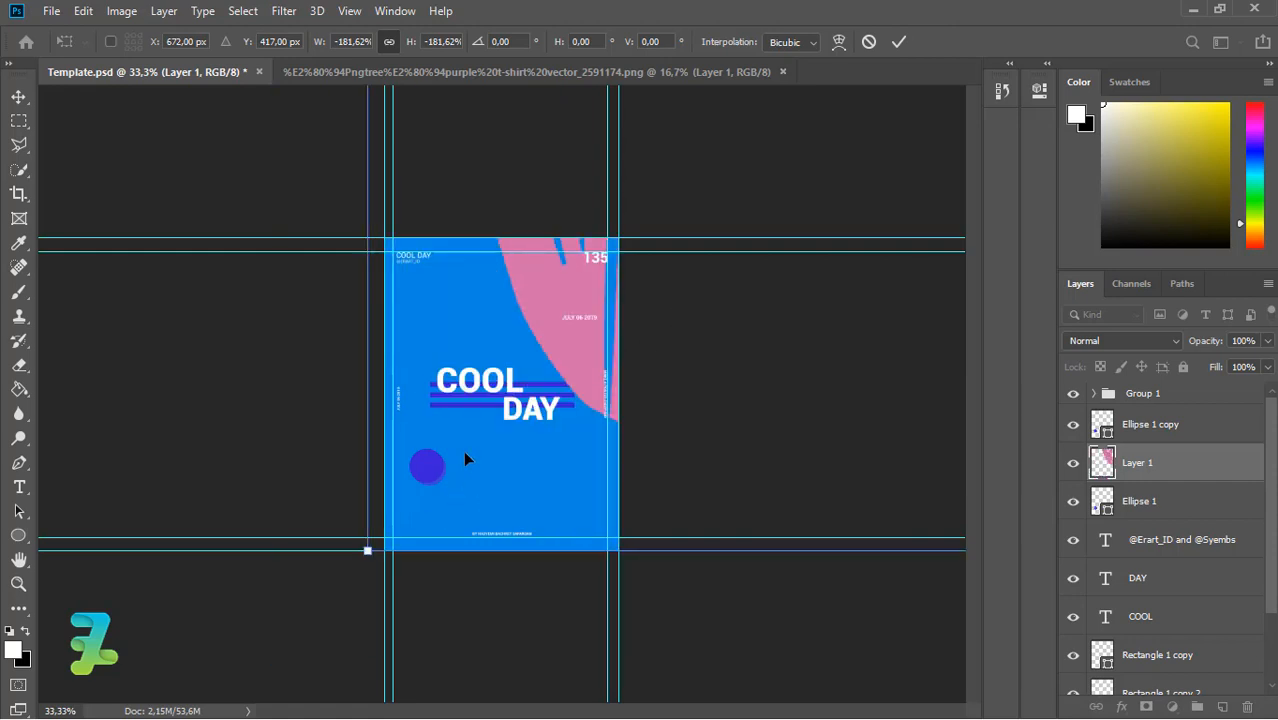
pyautogui.moveTo(537, 390); pyautogui.dragTo(383, 528)
pyautogui.hotkey('ctrl', 'z')
pyautogui.click(18, 96)
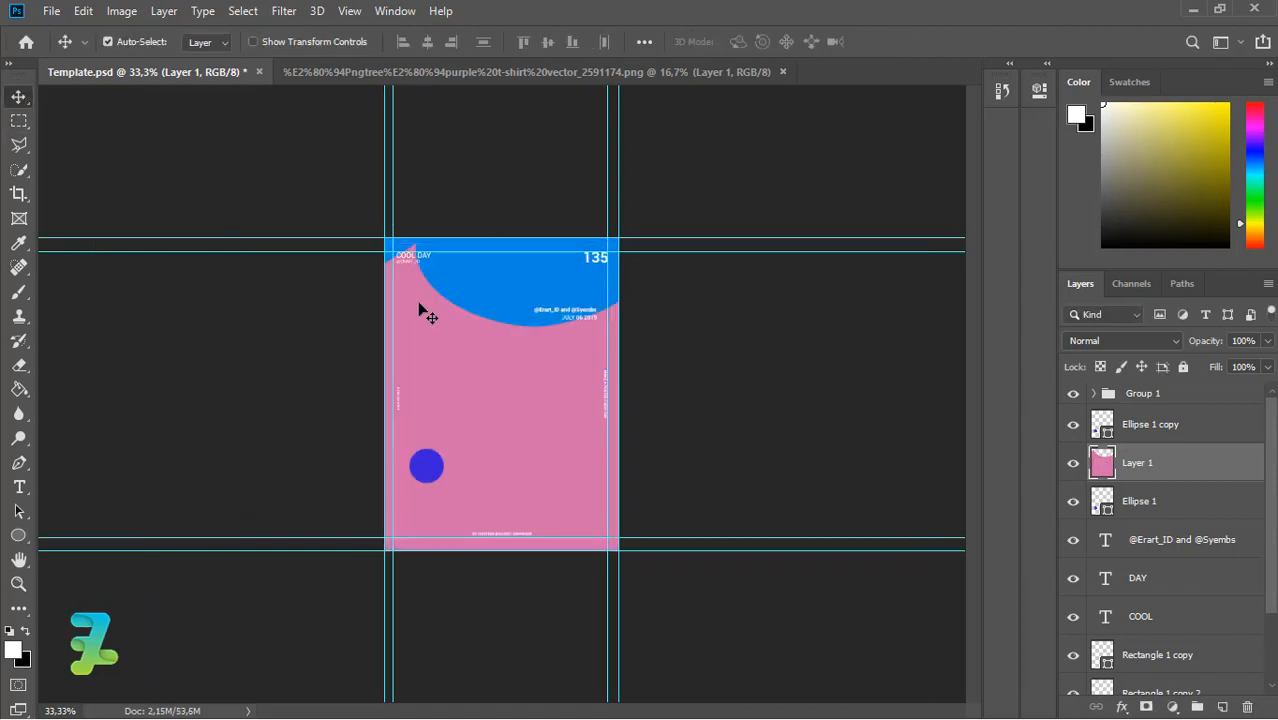
# Scale the T-shirt proportionally to about 5.6% and place it over the violet circle
pyautogui.hotkey('ctrl', 't')
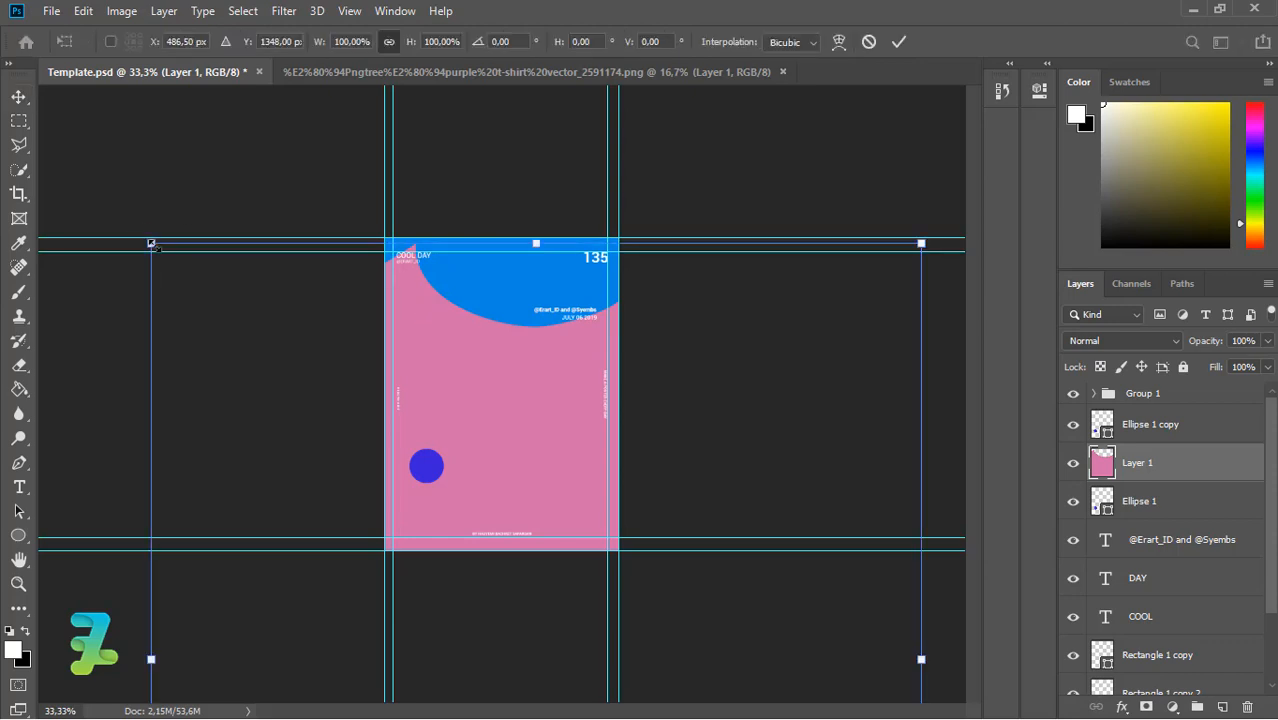
pyautogui.moveTo(152, 244); pyautogui.dragTo(418, 531)
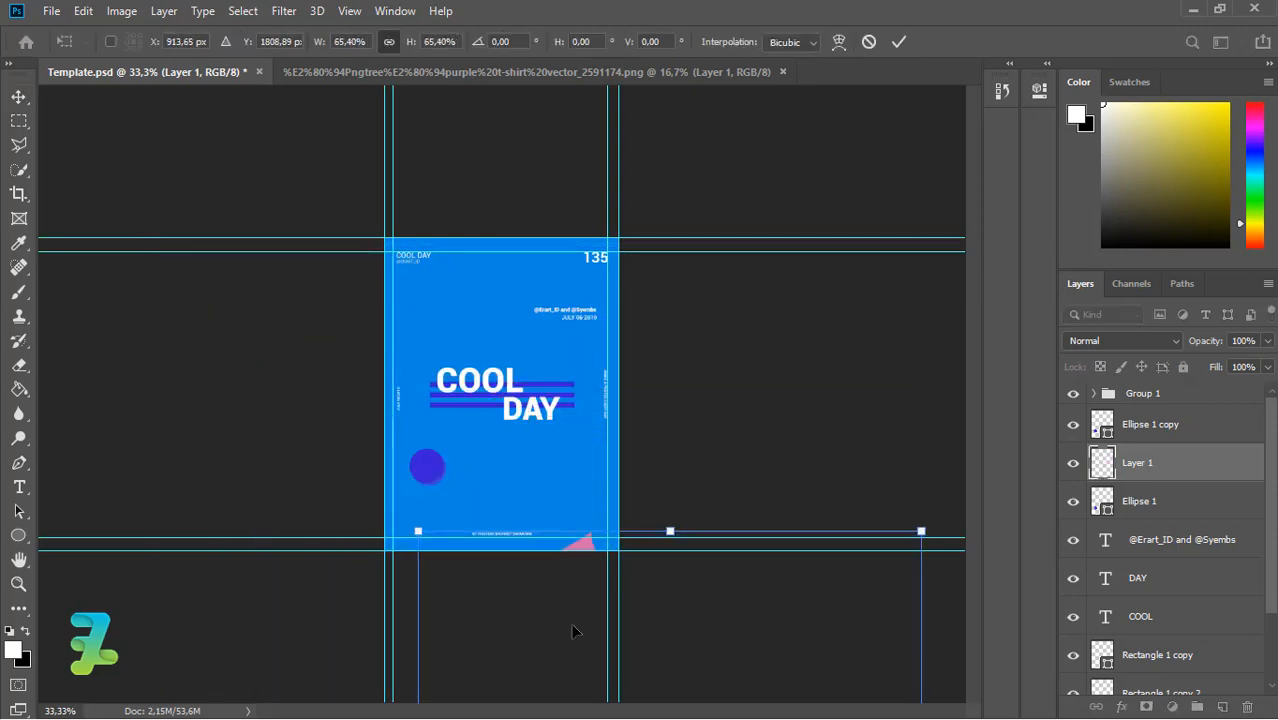
pyautogui.moveTo(571, 623); pyautogui.dragTo(322, 281)
pyautogui.moveTo(252, 195); pyautogui.dragTo(559, 522)
pyautogui.moveTo(505, 442); pyautogui.dragTo(410, 437)
pyautogui.press('Return')
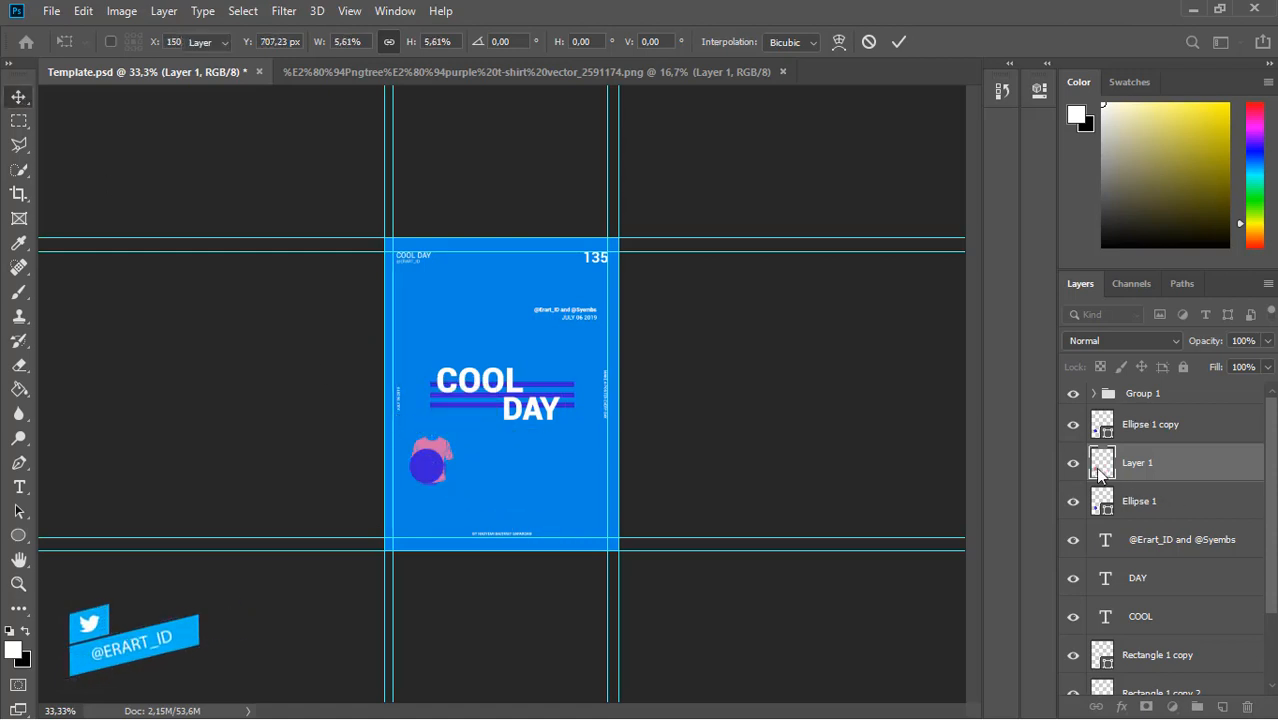
# Move the T-shirt layer above Ellipse 1 copy and clip it to that circle with a clipping mask
pyautogui.moveTo(1100, 473); pyautogui.dragTo(1228, 428)
pyautogui.rightClick(1228, 428)
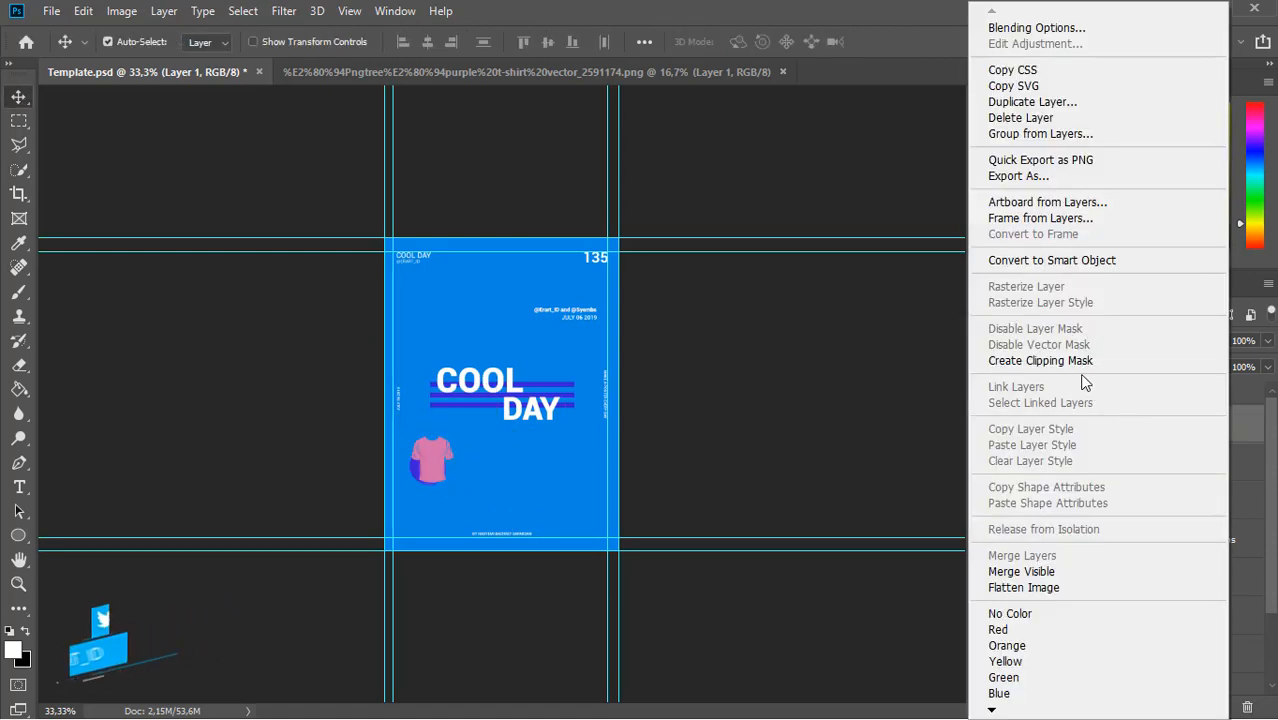
pyautogui.click(1060, 361)
# Reposition and slightly shrink the clipped T-shirt so its collar and one sleeve sit inside the circle
pyautogui.hotkey('ctrl', '+')
pyautogui.hotkey('ctrl', '+')
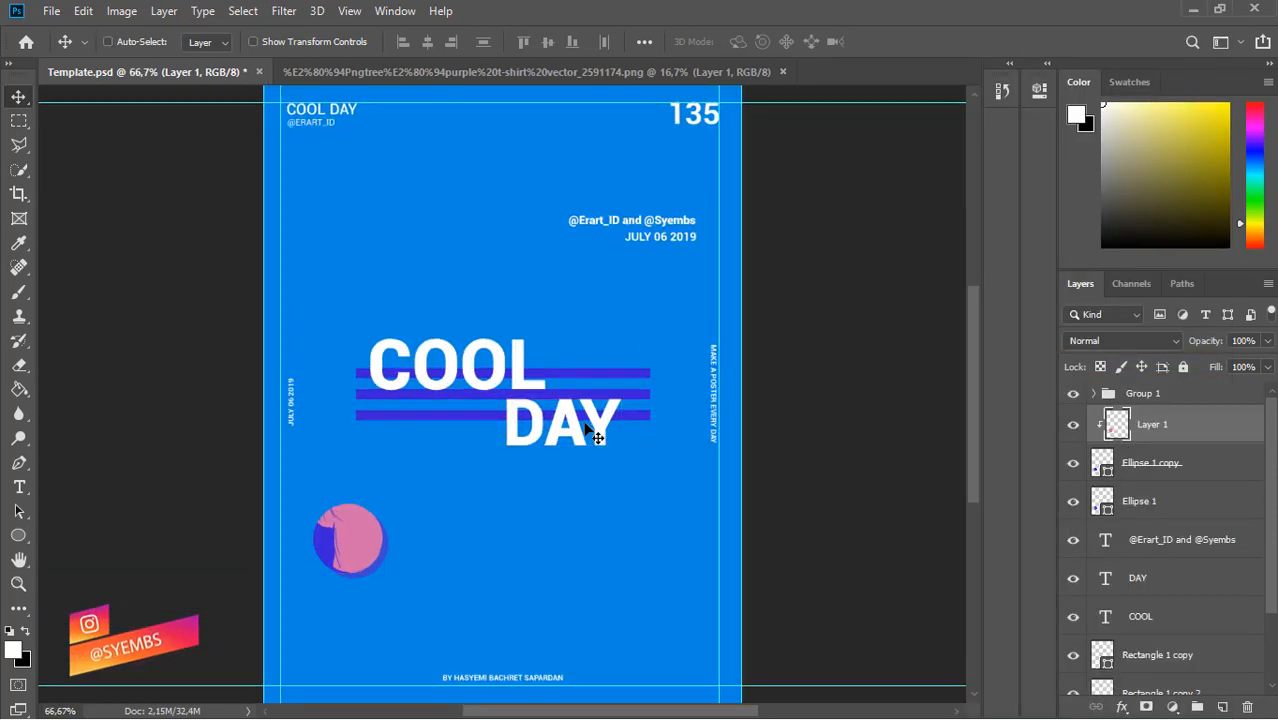
pyautogui.hotkey('ctrl', '+')
pyautogui.moveTo(971, 396); pyautogui.dragTo(976, 424)
pyautogui.moveTo(285, 486); pyautogui.dragTo(250, 563)
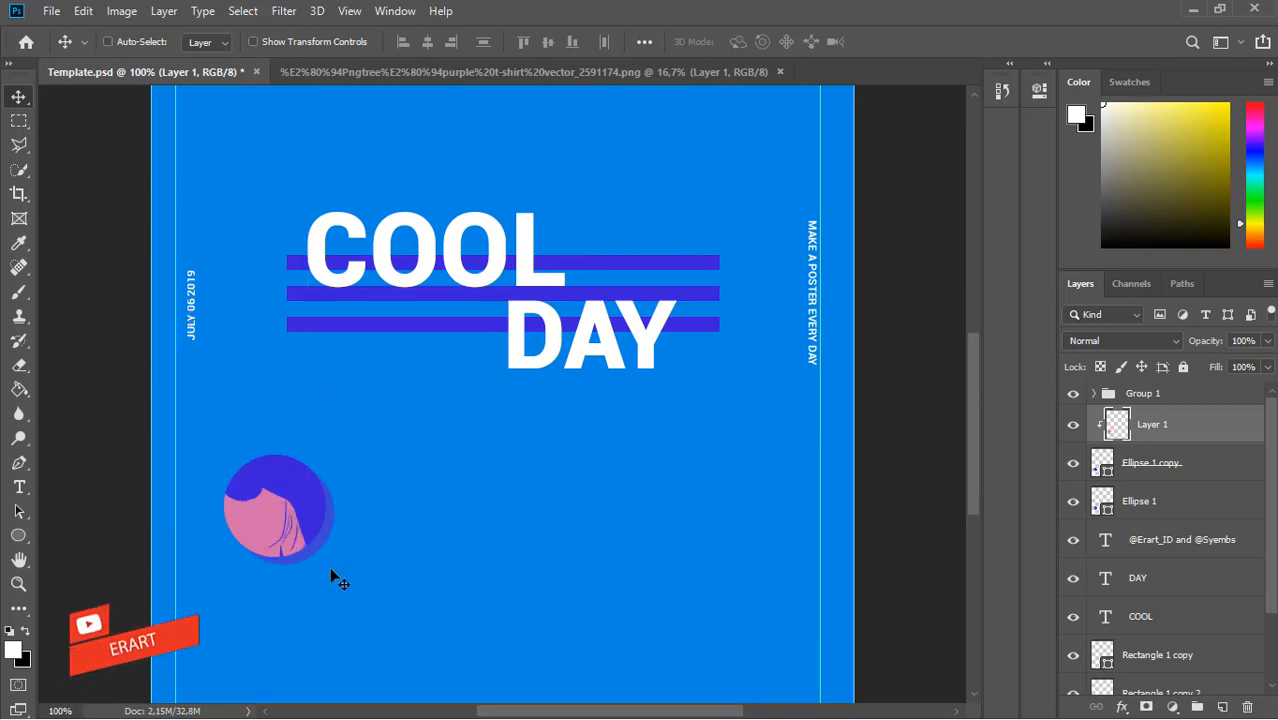
pyautogui.hotkey('ctrl', 't')
pyautogui.moveTo(308, 487); pyautogui.dragTo(273, 507)
pyautogui.click(16, 97)
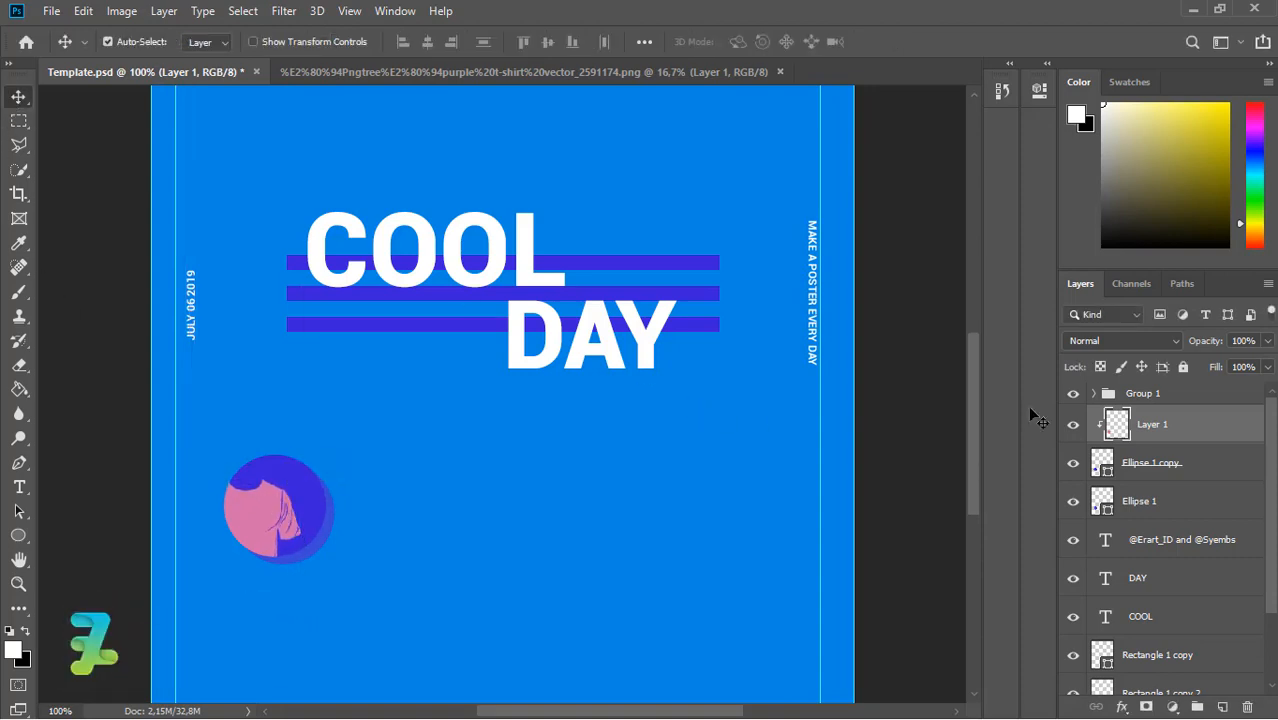
# Apply a Color Overlay layer style in off-white #f2f2f2 to the T-shirt layer
pyautogui.doubleClick(1195, 433)
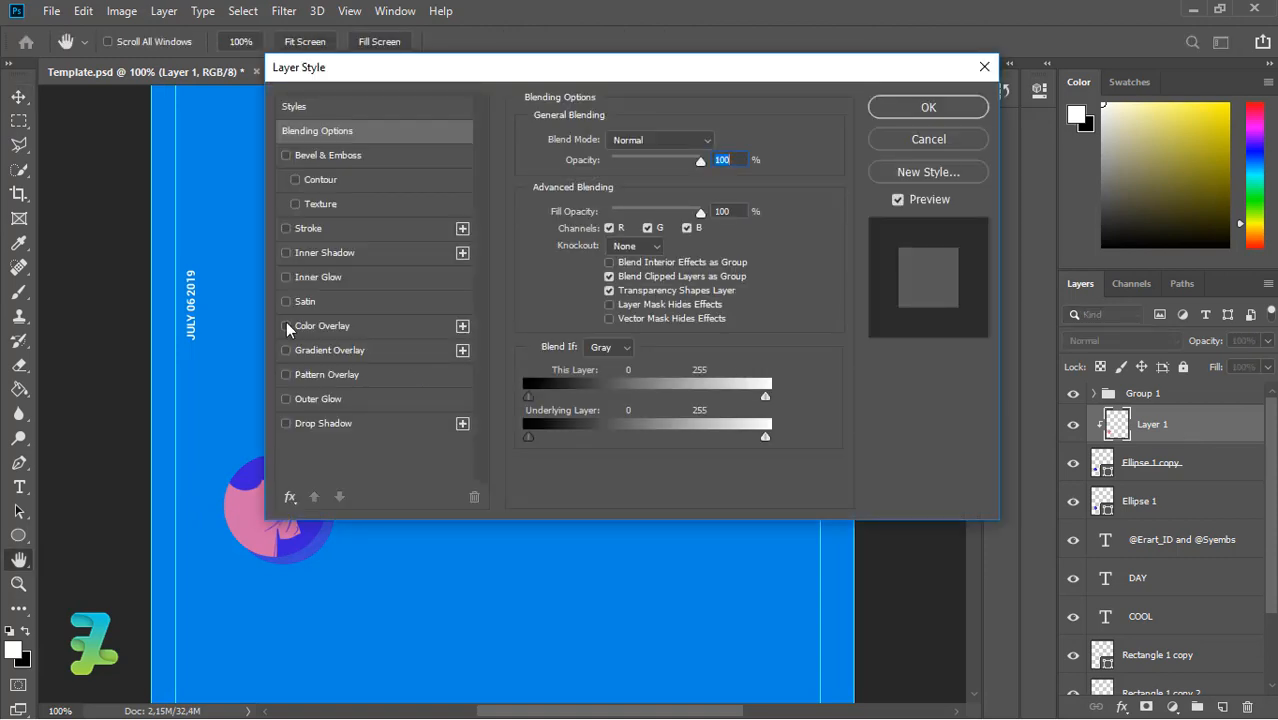
pyautogui.click(323, 327)
pyautogui.click(719, 141)
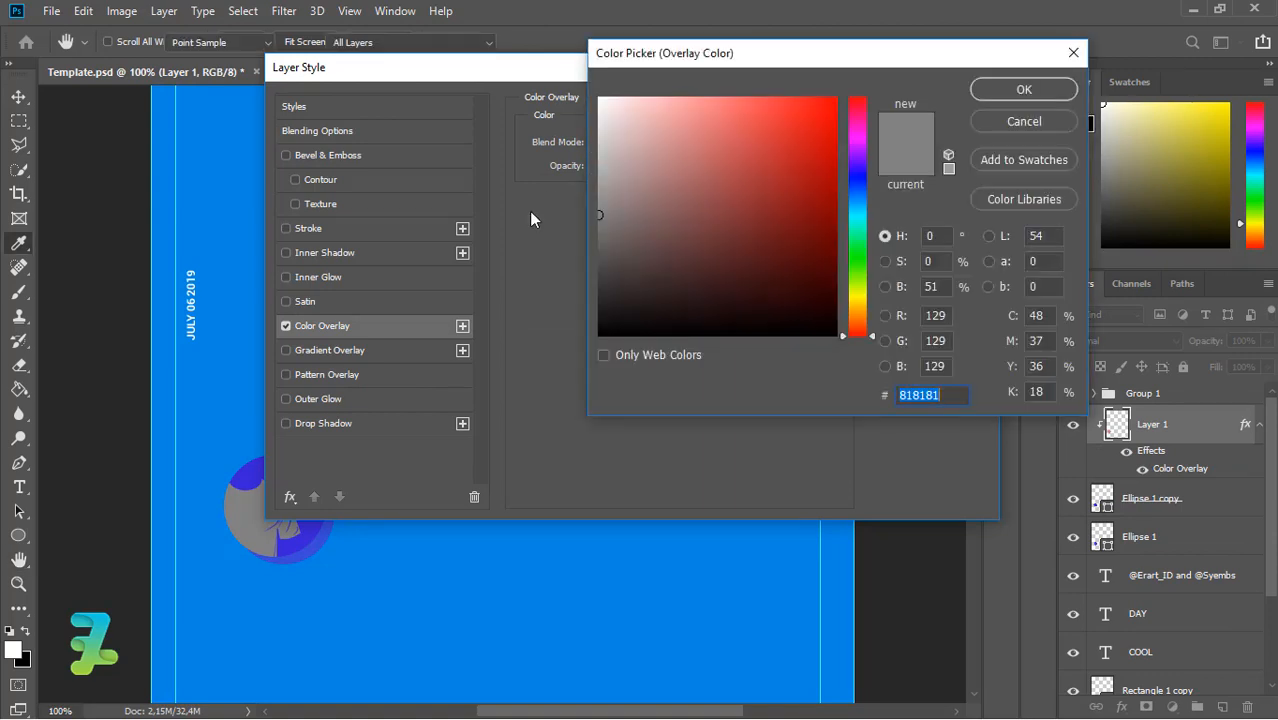
pyautogui.write('f2f2f2')
pyautogui.click(991, 92)
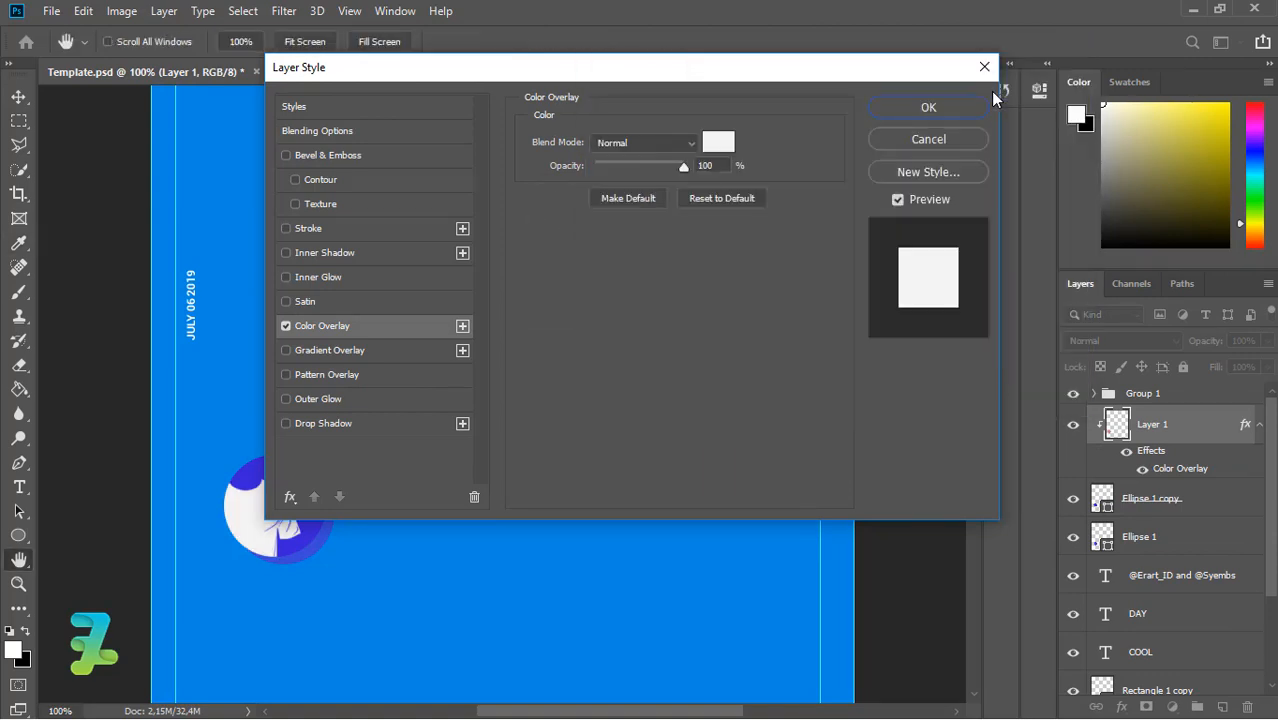
pyautogui.click(898, 104)
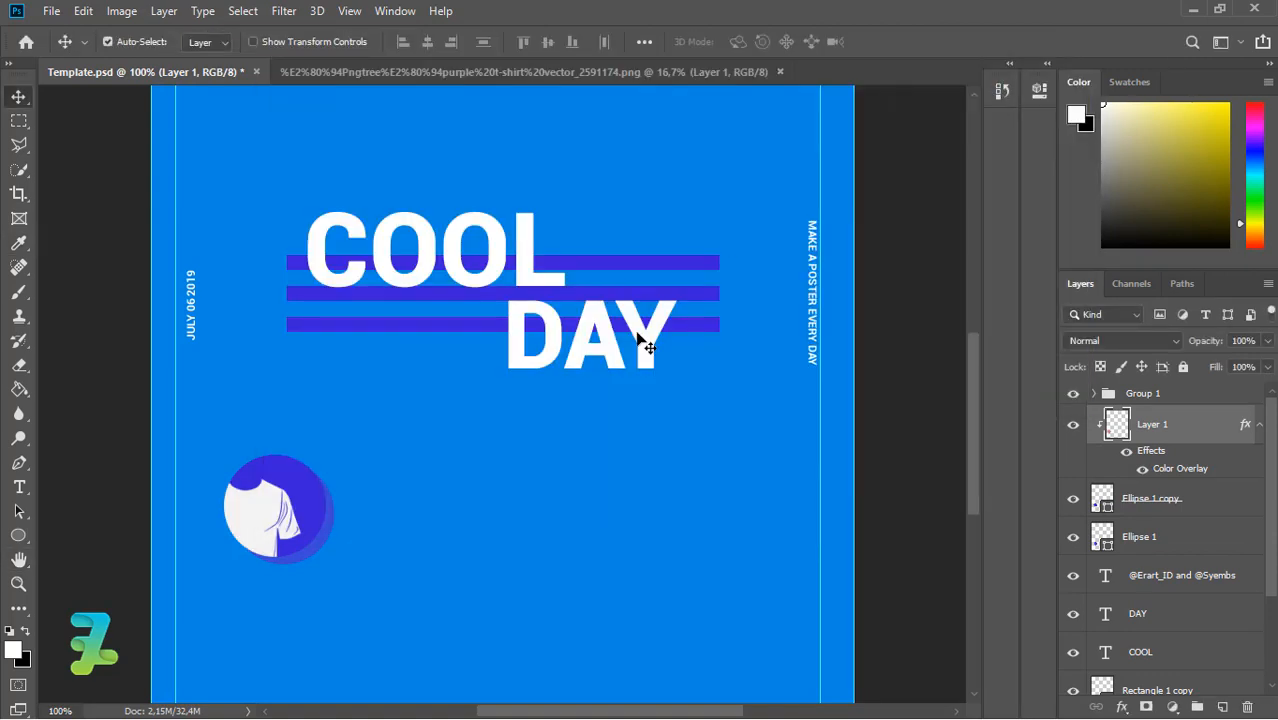
# Add a 12 pt Roboto Bold text reading "Free Shirt" on two lines beside the T-shirt circle
pyautogui.click(19, 487)
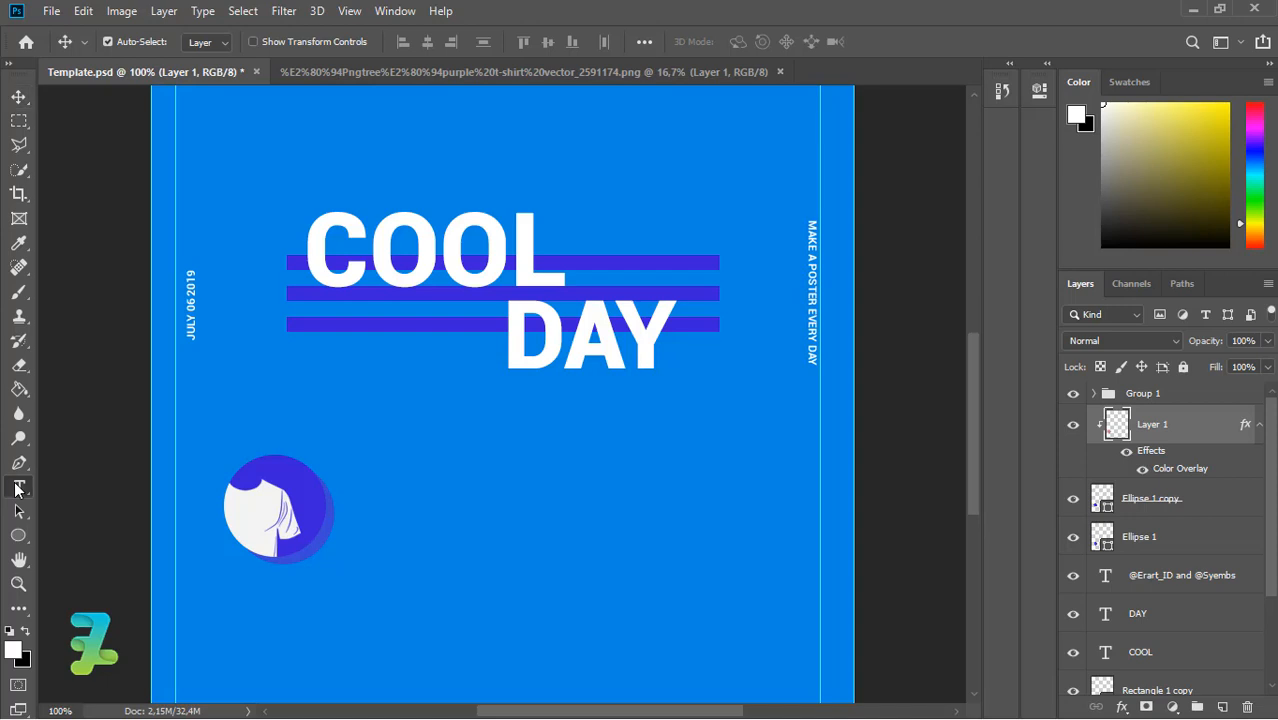
pyautogui.click(316, 461)
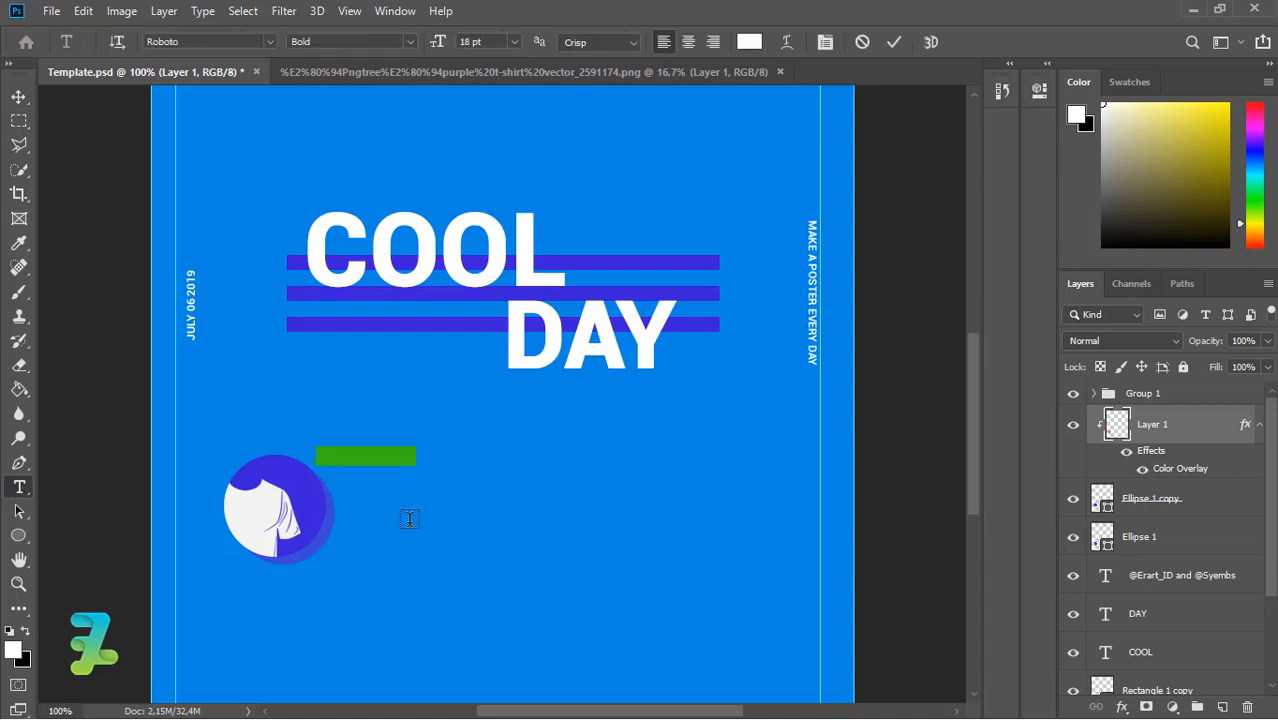
pyautogui.click(514, 41)
pyautogui.click(490, 153)
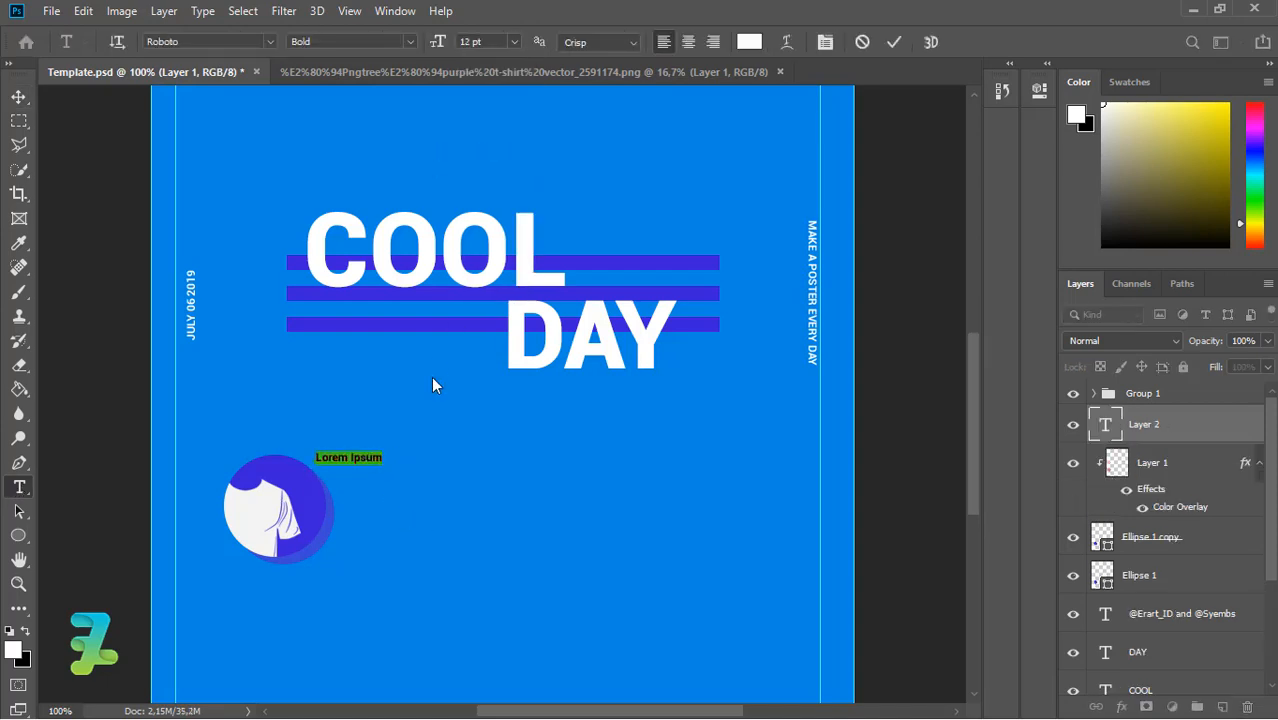
pyautogui.write('F')
pyautogui.write('re')
pyautogui.write('e ')
pyautogui.write('Shir')
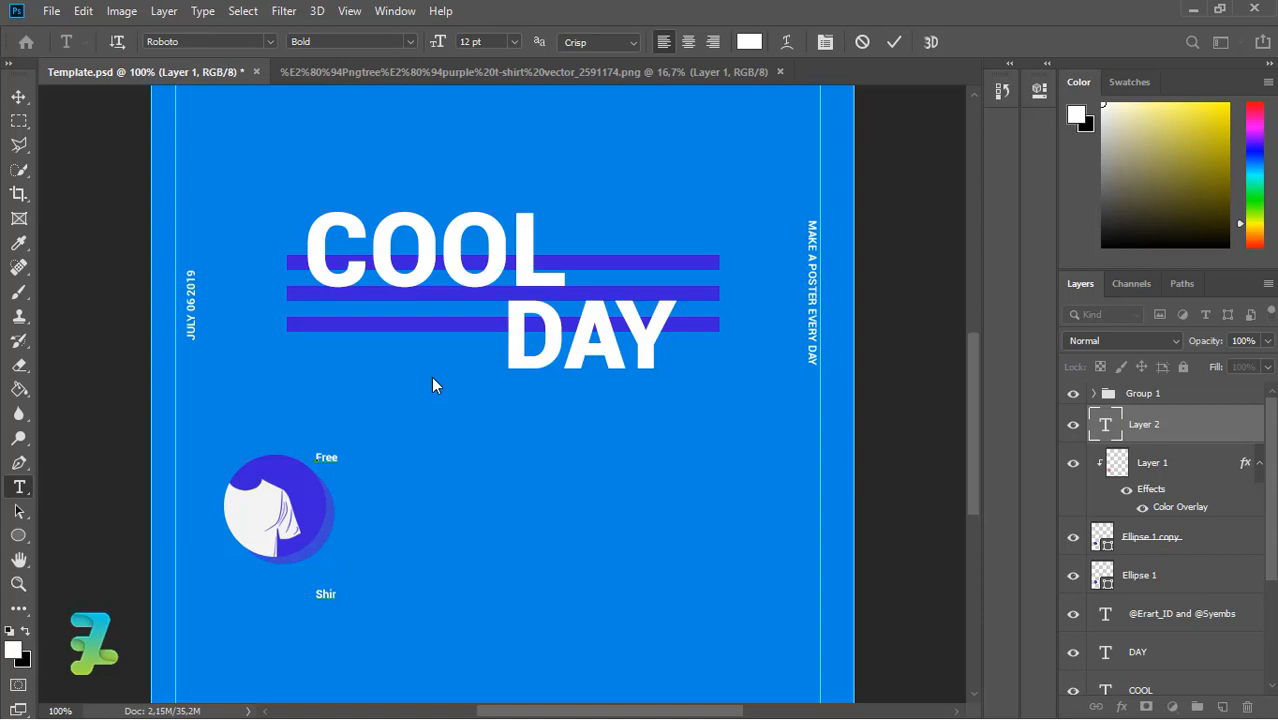
pyautogui.write('t')
# Set the whole caption beside the T-shirt circle to automatic leading and a 16 pt font size
pyautogui.hotkey('ctrl', 'a')
pyautogui.click(834, 38)
pyautogui.click(969, 179)
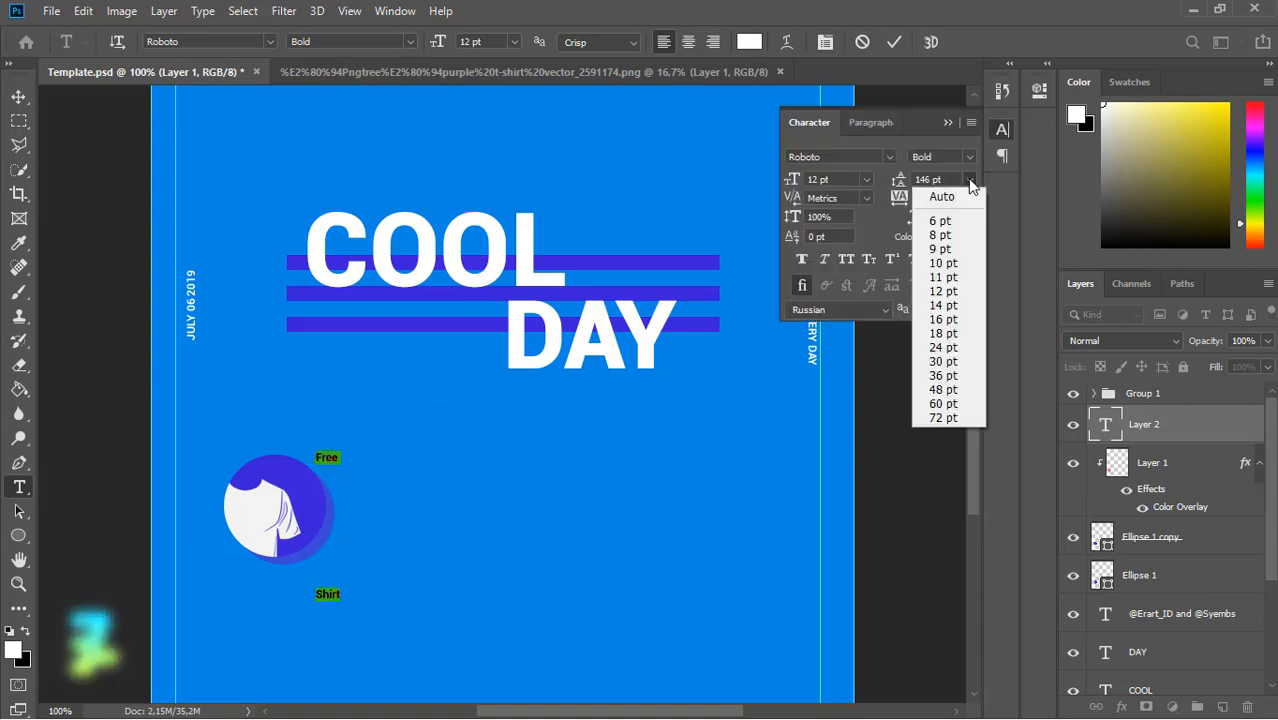
pyautogui.click(962, 195)
pyautogui.click(514, 42)
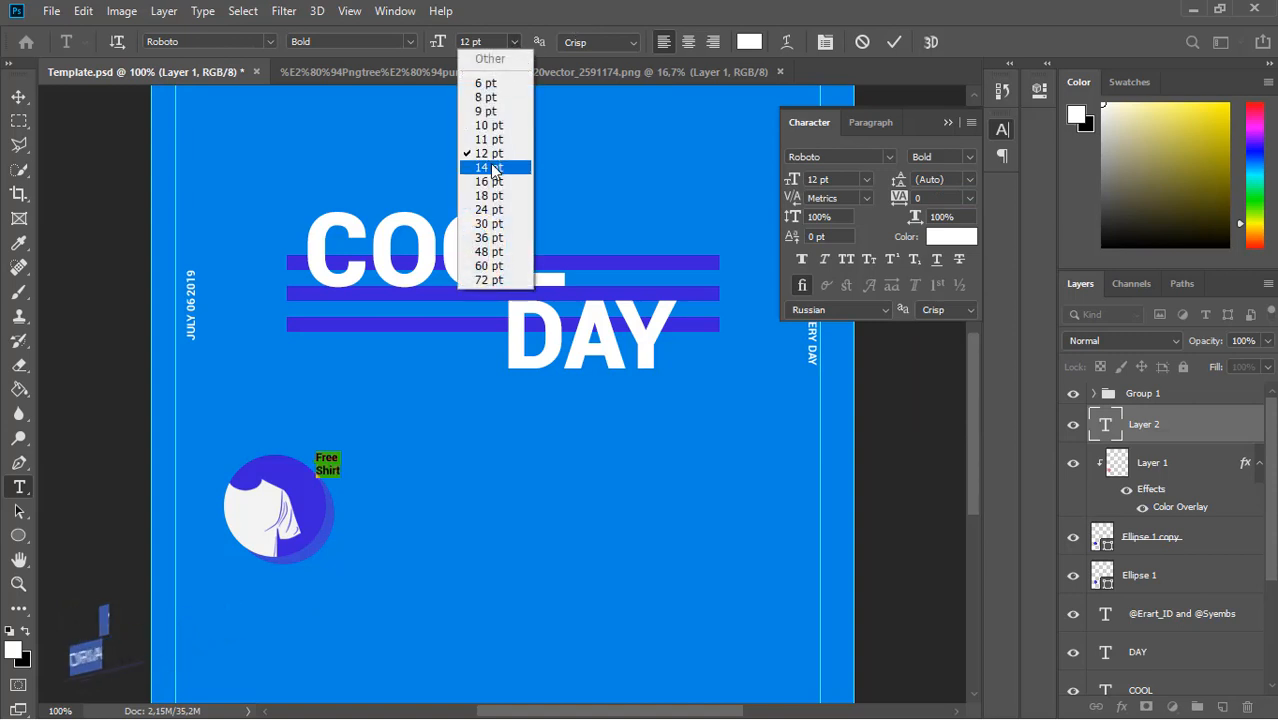
pyautogui.click(490, 167)
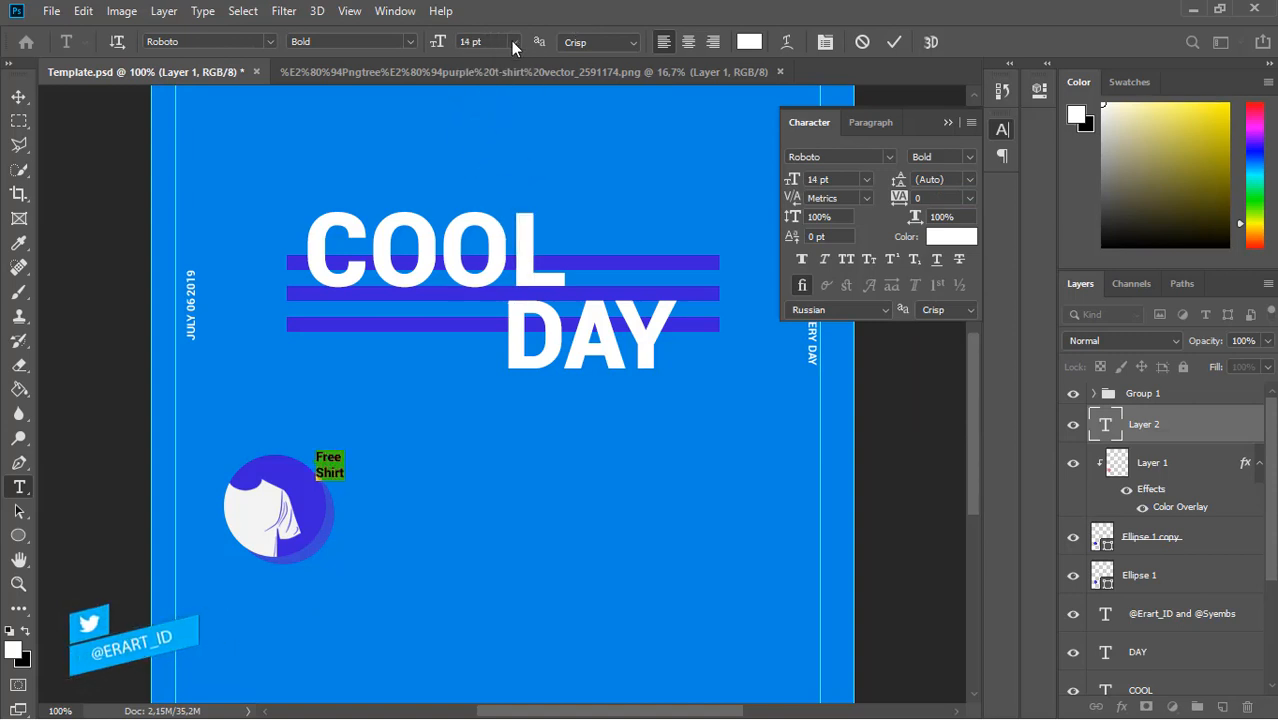
pyautogui.click(514, 42)
pyautogui.click(500, 182)
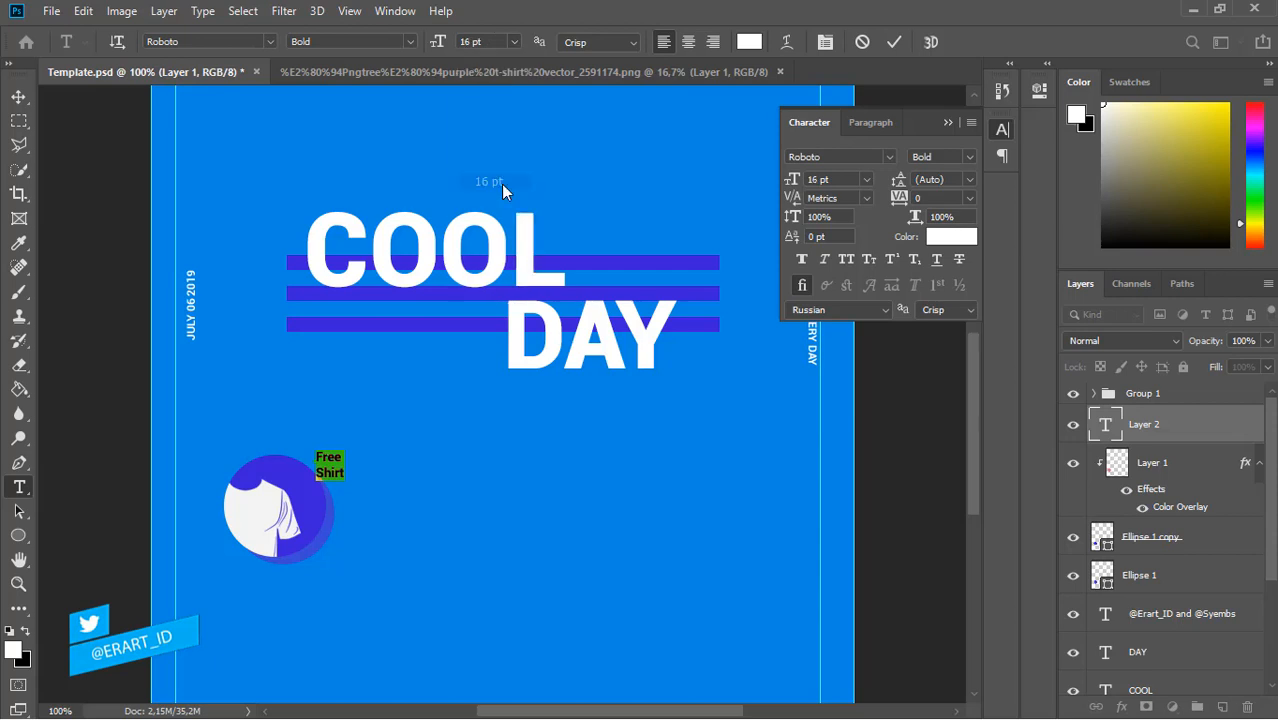
# Change the caption to "Free Shirts" and move it so it overlaps the upper edge of the T-shirt circle
pyautogui.click(350, 472)
pyautogui.write('s')
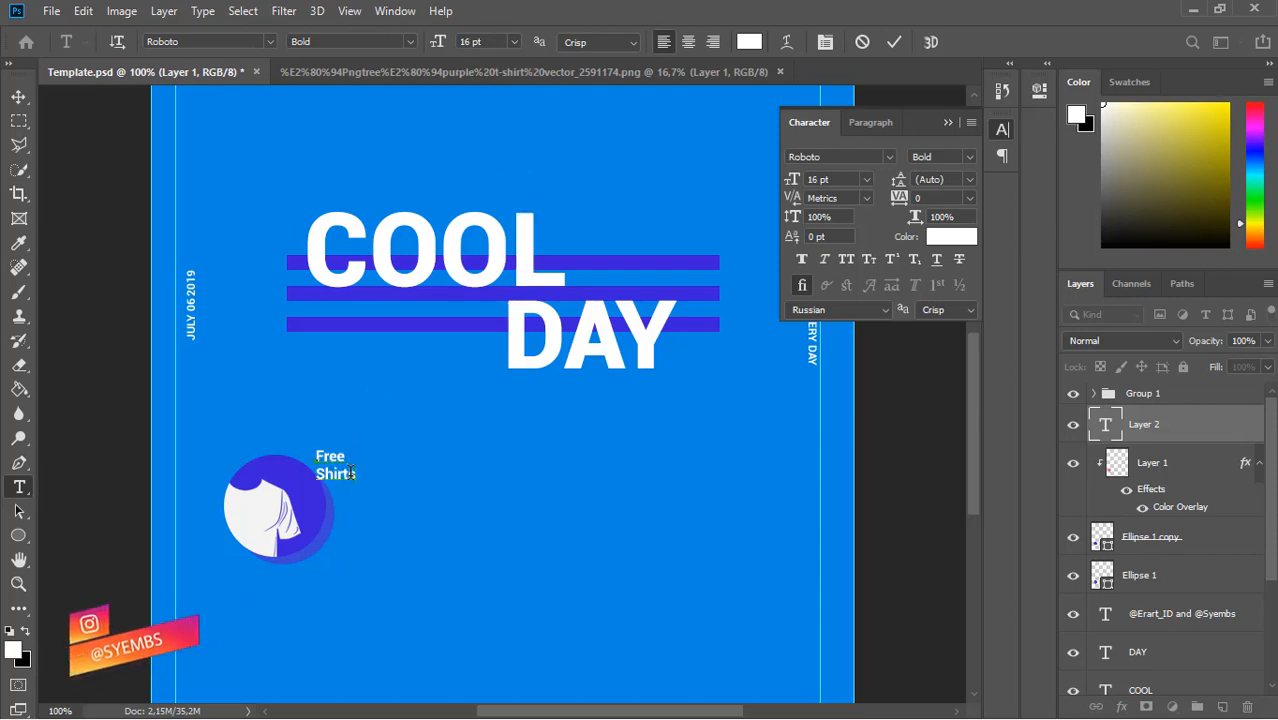
pyautogui.click(18, 100)
pyautogui.moveTo(338, 480); pyautogui.dragTo(387, 490)
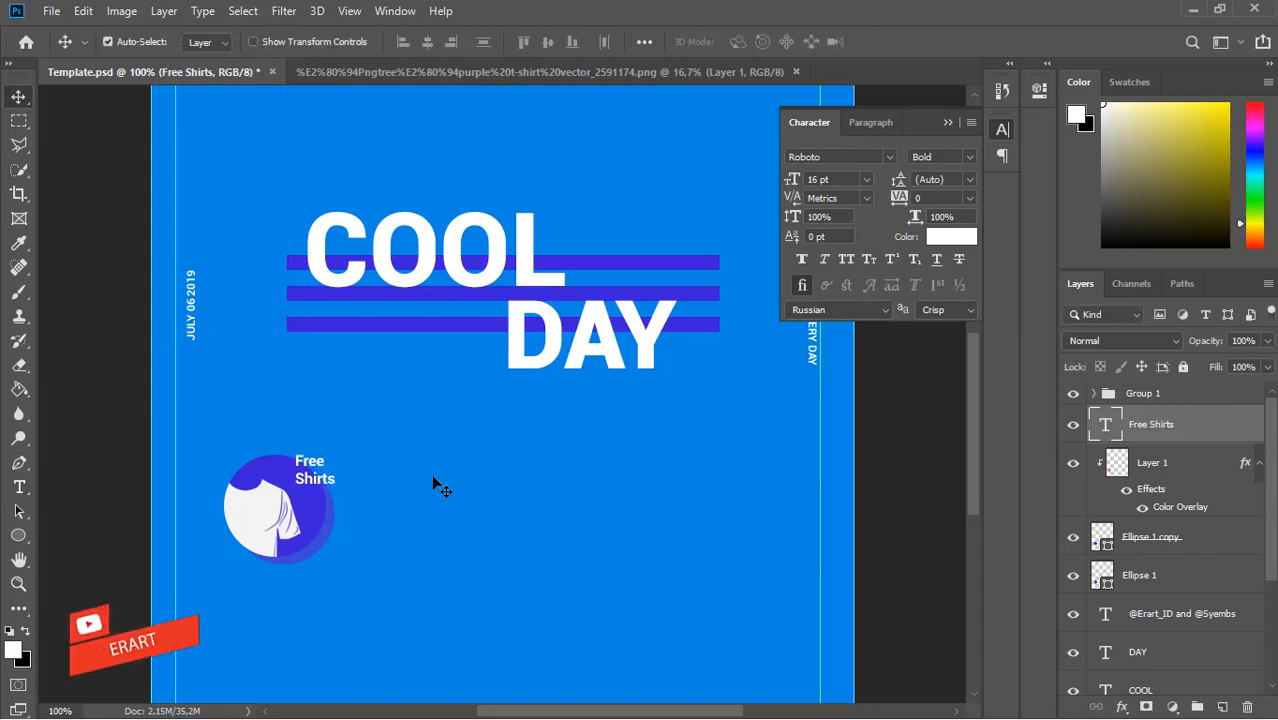
pyautogui.click(950, 123)
# Draw a circle about 31 px wide at the poster's left edge above the title and fill it with light blue #8dceff
pyautogui.moveTo(972, 433); pyautogui.dragTo(951, 361)
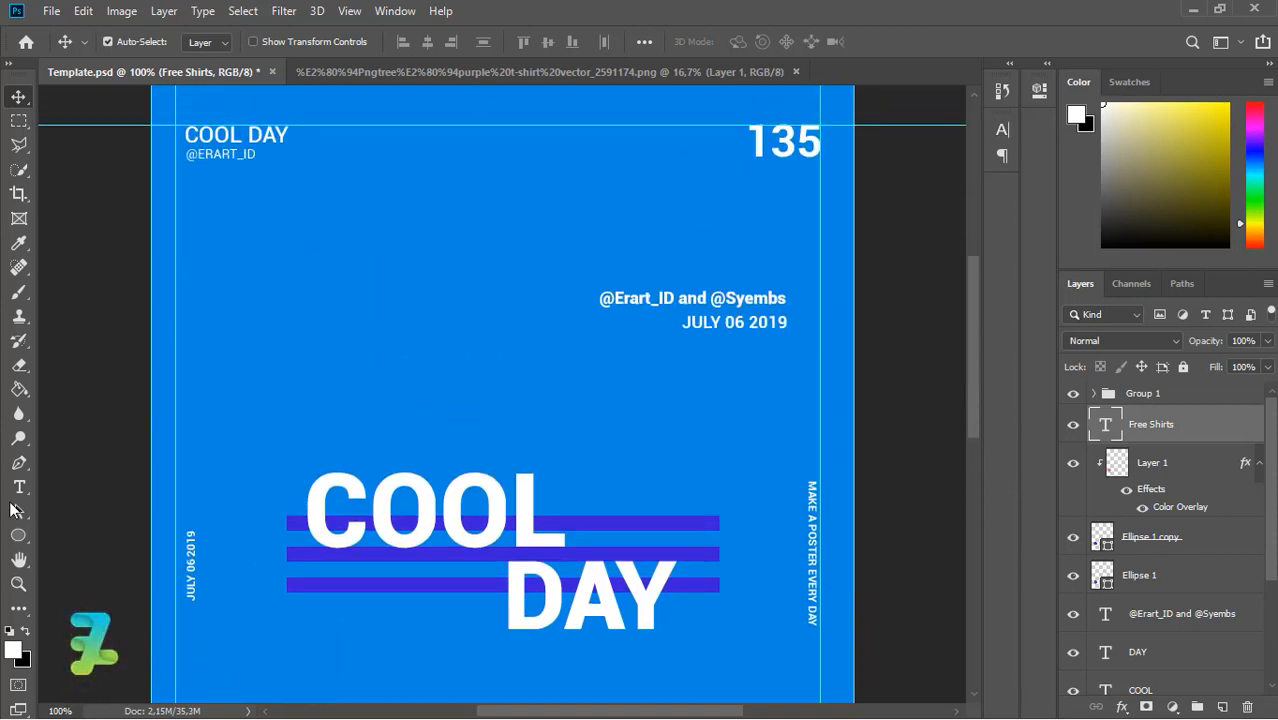
pyautogui.click(18, 536)
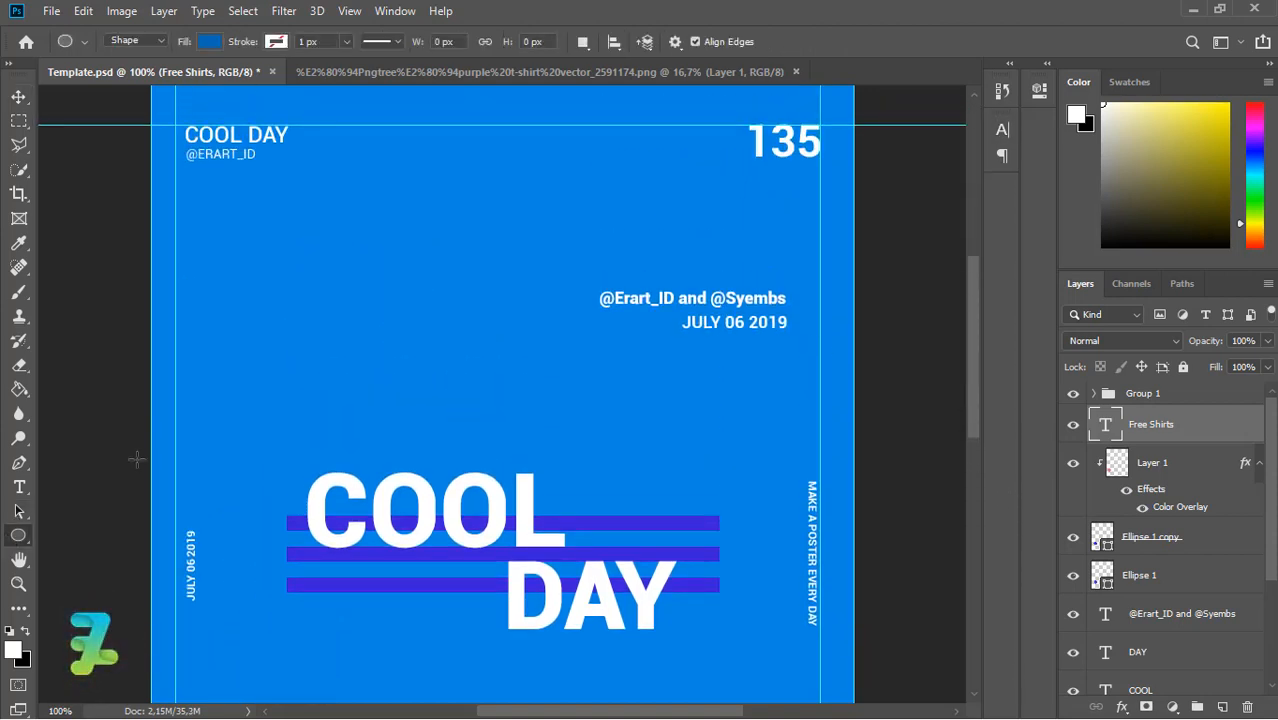
pyautogui.moveTo(160, 292); pyautogui.dragTo(191, 323)
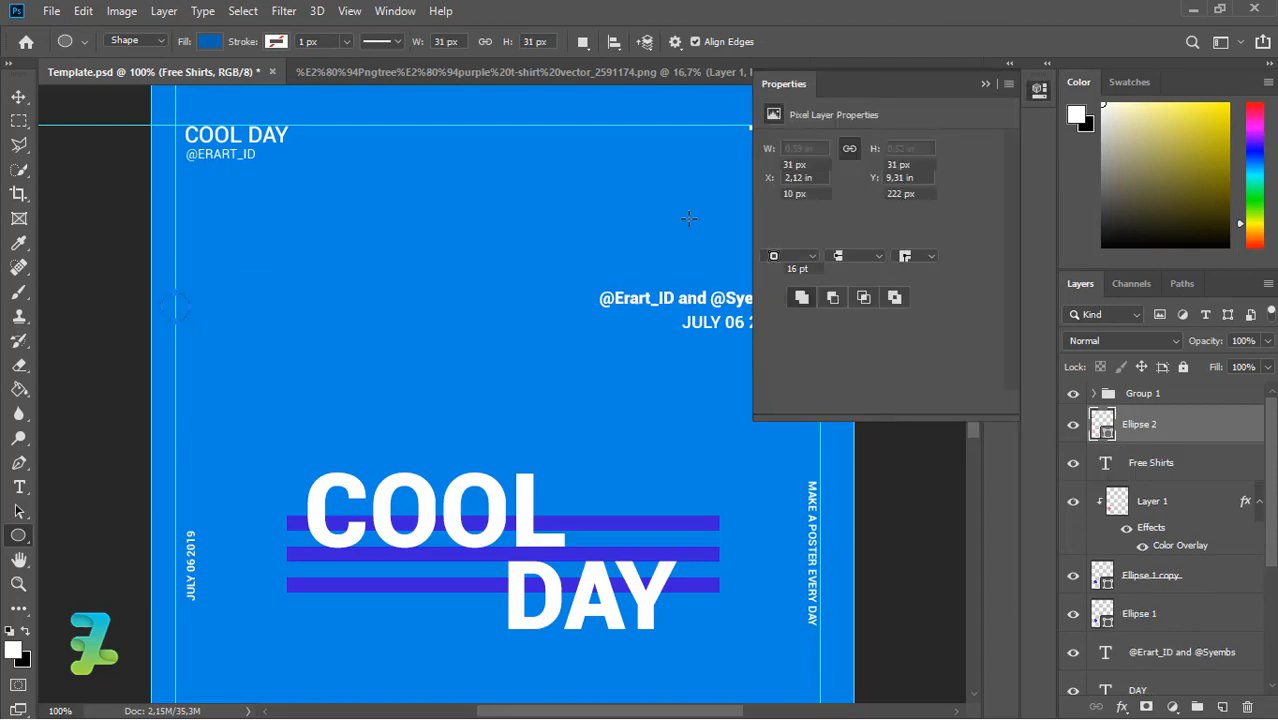
pyautogui.click(774, 233)
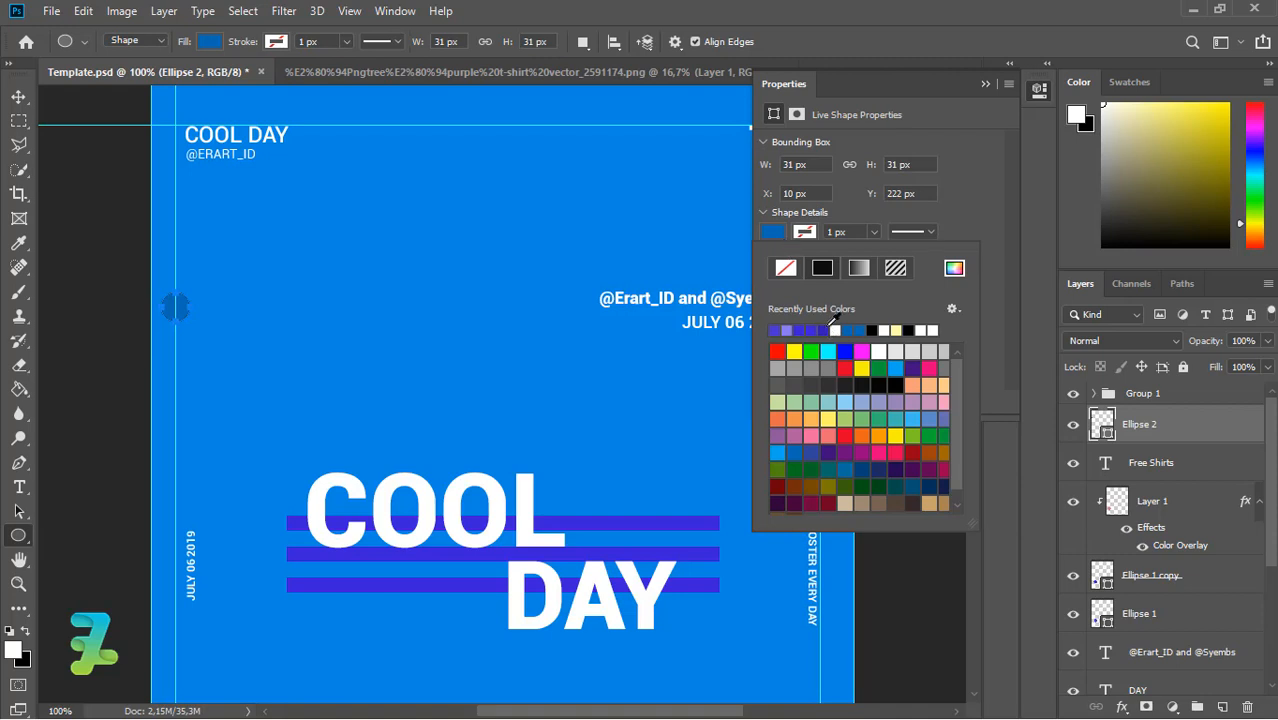
pyautogui.click(955, 269)
pyautogui.moveTo(768, 110); pyautogui.dragTo(705, 58)
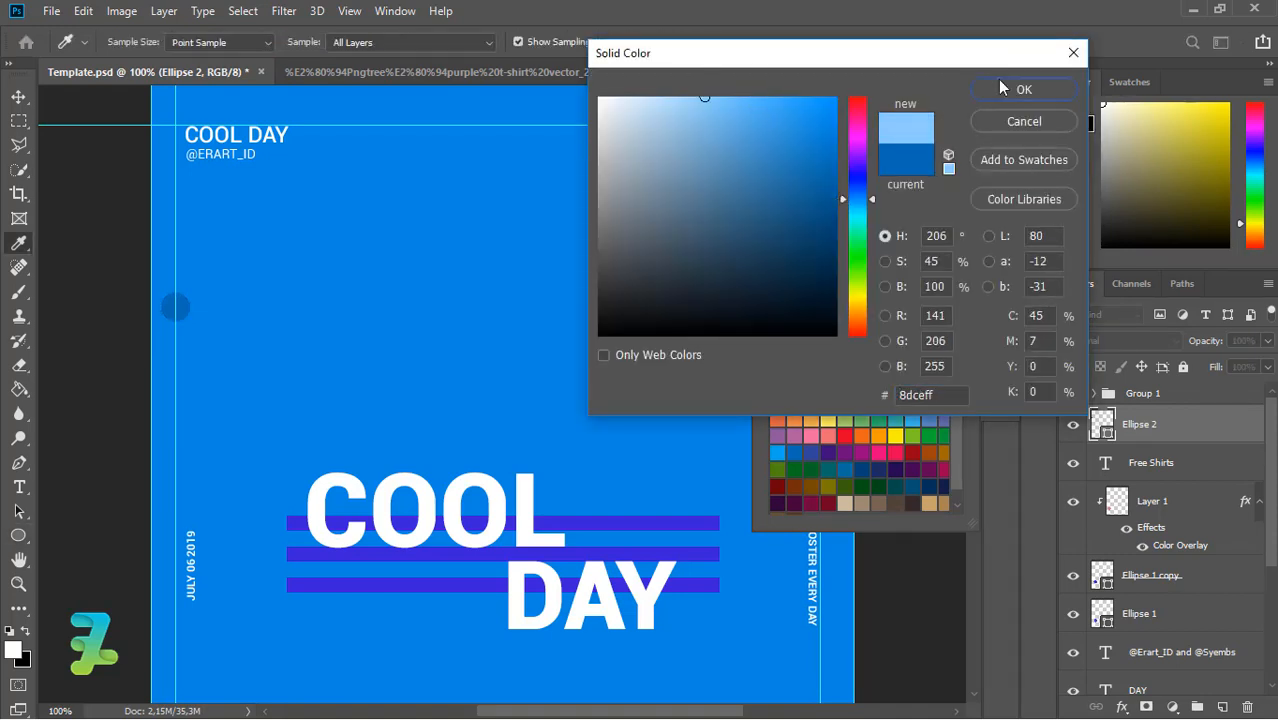
pyautogui.press('Return')
# Move the light blue circle half off the poster's left edge at Y 203 px and duplicate it into an evenly spaced row of four
pyautogui.press('v')
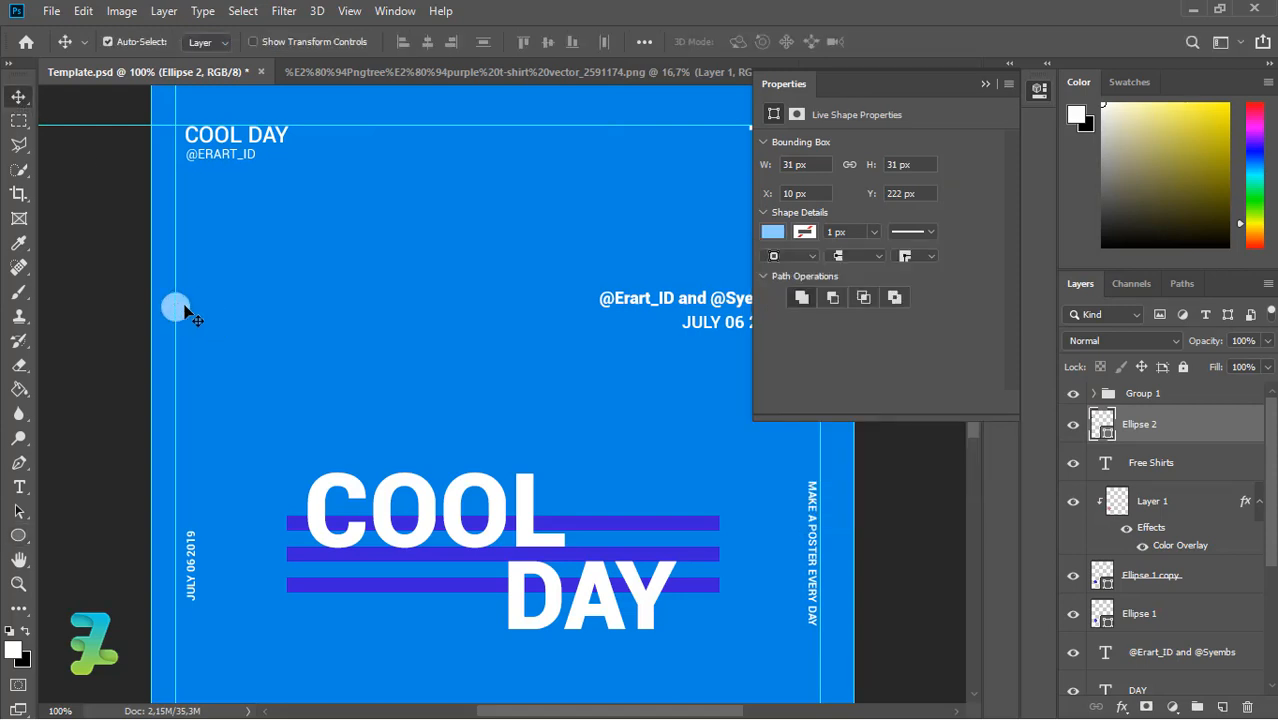
pyautogui.moveTo(185, 312)
pyautogui.mouseDown()
pyautogui.moveTo(163, 286)
pyautogui.moveTo(185, 291)
pyautogui.mouseUp()
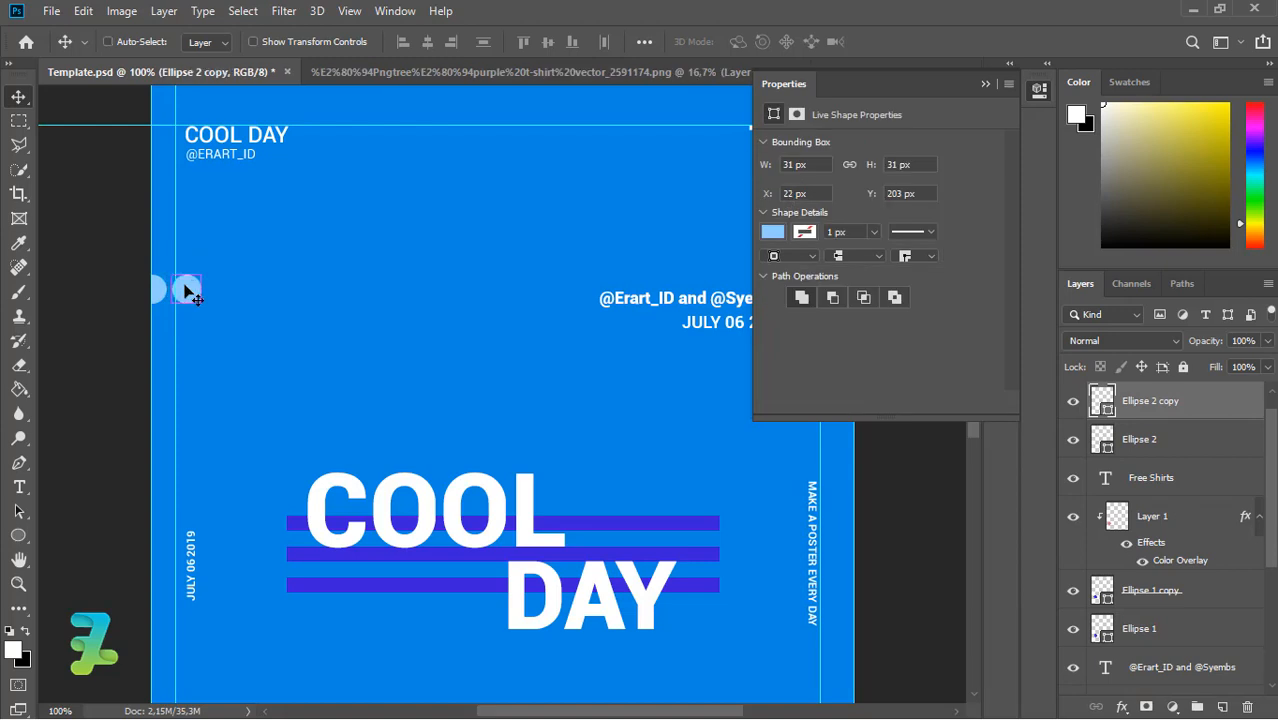
pyautogui.hotkey('ctrl', 'j')
pyautogui.moveTo(203, 291); pyautogui.dragTo(228, 288)
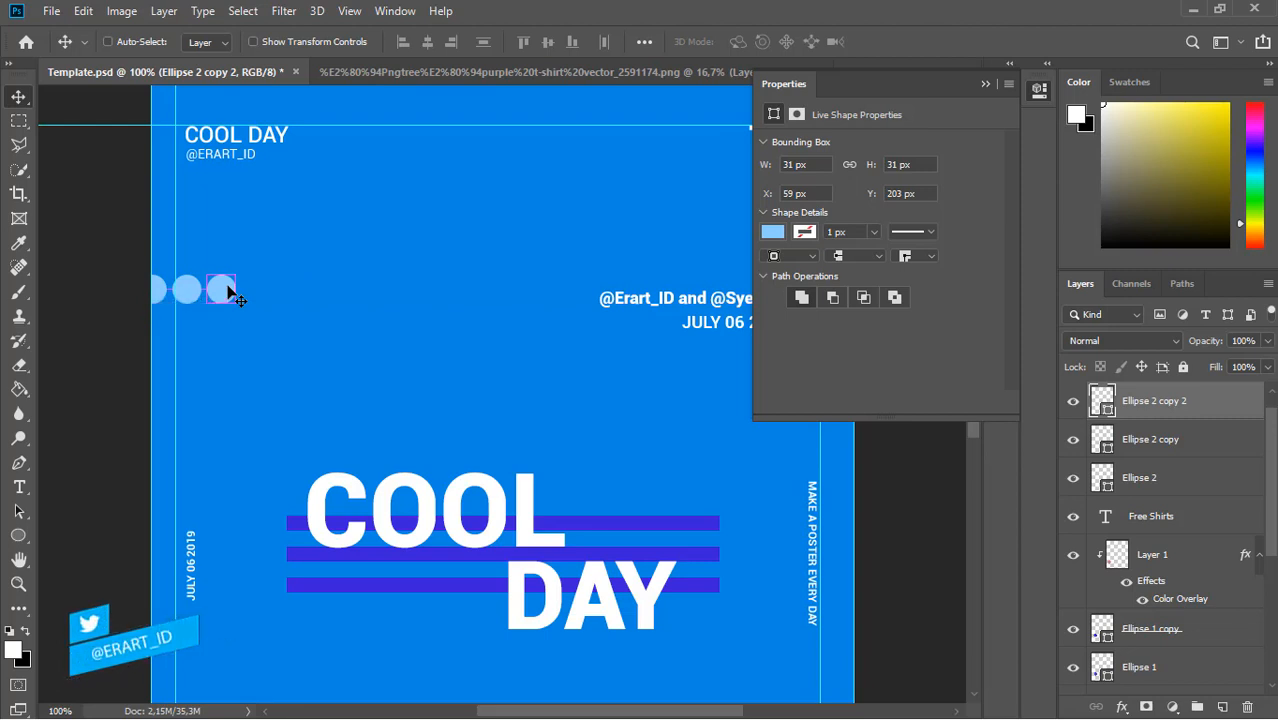
pyautogui.moveTo(230, 290); pyautogui.dragTo(261, 291)
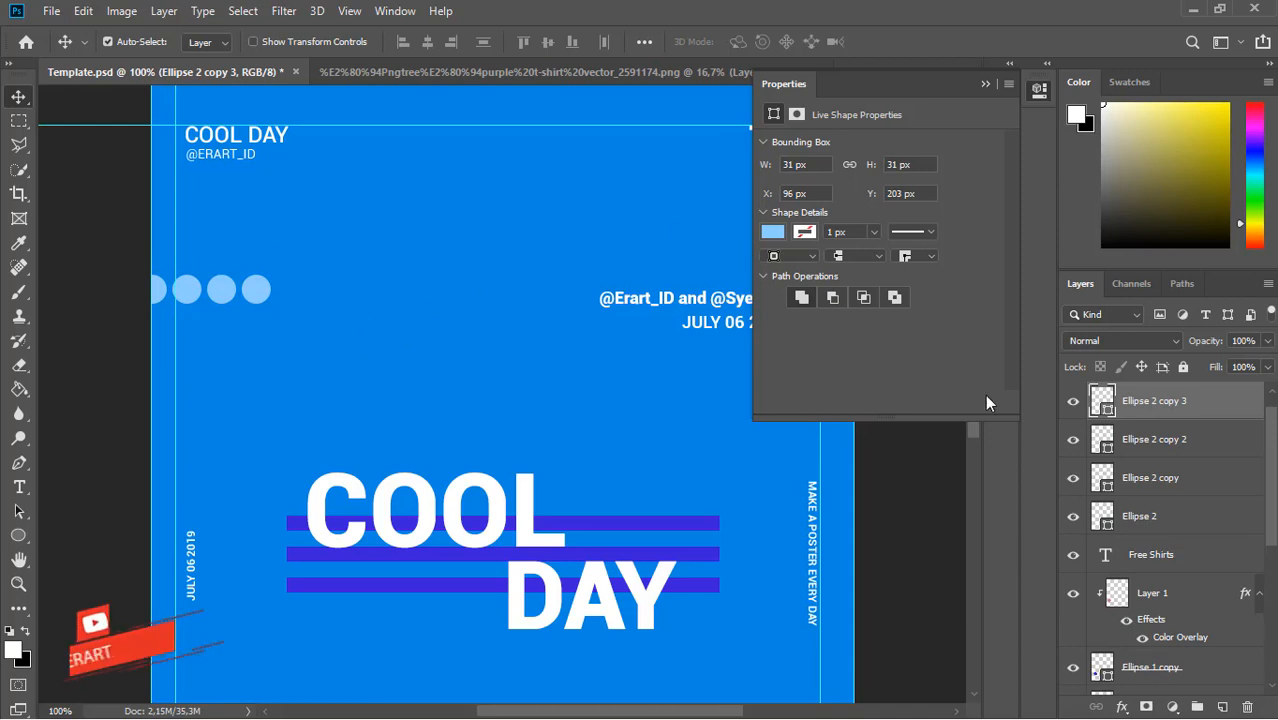
# Group the four light blue circles, duplicate the group and place the copy directly below as a second row at Y 238 px
pyautogui.keyDown('shift'); pyautogui.click(1101, 516); pyautogui.keyUp('shift')
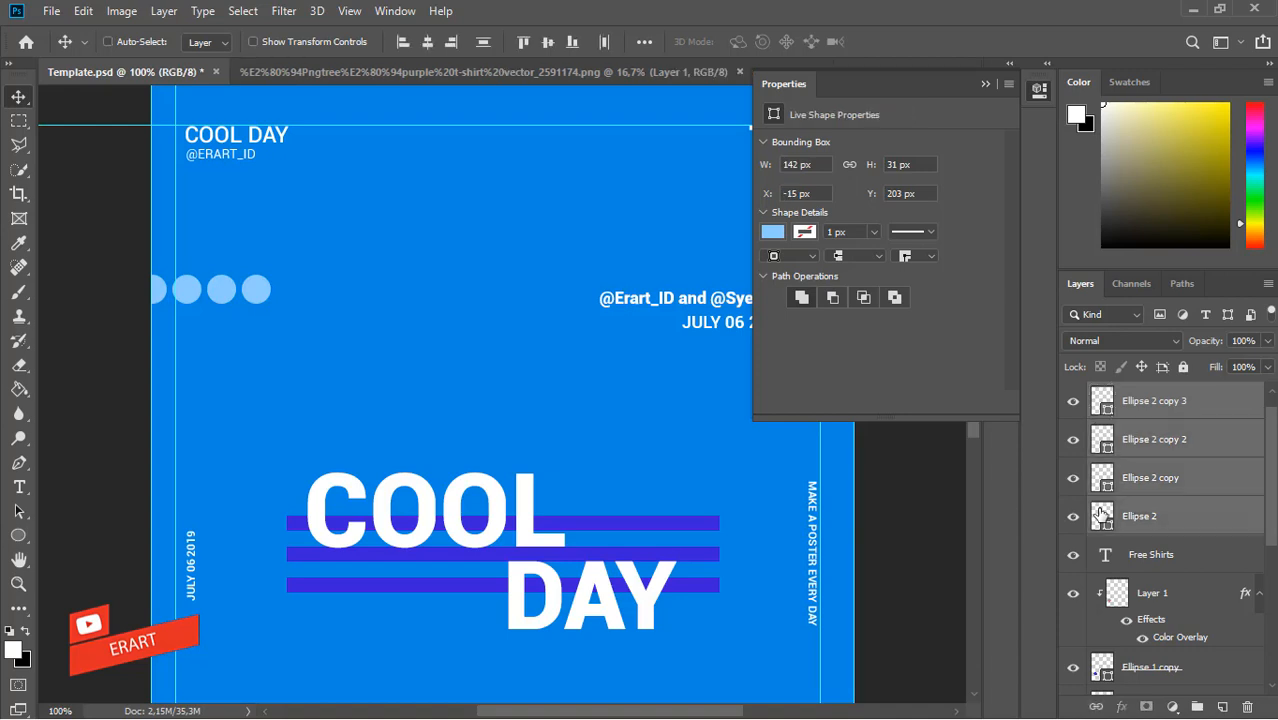
pyautogui.hotkey('ctrl', 'g')
pyautogui.hotkey('ctrl', 'j')
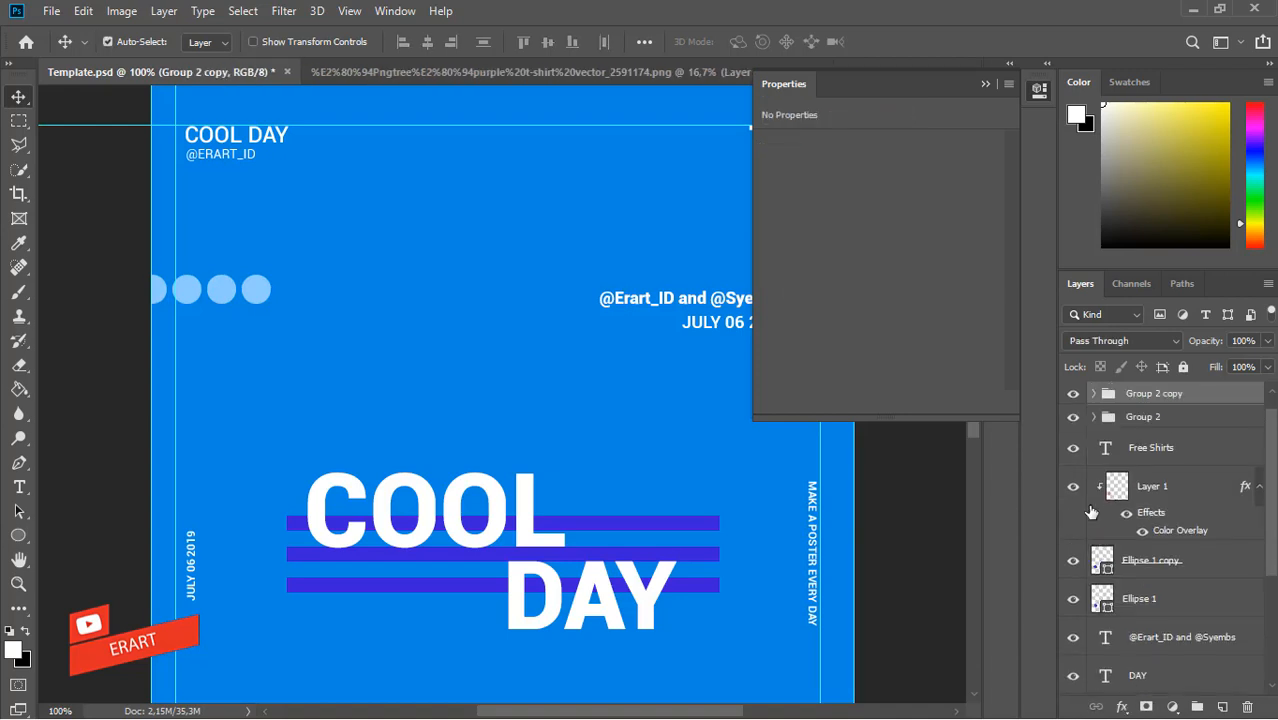
pyautogui.moveTo(258, 302); pyautogui.dragTo(261, 324)
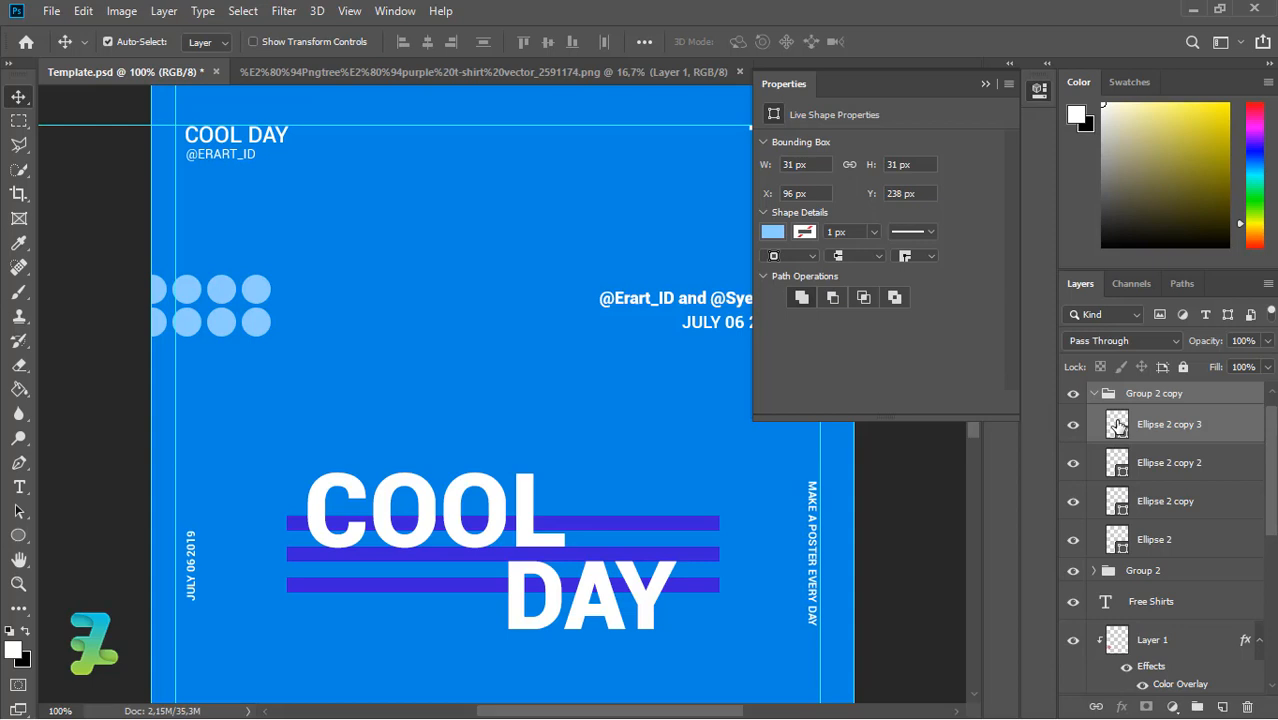
# Fill the rightmost circle of the lower row, Ellipse 2 copy 3, with dark blue #3373a2
pyautogui.click(1118, 425)
pyautogui.click(774, 233)
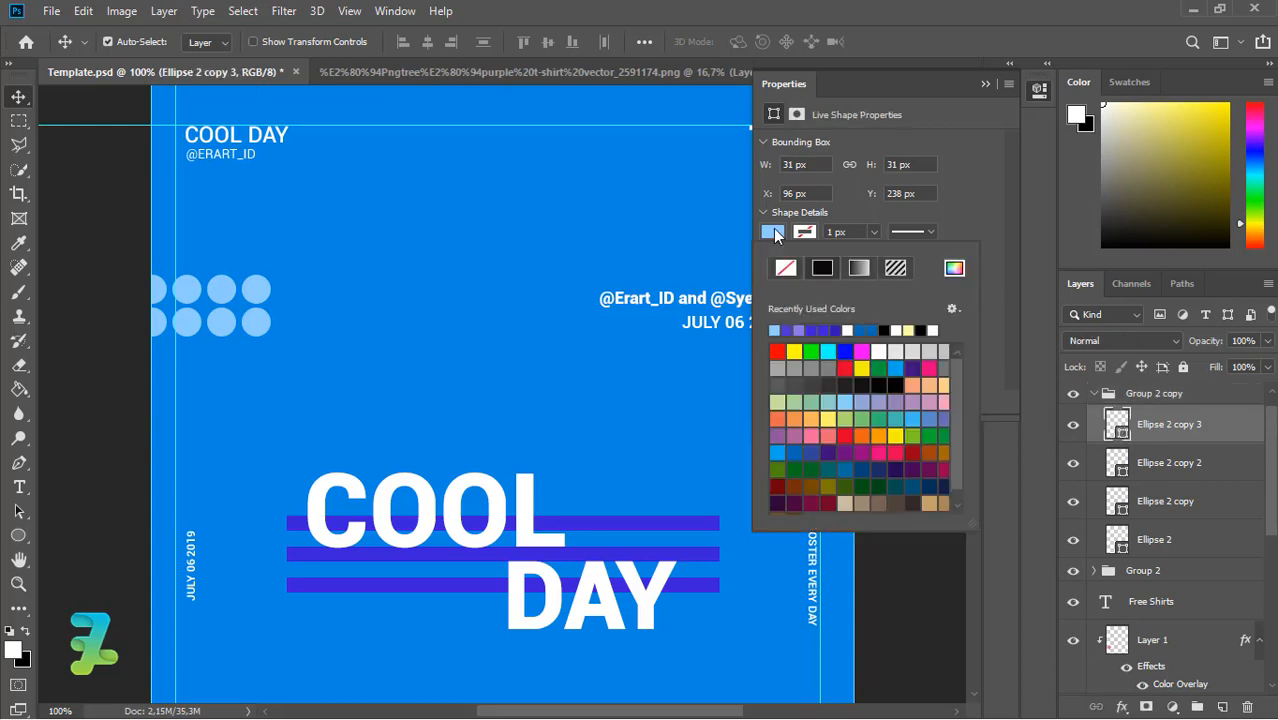
pyautogui.click(955, 268)
pyautogui.click(748, 150)
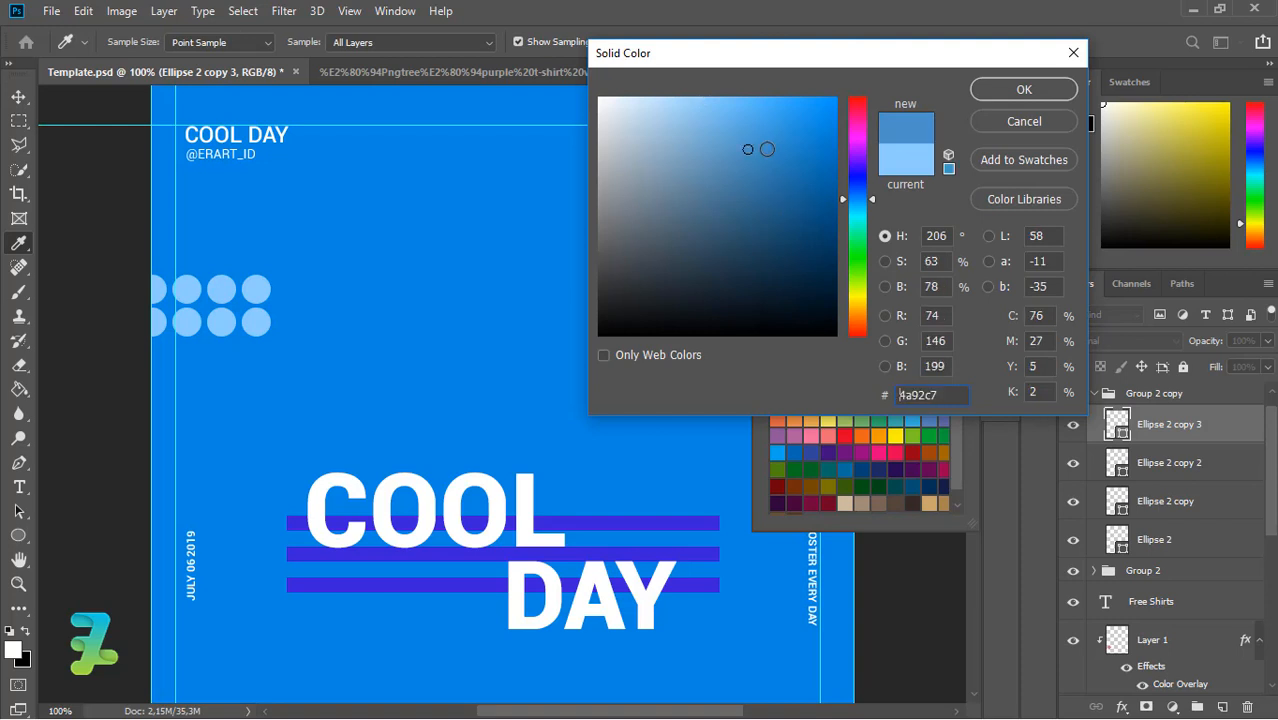
pyautogui.click(761, 184)
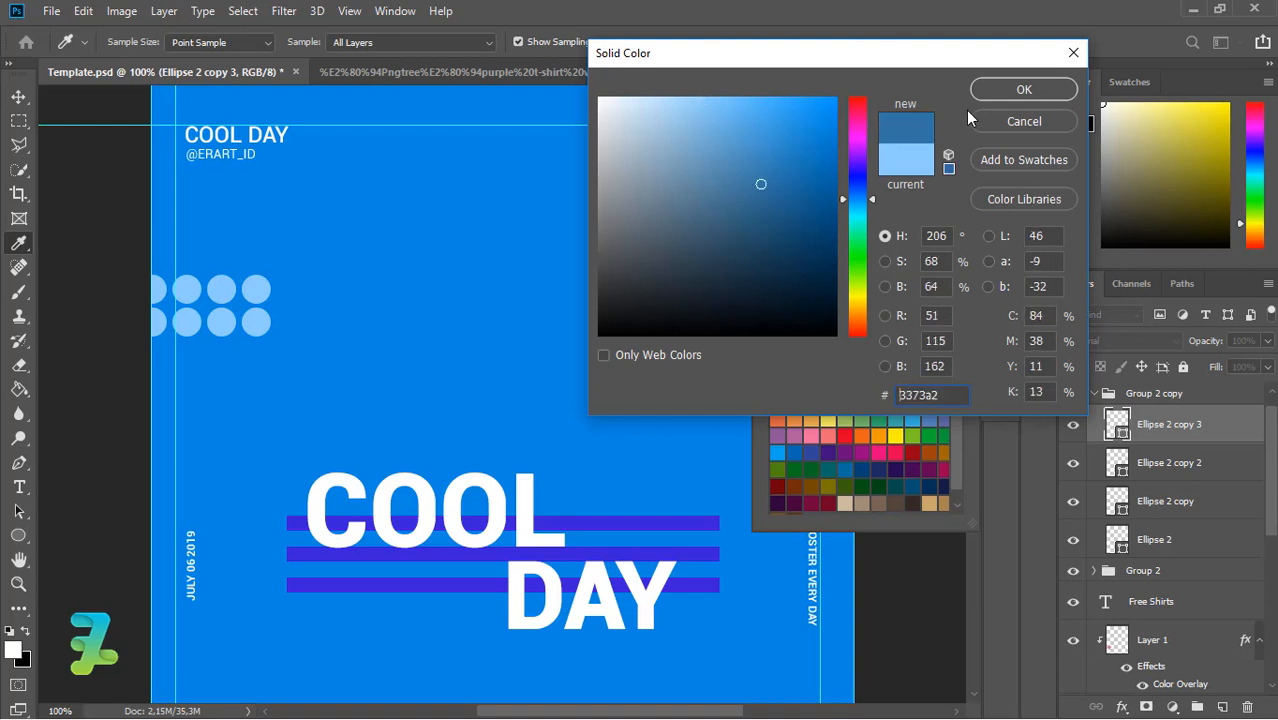
pyautogui.click(990, 91)
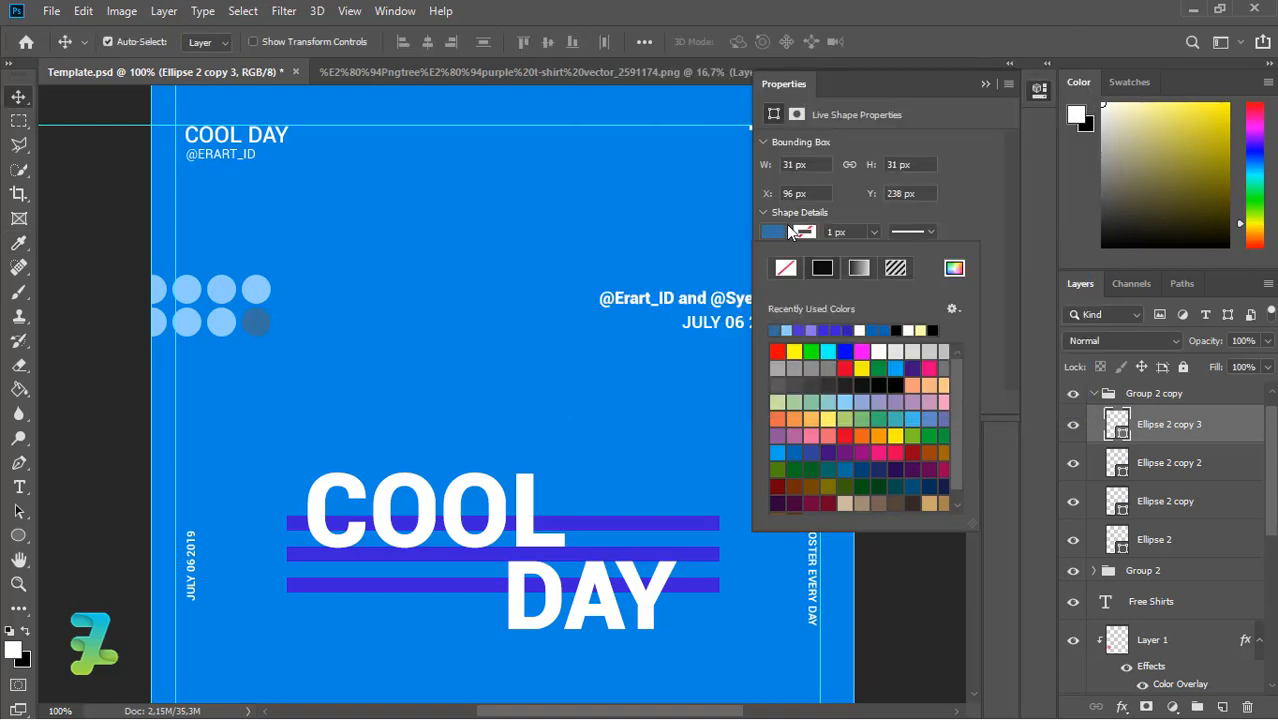
pyautogui.click(1119, 465)
pyautogui.click(1120, 465)
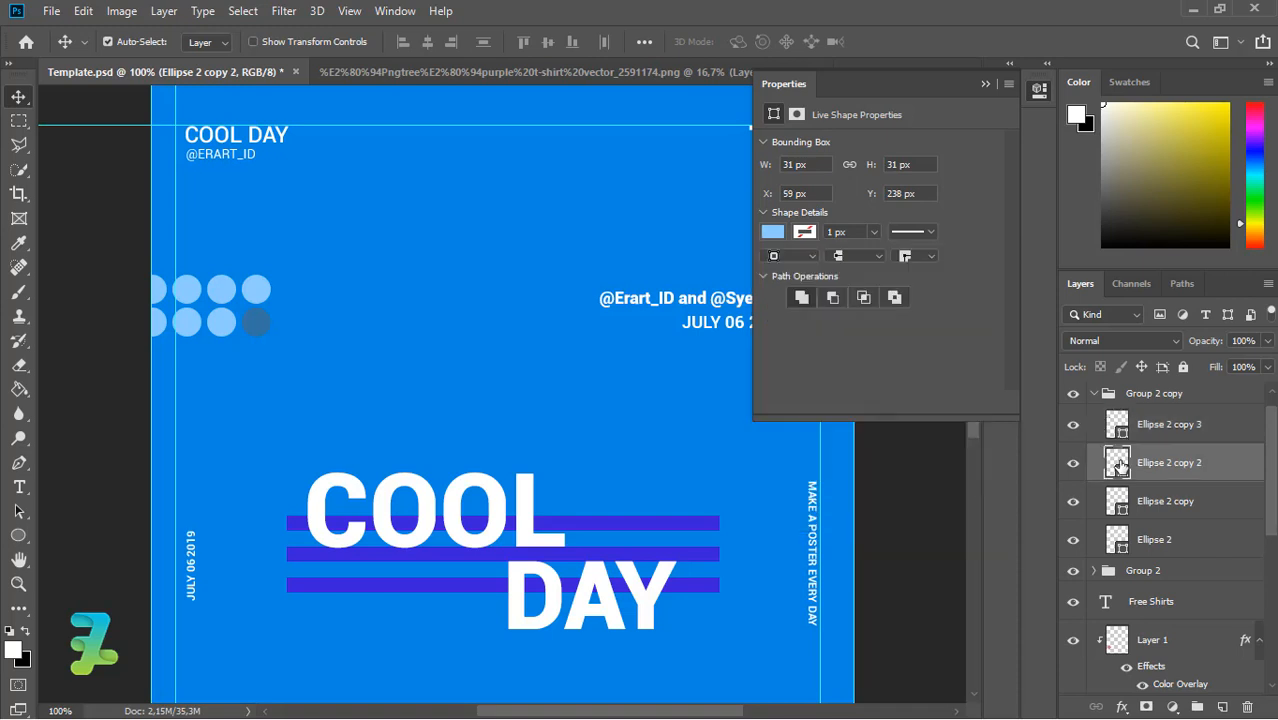
# Recolor the rightmost circle of the lower row, Ellipse 2 copy 3, to the lighter blue #4a8aba
pyautogui.hotkey('alt', ']')
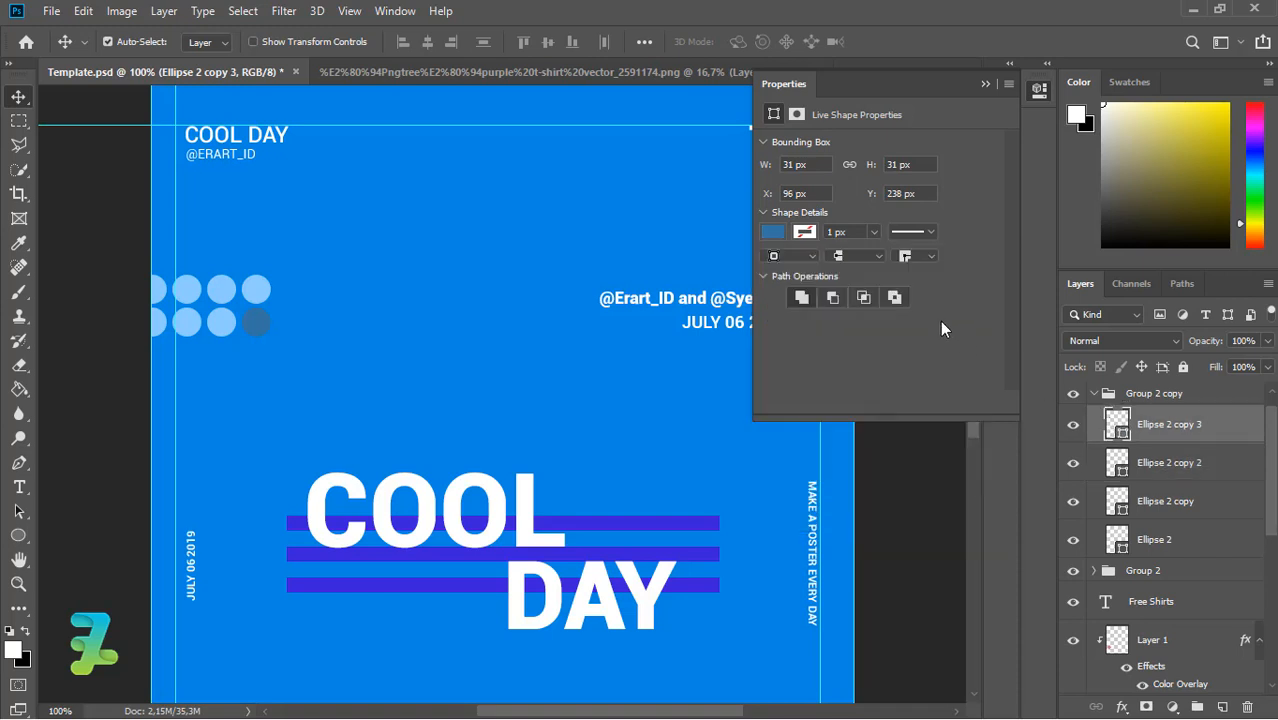
pyautogui.click(773, 233)
pyautogui.click(955, 268)
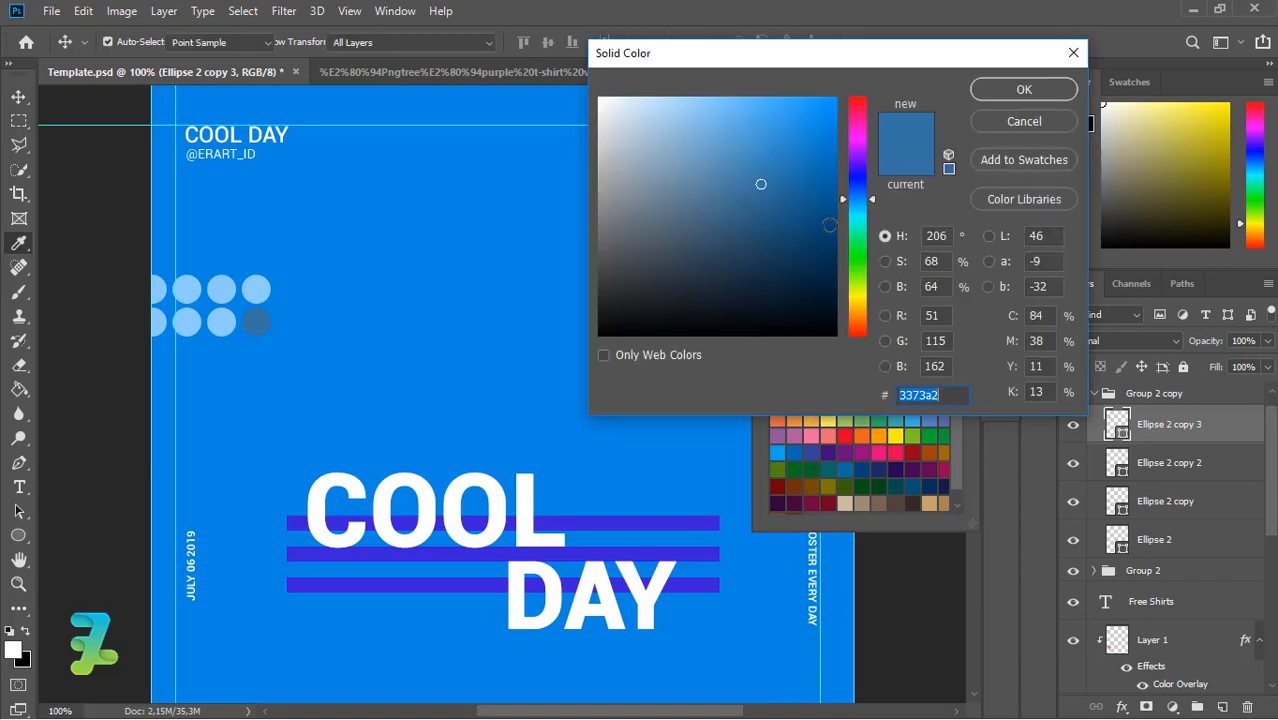
pyautogui.click(741, 162)
pyautogui.click(990, 91)
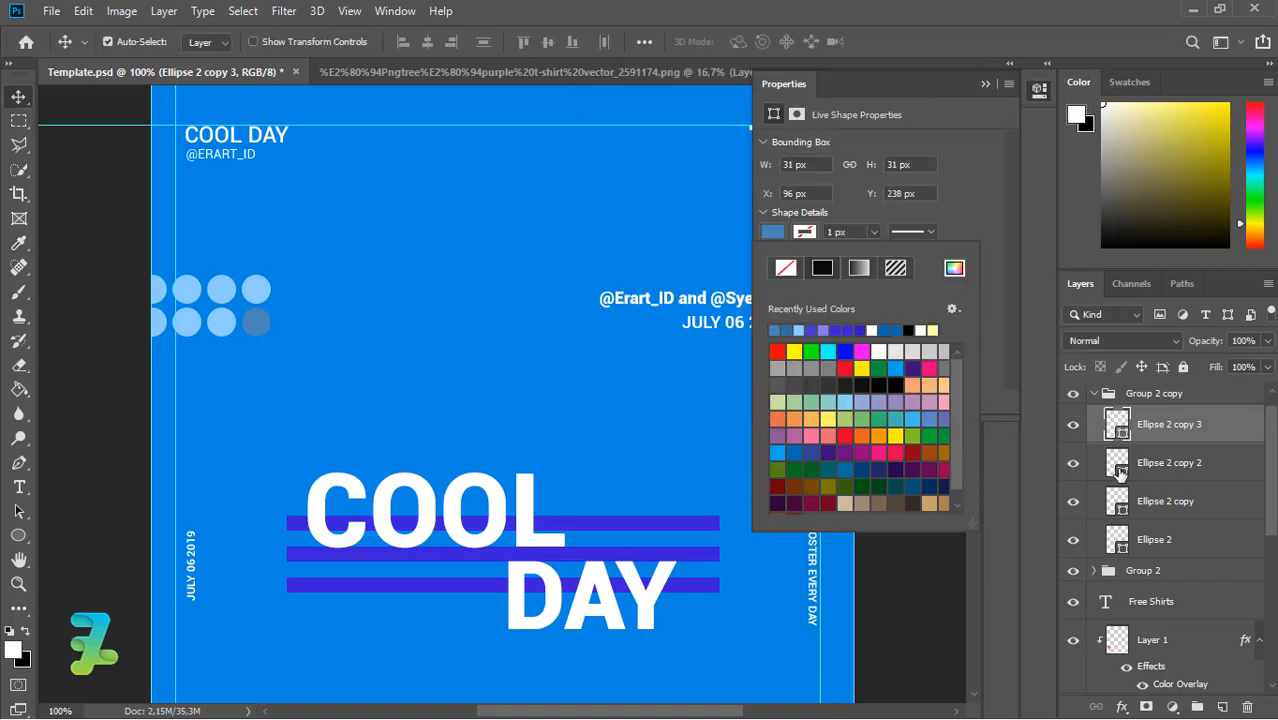
# Set the fill of the lower row's rightmost circle, Ellipse 2 copy 3, to the more saturated blue #207bbf
pyautogui.click(1110, 425)
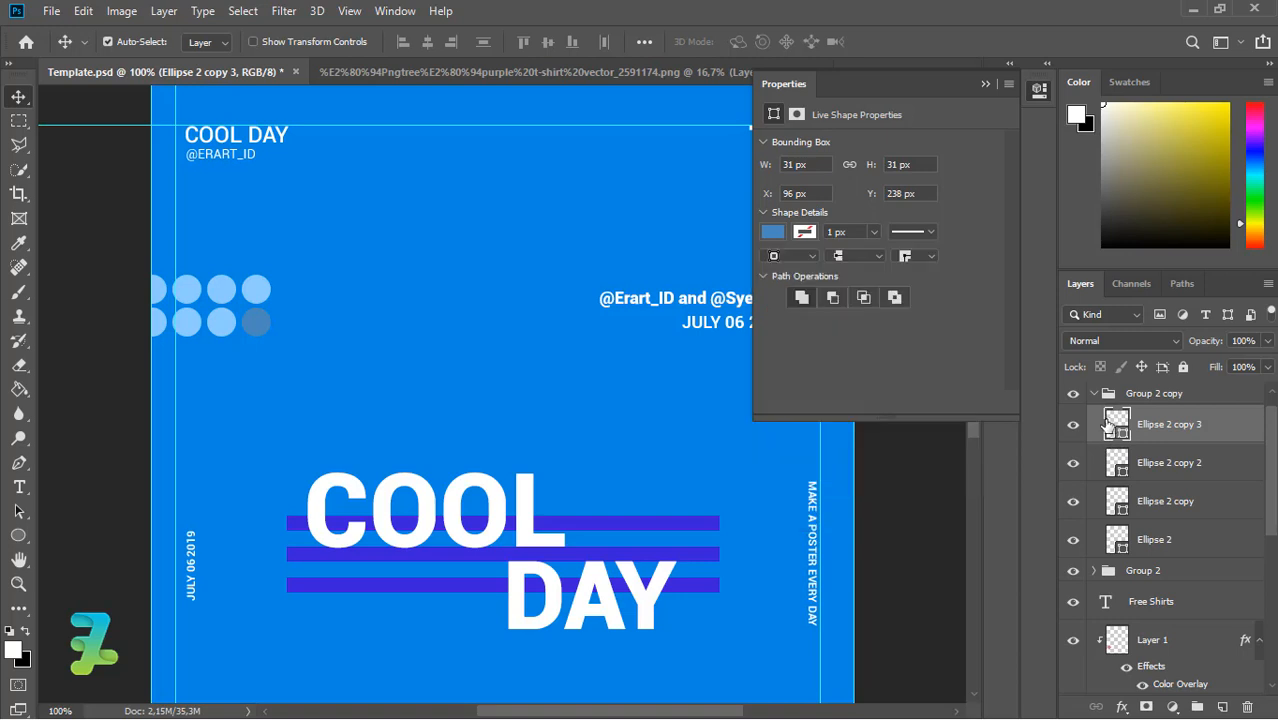
pyautogui.click(801, 234)
pyautogui.click(953, 268)
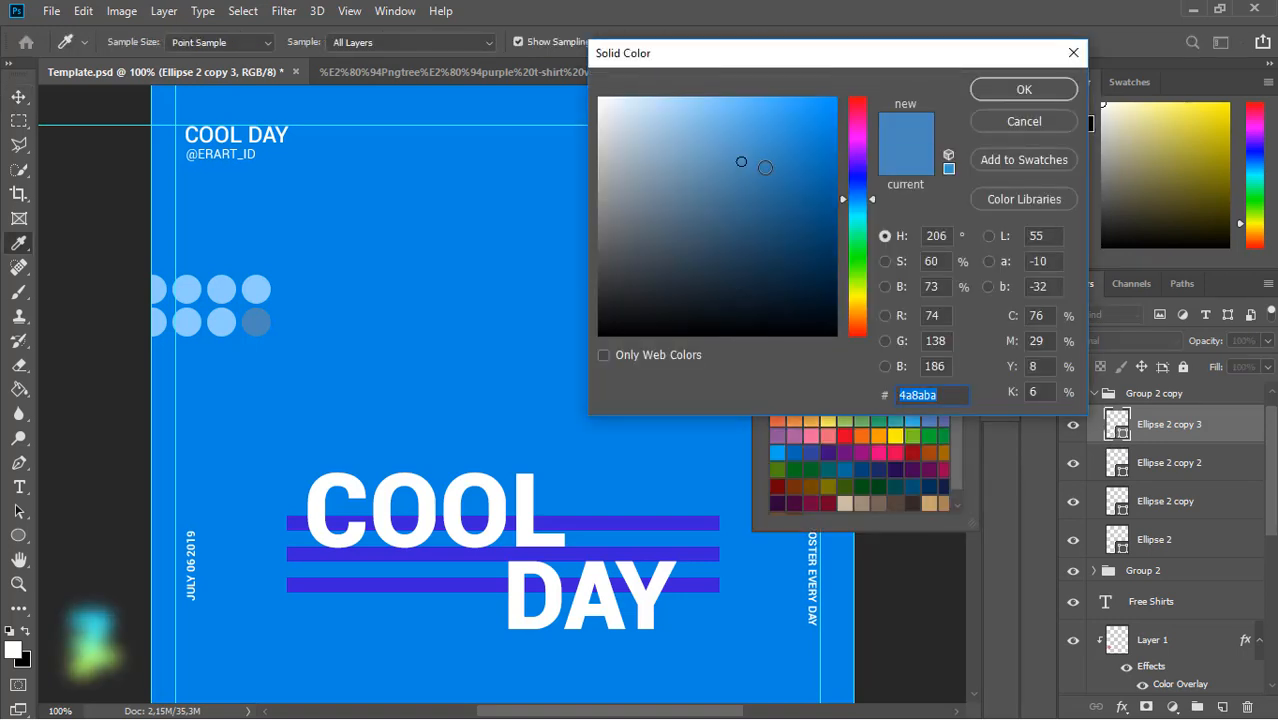
pyautogui.moveTo(765, 160); pyautogui.dragTo(797, 157)
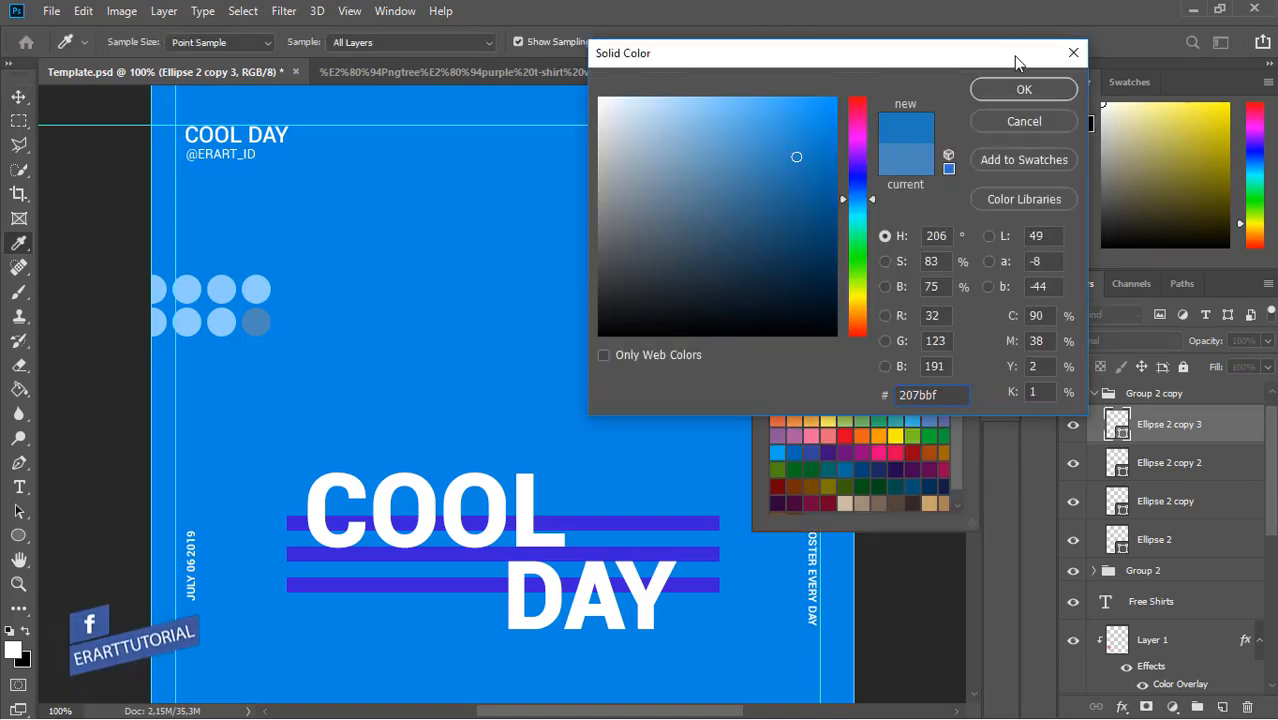
pyautogui.click(1050, 89)
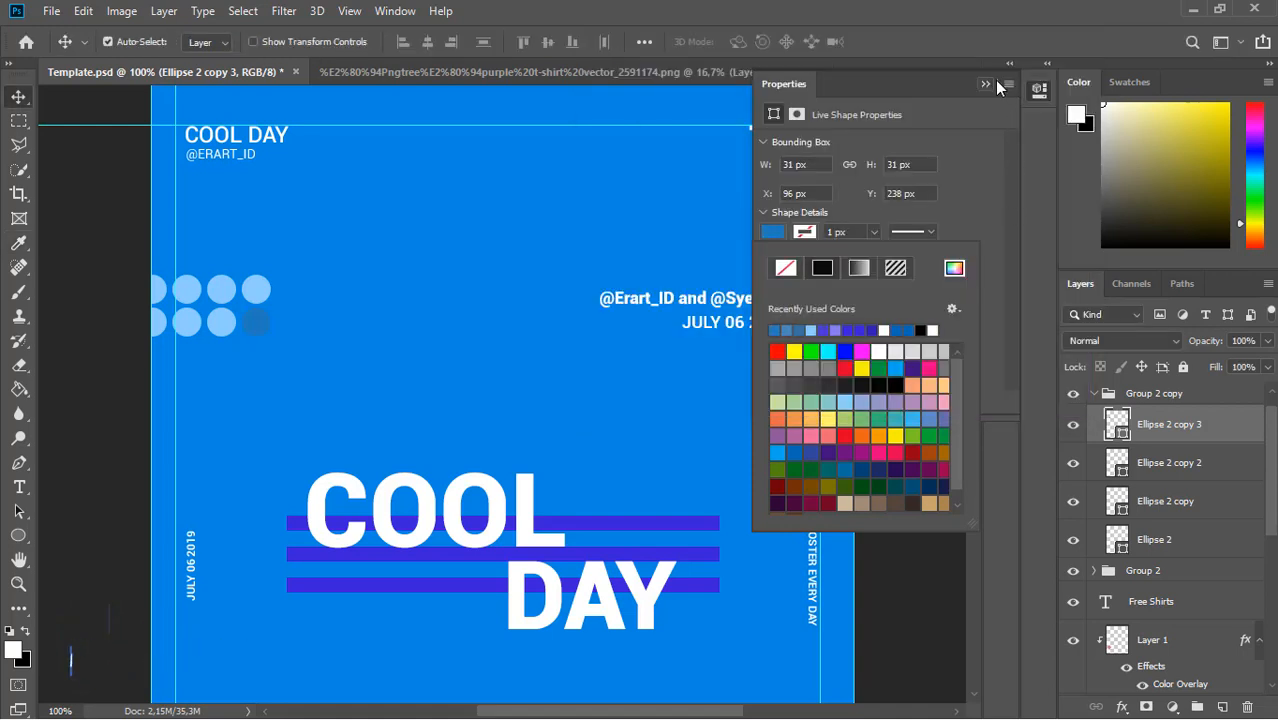
# Fill the three remaining circles of the lower row with the same recently used blue #207bbf
pyautogui.click(1117, 460)
pyautogui.hotkey('alt', '[')
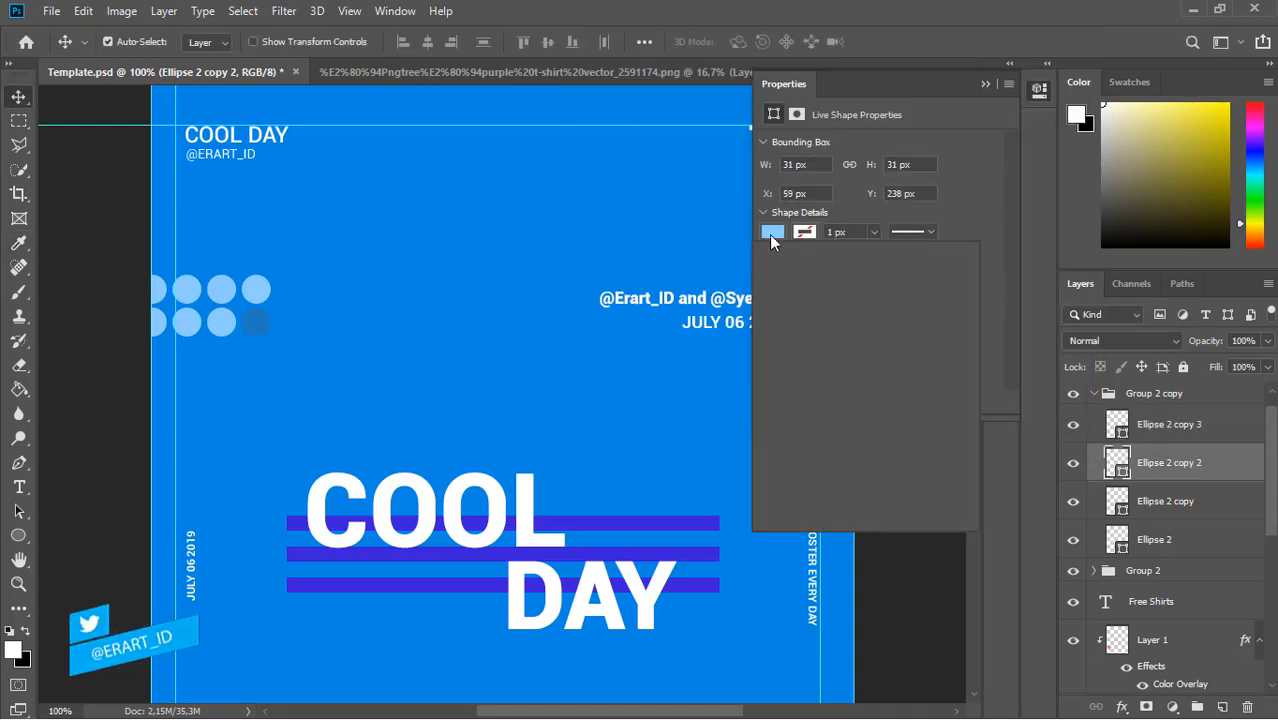
pyautogui.click(772, 232)
pyautogui.doubleClick(782, 322)
pyautogui.hotkey('alt', '[')
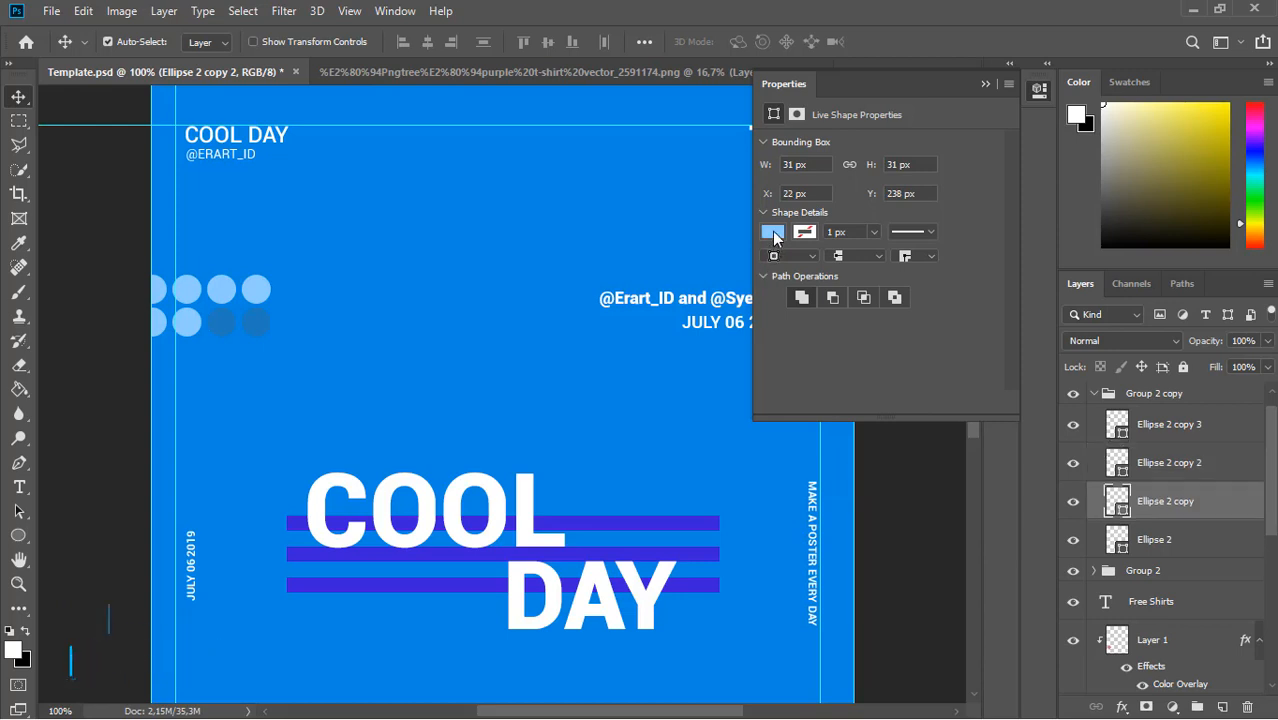
pyautogui.click(772, 232)
pyautogui.click(780, 330)
pyautogui.click(1118, 527)
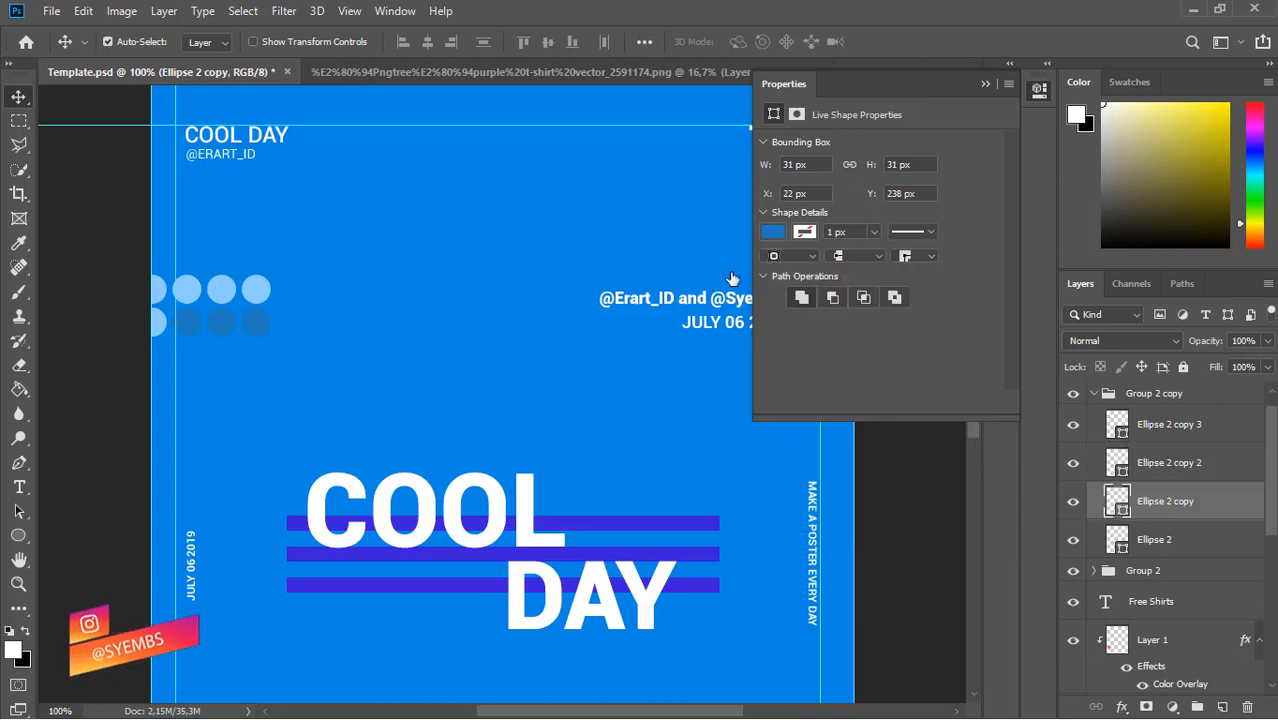
pyautogui.hotkey('alt', '[')
pyautogui.click(772, 232)
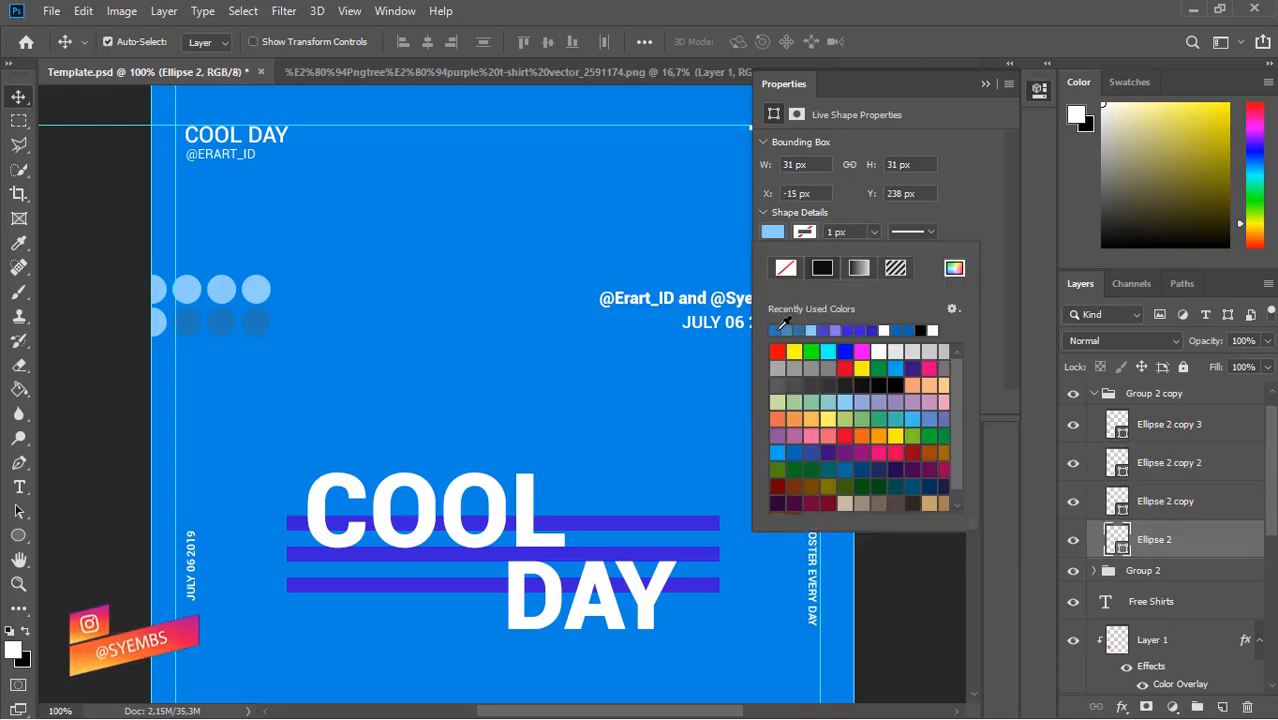
pyautogui.click(1036, 94)
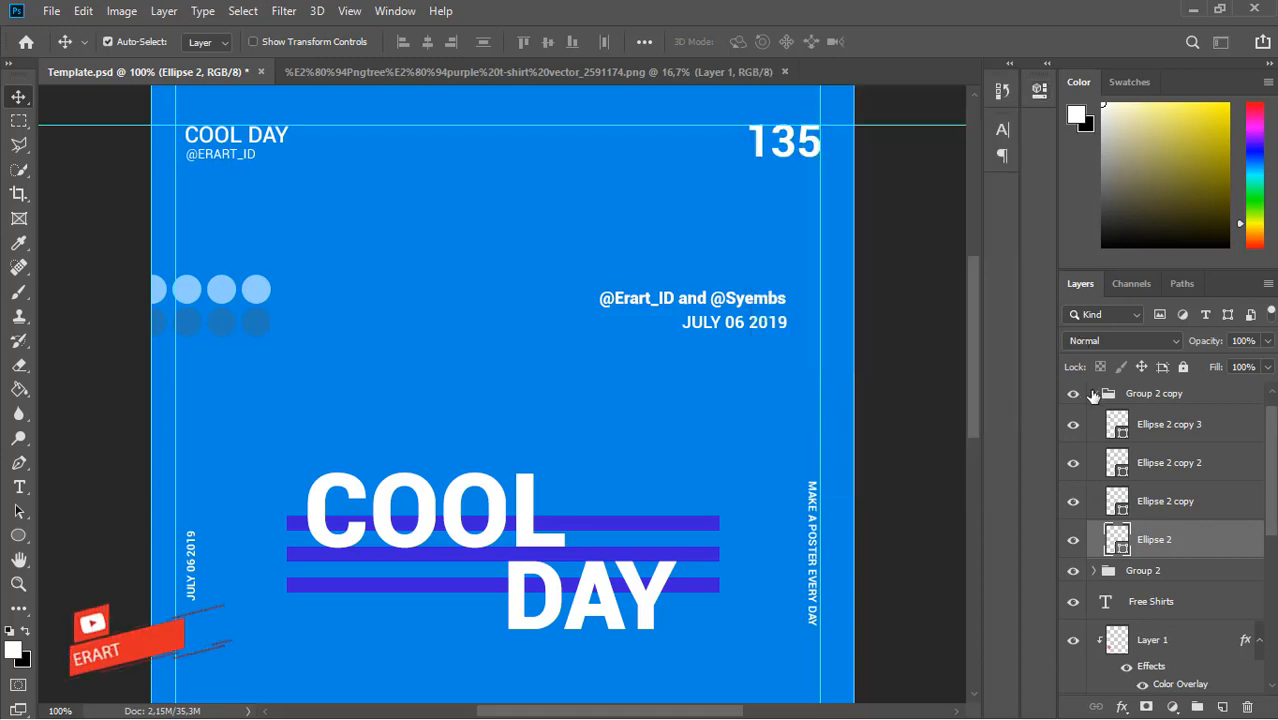
# Group the two rows of blue circles, Group 2 and Group 2 copy, into one group
pyautogui.click(1093, 393)
pyautogui.keyDown('ctrl'); pyautogui.click(1187, 422); pyautogui.keyUp('ctrl')
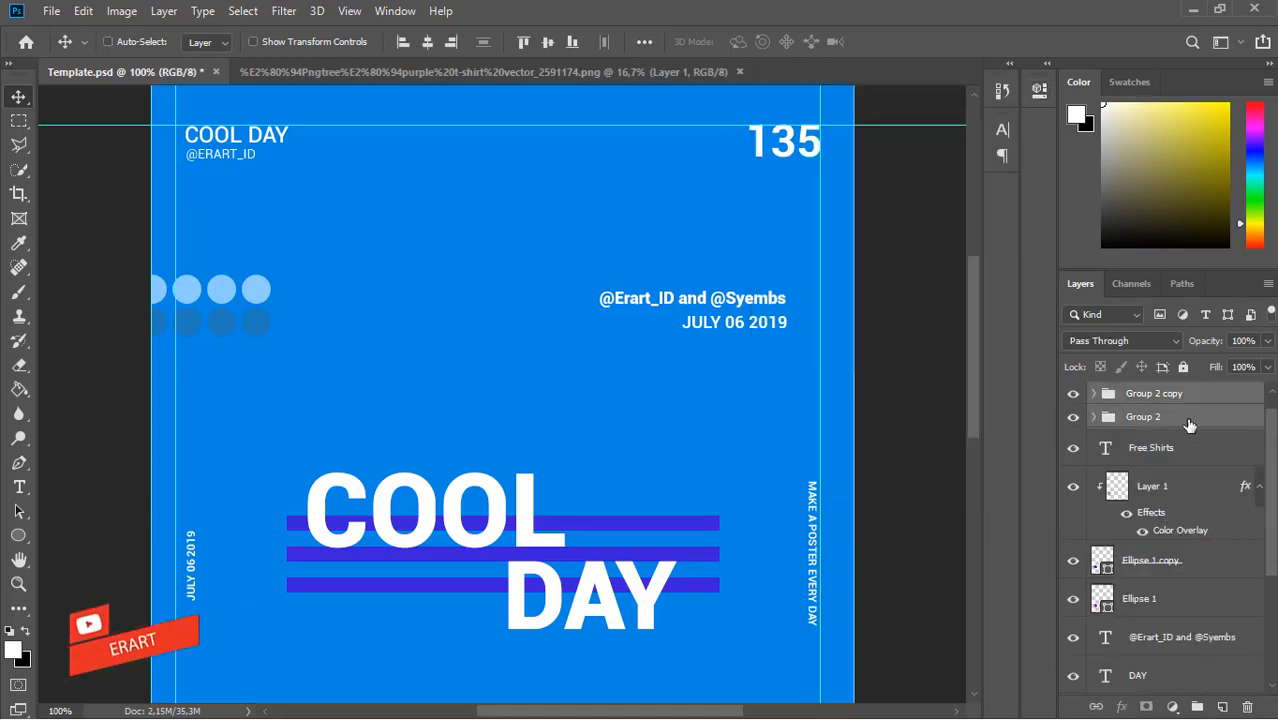
pyautogui.hotkey('ctrl', 'g')
# Set up the Ellipse tool with no fill and a custom light blue stroke colour
pyautogui.moveTo(969, 295); pyautogui.dragTo(967, 243)
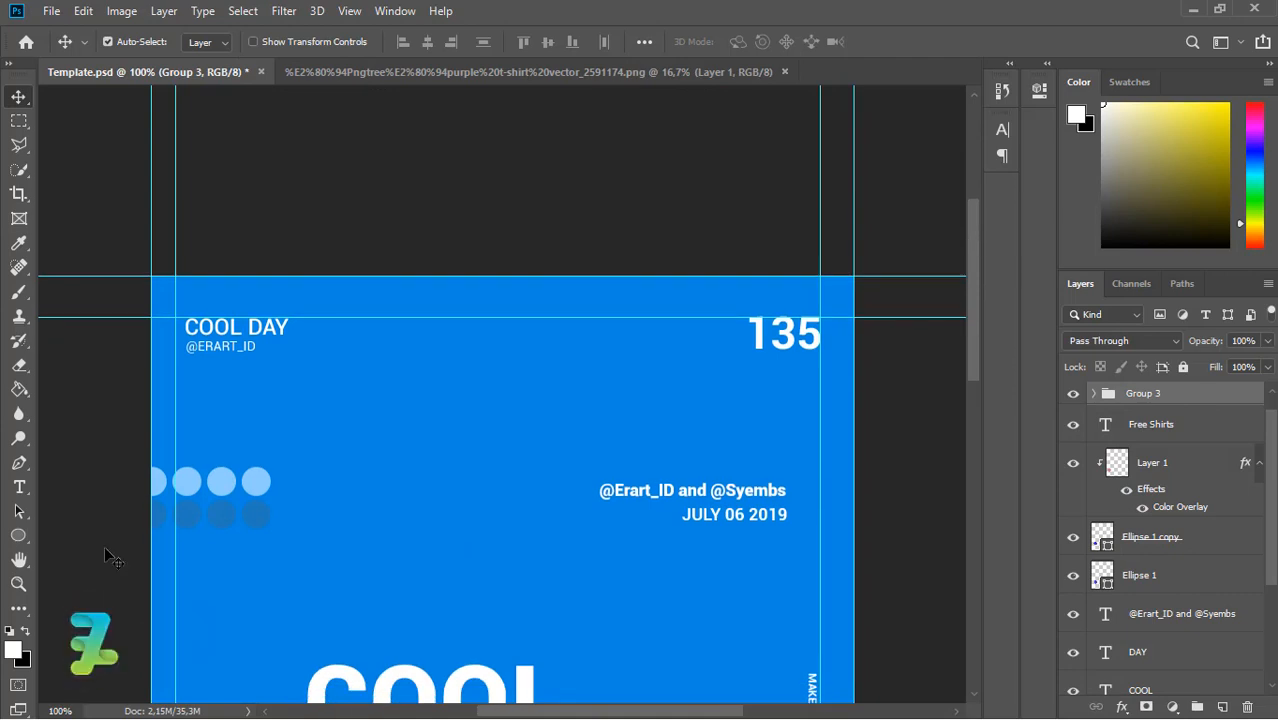
pyautogui.click(18, 537)
pyautogui.click(211, 42)
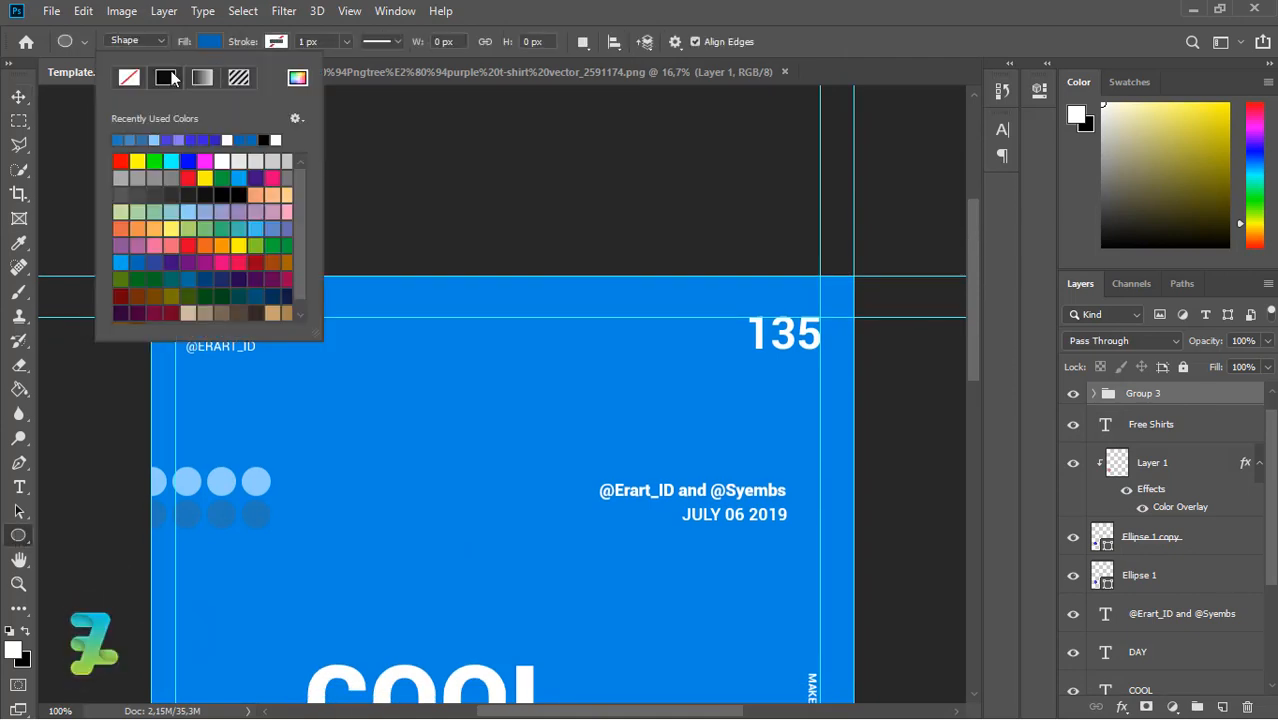
pyautogui.click(128, 77)
pyautogui.click(276, 41)
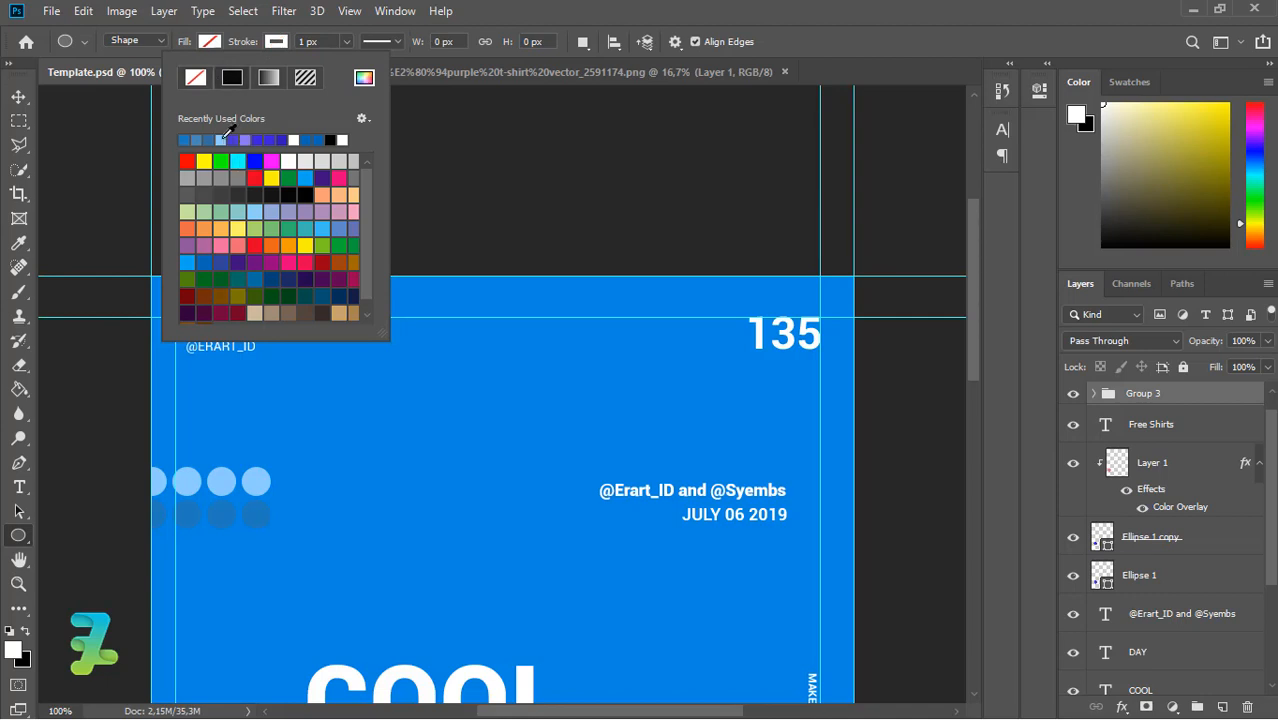
pyautogui.click(364, 78)
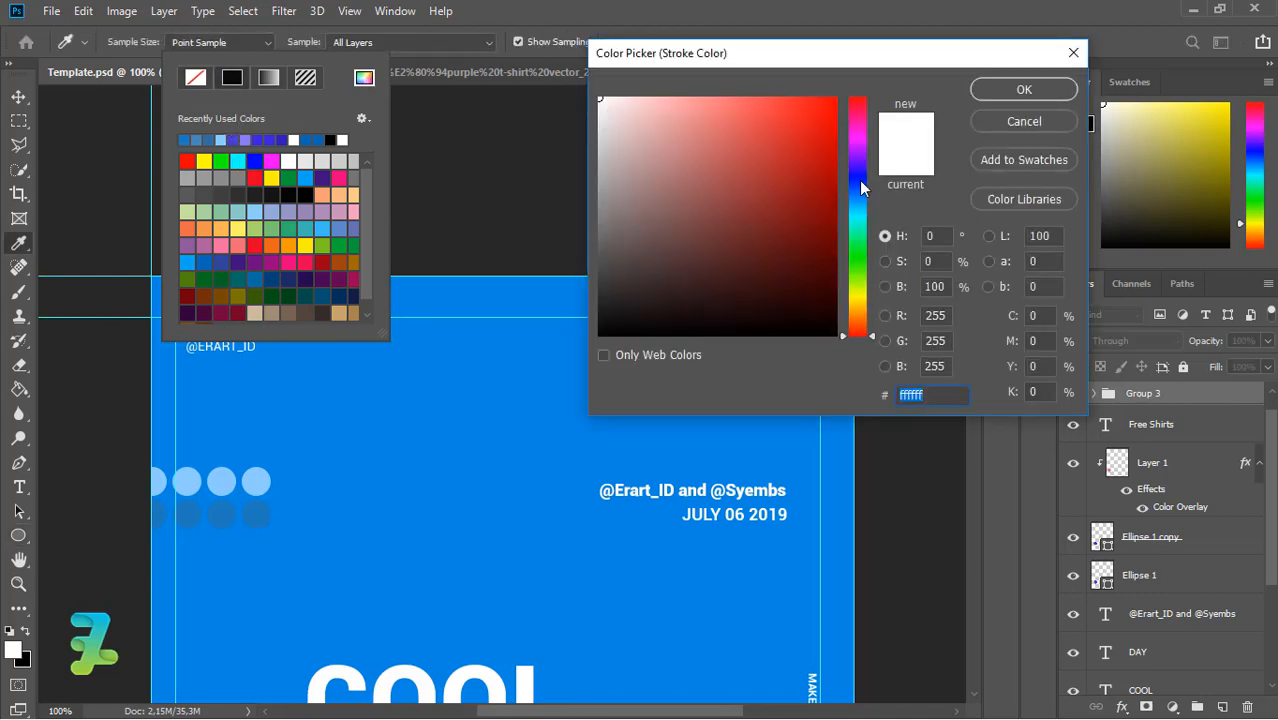
pyautogui.moveTo(859, 178); pyautogui.dragTo(858, 201)
pyautogui.moveTo(740, 150); pyautogui.dragTo(752, 120)
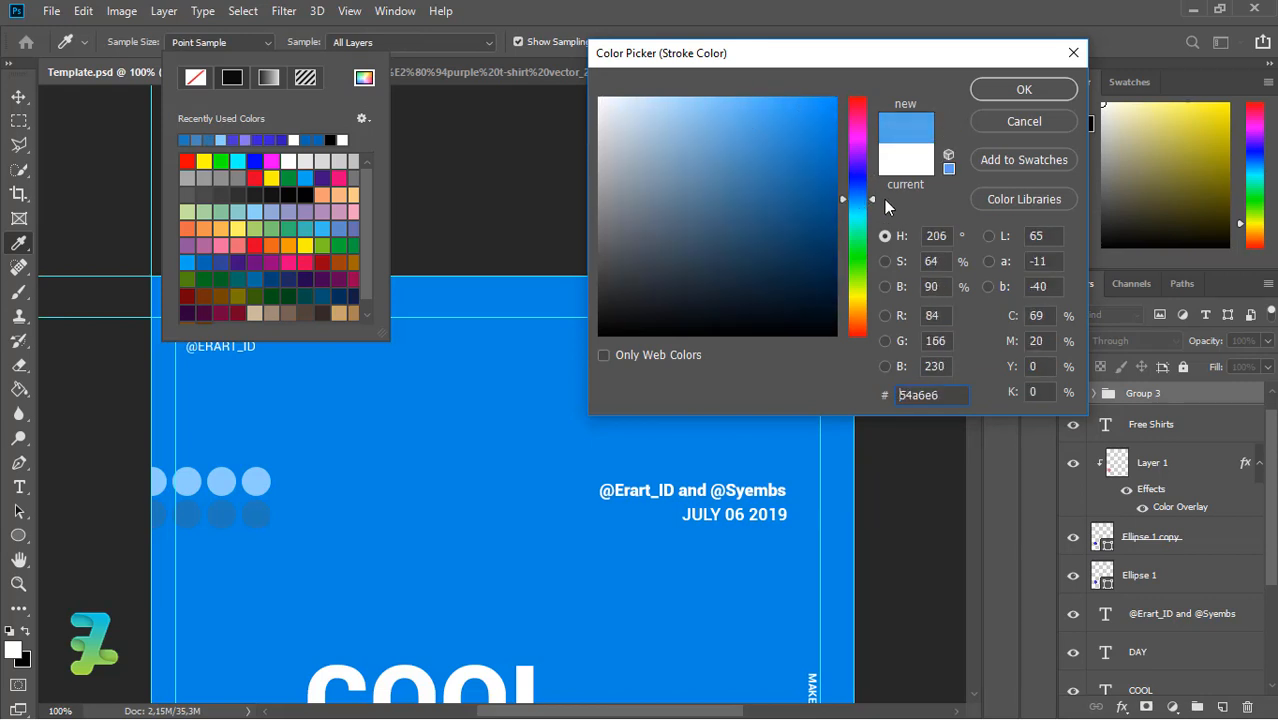
pyautogui.moveTo(868, 207)
pyautogui.mouseDown()
pyautogui.moveTo(862, 229)
pyautogui.moveTo(862, 199)
pyautogui.mouseUp()
pyautogui.click(1023, 90)
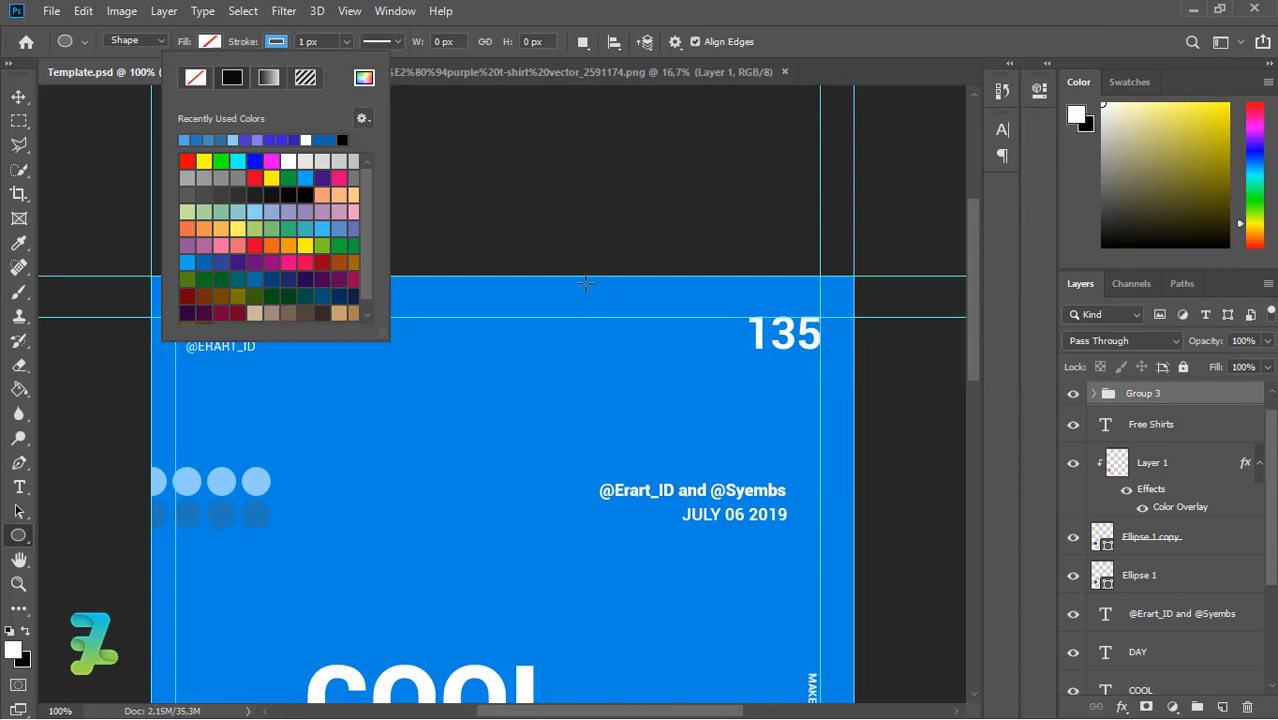
# Draw a ring about 116 px across near the poster's top centre and set its stroke width to 19.17 px
pyautogui.click(347, 44)
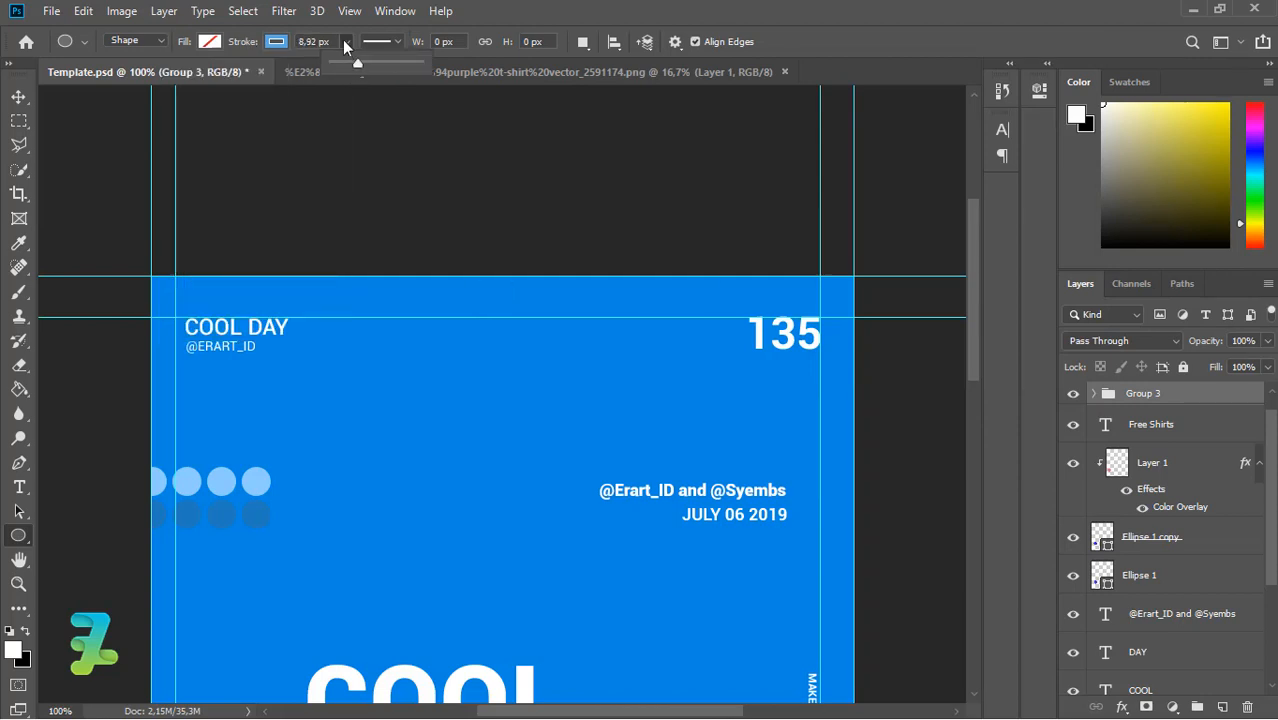
pyautogui.press('Return')
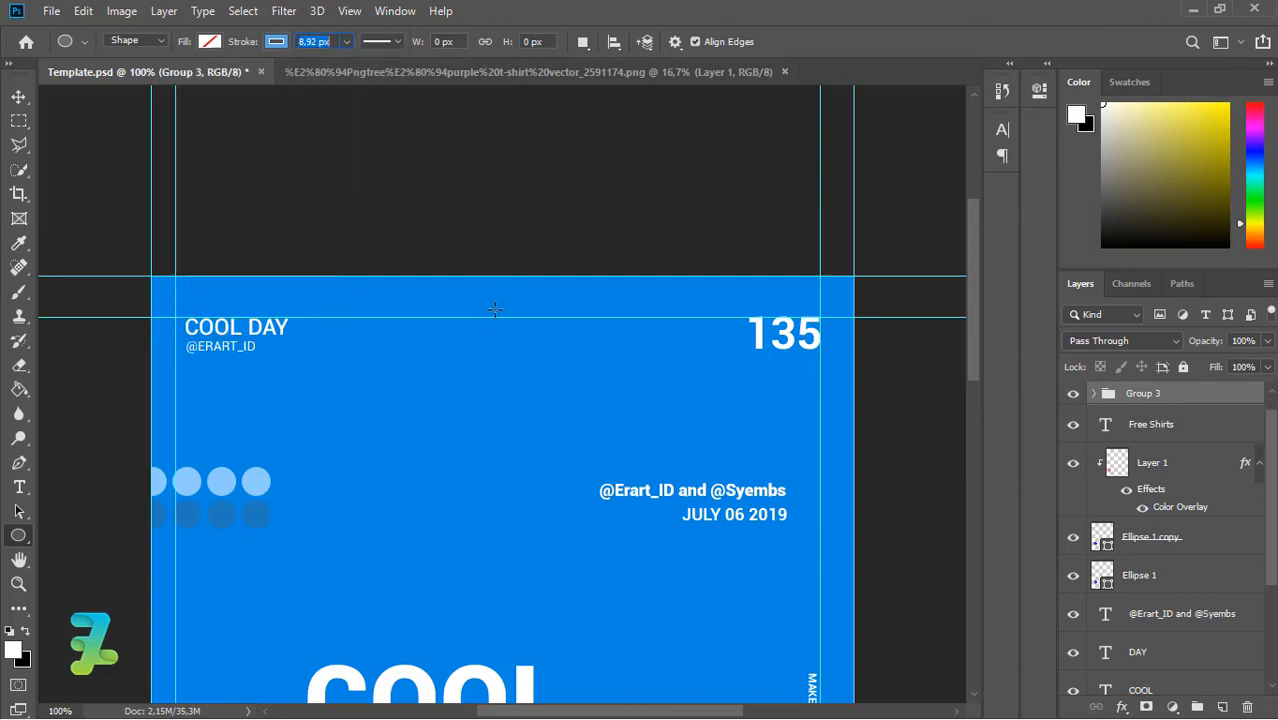
pyautogui.moveTo(495, 309)
pyautogui.mouseDown()
pyautogui.moveTo(592, 335)
pyautogui.moveTo(618, 368)
pyautogui.moveTo(608, 418)
pyautogui.mouseUp()
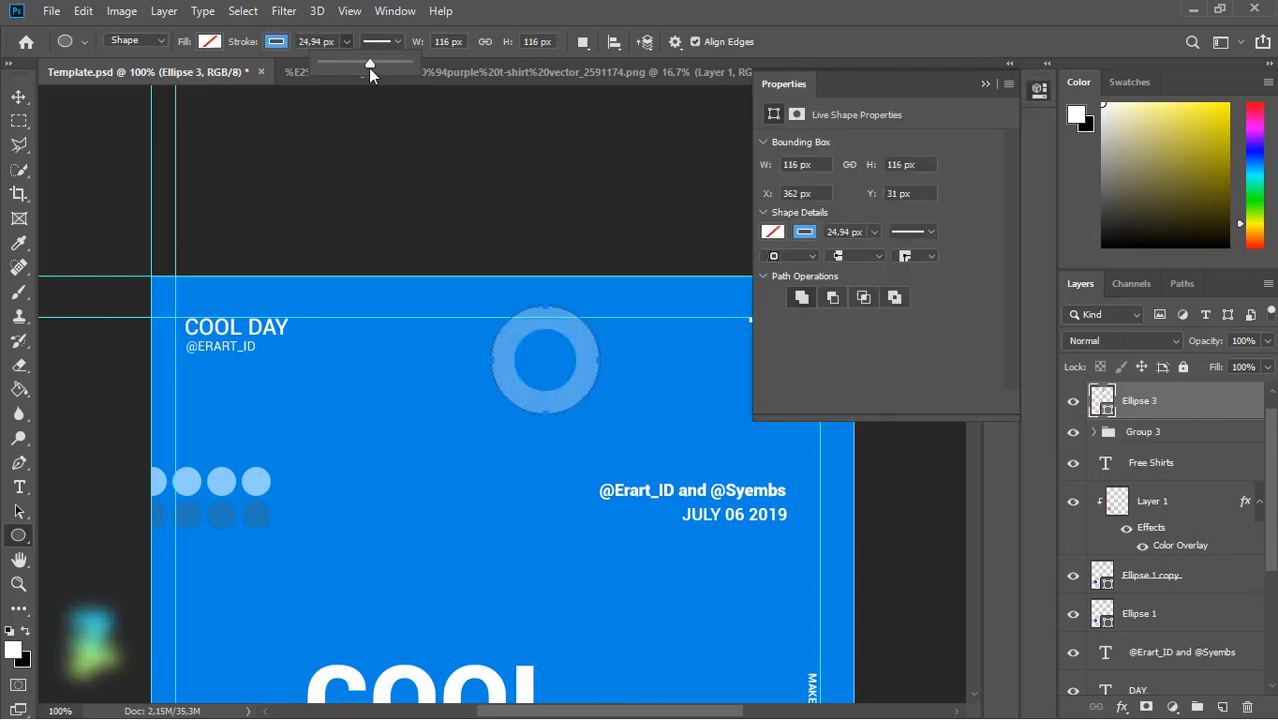
pyautogui.moveTo(368, 67); pyautogui.dragTo(361, 67)
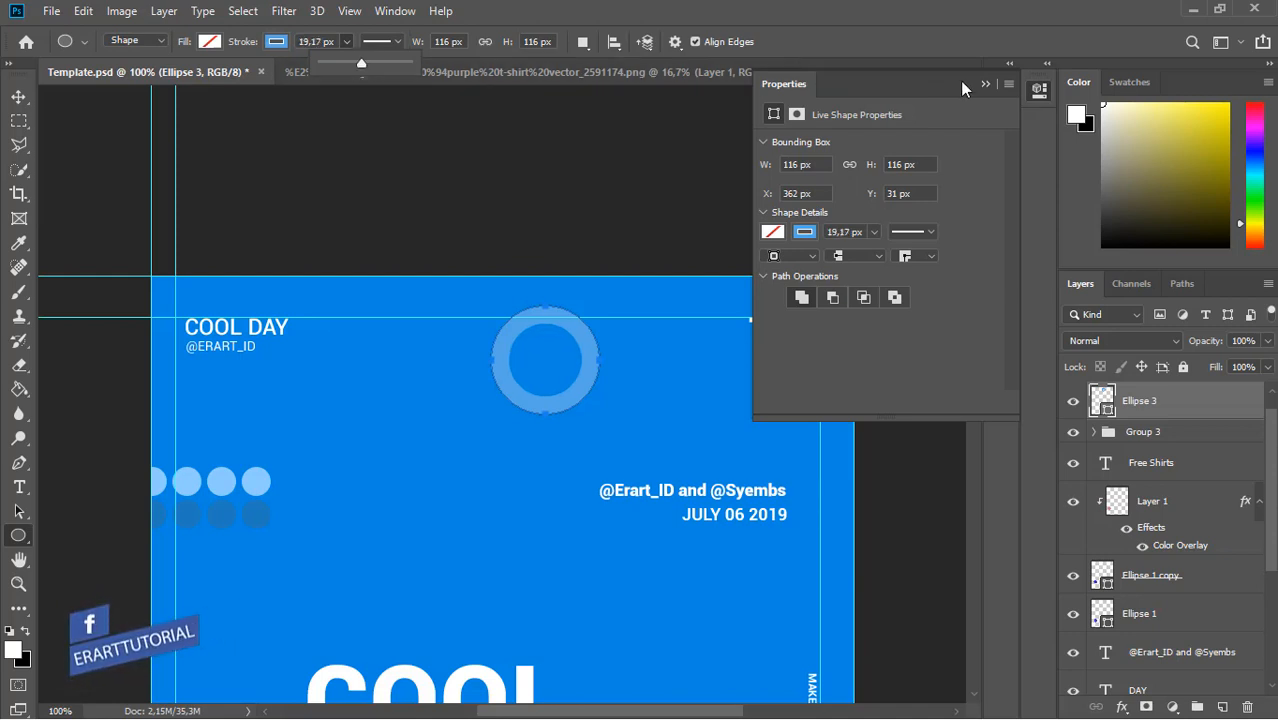
# Move the ring up so the poster's top edge crops it, and duplicate it twice into a horizontal row of three
pyautogui.press('v')
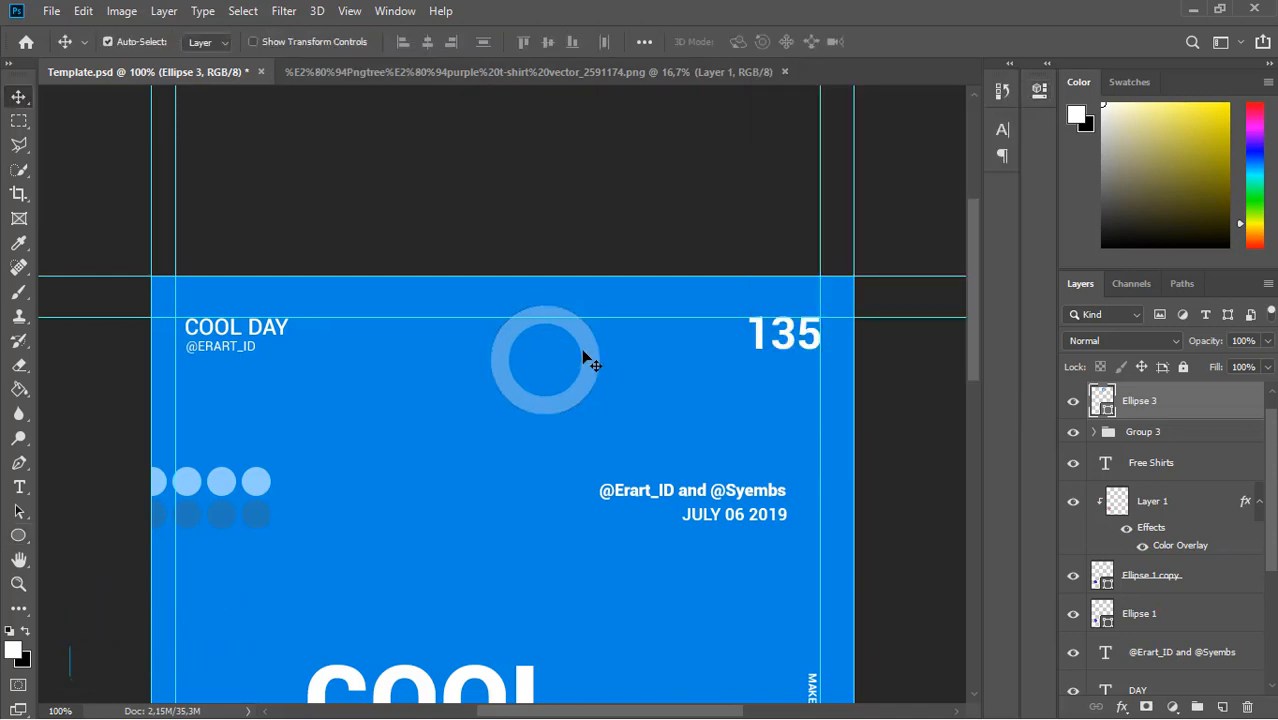
pyautogui.moveTo(588, 368); pyautogui.dragTo(519, 297)
pyautogui.hotkey('ctrl', 'j')
pyautogui.hotkey('ctrl', 'j')
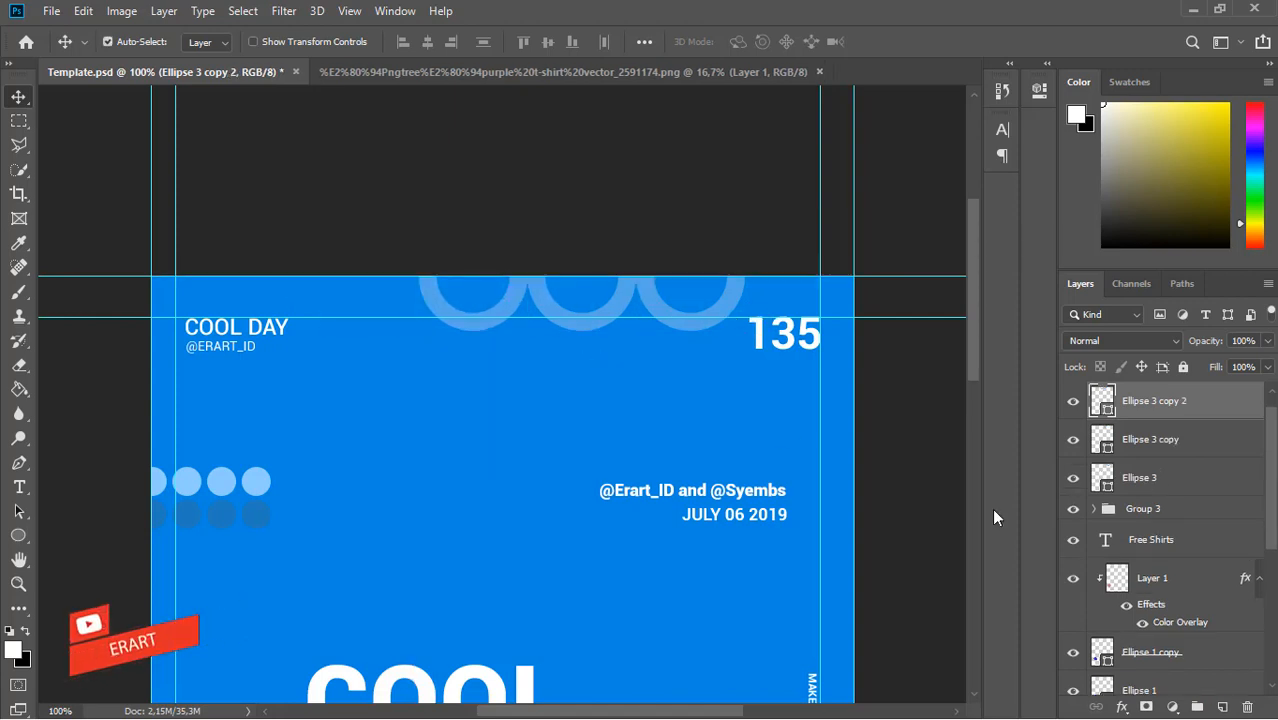
# Select all three rings and shift the row right along the top edge, toward the number 135
pyautogui.keyDown('shift'); pyautogui.click(1104, 474); pyautogui.keyUp('shift')
pyautogui.press('Right')
pyautogui.press('Right')
pyautogui.press('Right')
pyautogui.press('Right')
pyautogui.press('Right')
pyautogui.press('Right')
pyautogui.press('Right')
pyautogui.press('Right')
pyautogui.press('Right')
pyautogui.press('Right')
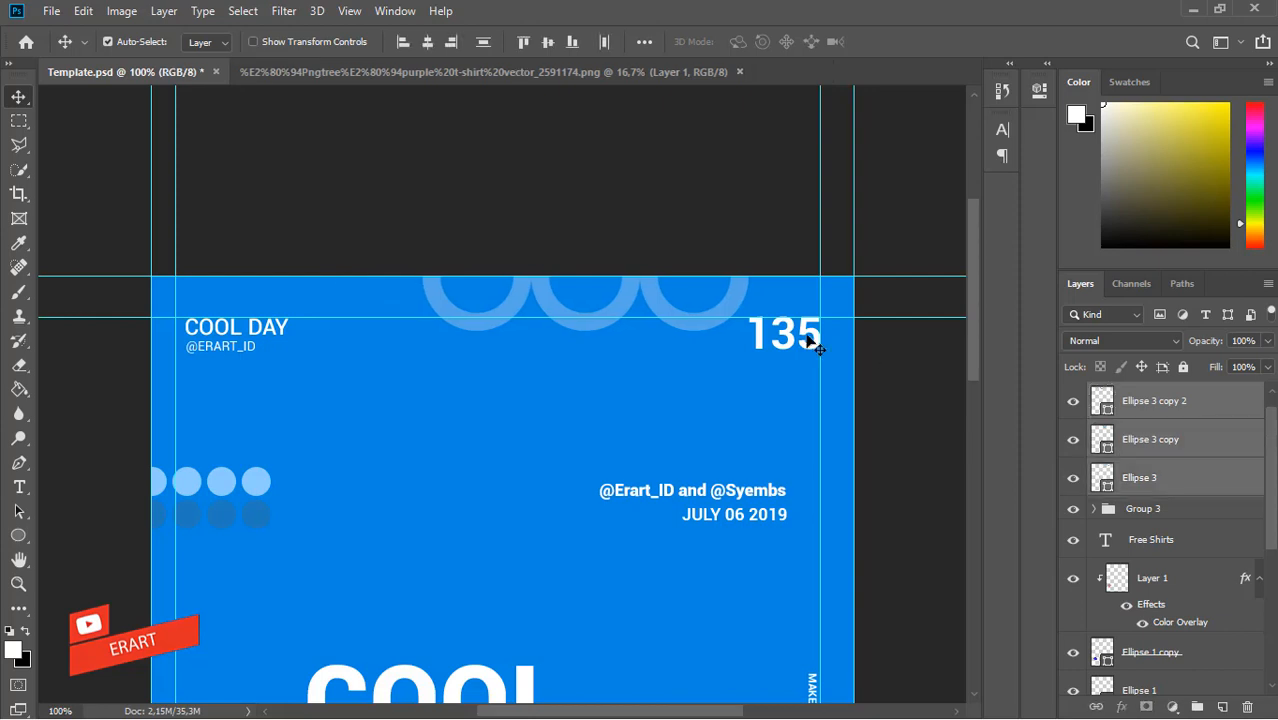
pyautogui.press('Right')
pyautogui.press('Right')
pyautogui.press('Right')
pyautogui.press('Right')
pyautogui.press('Right')
pyautogui.press('Right')
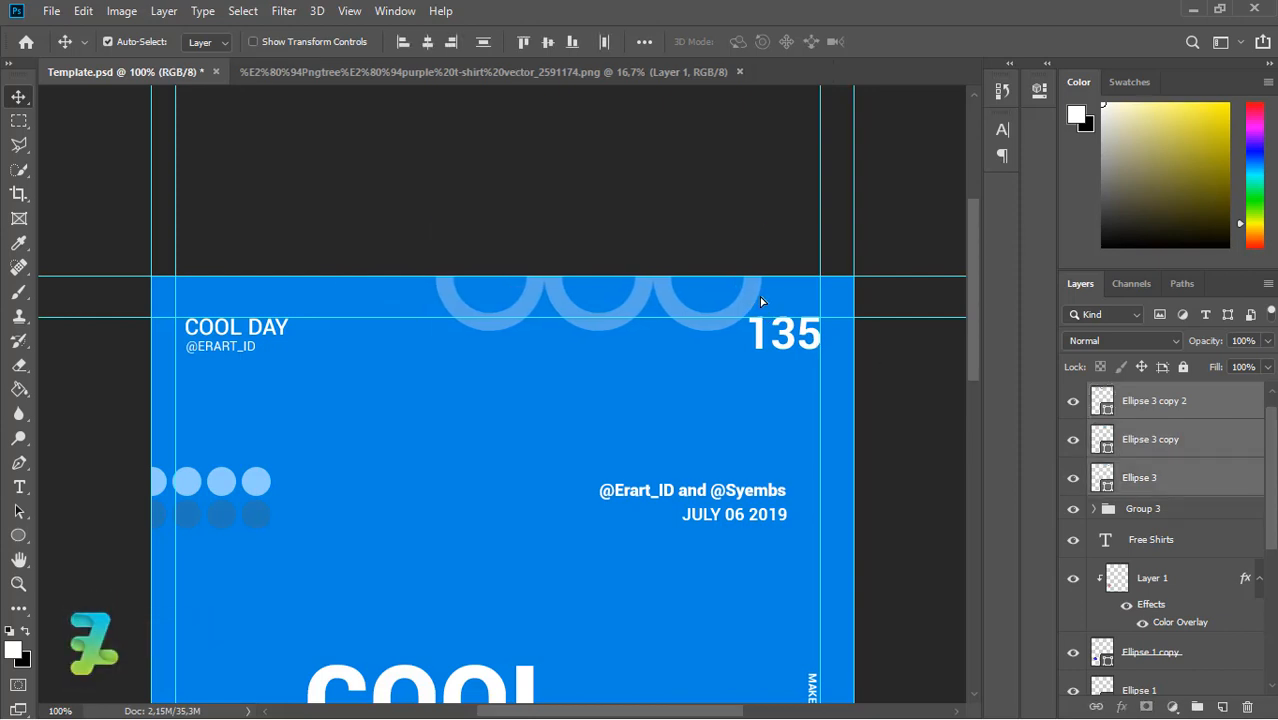
pyautogui.moveTo(761, 301); pyautogui.dragTo(810, 301)
# Group the three ring layers, Ellipse 3 and its two copies
pyautogui.moveTo(969, 344); pyautogui.dragTo(1000, 522)
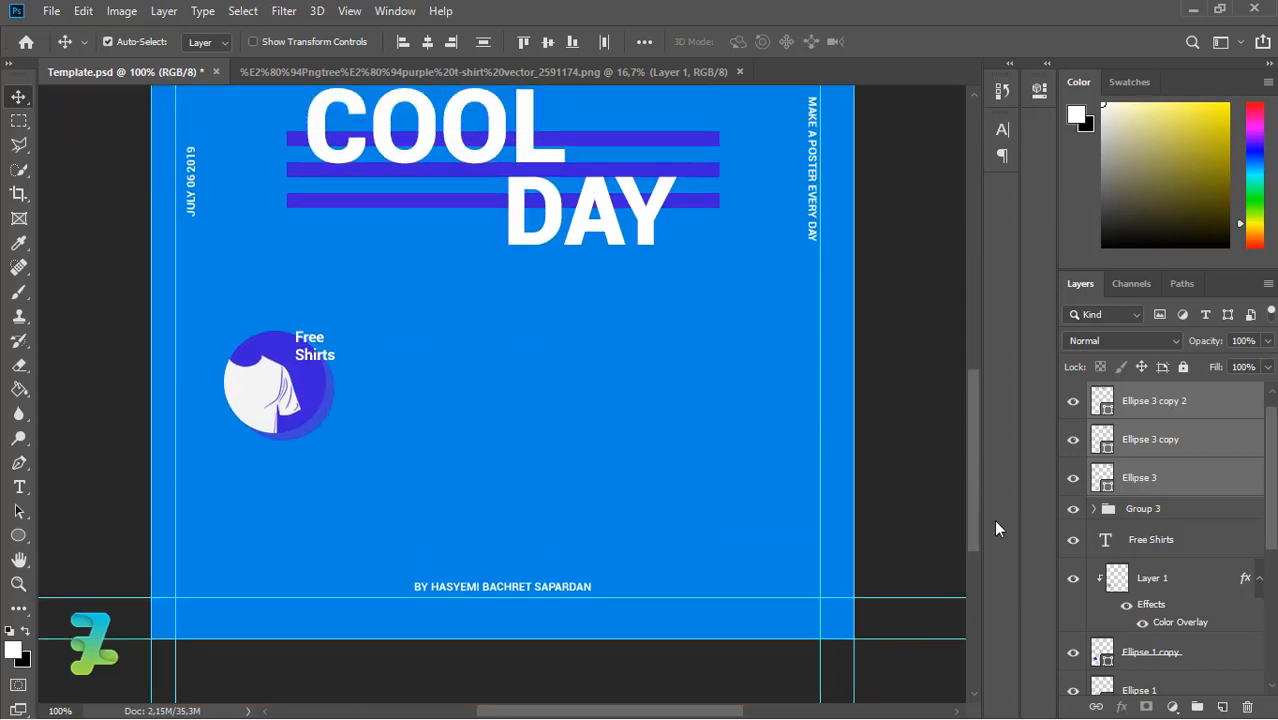
pyautogui.click(18, 535)
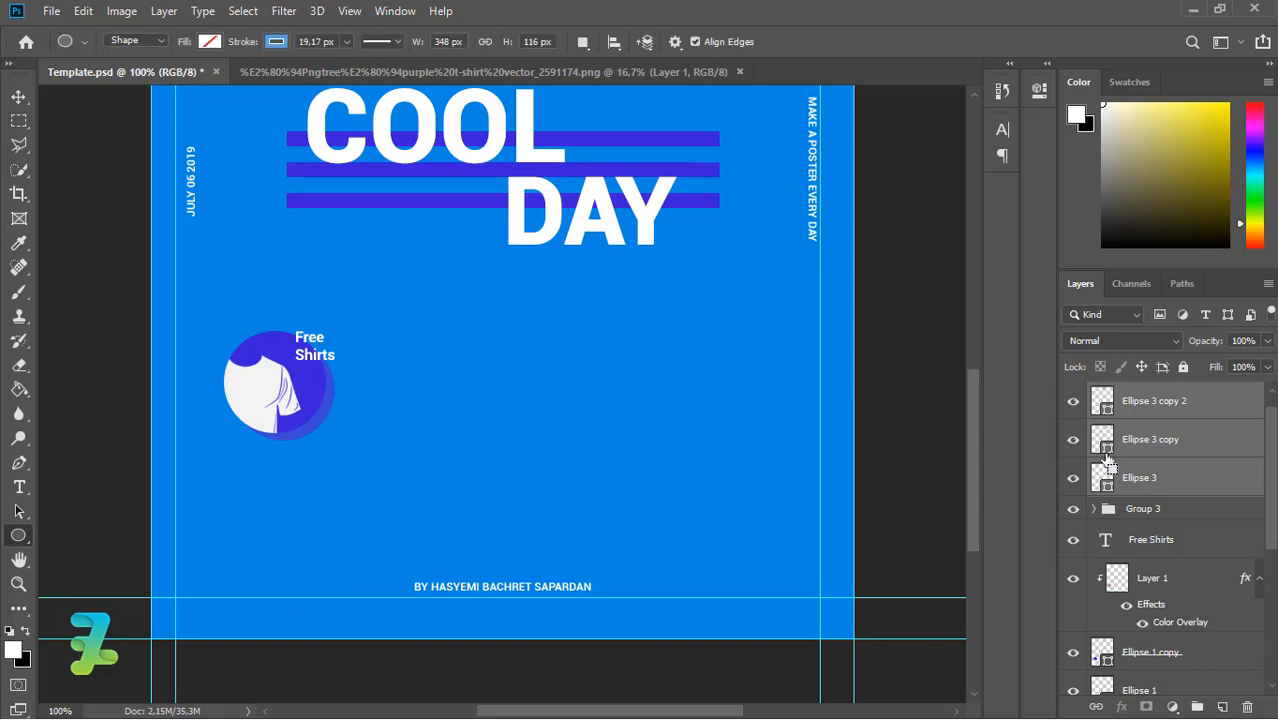
pyautogui.hotkey('ctrl', 'g')
# Add a new layer above the ring group and draw a circle about 19 px wide in the poster's lower right area
pyautogui.scroll(1, 1241, 643)
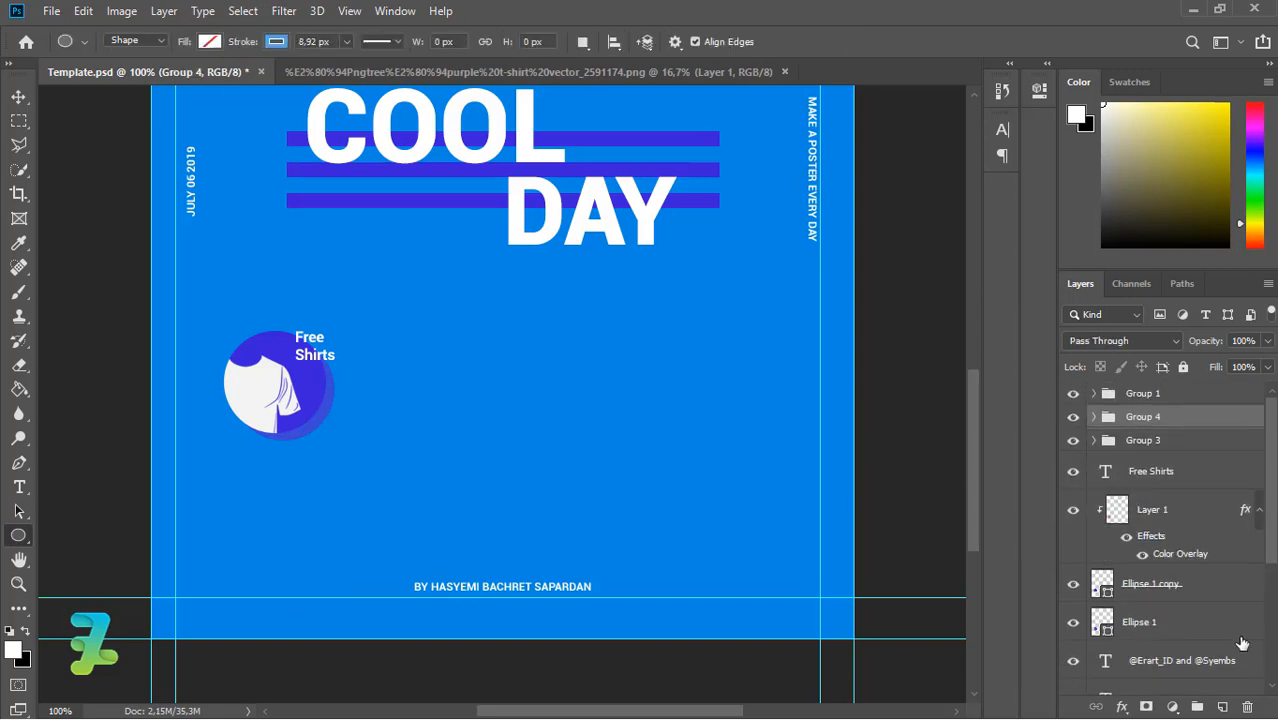
pyautogui.click(1224, 707)
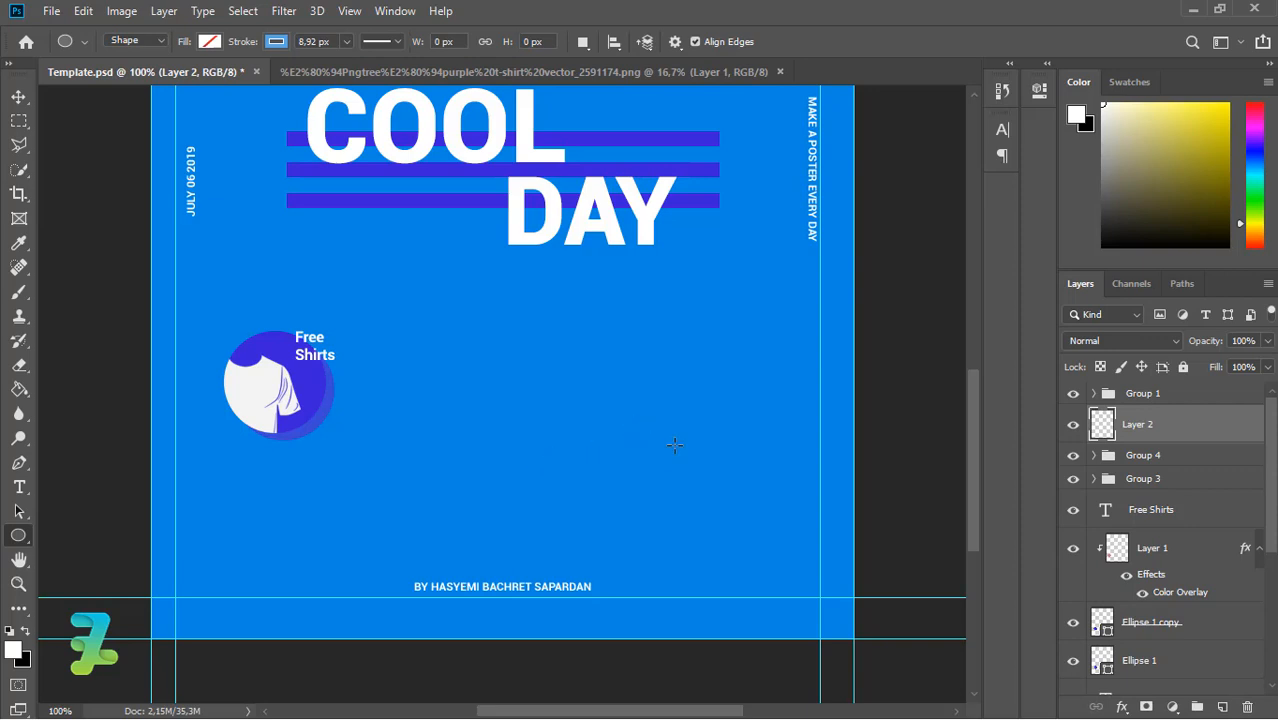
pyautogui.moveTo(658, 432); pyautogui.dragTo(679, 446)
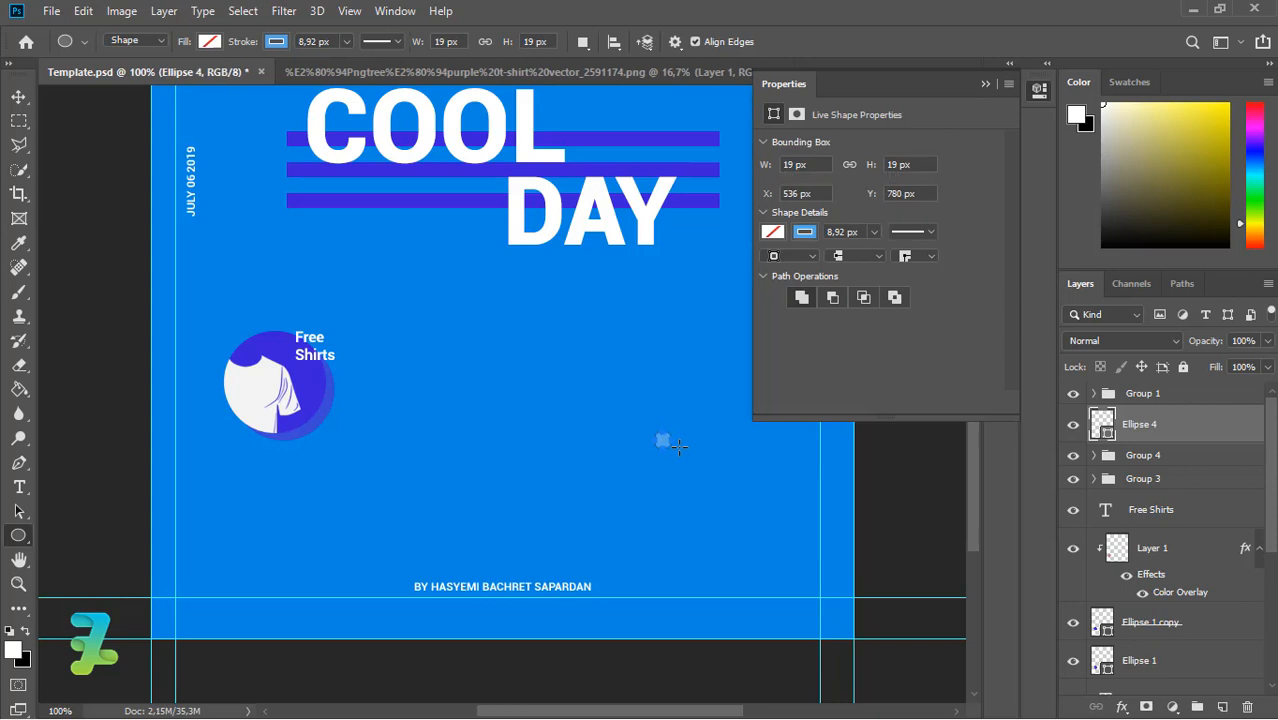
# Remove the small circle's stroke and fill it with the recently used light blue
pyautogui.click(804, 236)
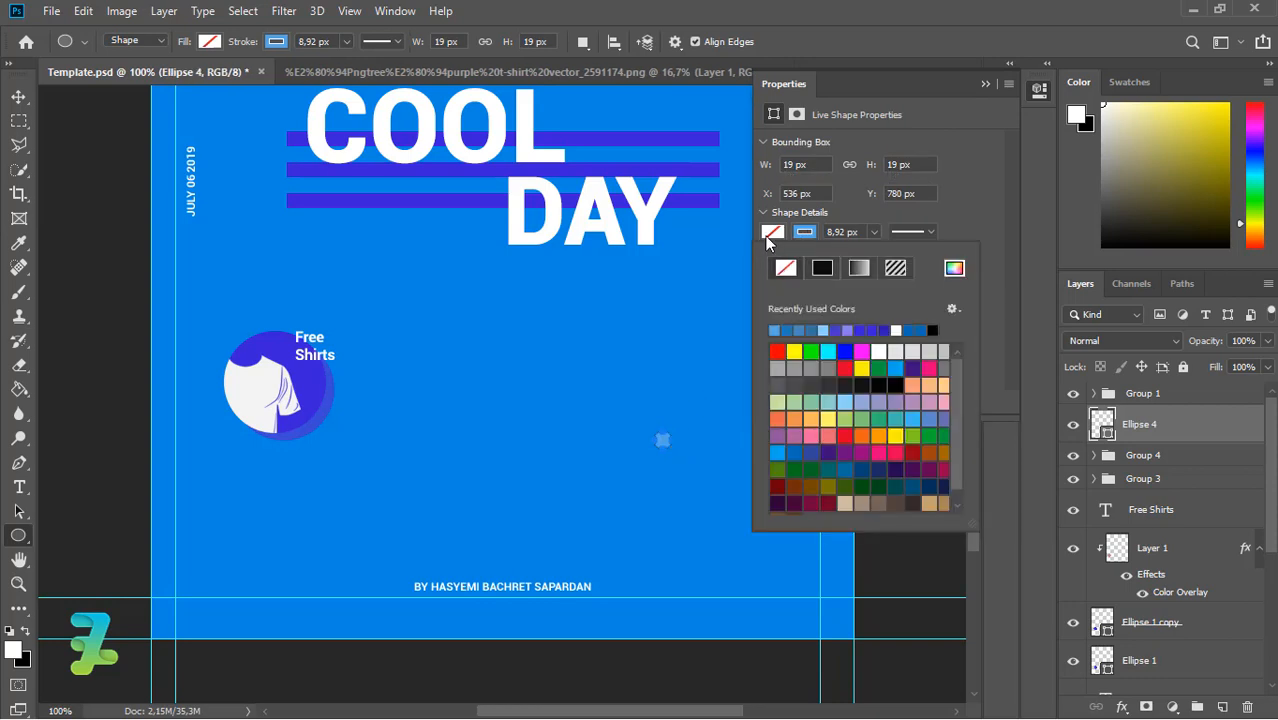
pyautogui.click(786, 268)
pyautogui.click(772, 232)
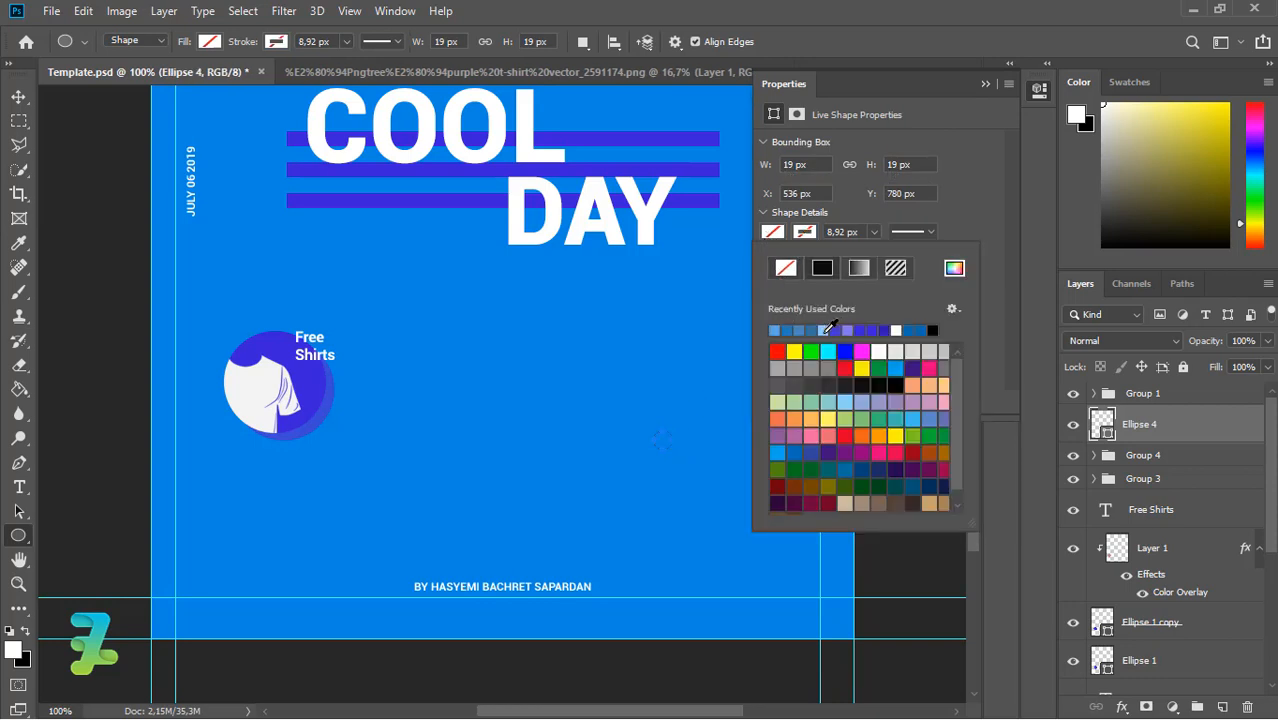
pyautogui.click(825, 331)
pyautogui.click(18, 120)
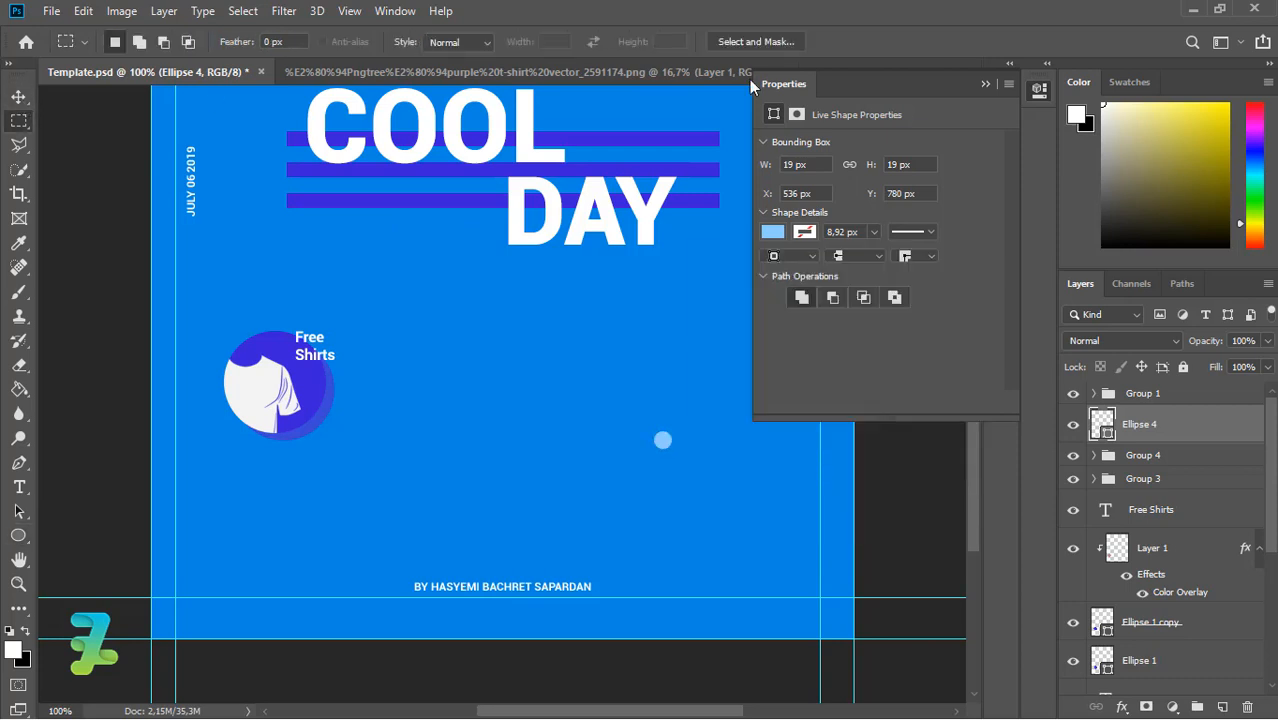
pyautogui.click(985, 85)
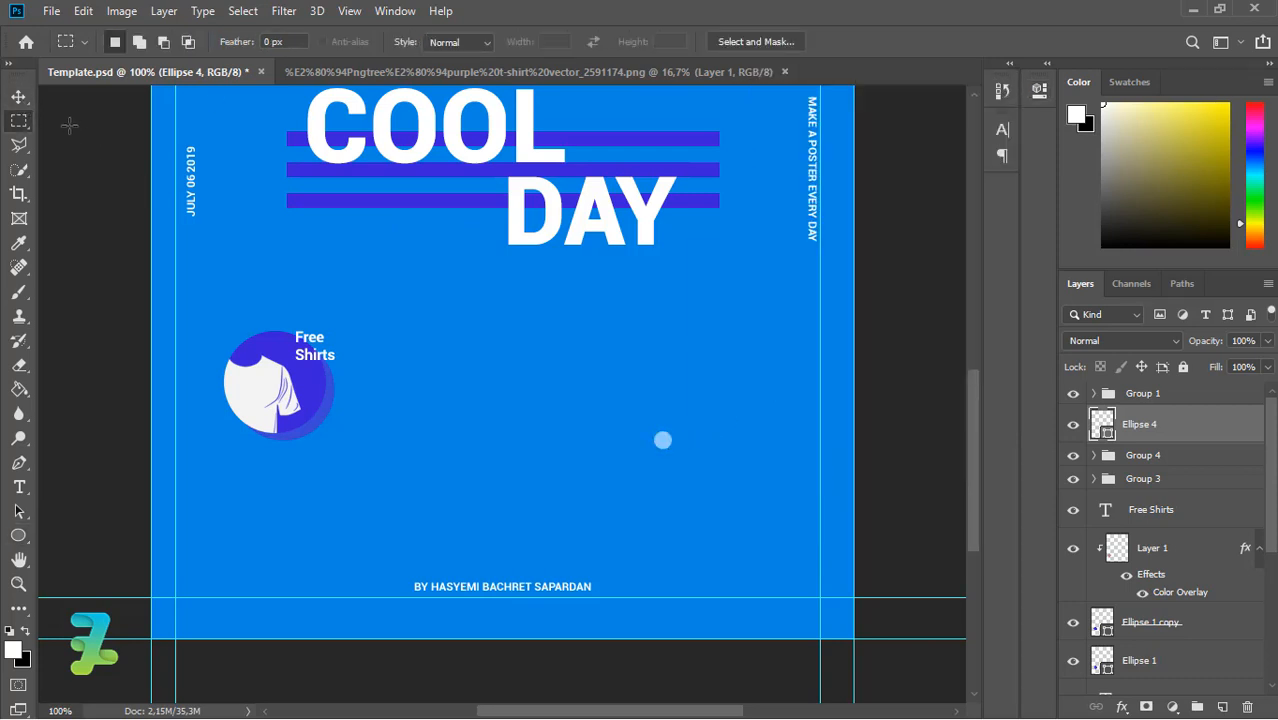
# Shift the small circle slightly left, duplicate it, and place the copy directly beside it on the right with a small gap
pyautogui.click(18, 96)
pyautogui.moveTo(663, 441)
pyautogui.mouseDown()
pyautogui.moveTo(633, 444)
pyautogui.moveTo(663, 440)
pyautogui.mouseUp()
pyautogui.hotkey('ctrl', 'j')
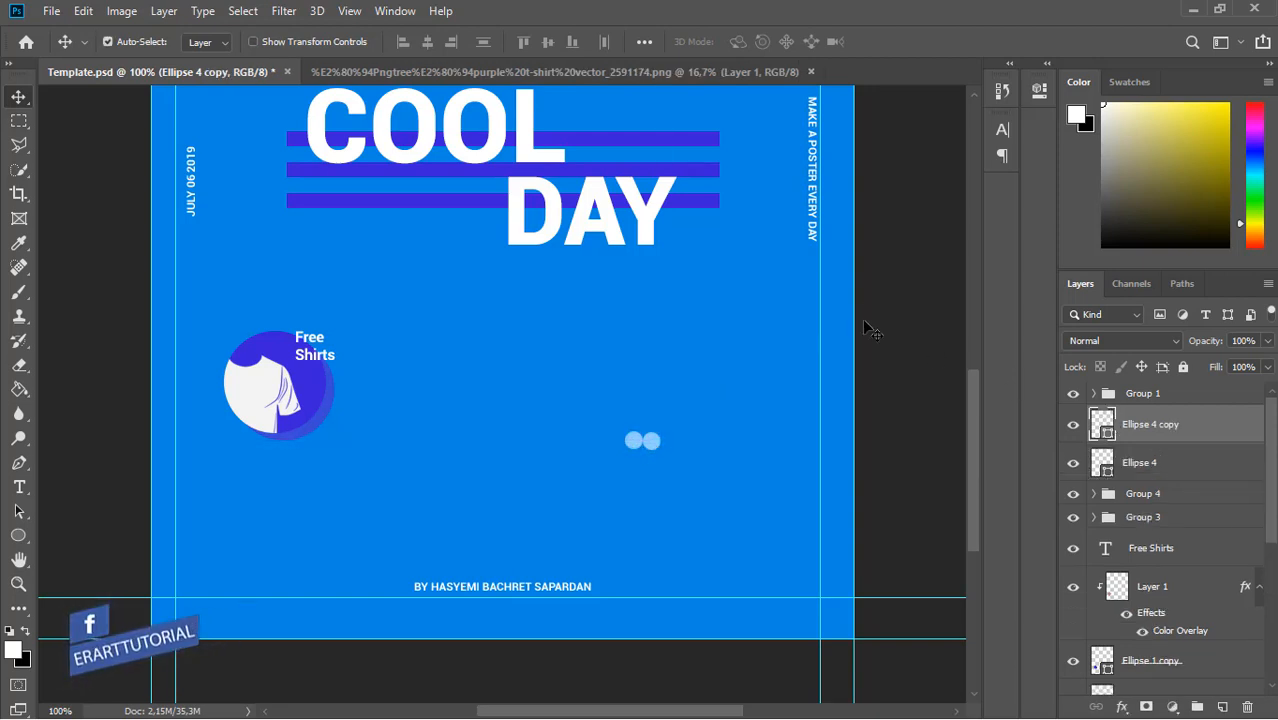
pyautogui.hotkey('ctrl', 'z')
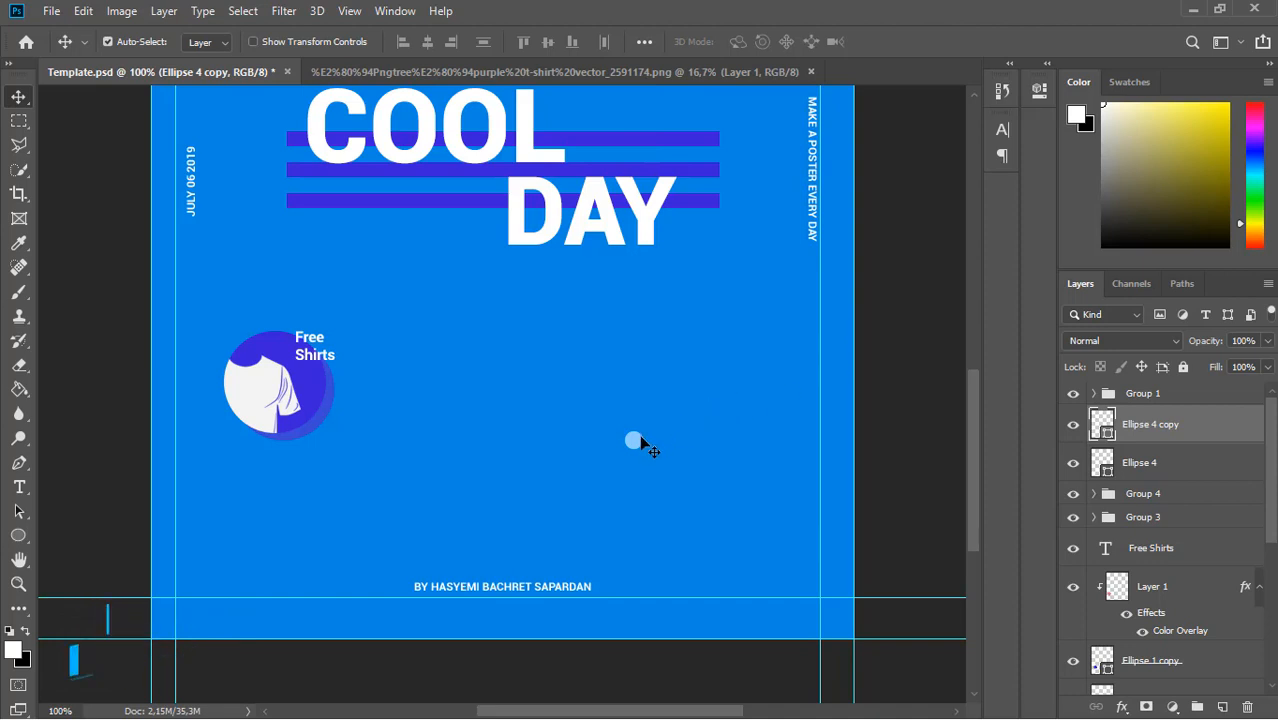
pyautogui.moveTo(638, 444); pyautogui.dragTo(655, 442)
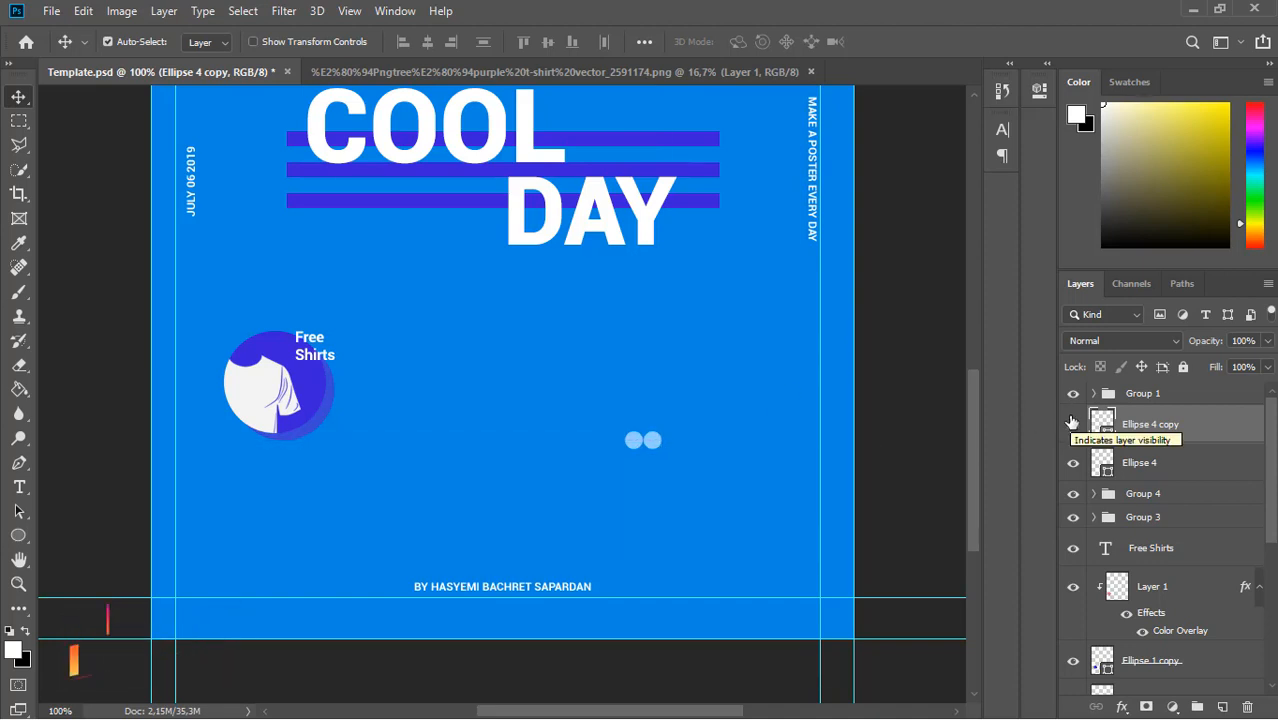
pyautogui.press('Right')
pyautogui.press('Right')
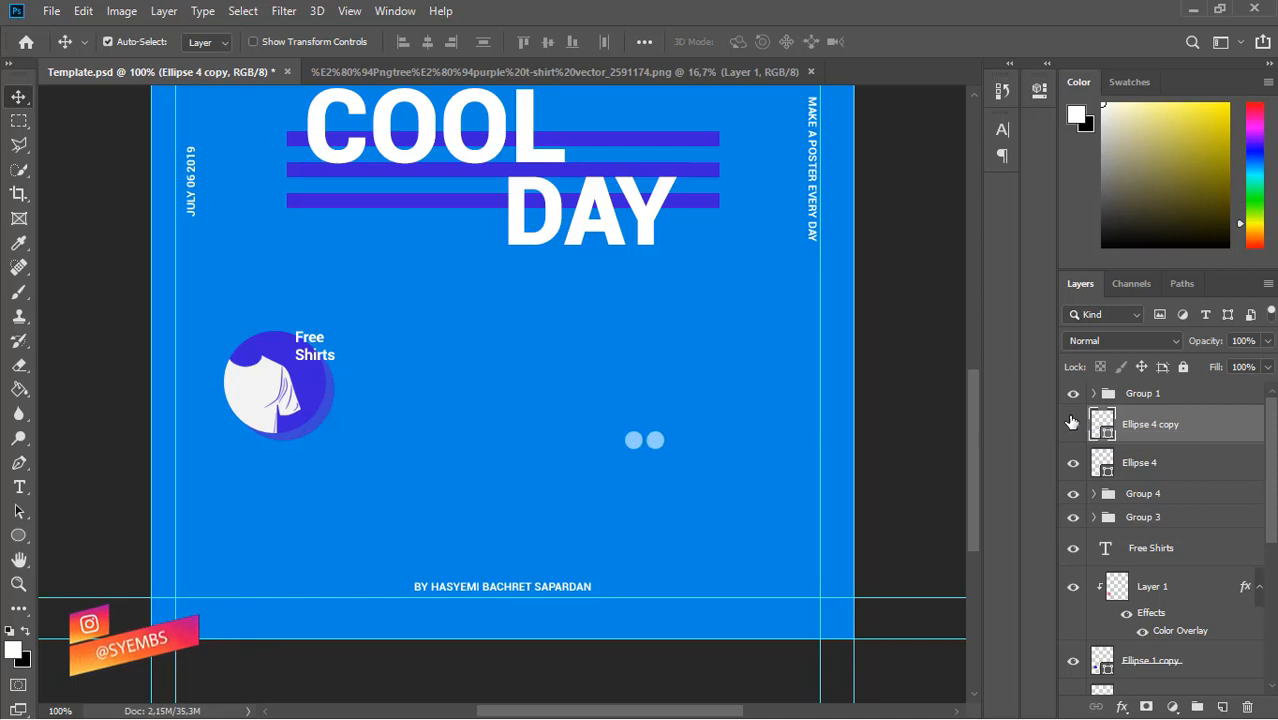
# Fill the copied small circle with violet #3a21d6 sampled from the Free Shirts badge
pyautogui.click(17, 538)
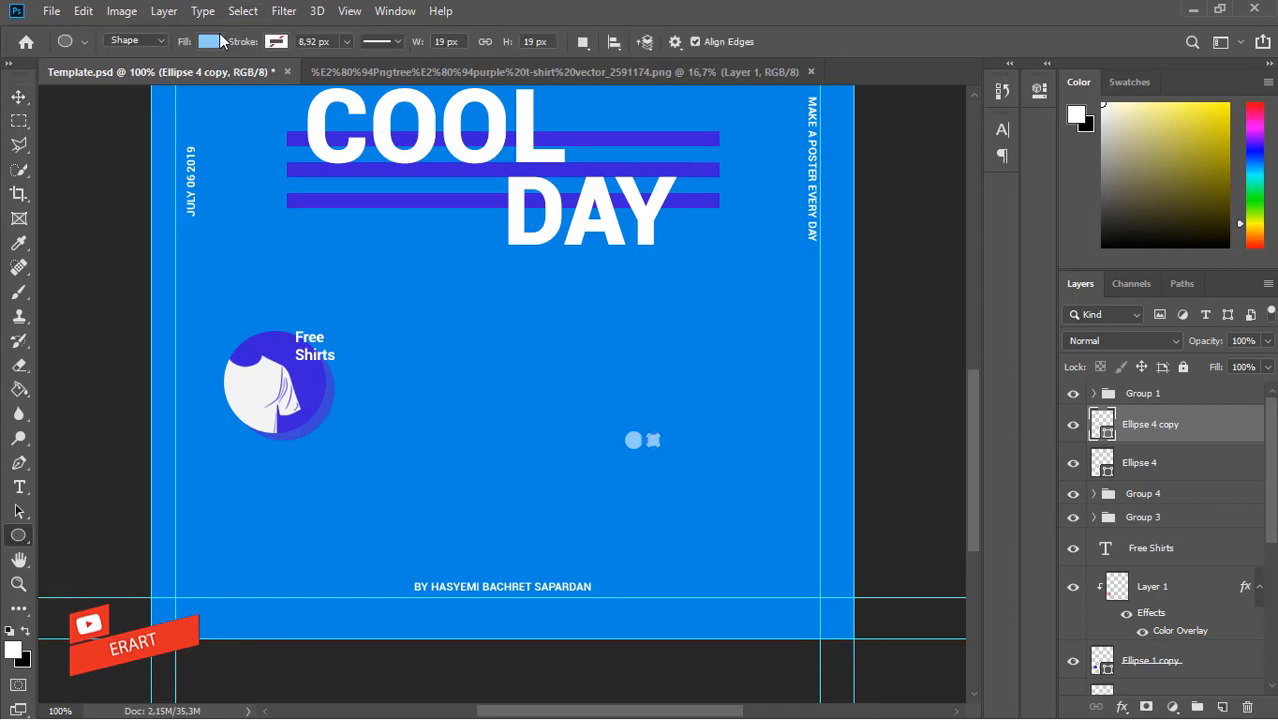
pyautogui.click(209, 41)
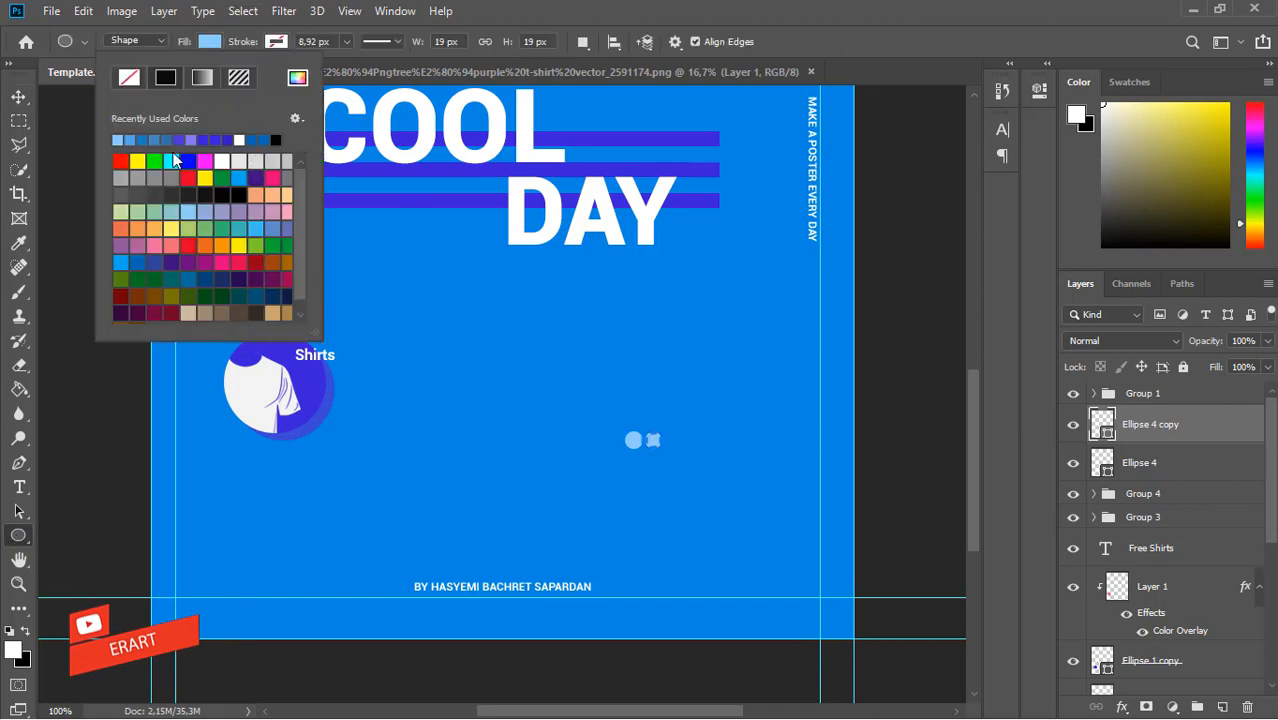
pyautogui.click(297, 77)
pyautogui.click(297, 358)
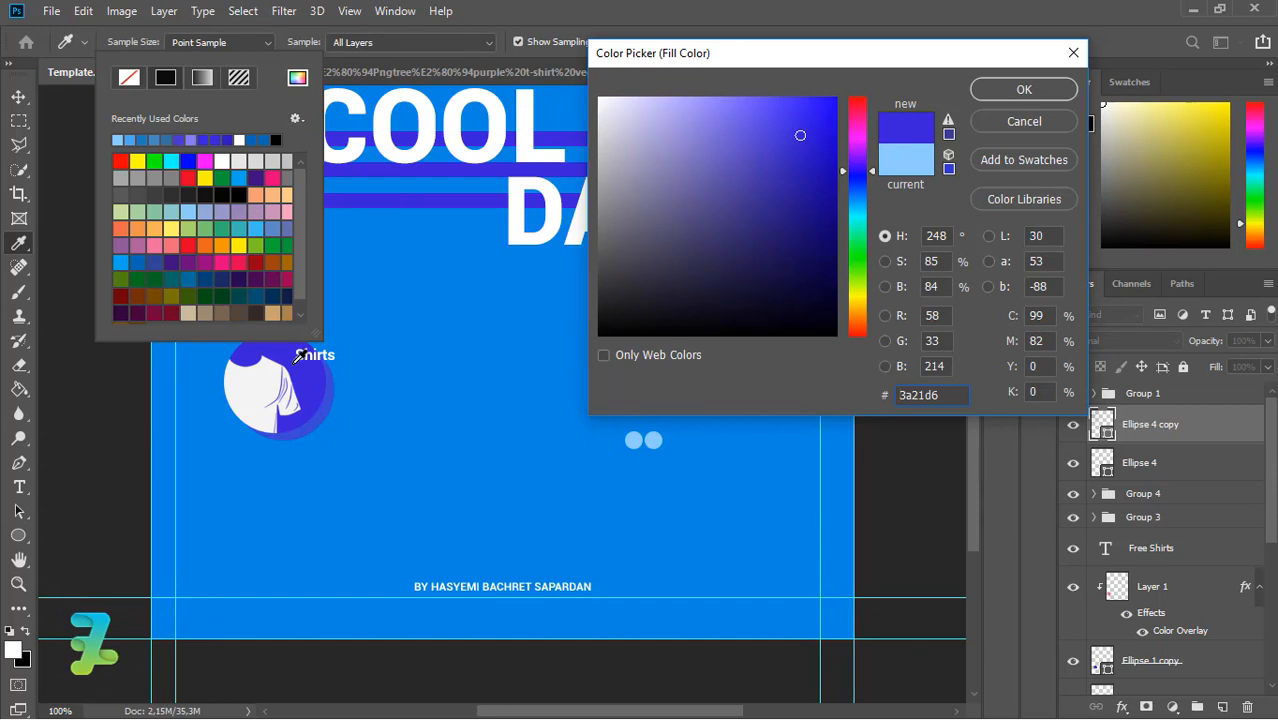
pyautogui.click(1021, 90)
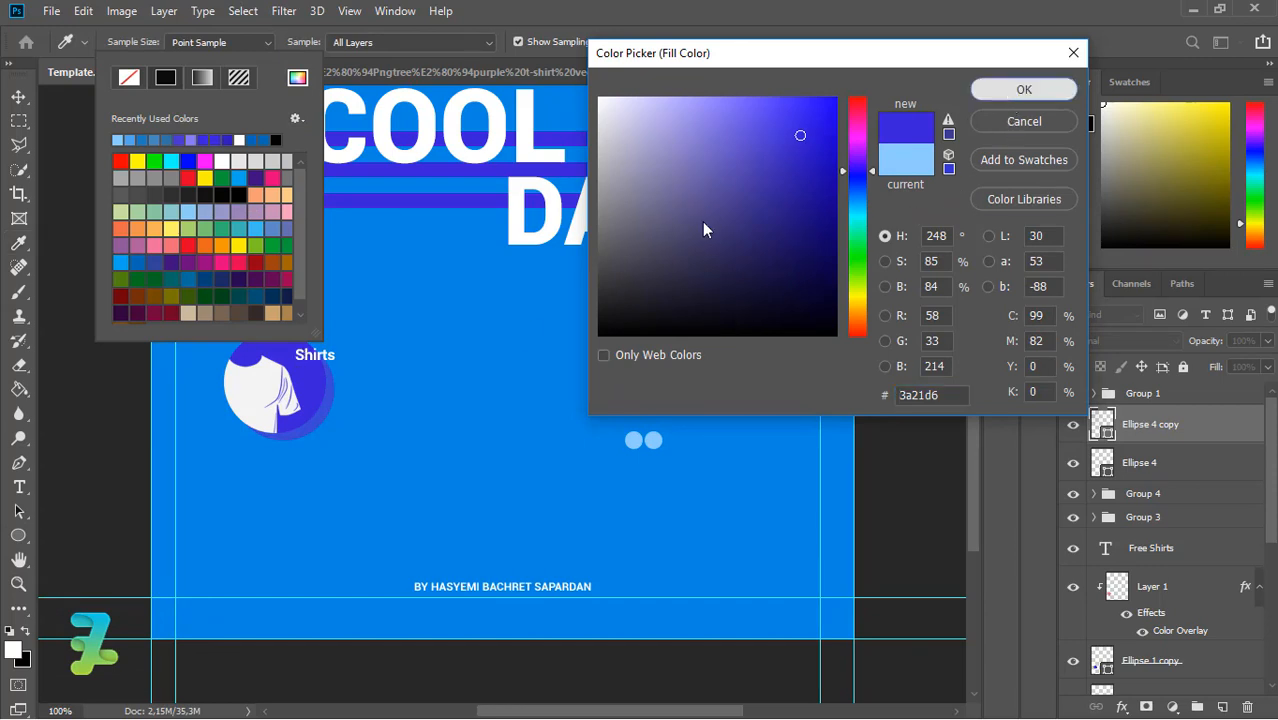
pyautogui.press('Return')
# Duplicate the light blue and violet circle pair twice to the right, forming an evenly spaced row of six alternating circles
pyautogui.press('v')
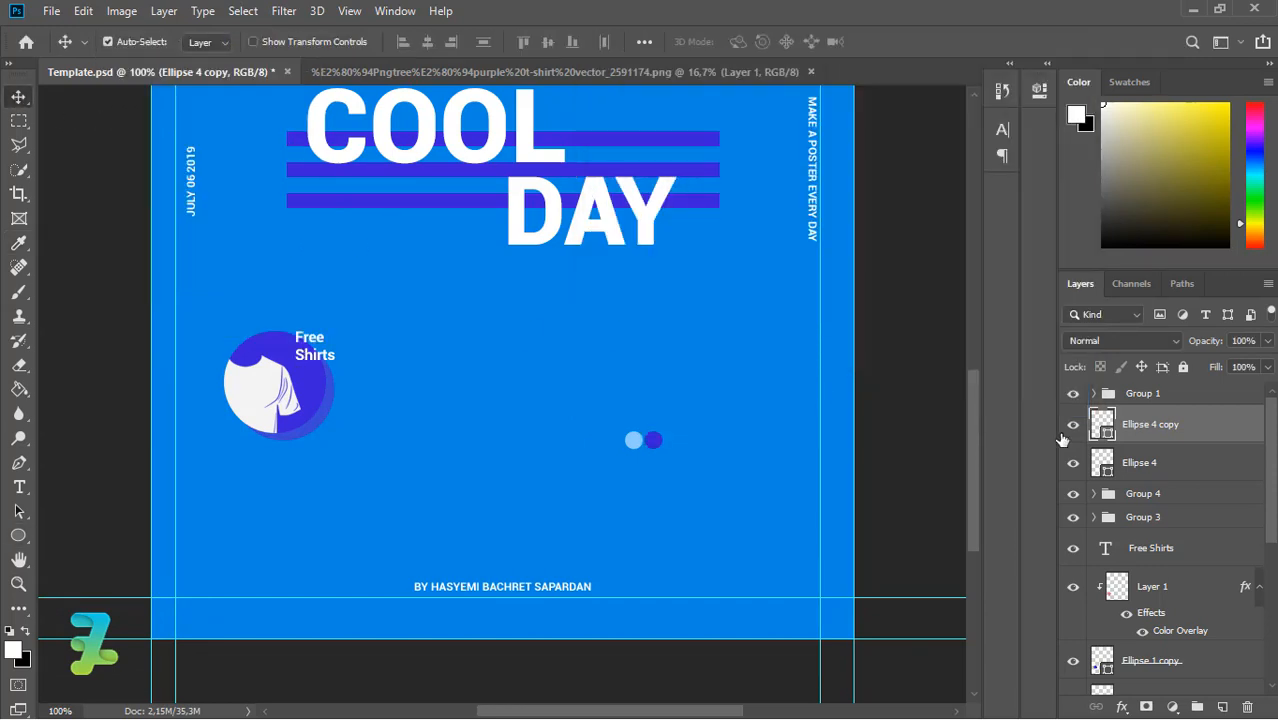
pyautogui.keyDown('shift'); pyautogui.click(1101, 462); pyautogui.keyUp('shift')
pyautogui.hotkey('ctrl', 'j')
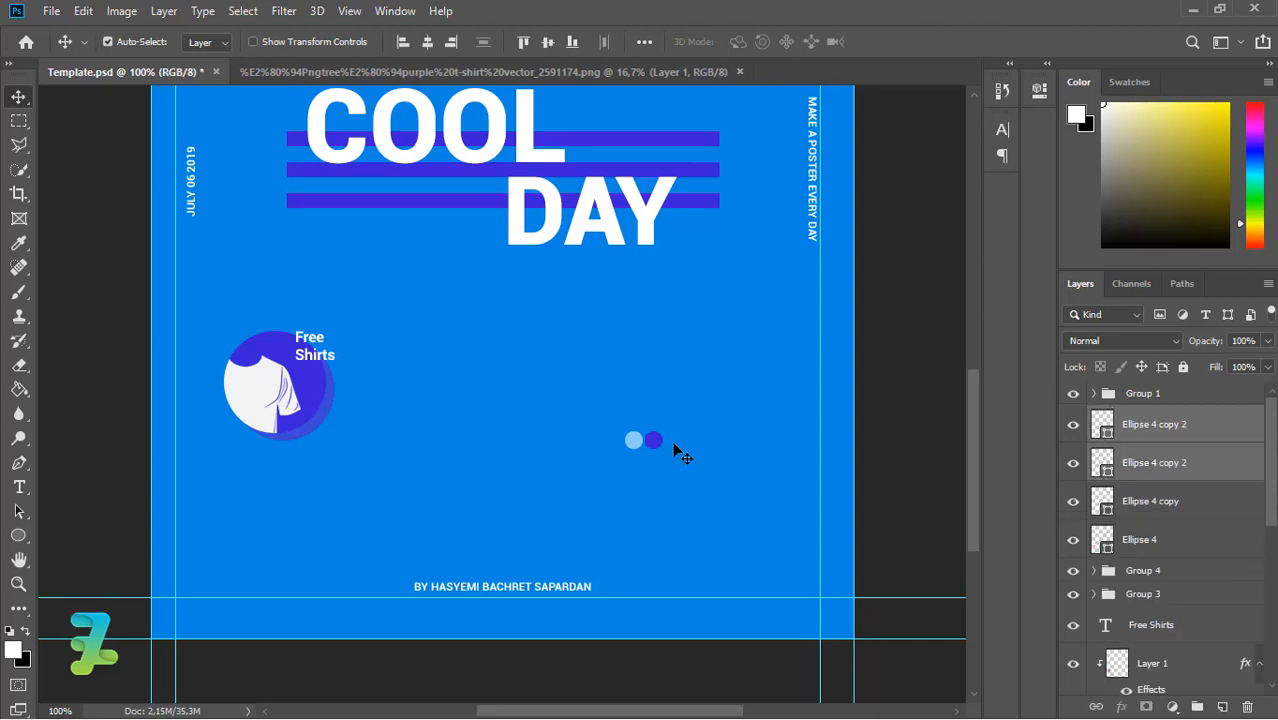
pyautogui.moveTo(631, 445); pyautogui.dragTo(724, 441)
pyautogui.click(1073, 461)
pyautogui.hotkey('ctrl', 'z')
pyautogui.keyDown('shift'); pyautogui.click(1107, 462); pyautogui.keyUp('shift')
pyautogui.hotkey('ctrl', 'z')
pyautogui.keyDown('shift'); pyautogui.click(1097, 465); pyautogui.keyUp('shift')
pyautogui.press('ctrl')
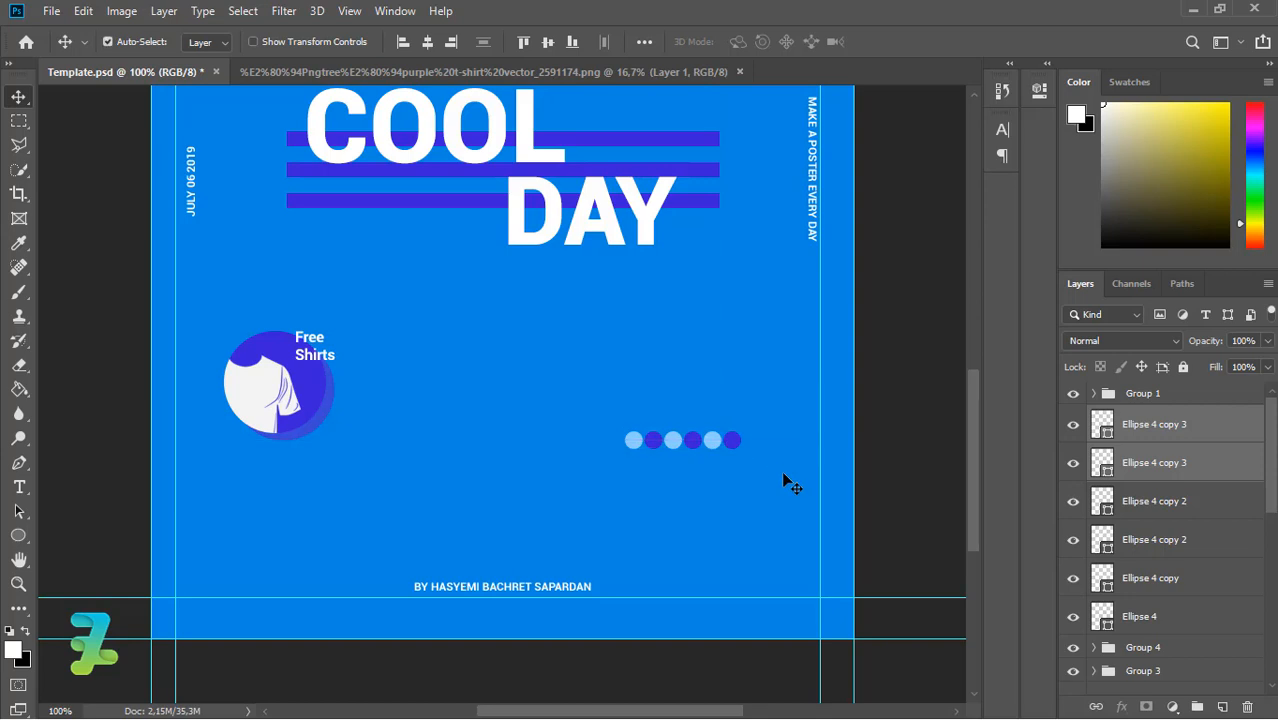
# Duplicate the last light blue and violet circle pair to the right, completing a row of eight, and group all eight circles
pyautogui.hotkey('ctrl', 'j')
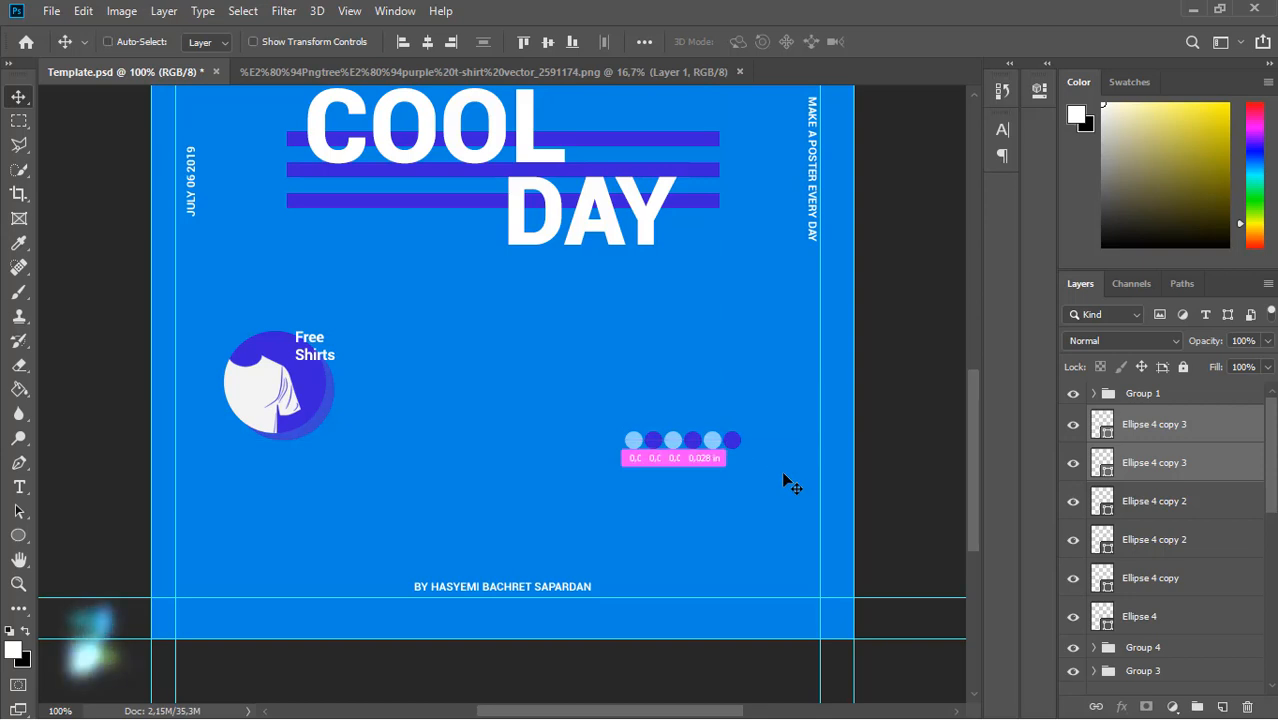
pyautogui.moveTo(736, 445)
pyautogui.mouseDown()
pyautogui.moveTo(800, 440)
pyautogui.moveTo(753, 444)
pyautogui.mouseUp()
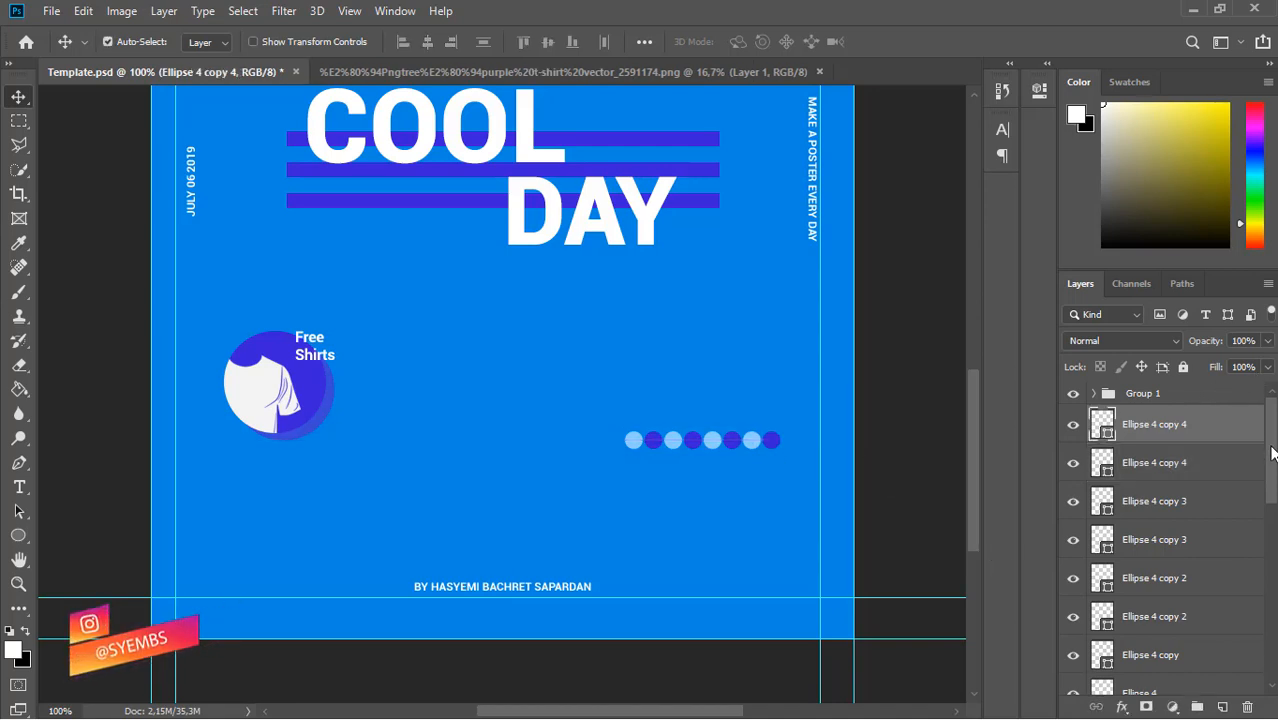
pyautogui.scroll(-3, 1240, 445)
pyautogui.keyDown('shift'); pyautogui.click(1212, 518); pyautogui.keyUp('shift')
pyautogui.hotkey('ctrl', 'g')
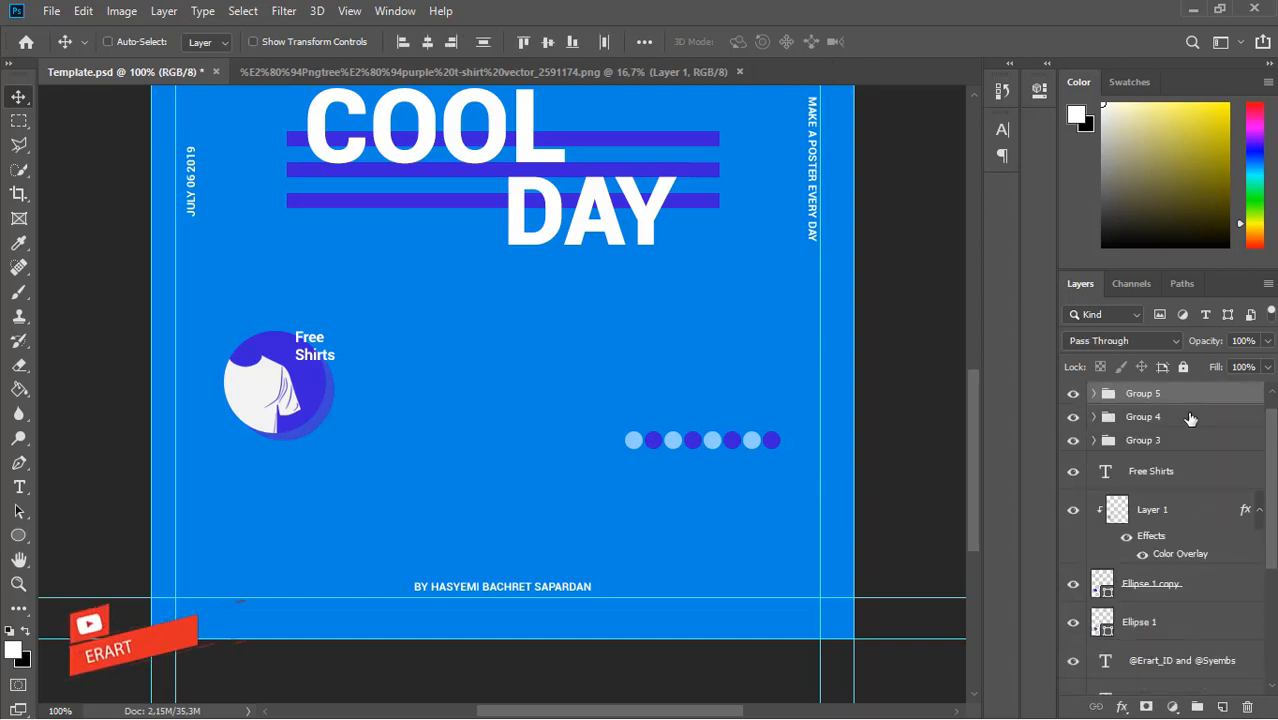
# Convert the group containing the eight-circle row to a smart object
pyautogui.rightClick(1195, 399)
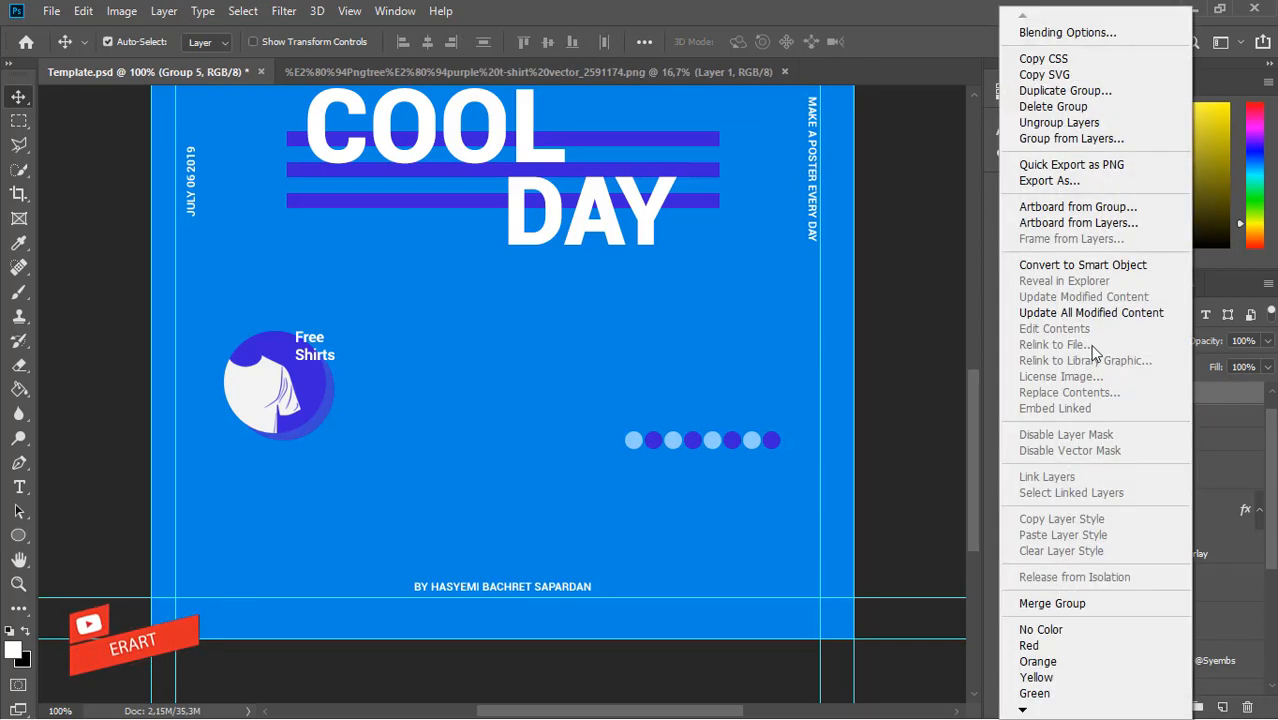
pyautogui.click(1058, 268)
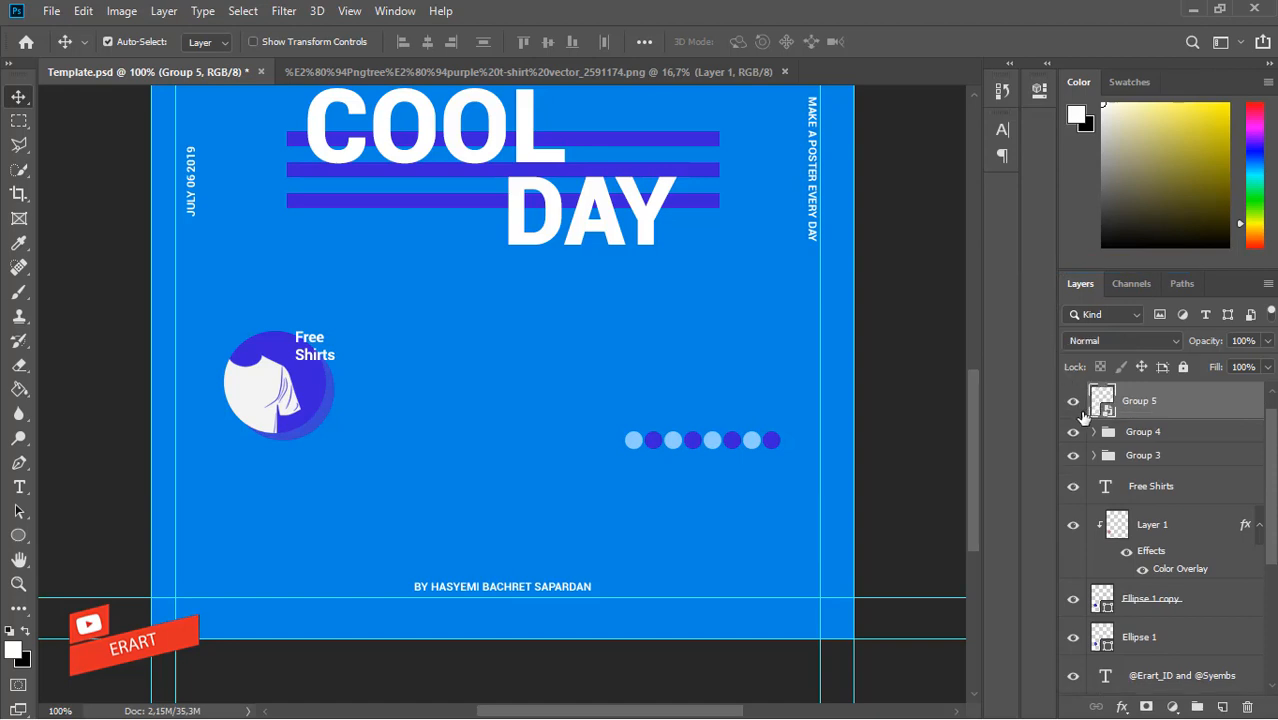
pyautogui.click(1074, 403)
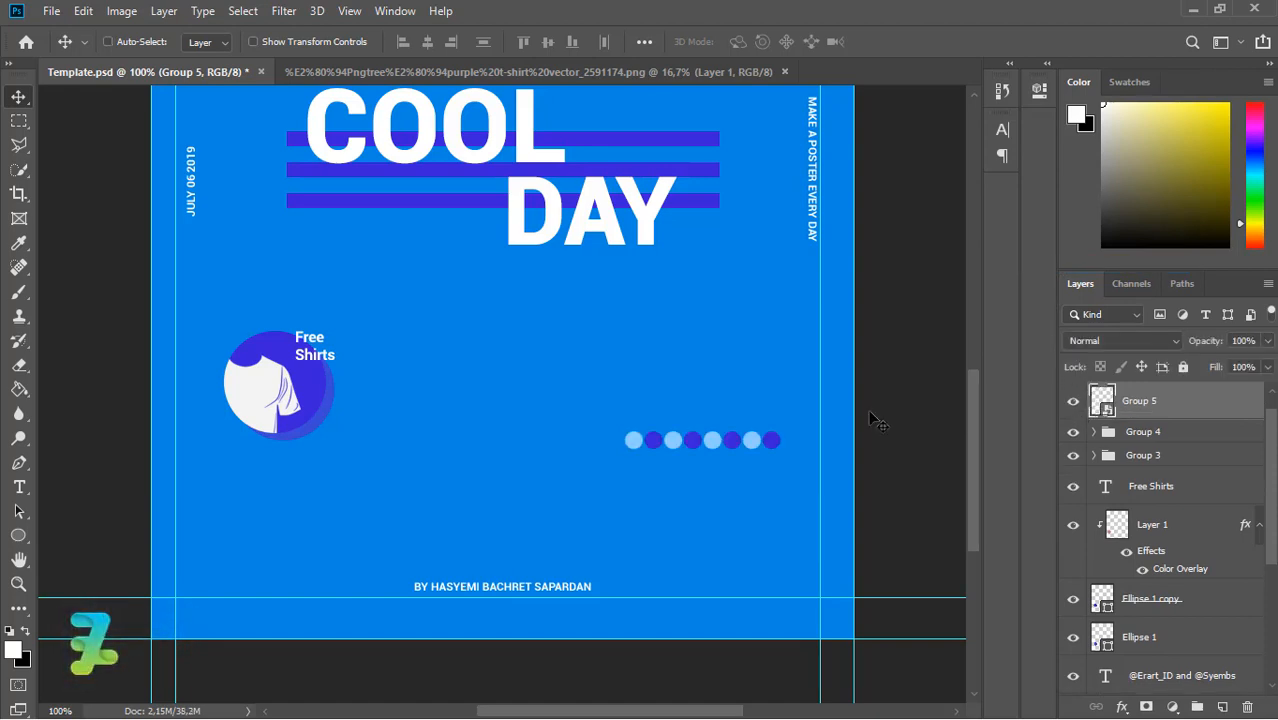
# Duplicate the circle row three times downward to form an evenly spaced four-row grid, and group the four rows
pyautogui.hotkey('ctrl', 'j')
pyautogui.moveTo(767, 440); pyautogui.dragTo(770, 467)
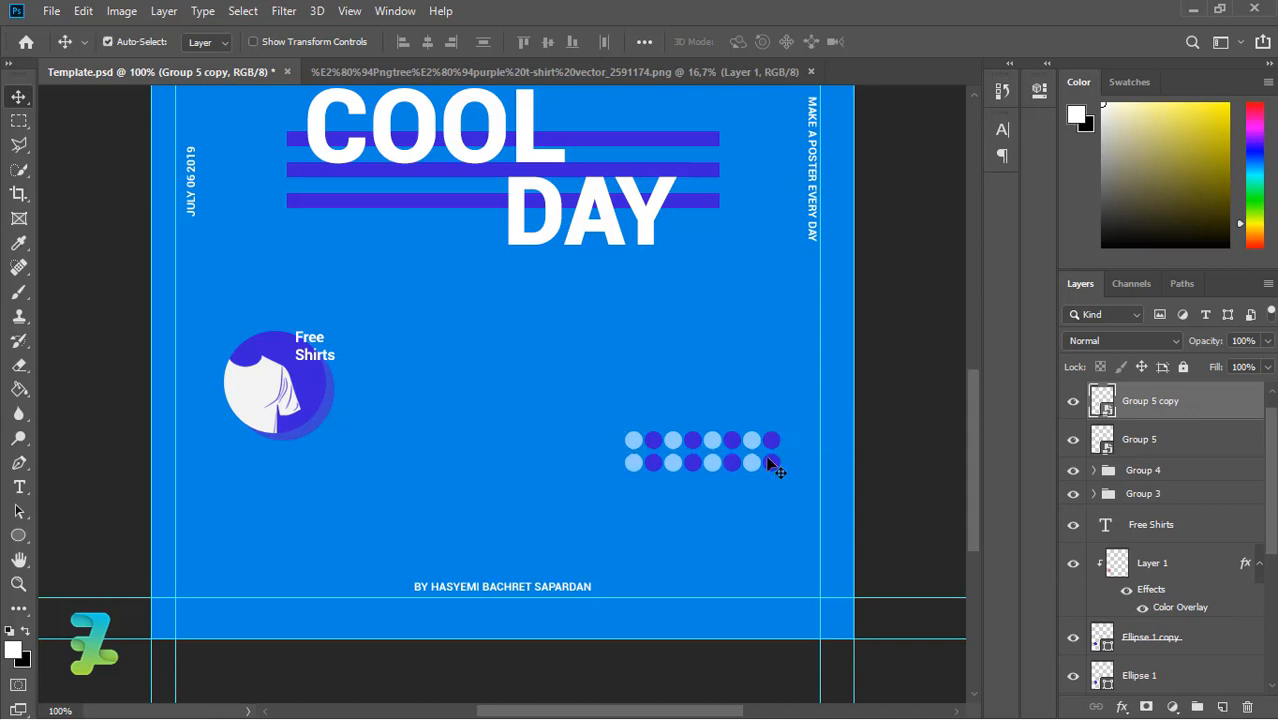
pyautogui.moveTo(770, 464); pyautogui.dragTo(771, 508)
pyautogui.keyDown('shift'); pyautogui.click(1180, 527); pyautogui.keyUp('shift')
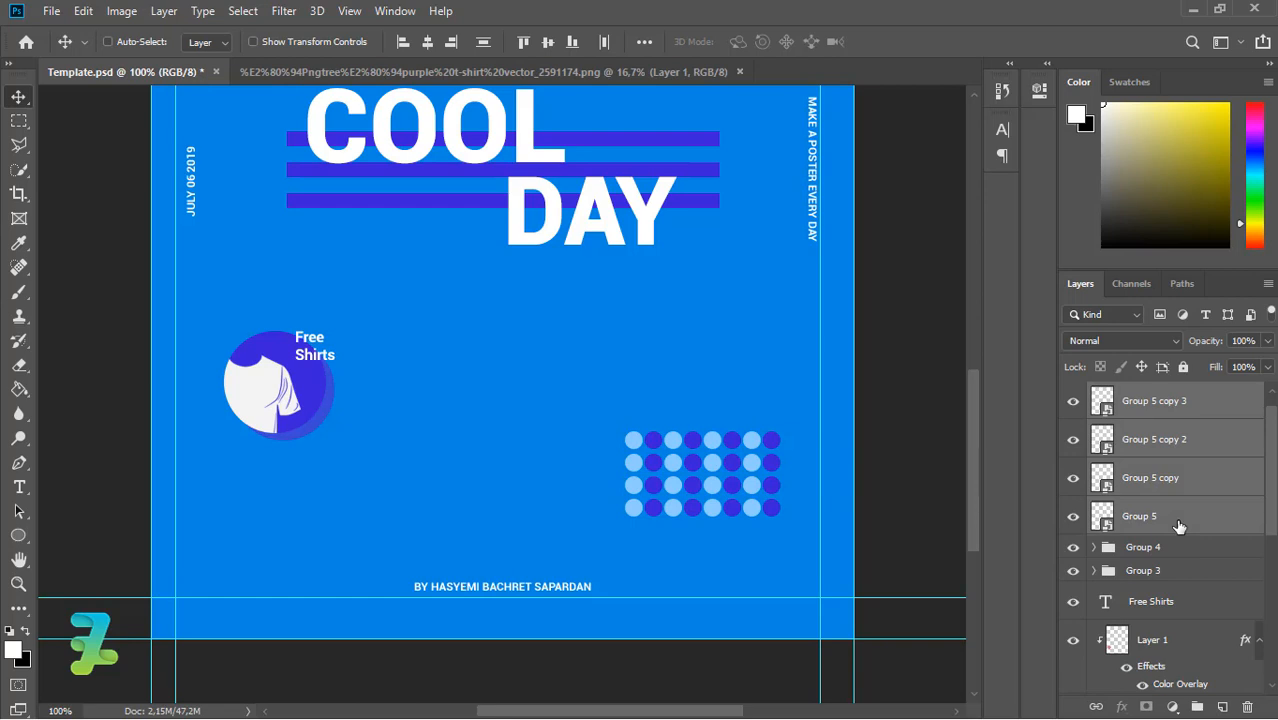
pyautogui.hotkey('ctrl', 'g')
# Move the dot grid against the poster's right edge and slightly up, and collapse its group
pyautogui.moveTo(782, 503); pyautogui.dragTo(846, 491)
pyautogui.hotkey('ctrl', 'z')
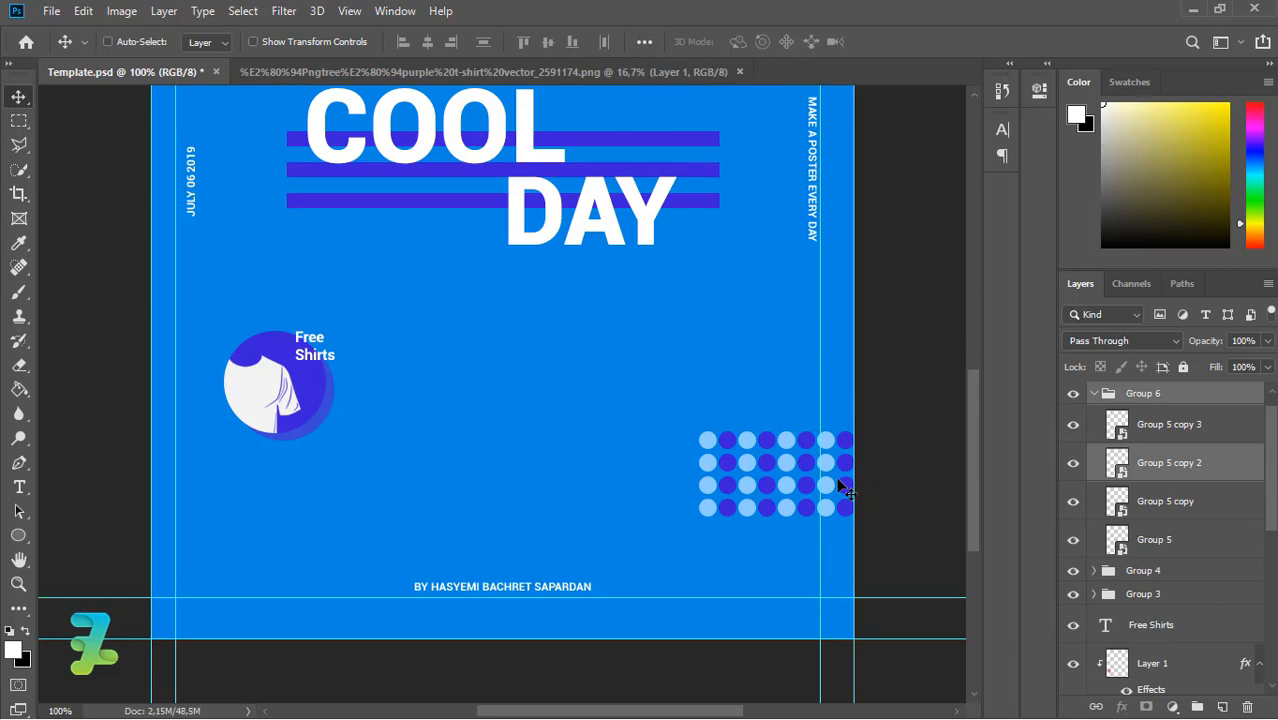
pyautogui.moveTo(848, 441); pyautogui.dragTo(848, 403)
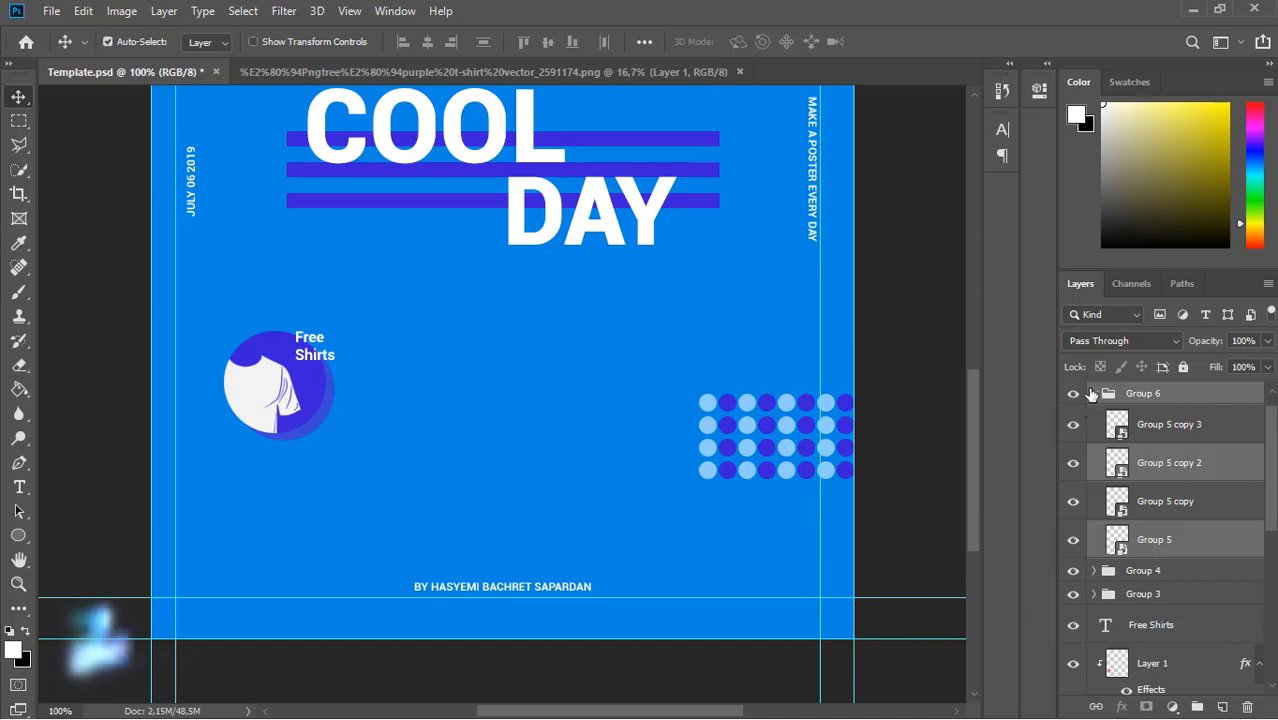
pyautogui.click(1150, 393)
pyautogui.click(1094, 394)
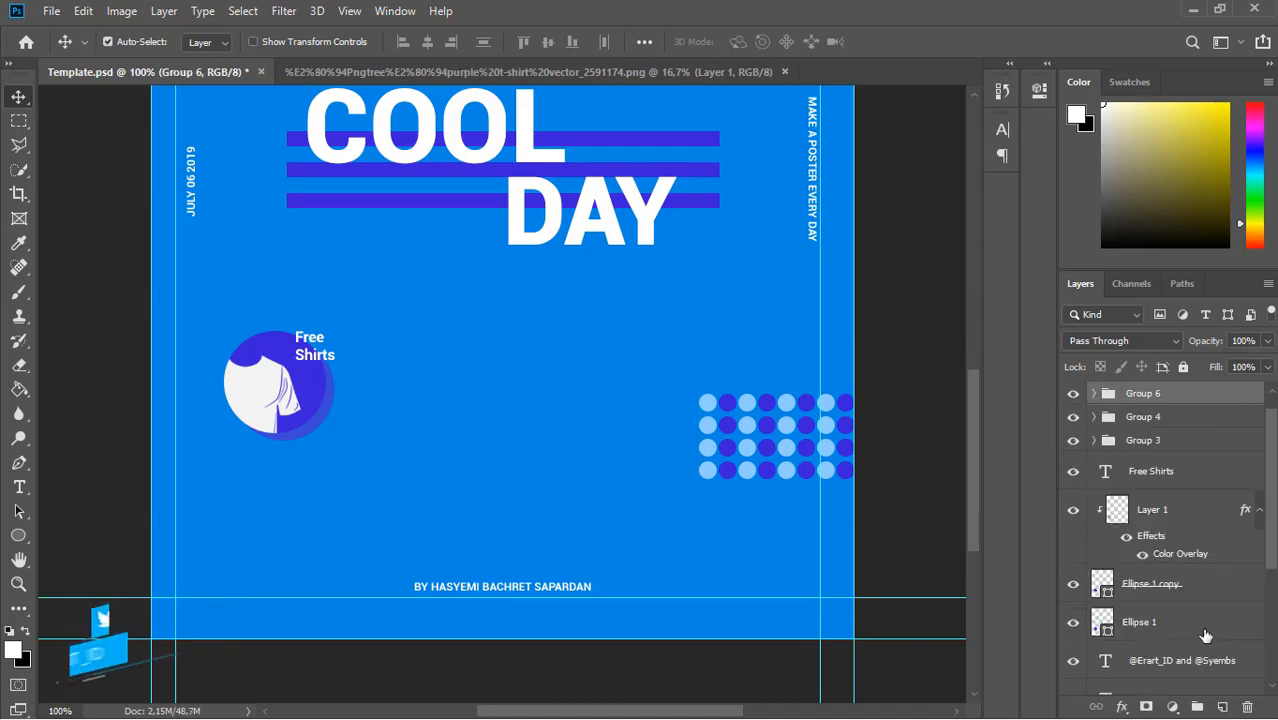
# Draw a rectangle about 800 × 147 px on a new layer, spanning the poster's full width along its lower edge
pyautogui.click(1222, 708)
pyautogui.click(22, 537)
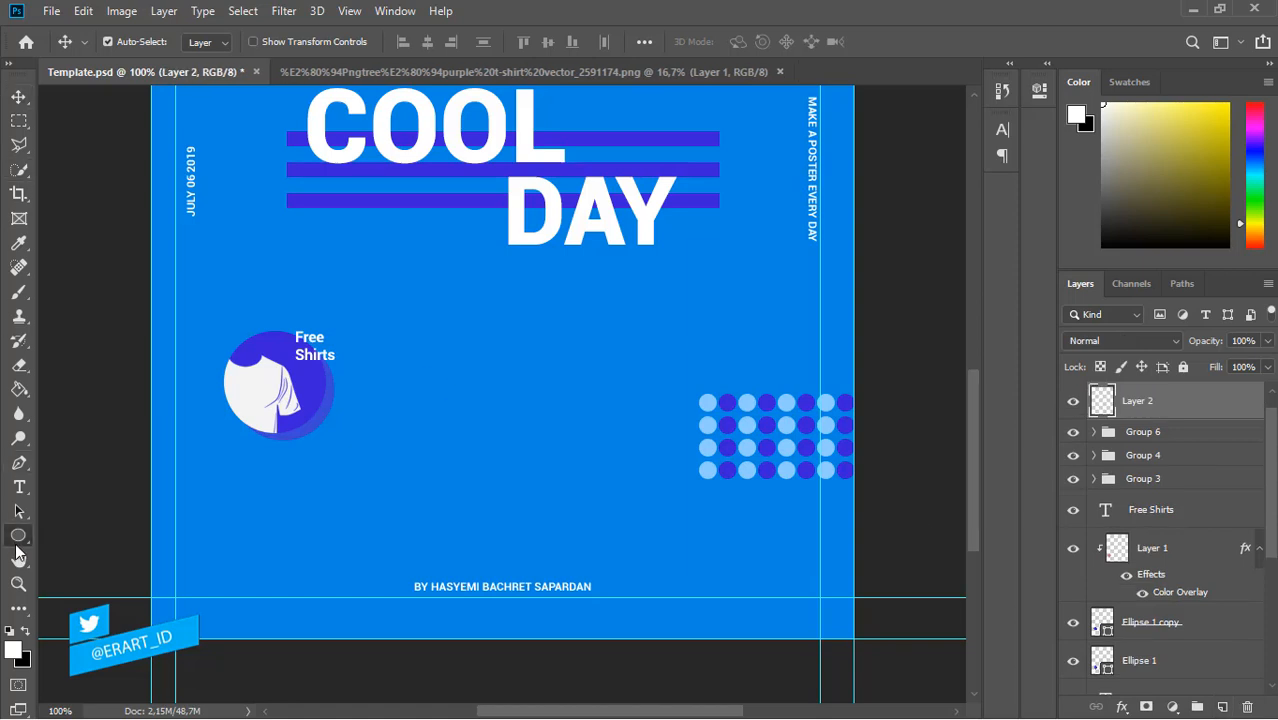
pyautogui.click(98, 536)
pyautogui.moveTo(872, 665)
pyautogui.mouseDown()
pyautogui.moveTo(153, 503)
pyautogui.moveTo(72, 512)
pyautogui.moveTo(127, 519)
pyautogui.moveTo(122, 529)
pyautogui.mouseUp()
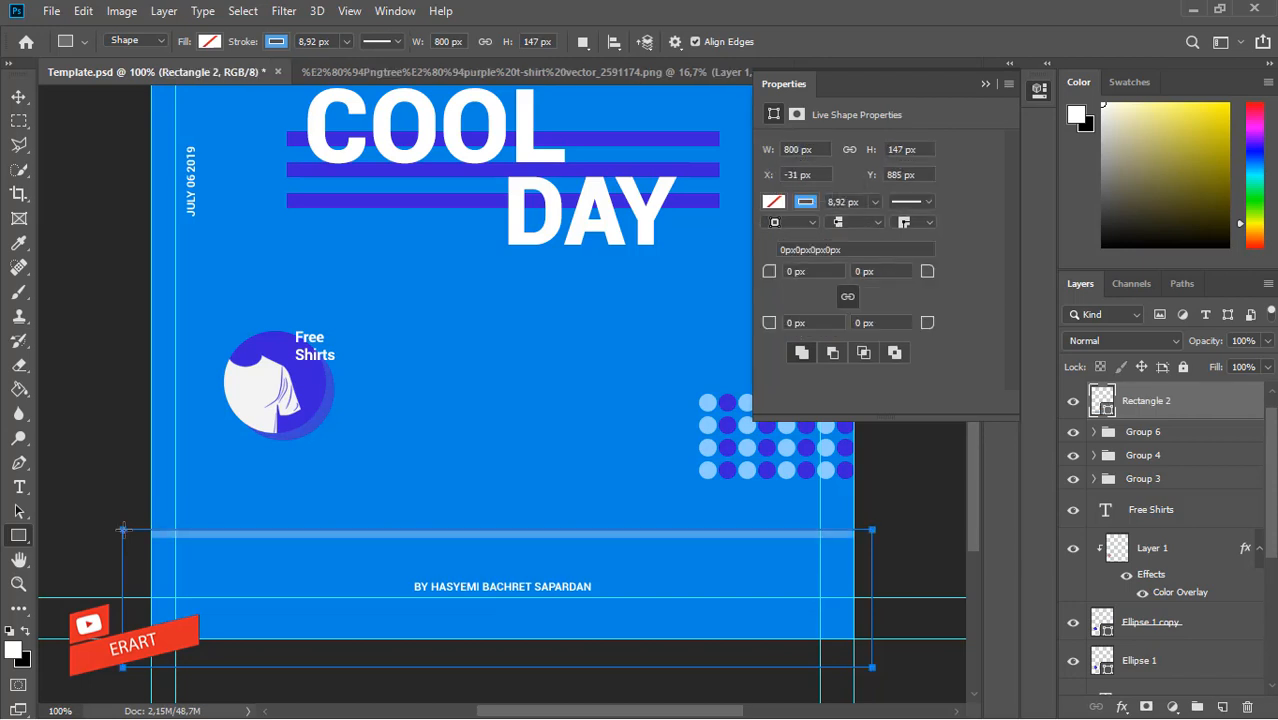
# Remove the footer rectangle's stroke and fill it with the recently used white
pyautogui.click(805, 203)
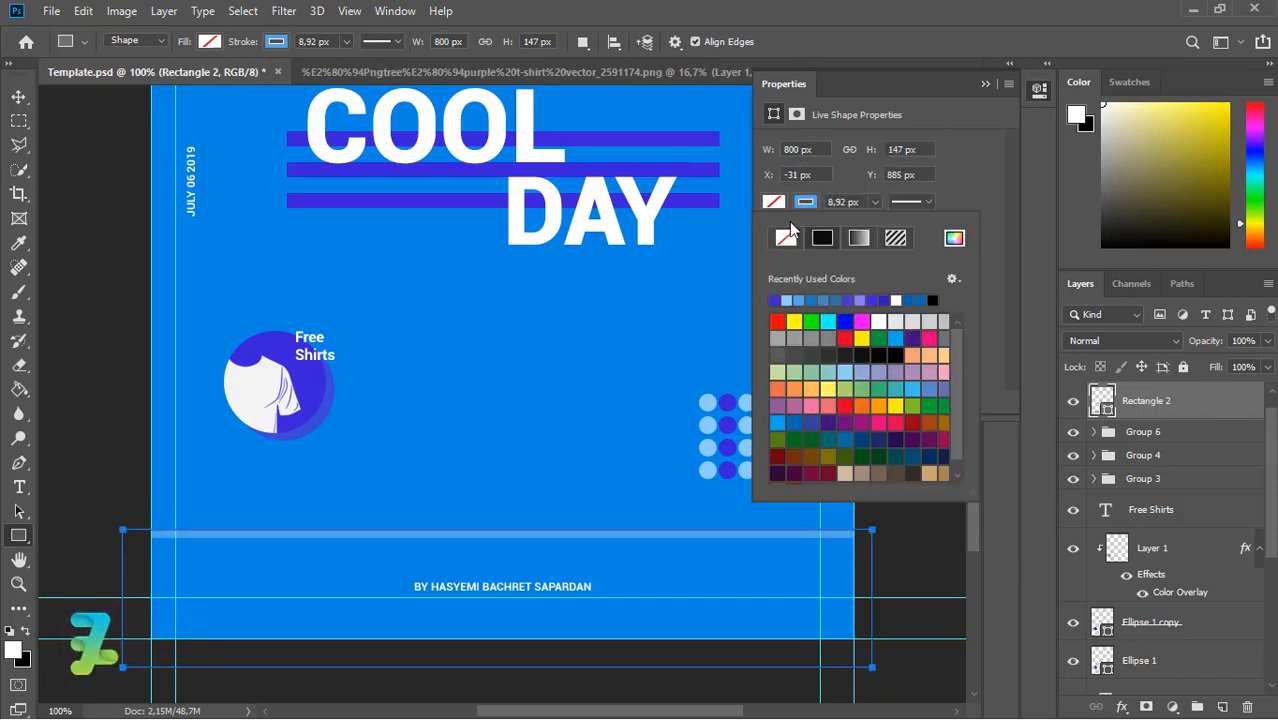
pyautogui.click(786, 237)
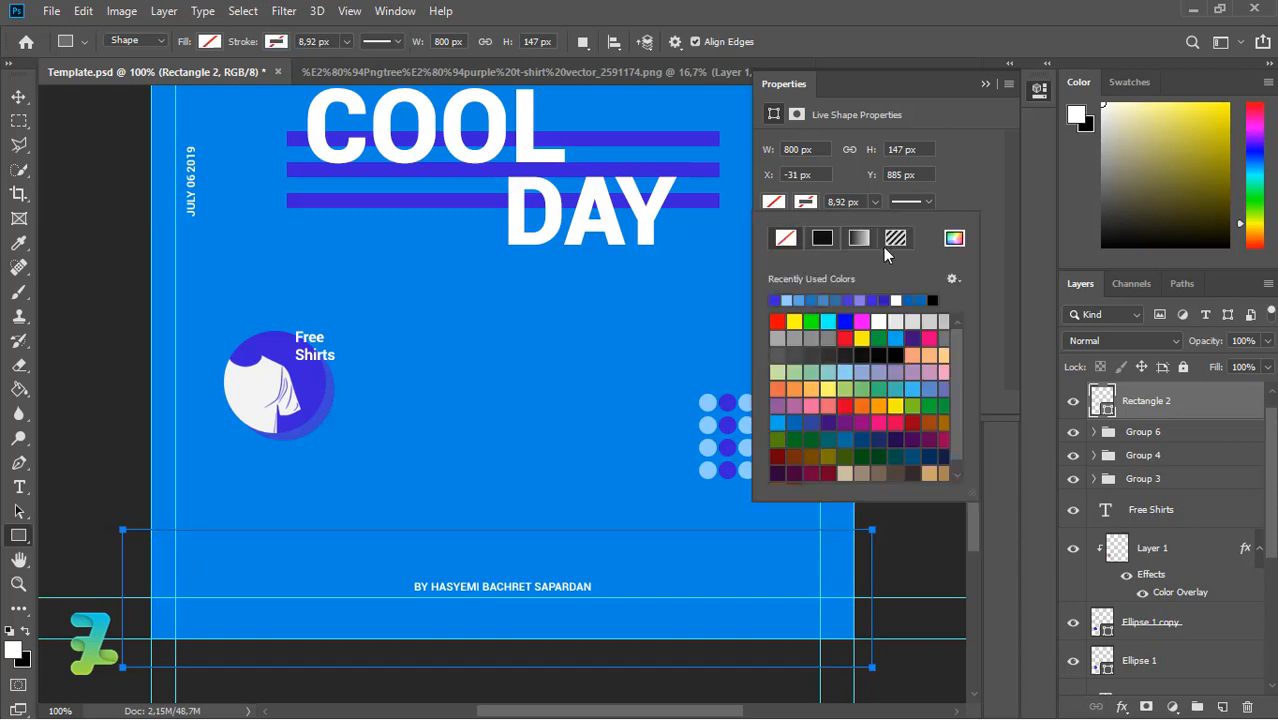
pyautogui.click(897, 299)
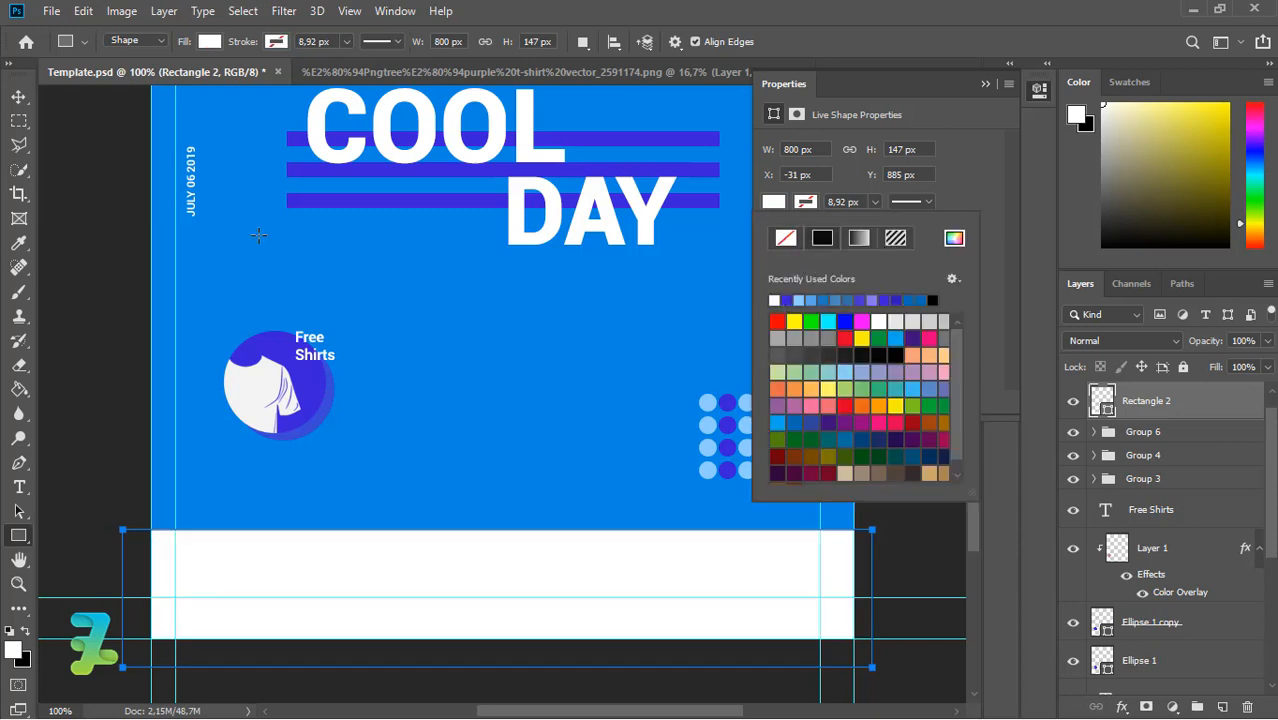
pyautogui.click(20, 96)
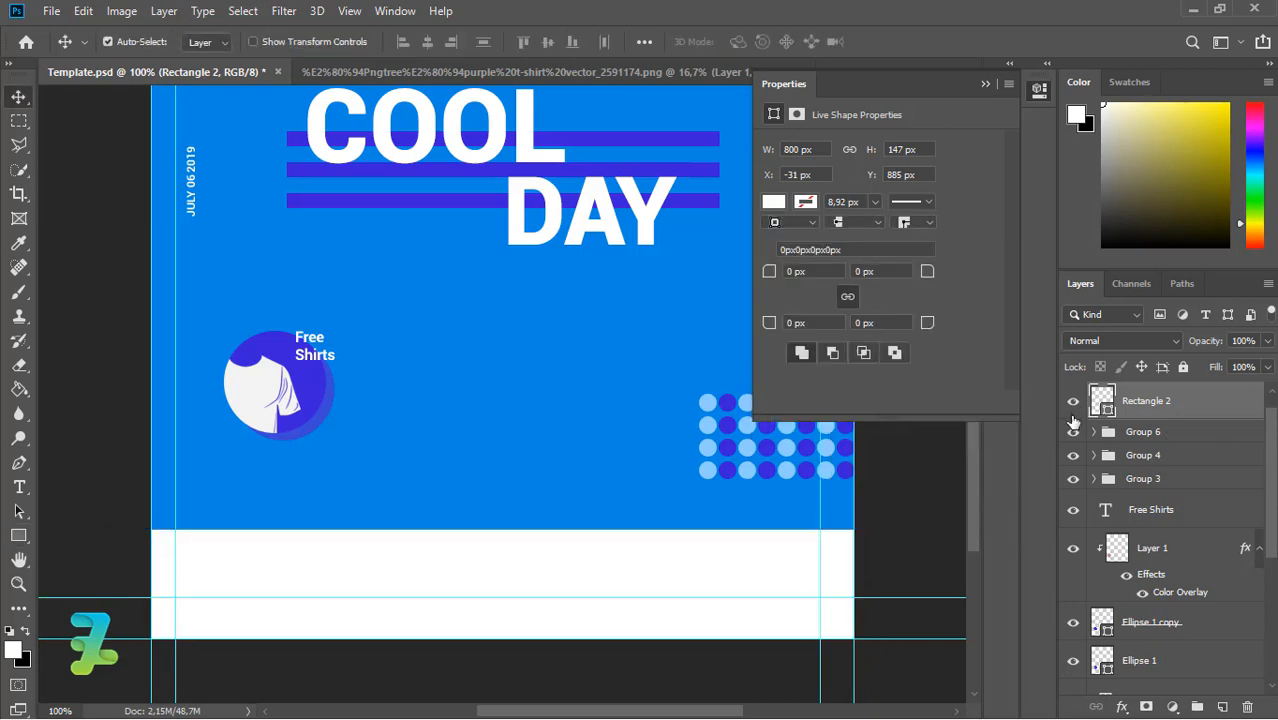
pyautogui.click(1094, 432)
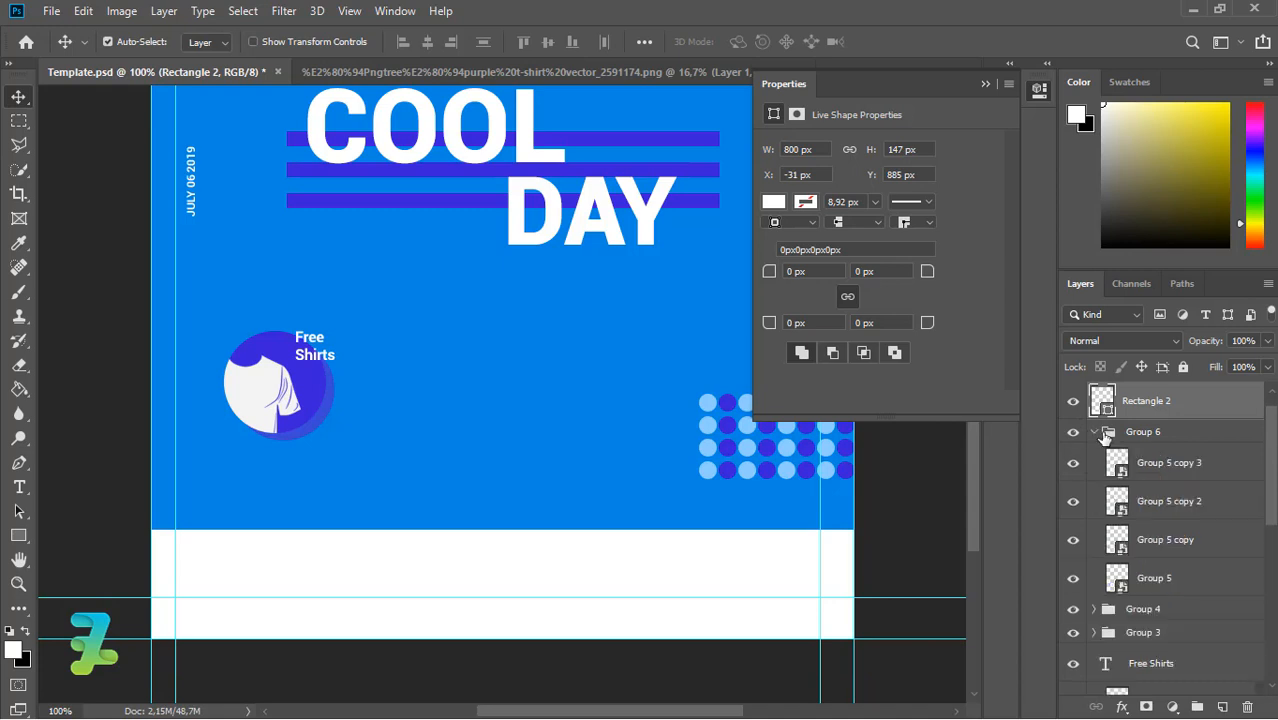
pyautogui.click(1094, 432)
pyautogui.click(1094, 455)
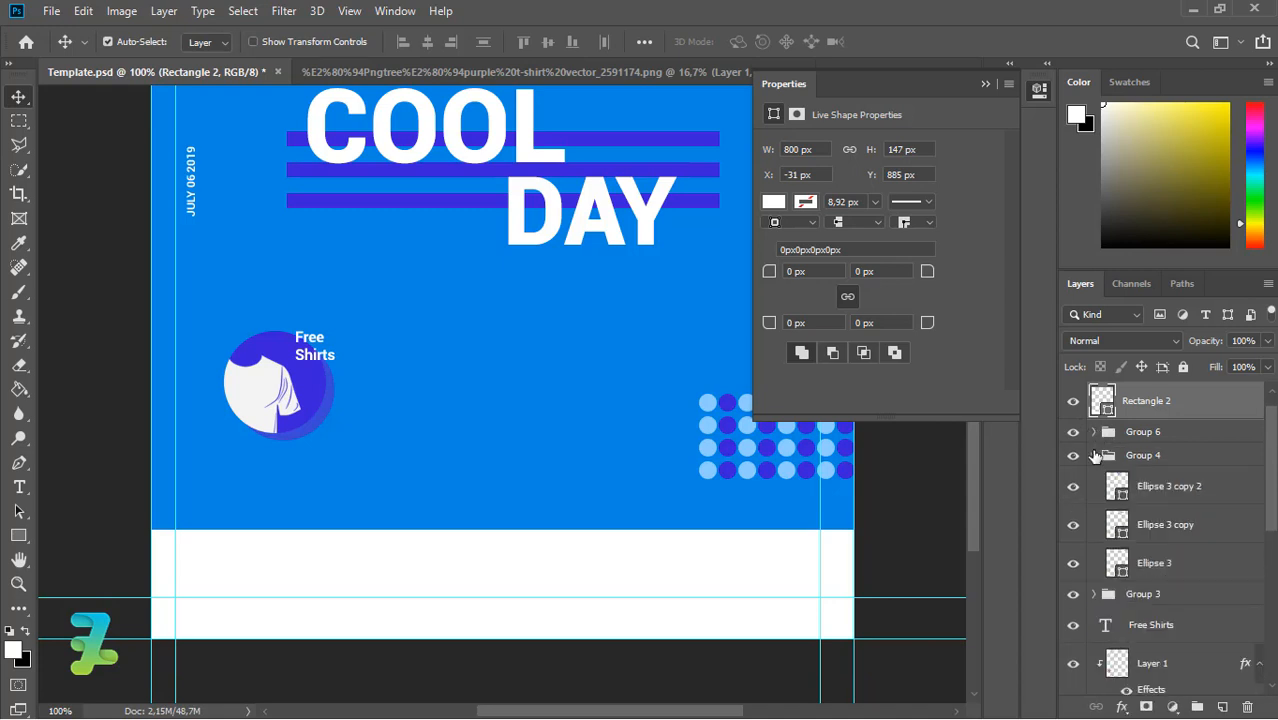
pyautogui.click(1094, 455)
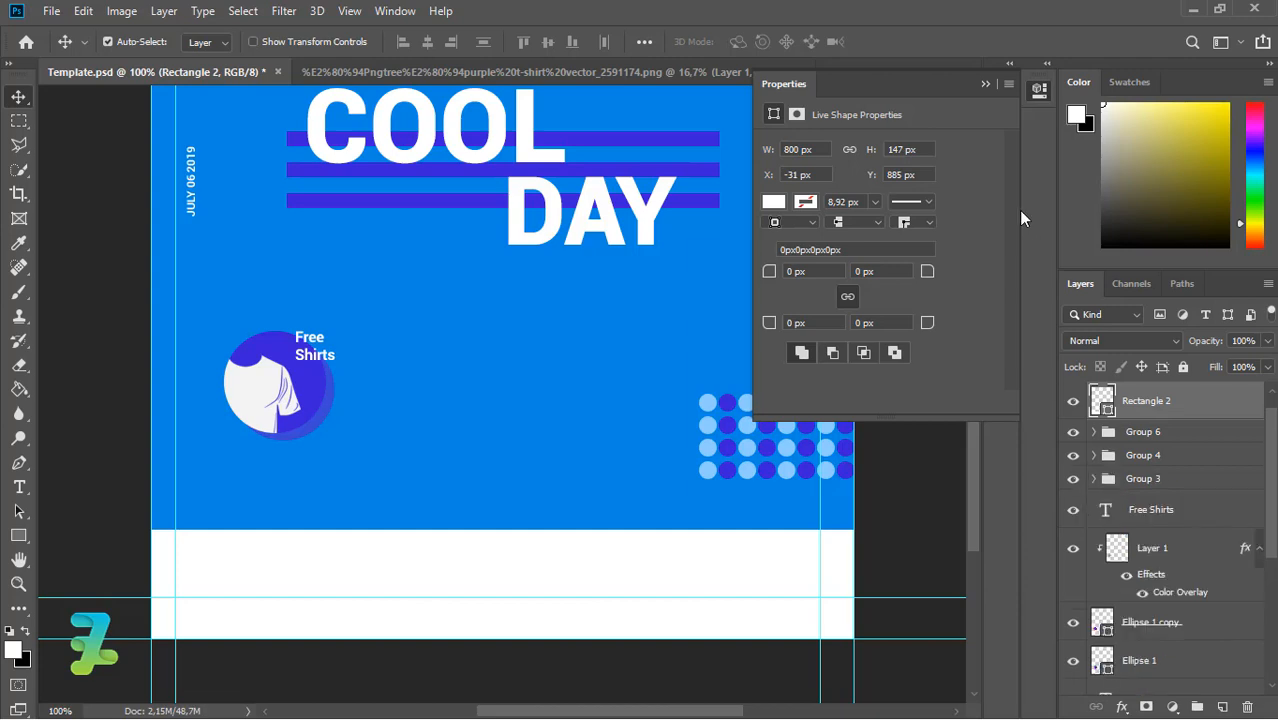
# Recolor the author byline in Group 1 to a bright blue, commit the text, and collapse the group
pyautogui.click(985, 86)
pyautogui.moveTo(965, 442); pyautogui.dragTo(978, 392)
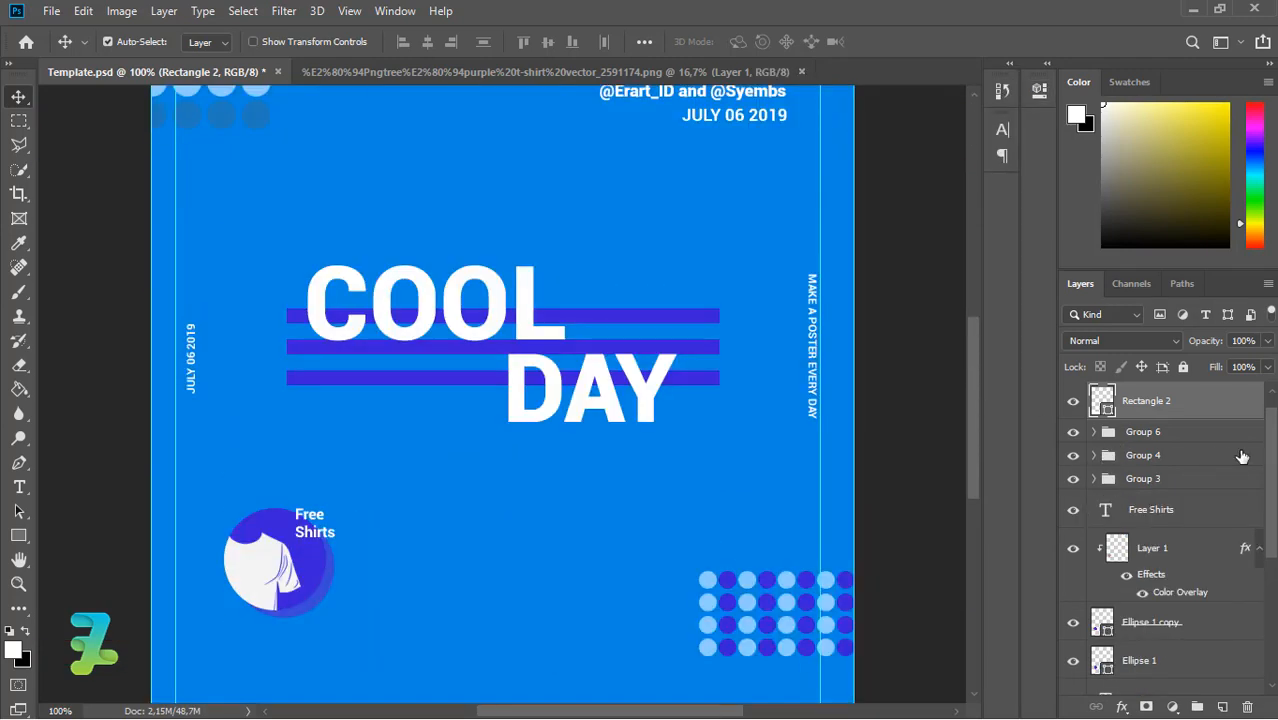
pyautogui.moveTo(1272, 441); pyautogui.dragTo(1270, 398)
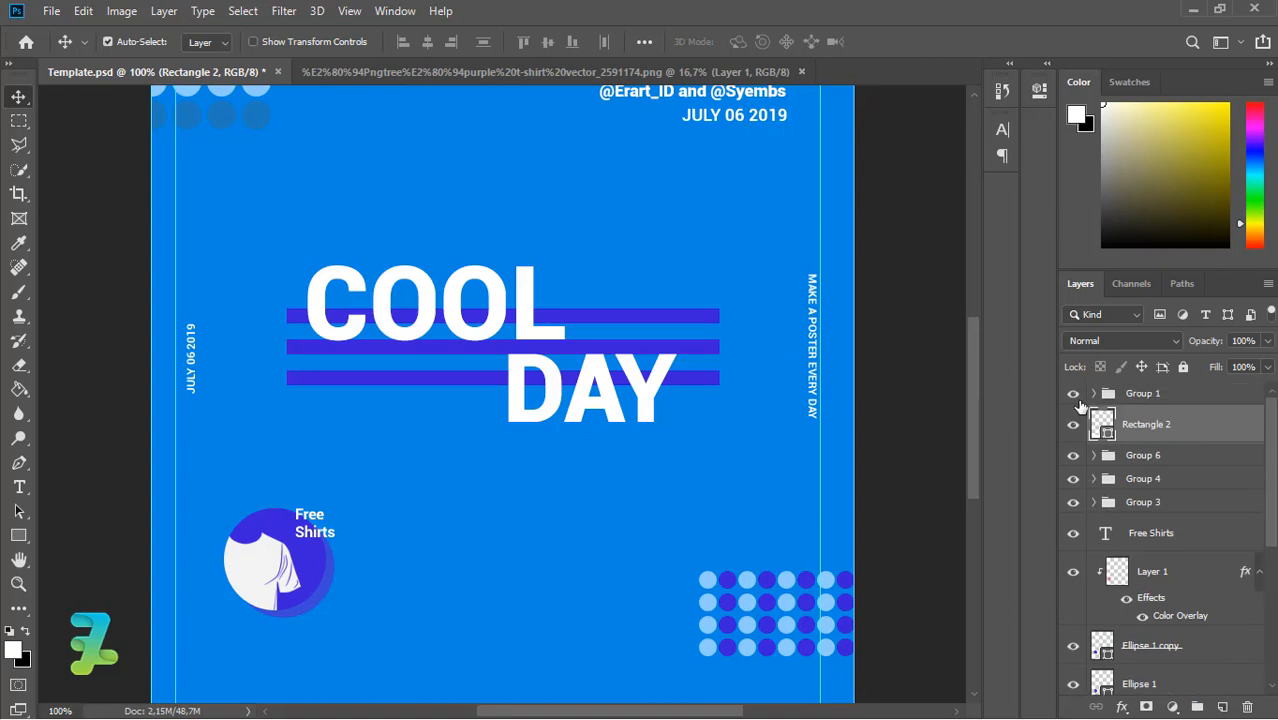
pyautogui.click(1094, 394)
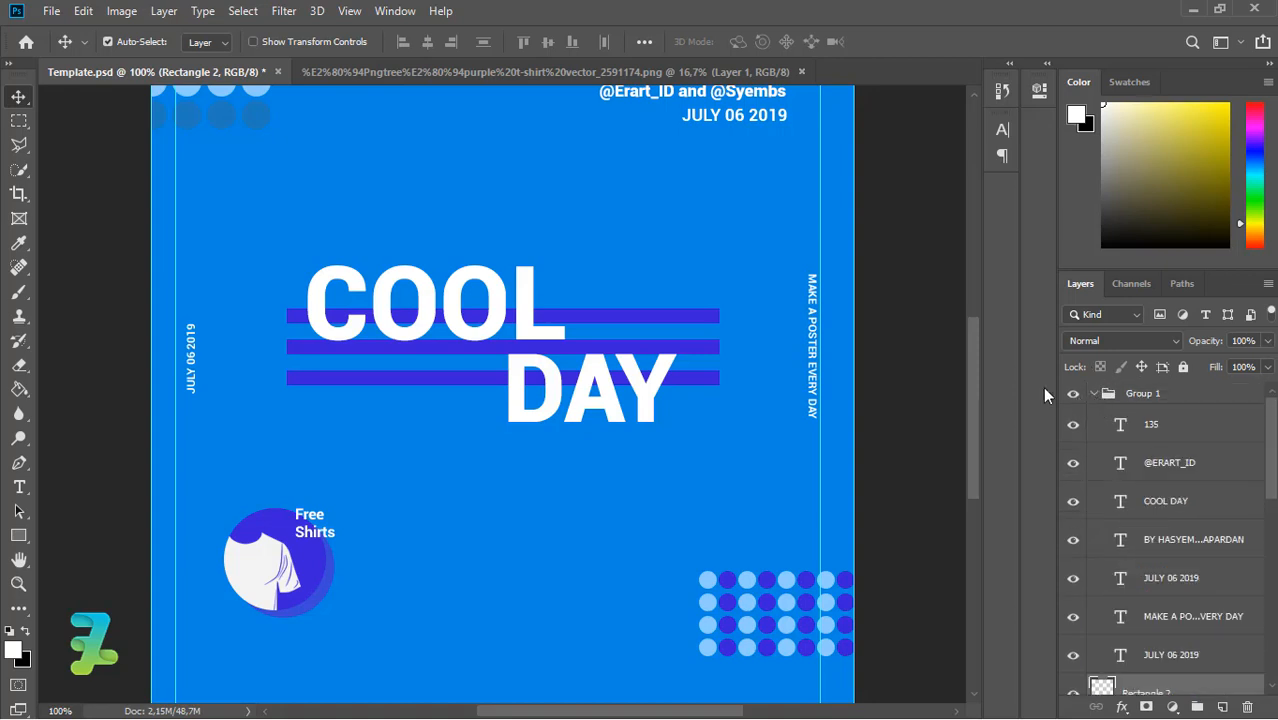
pyautogui.doubleClick(1121, 541)
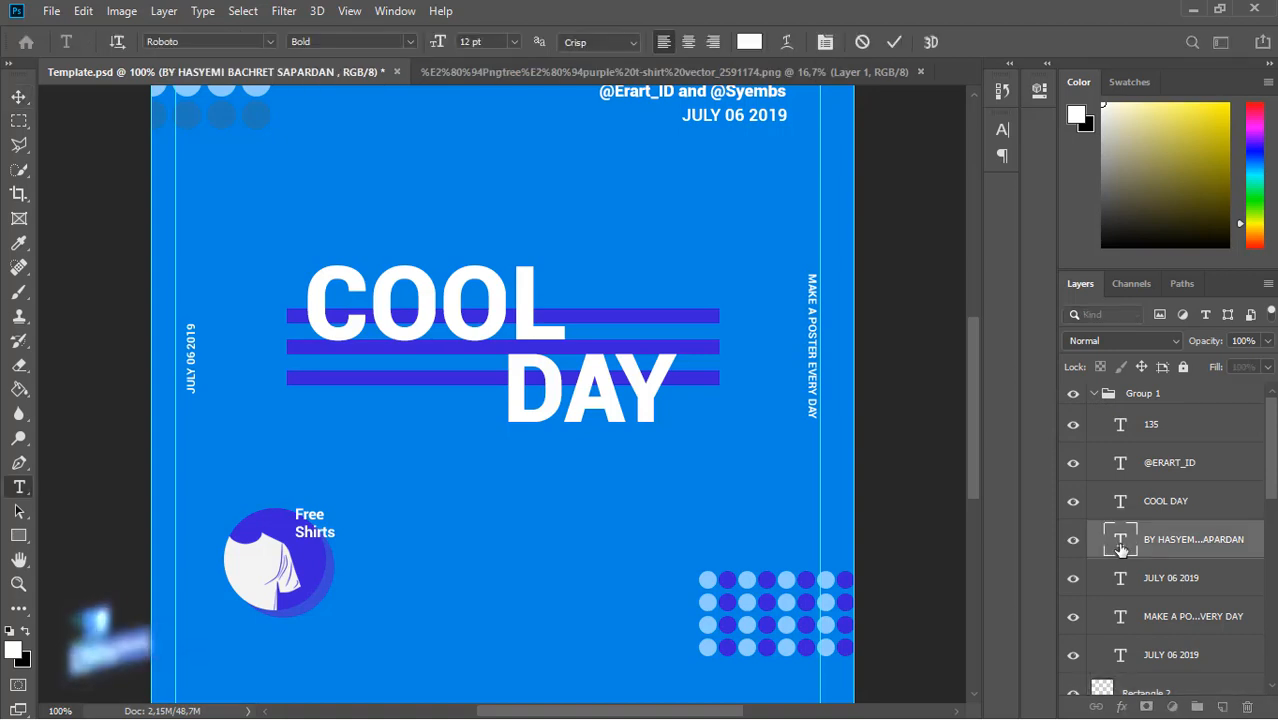
pyautogui.scroll(-5, 976, 426)
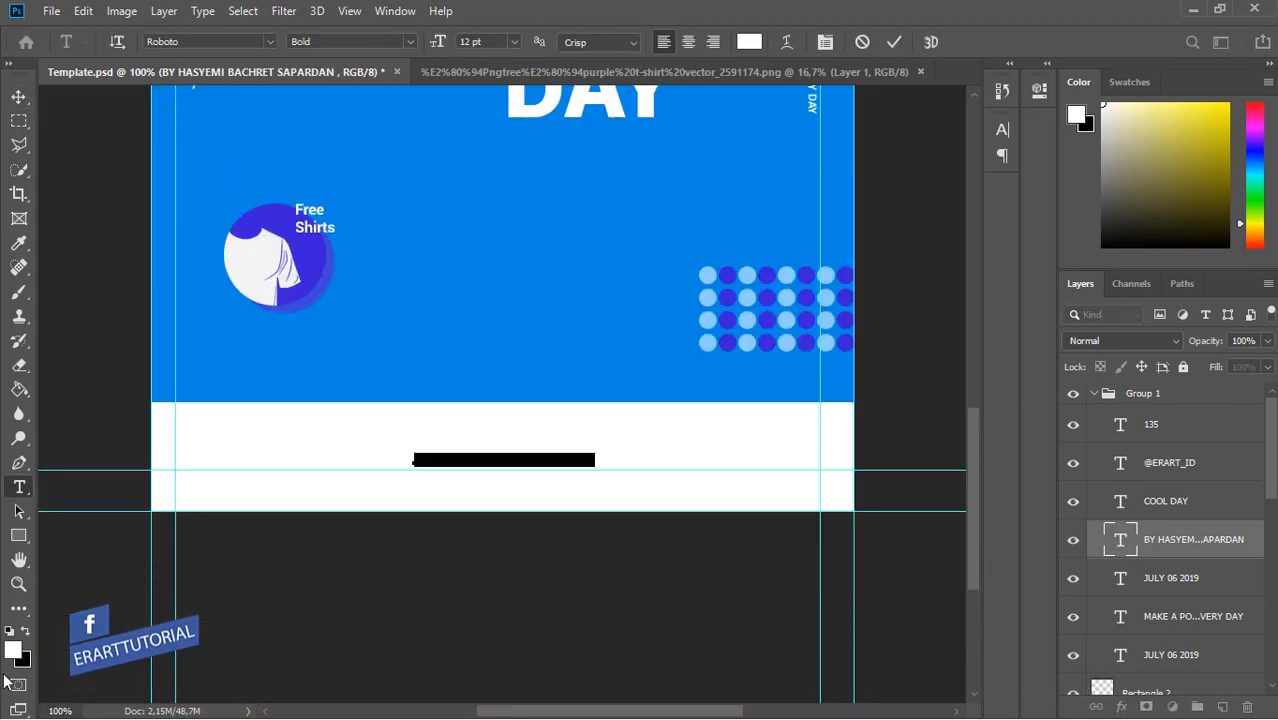
pyautogui.click(13, 650)
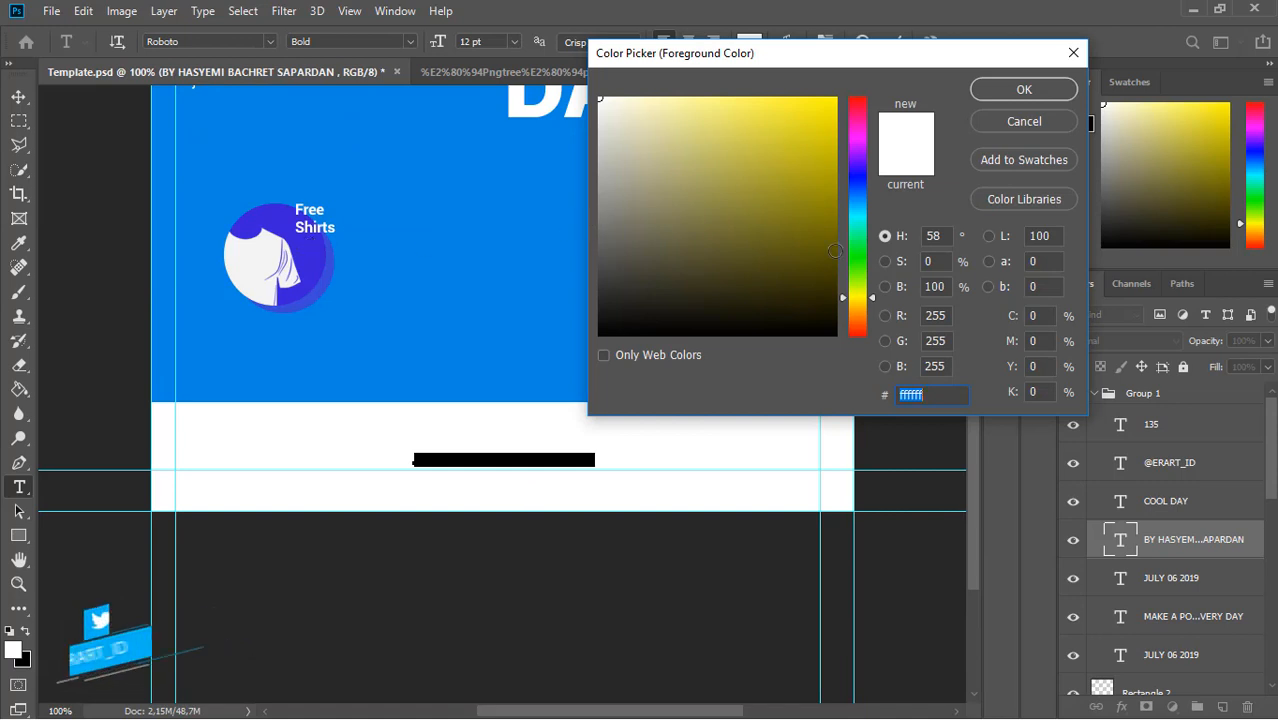
pyautogui.click(853, 205)
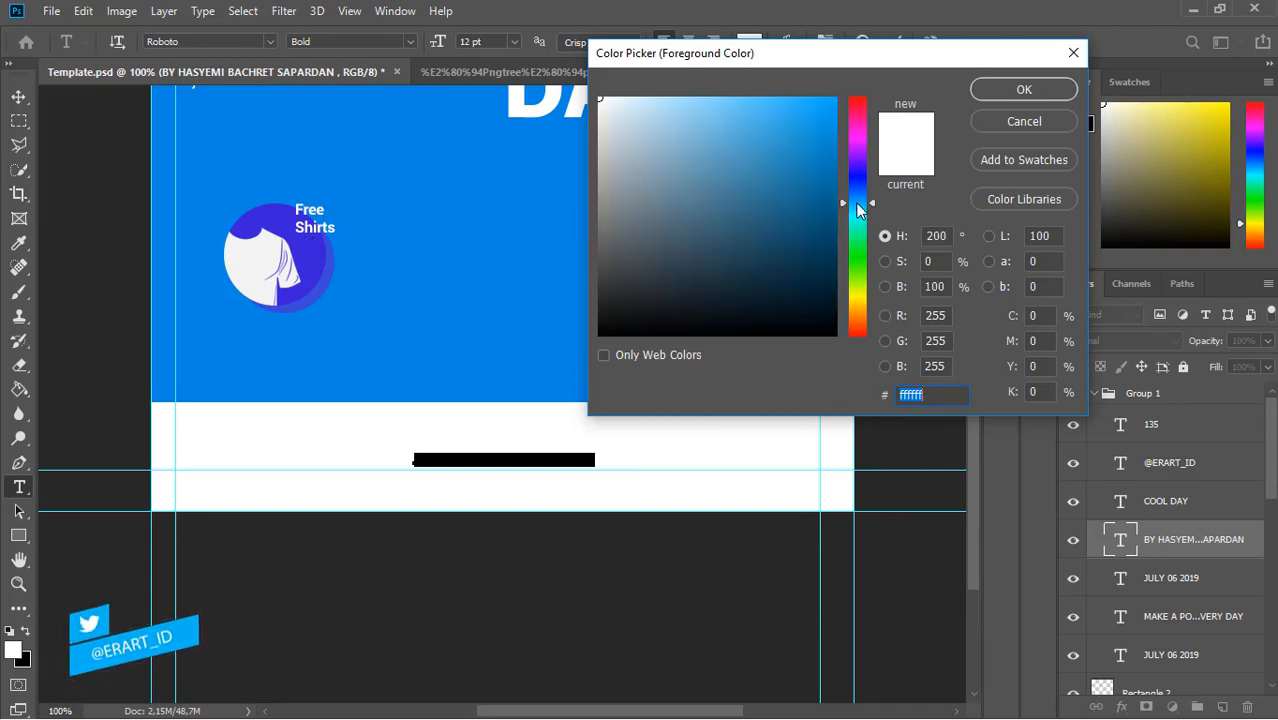
pyautogui.write('2d9cdb')
pyautogui.press('Return')
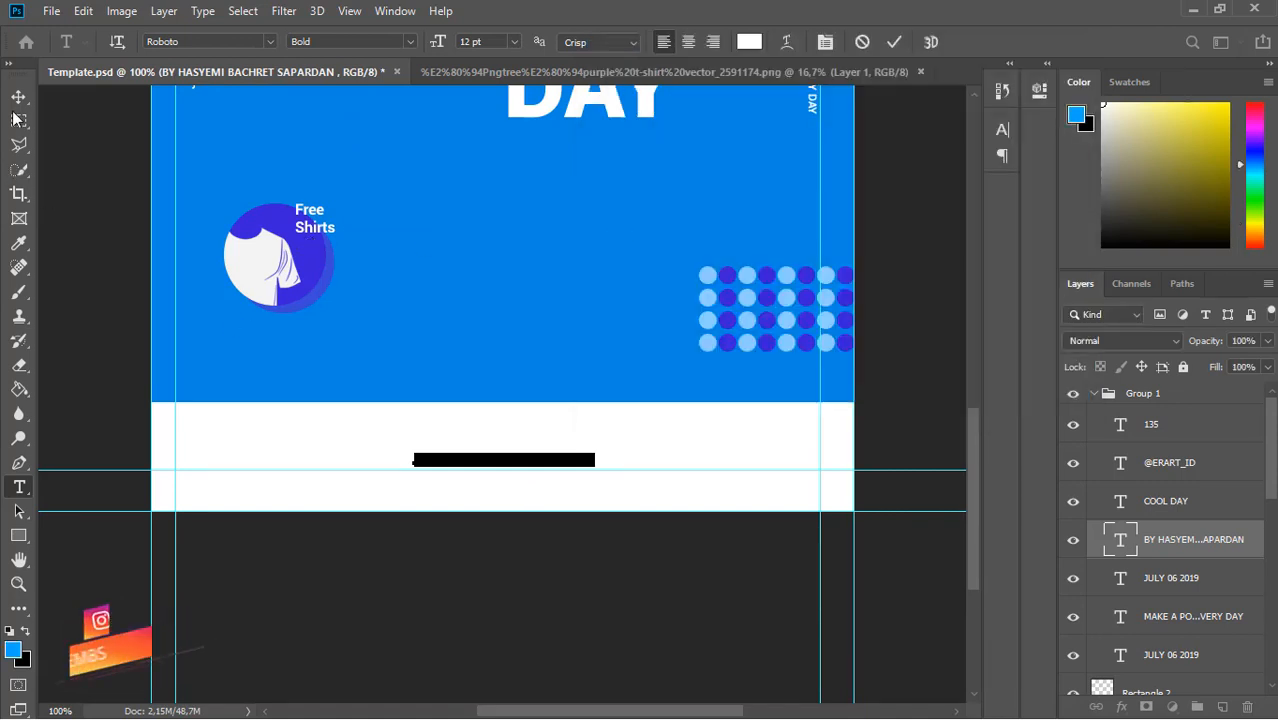
pyautogui.click(18, 96)
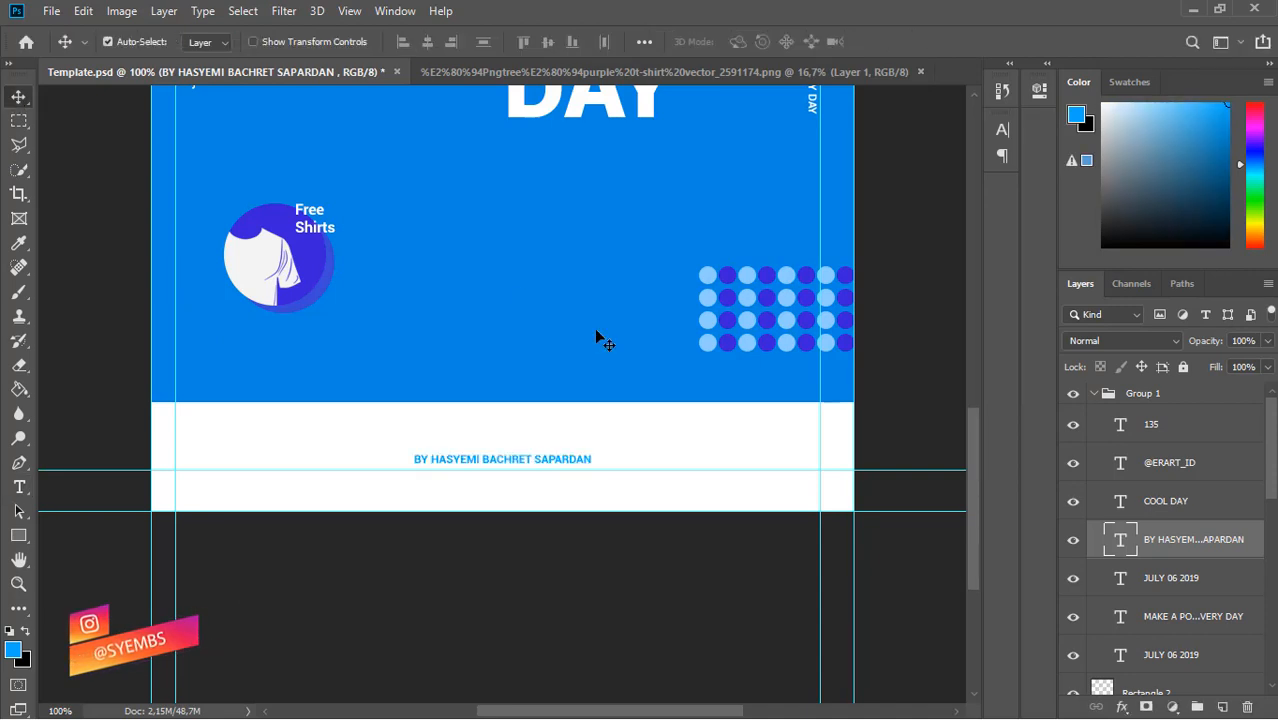
pyautogui.click(1094, 394)
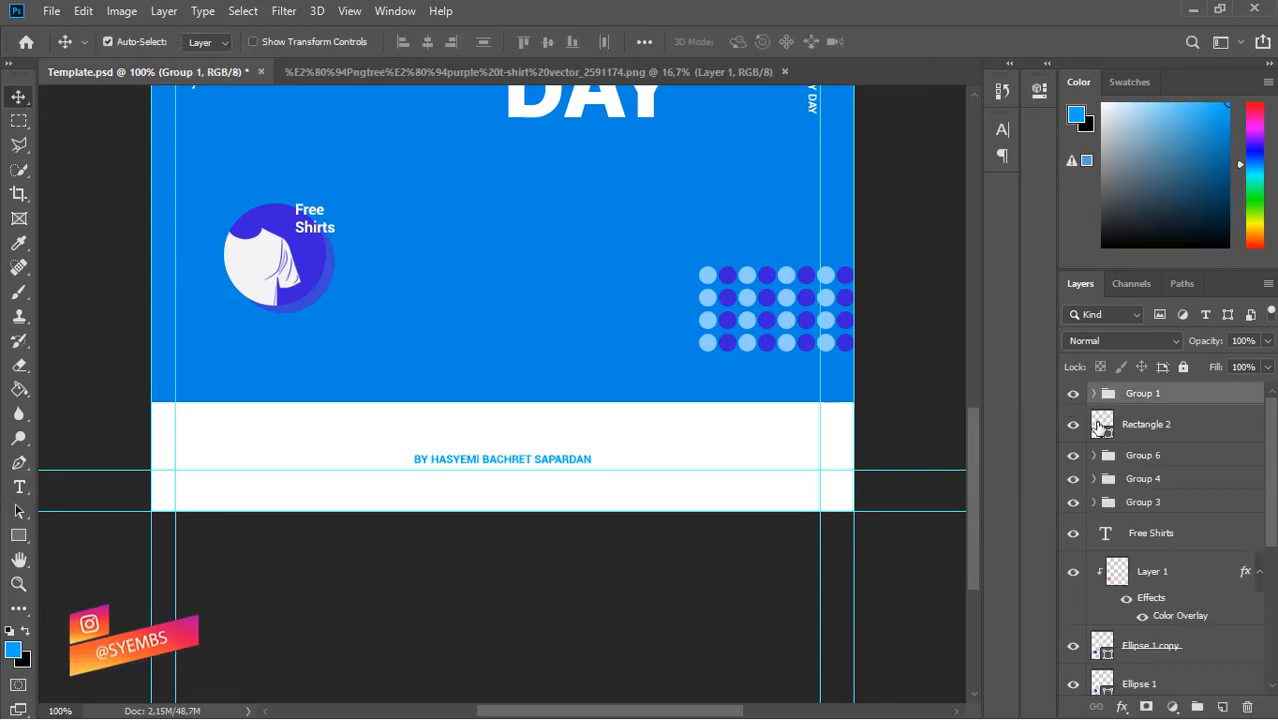
# Draw a thin rectangle about 226 × 2 px above the footer rectangle's layer, level with the byline and extending left from its start
pyautogui.click(1100, 428)
pyautogui.click(18, 535)
pyautogui.press('x')
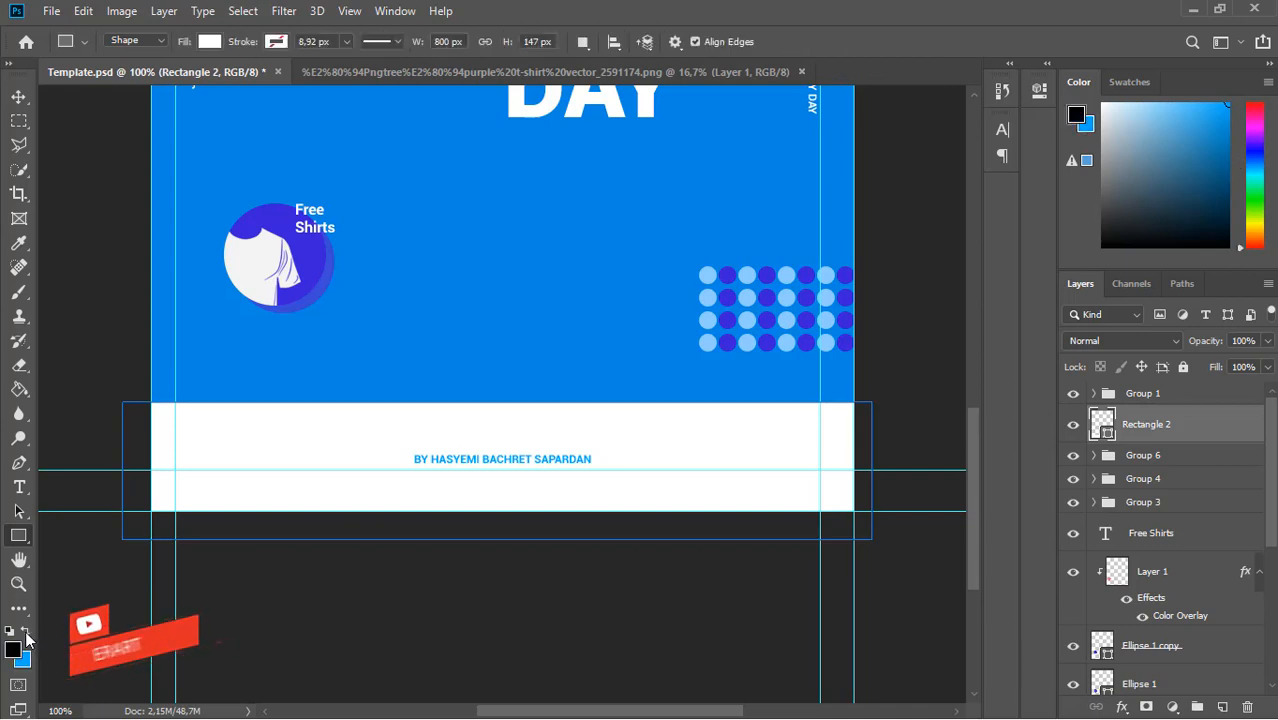
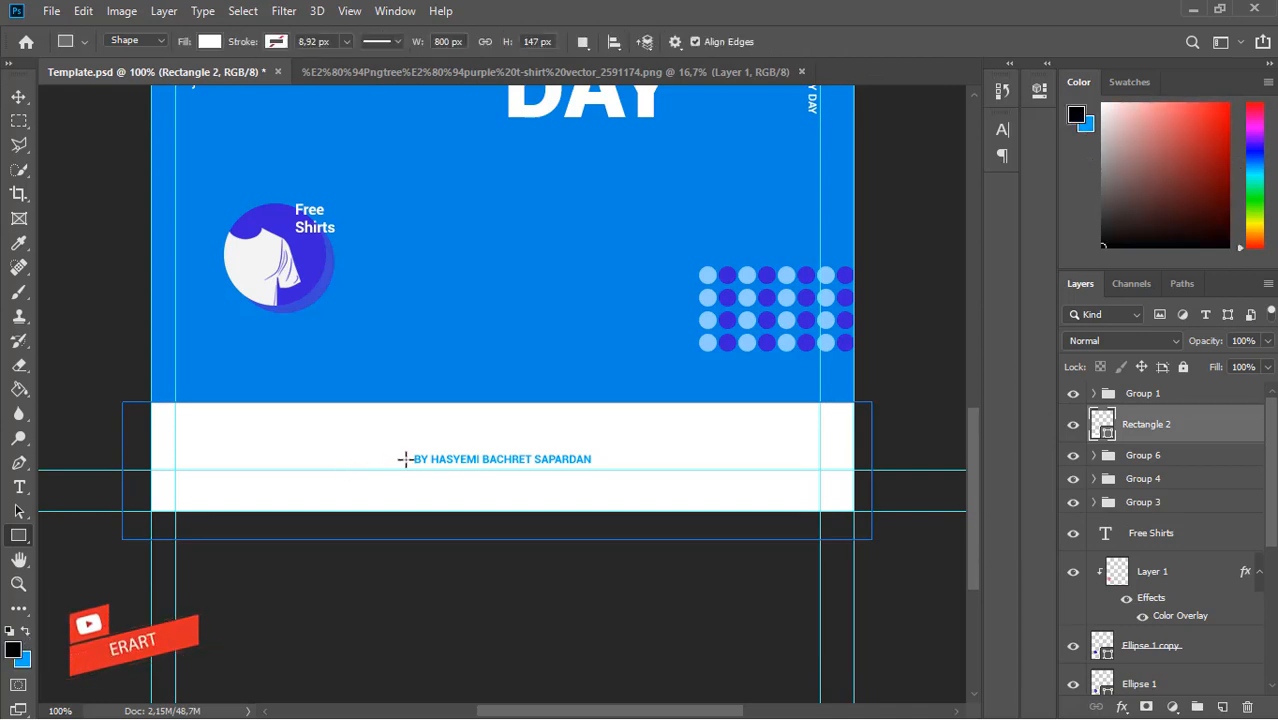
pyautogui.moveTo(406, 459); pyautogui.dragTo(195, 459)
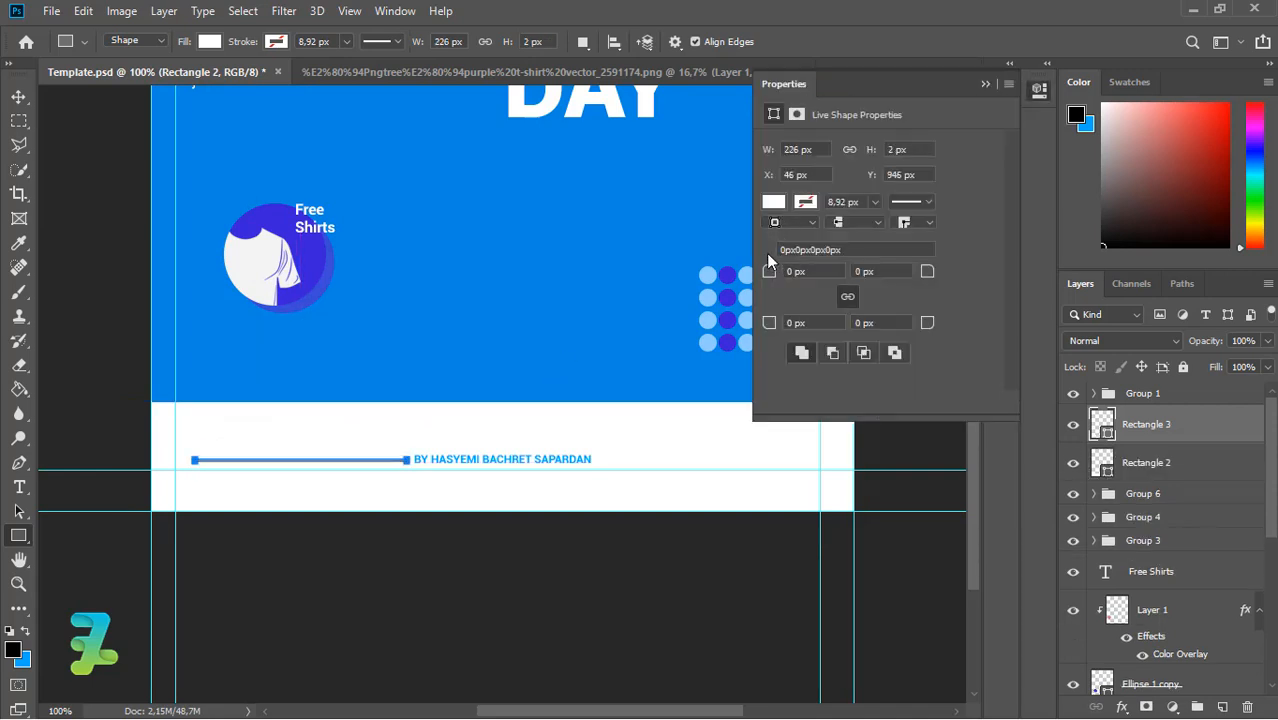
# Fill the thin line beside the byline with a near-black swatch
pyautogui.click(773, 203)
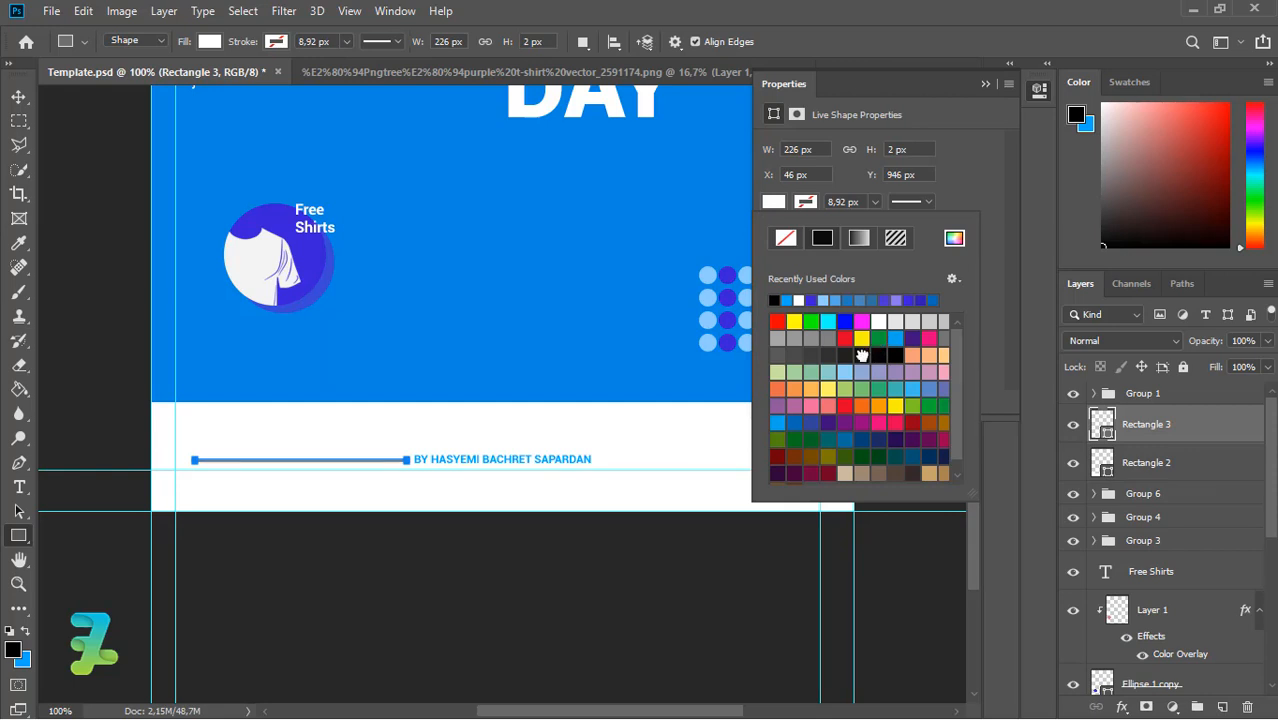
pyautogui.click(862, 355)
pyautogui.click(711, 140)
pyautogui.press('v')
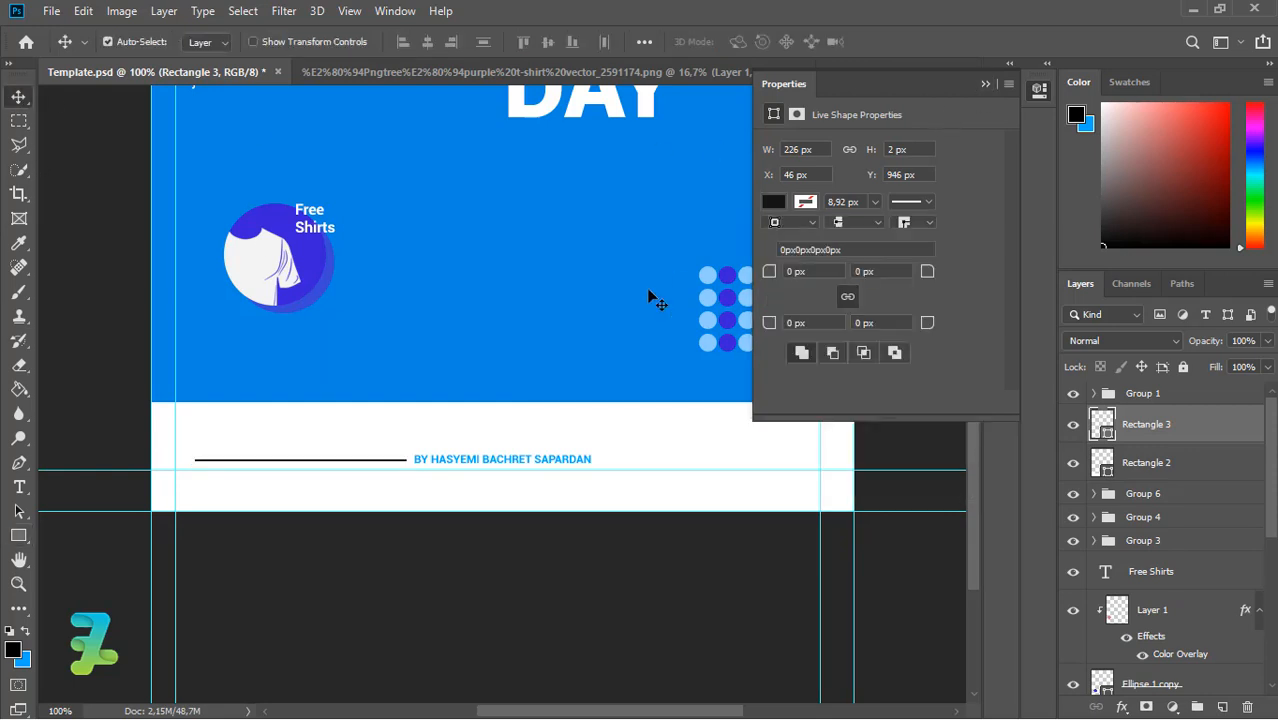
# Draw a near-black rectangle about 29 × 15 px near the right end of the white footer, level with the byline
pyautogui.click(985, 84)
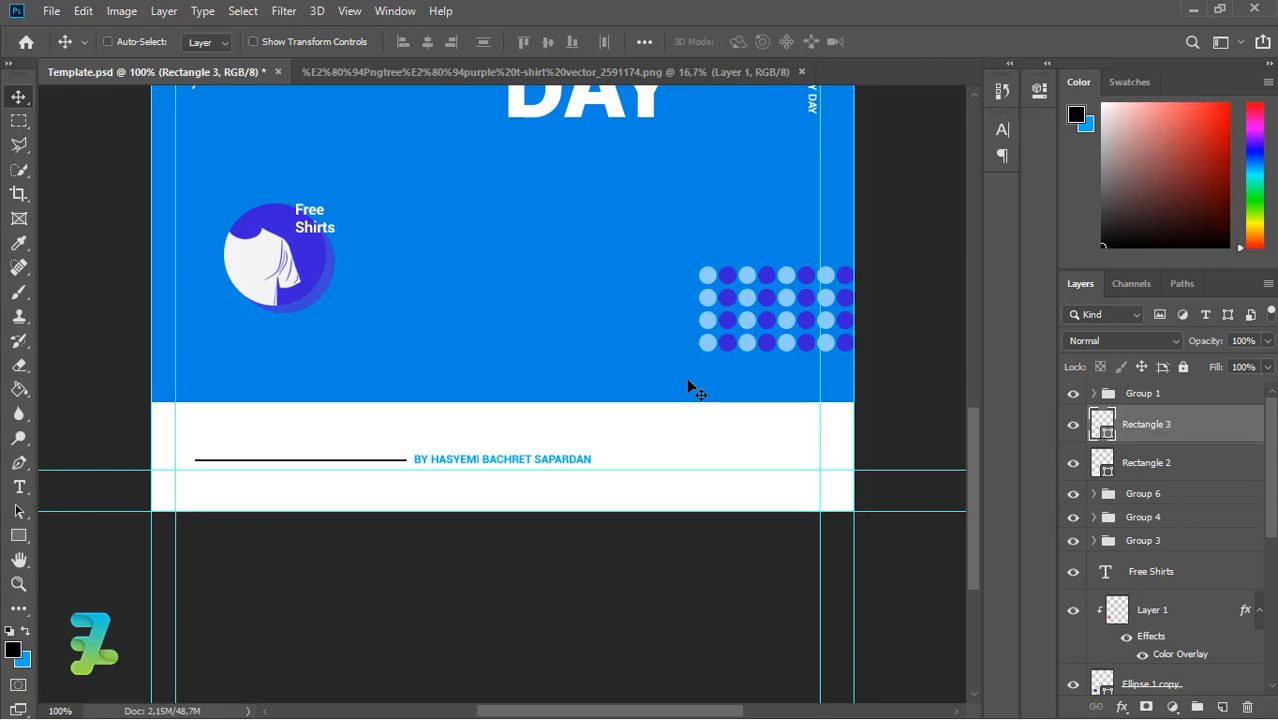
pyautogui.hotkey('ctrl', '+')
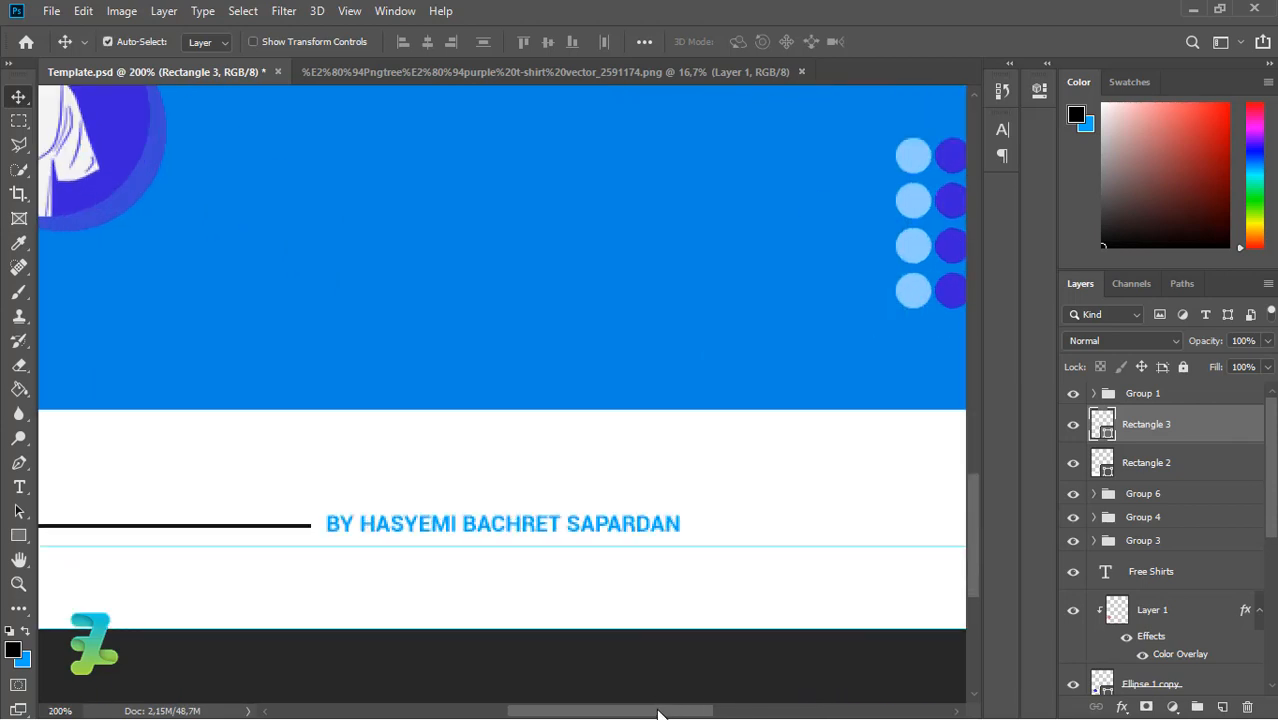
pyautogui.moveTo(662, 712); pyautogui.dragTo(734, 714)
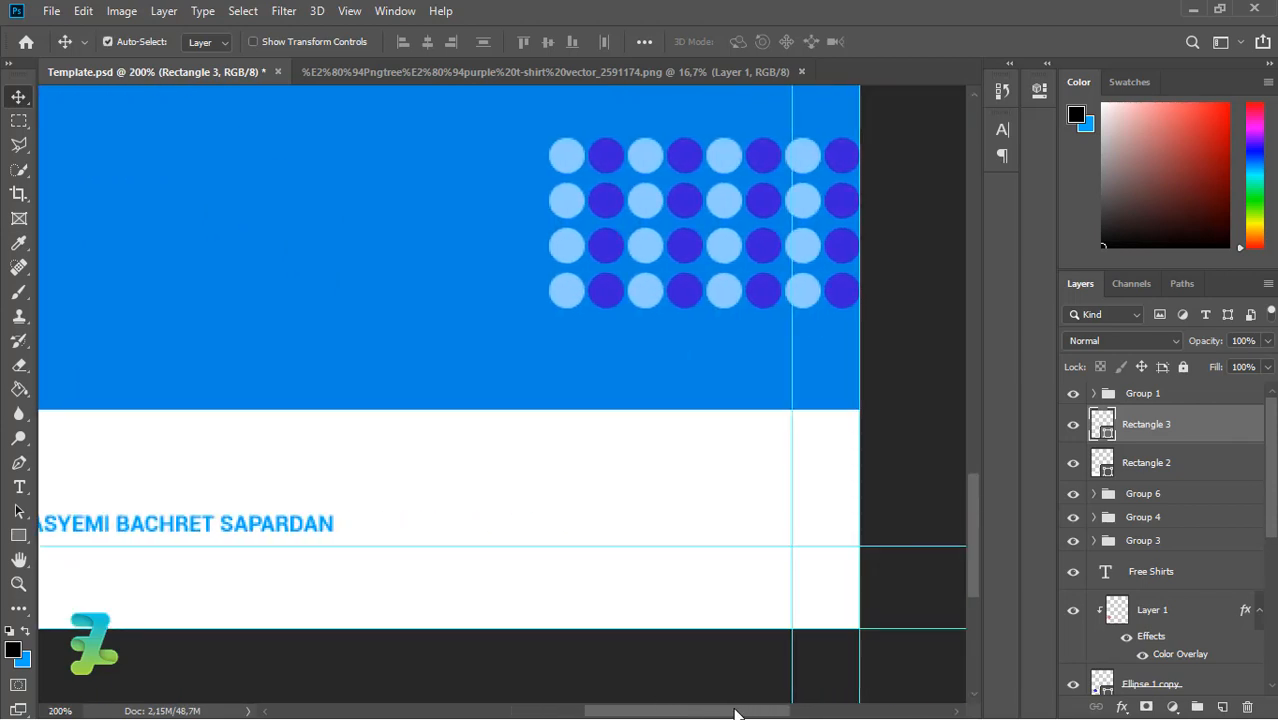
pyautogui.click(18, 535)
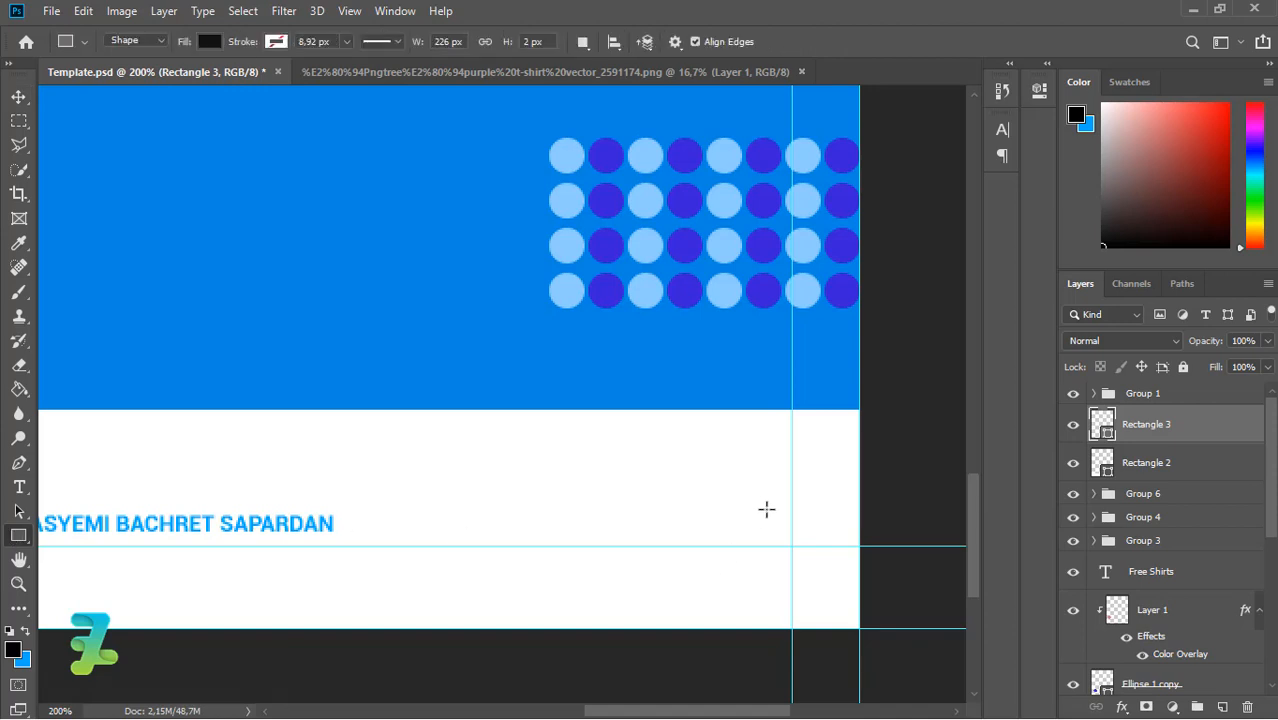
pyautogui.moveTo(768, 508); pyautogui.dragTo(713, 532)
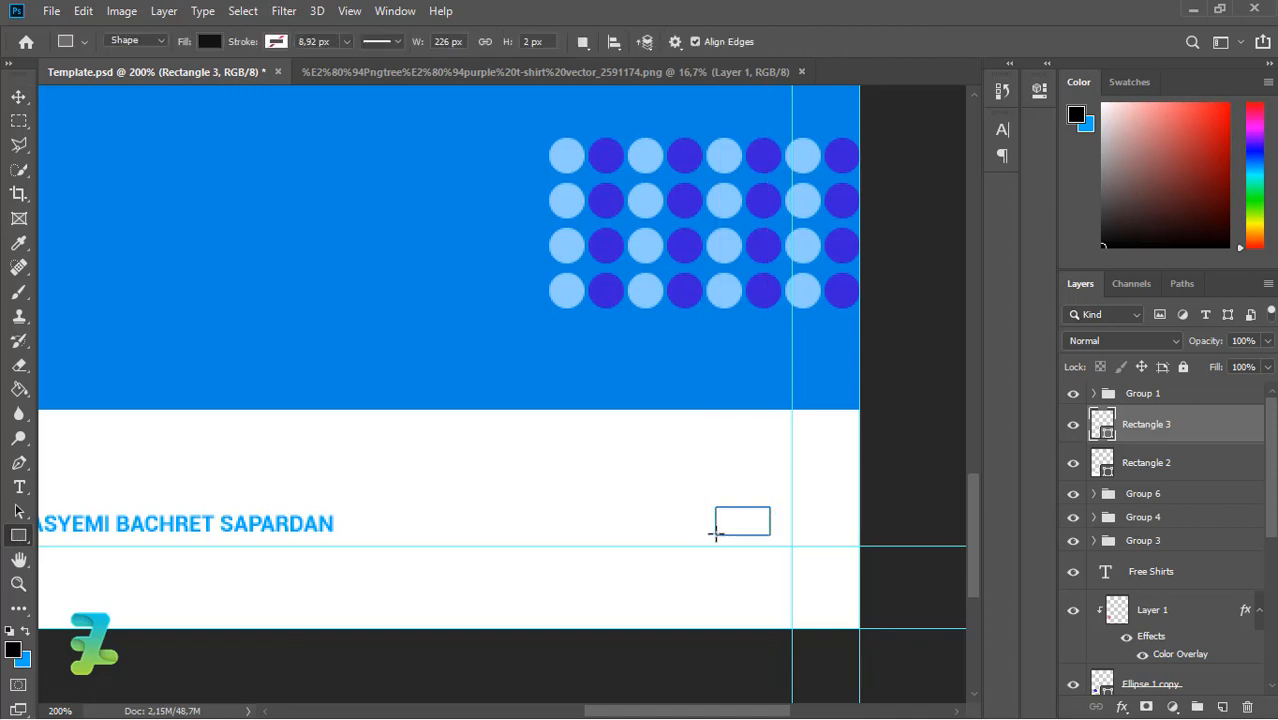
pyautogui.click(18, 488)
pyautogui.click(985, 84)
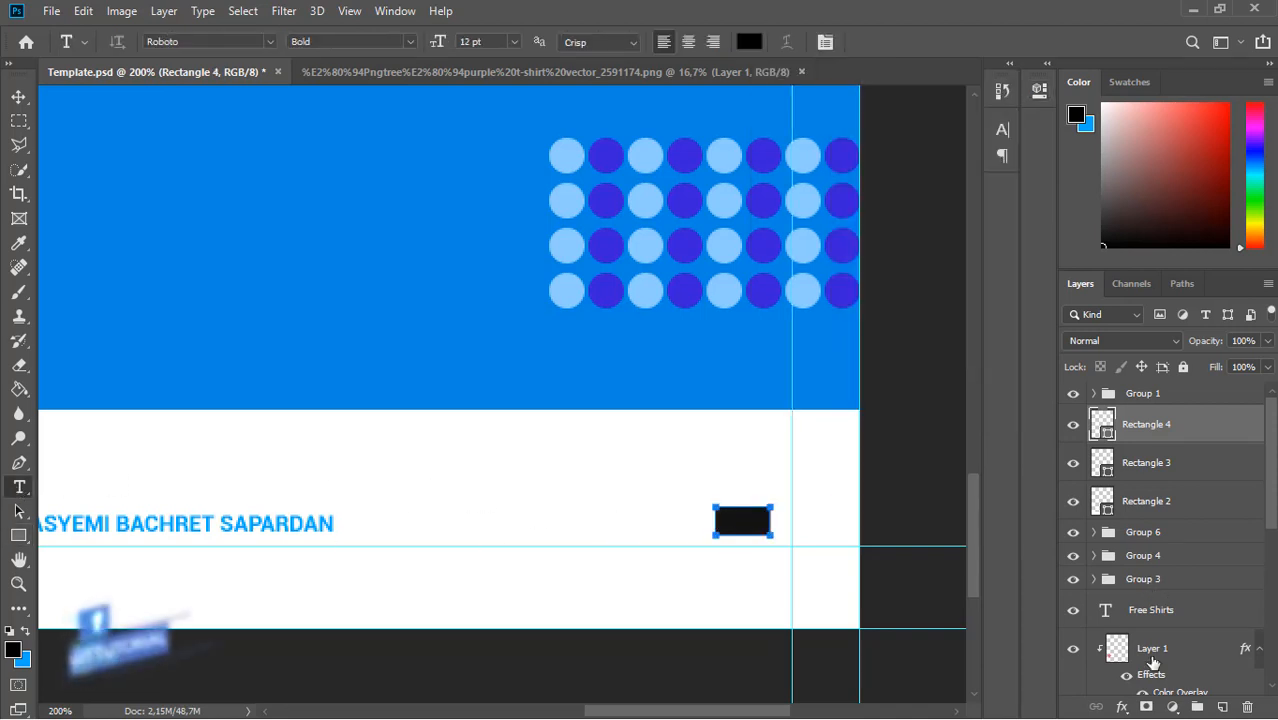
# Add the white text "AM" on a new layer over the small black rectangle and set it in Roboto Regular
pyautogui.click(1222, 707)
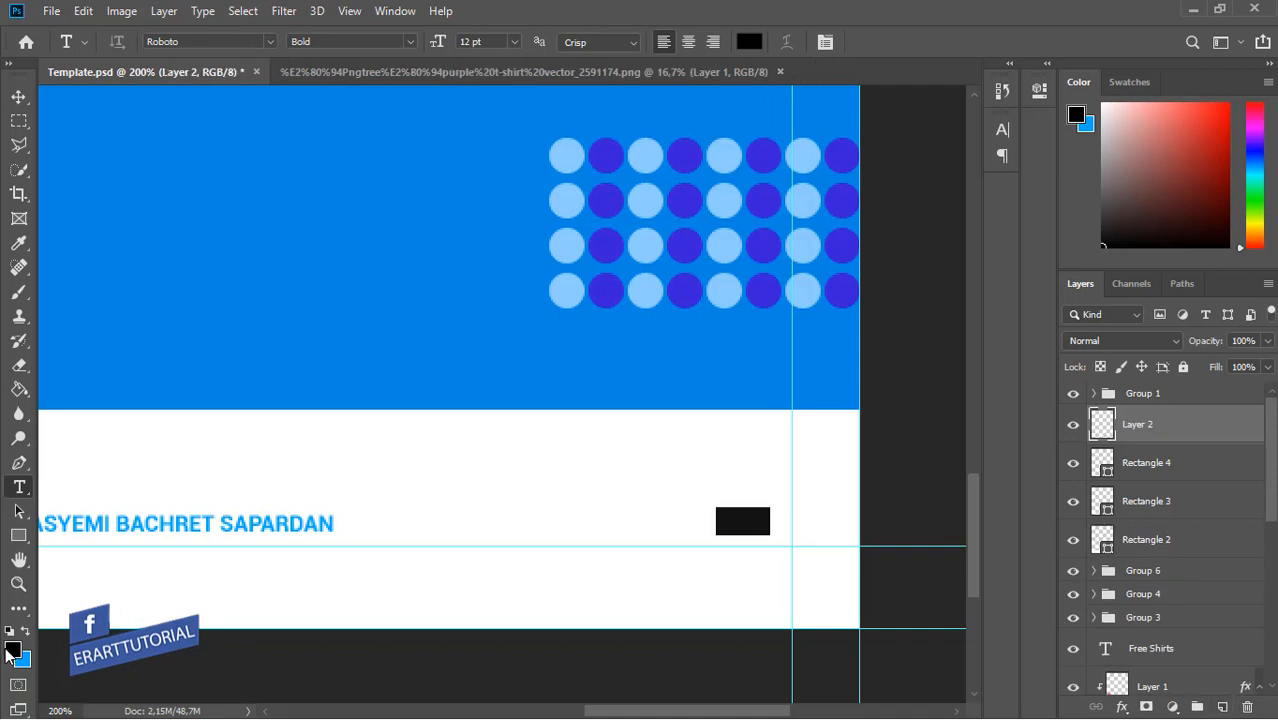
pyautogui.click(12, 651)
pyautogui.click(838, 444)
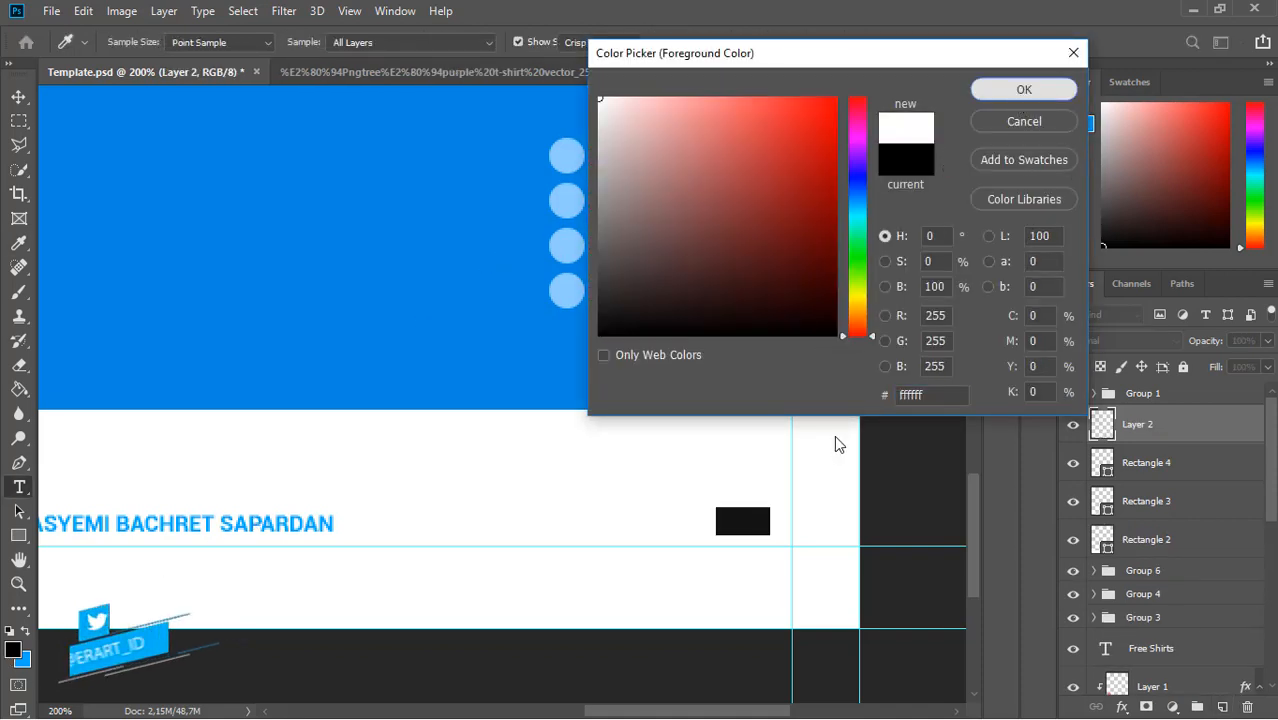
pyautogui.press('Return')
pyautogui.click(727, 520)
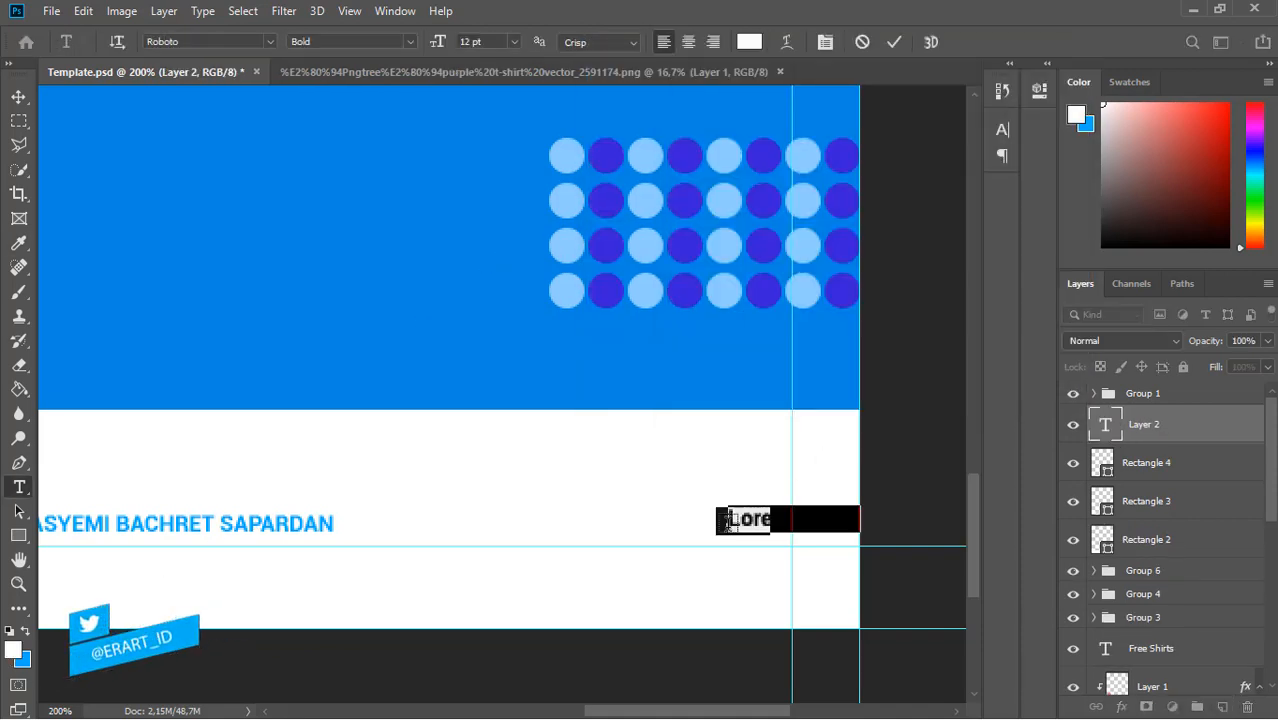
pyautogui.write('AM')
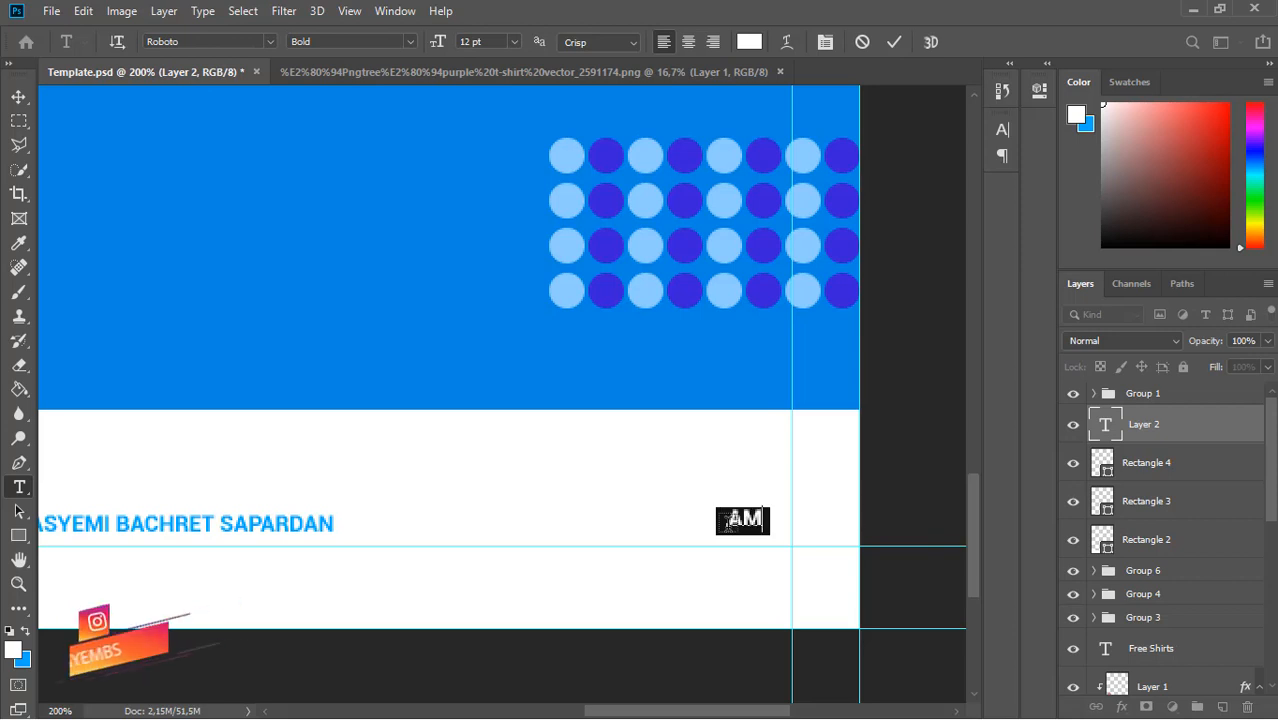
pyautogui.click(409, 45)
pyautogui.click(336, 202)
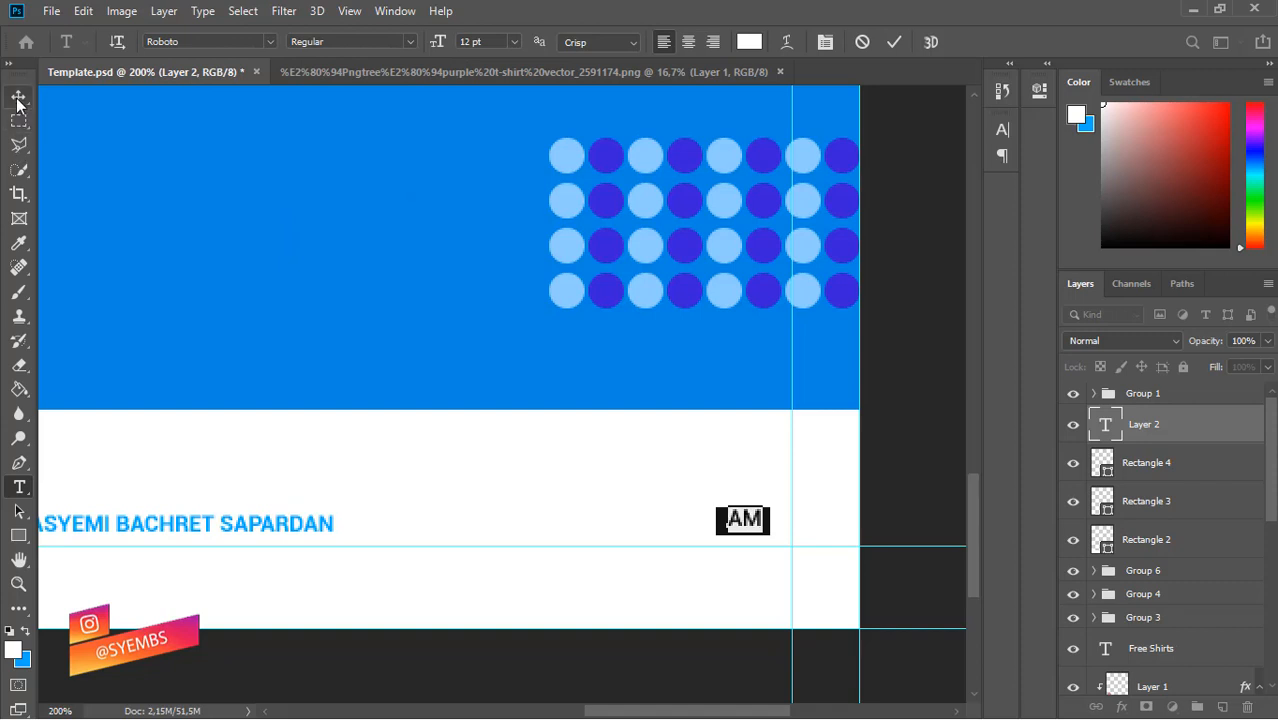
pyautogui.click(18, 98)
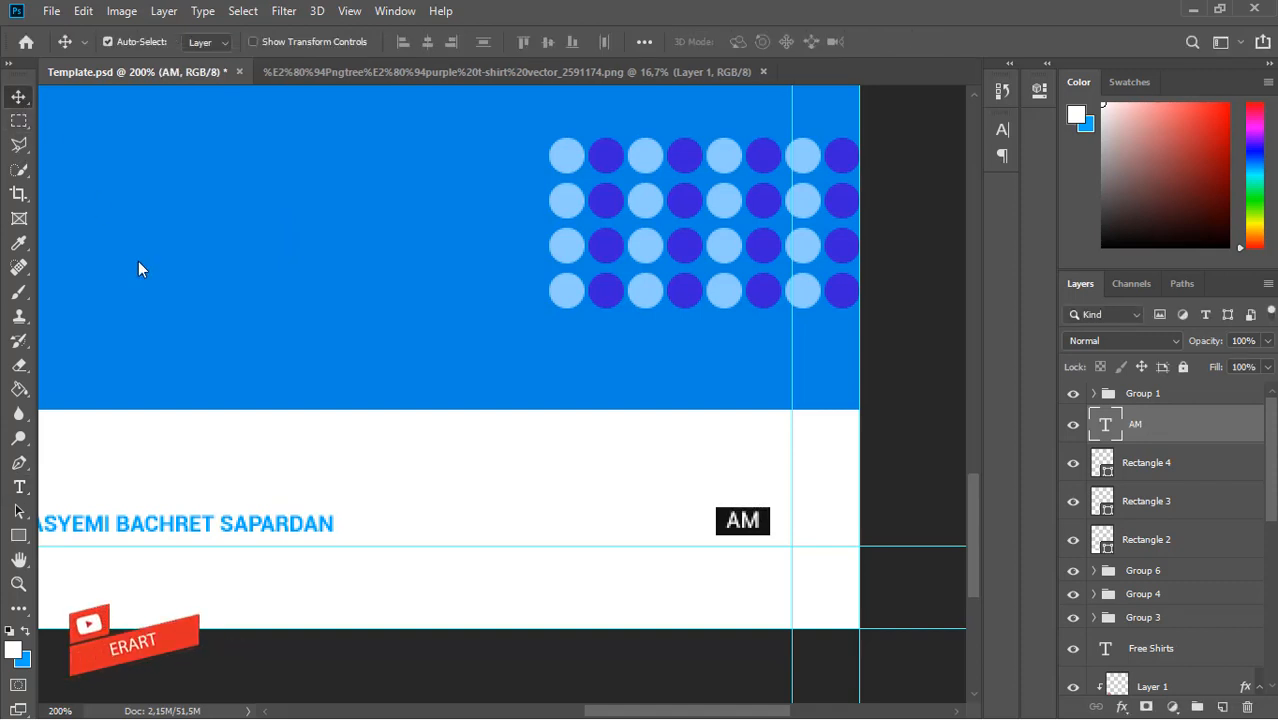
pyautogui.click(1093, 510)
pyautogui.hotkey('ctrl', 'shift', 'alt', 'n')
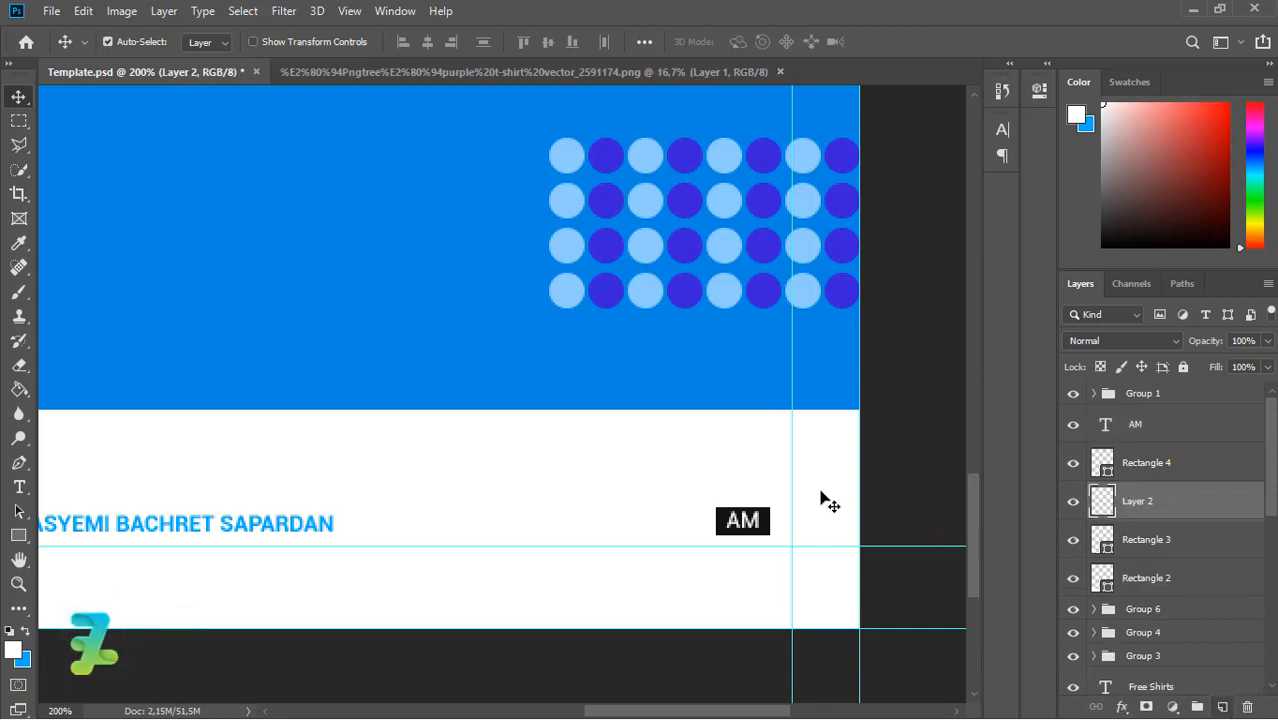
pyautogui.press('u')
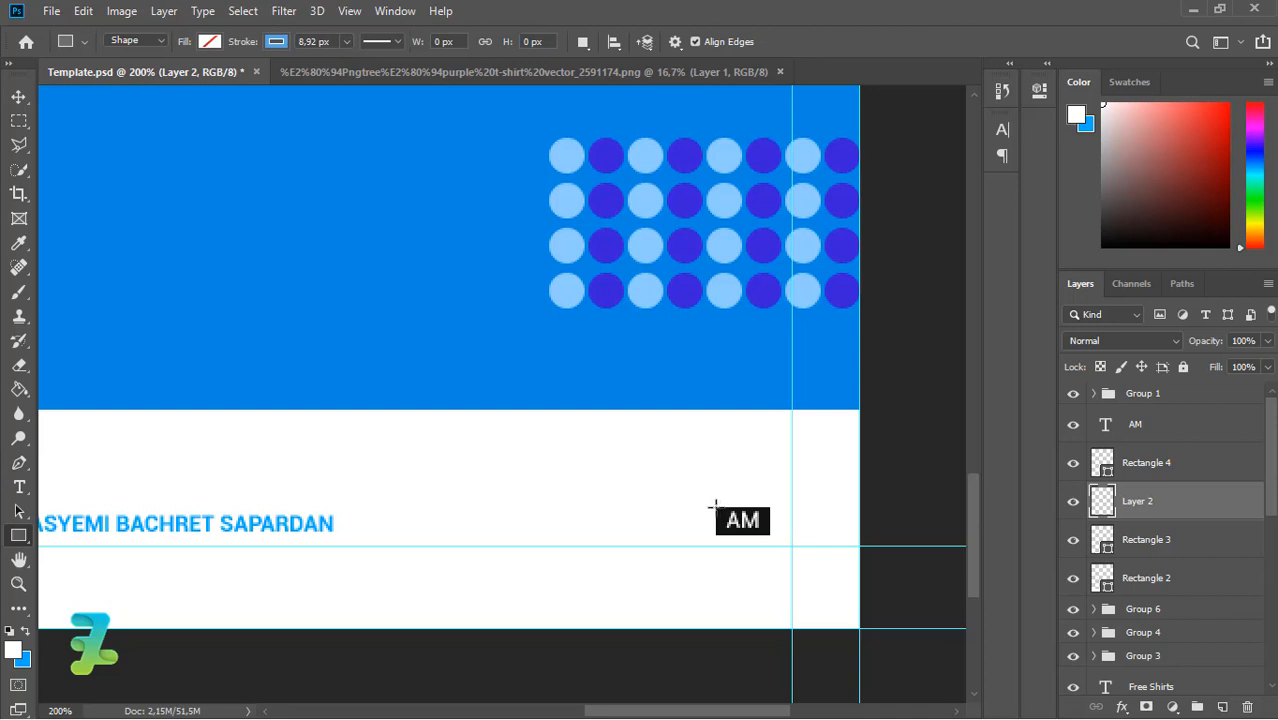
pyautogui.moveTo(715, 506); pyautogui.dragTo(676, 534)
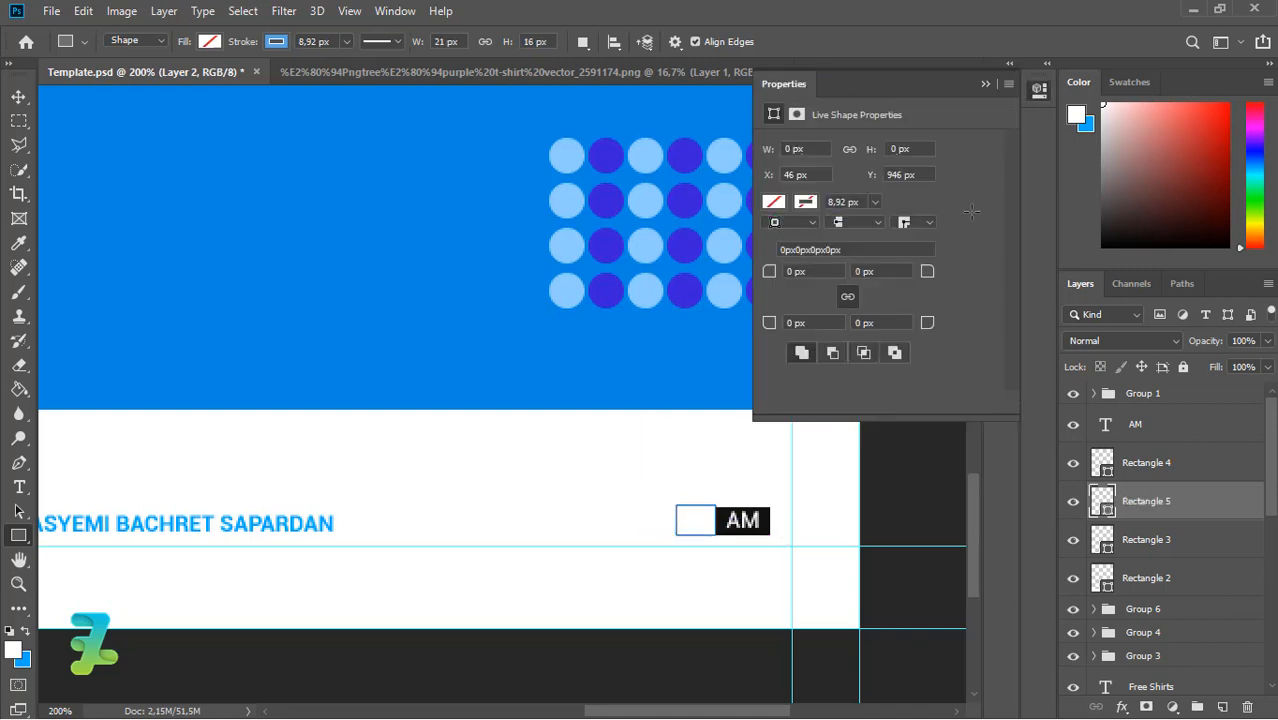
pyautogui.click(984, 83)
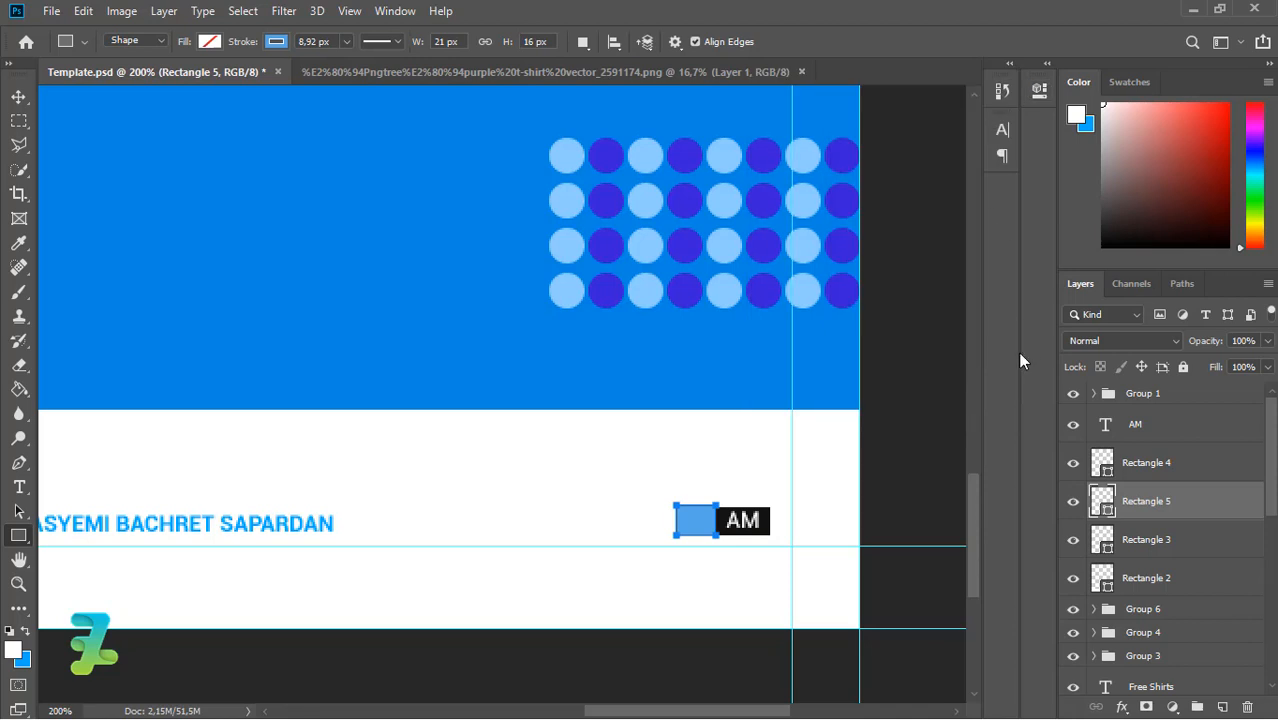
pyautogui.press('Delete')
pyautogui.press('v')
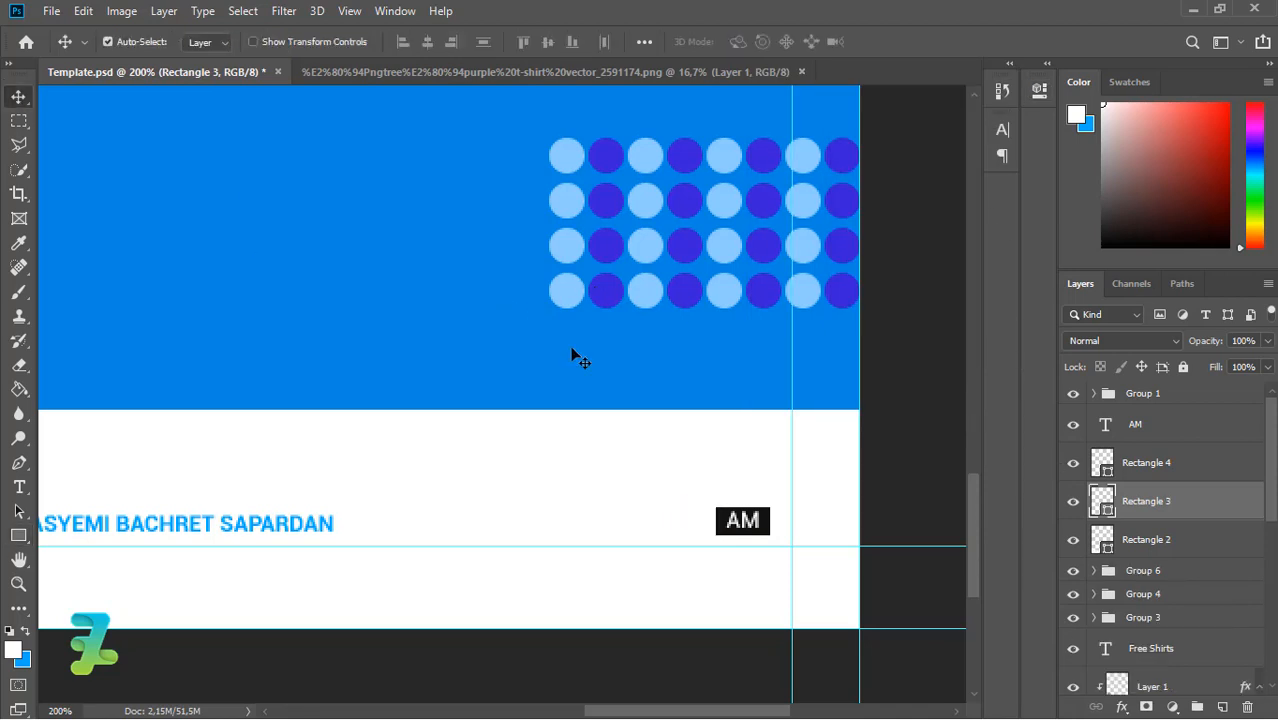
# Duplicate the black rectangle behind "AM" and place the copy flush against its left edge
pyautogui.click(1080, 464)
pyautogui.click(1074, 463)
pyautogui.click(1146, 462)
pyautogui.hotkey('ctrl', 'j')
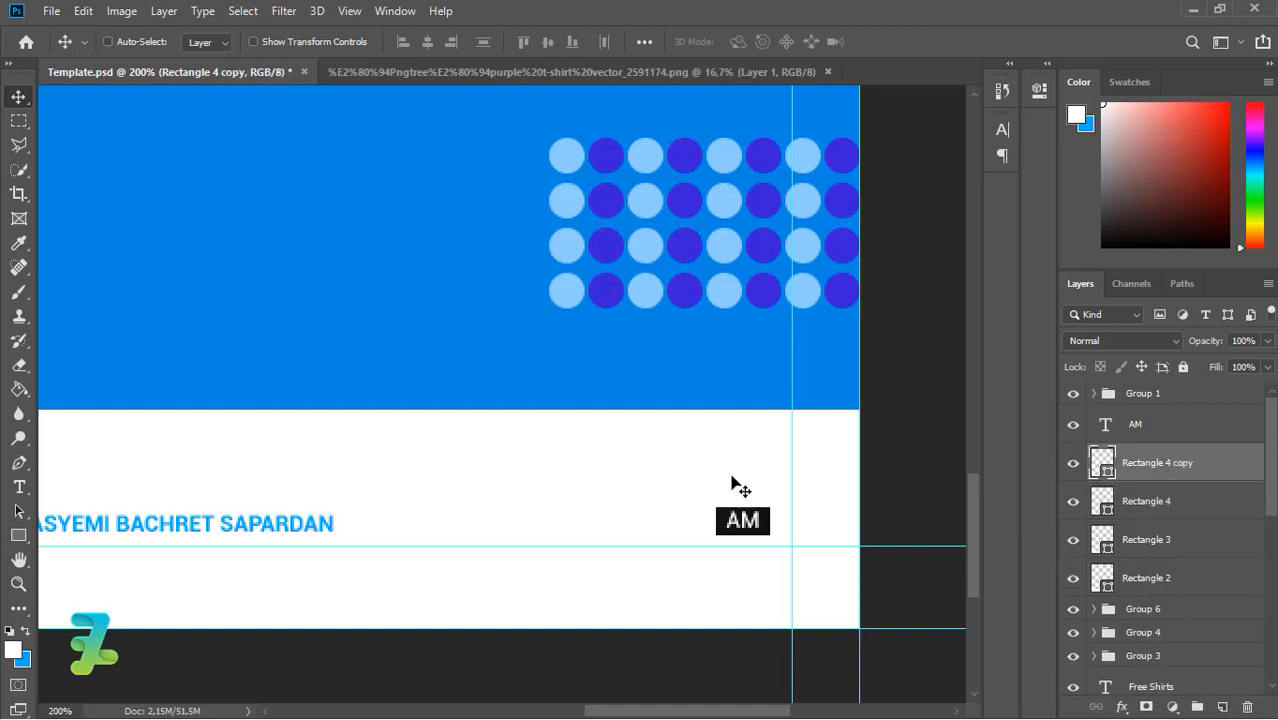
pyautogui.moveTo(734, 522); pyautogui.dragTo(129, 470)
pyautogui.hotkey('ctrl', 'z')
pyautogui.moveTo(729, 527); pyautogui.dragTo(667, 522)
# Remove the duplicate rectangle's fill and give it a near-black stroke from the recently used colors
pyautogui.click(19, 536)
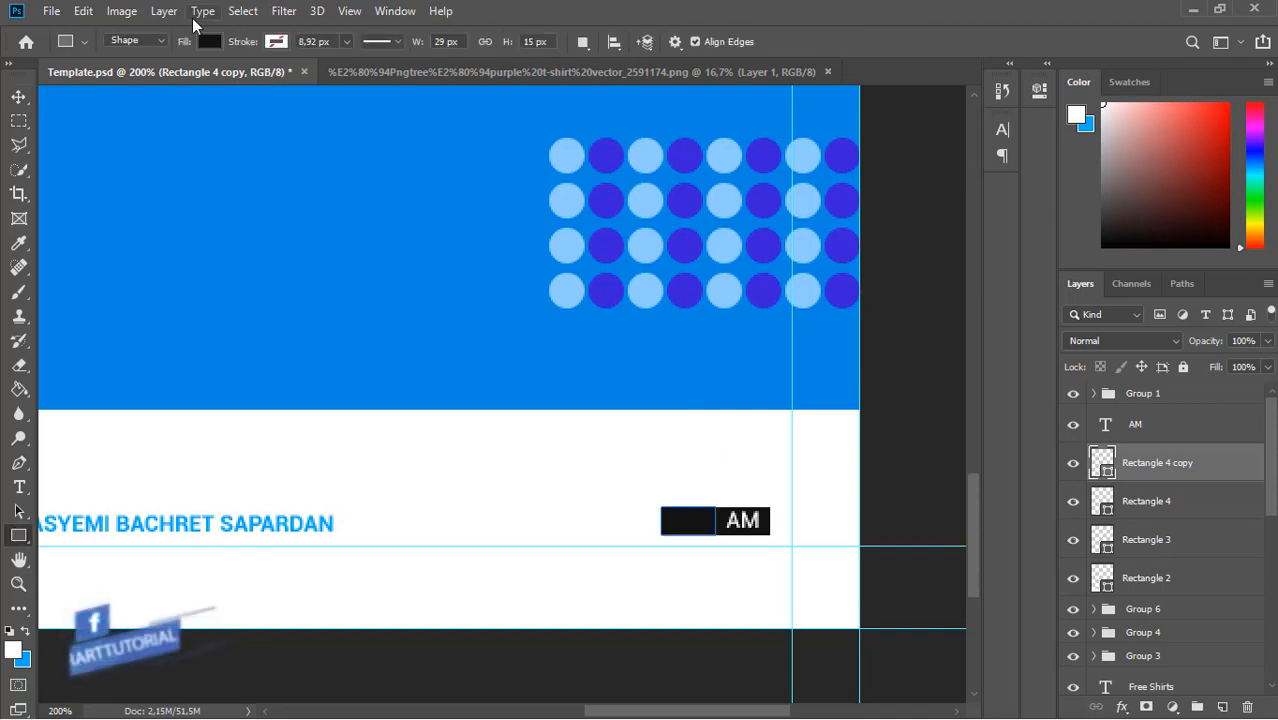
pyautogui.click(208, 42)
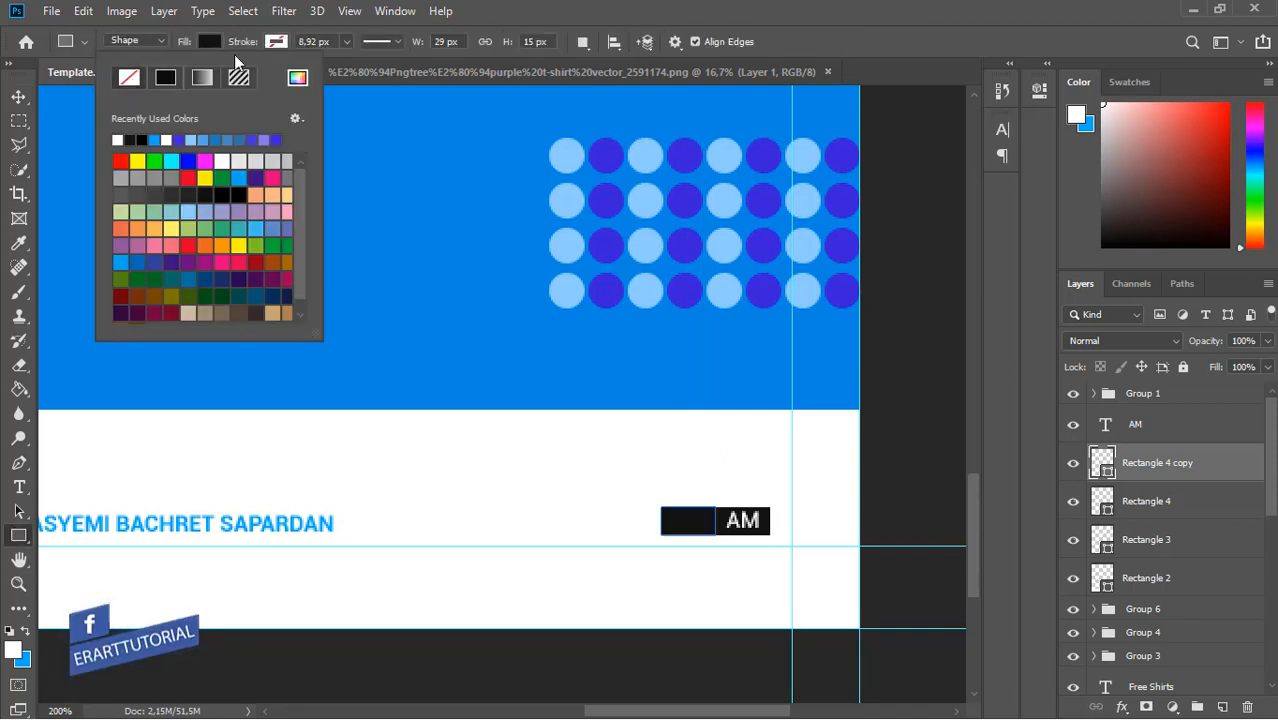
pyautogui.click(128, 77)
pyautogui.click(276, 42)
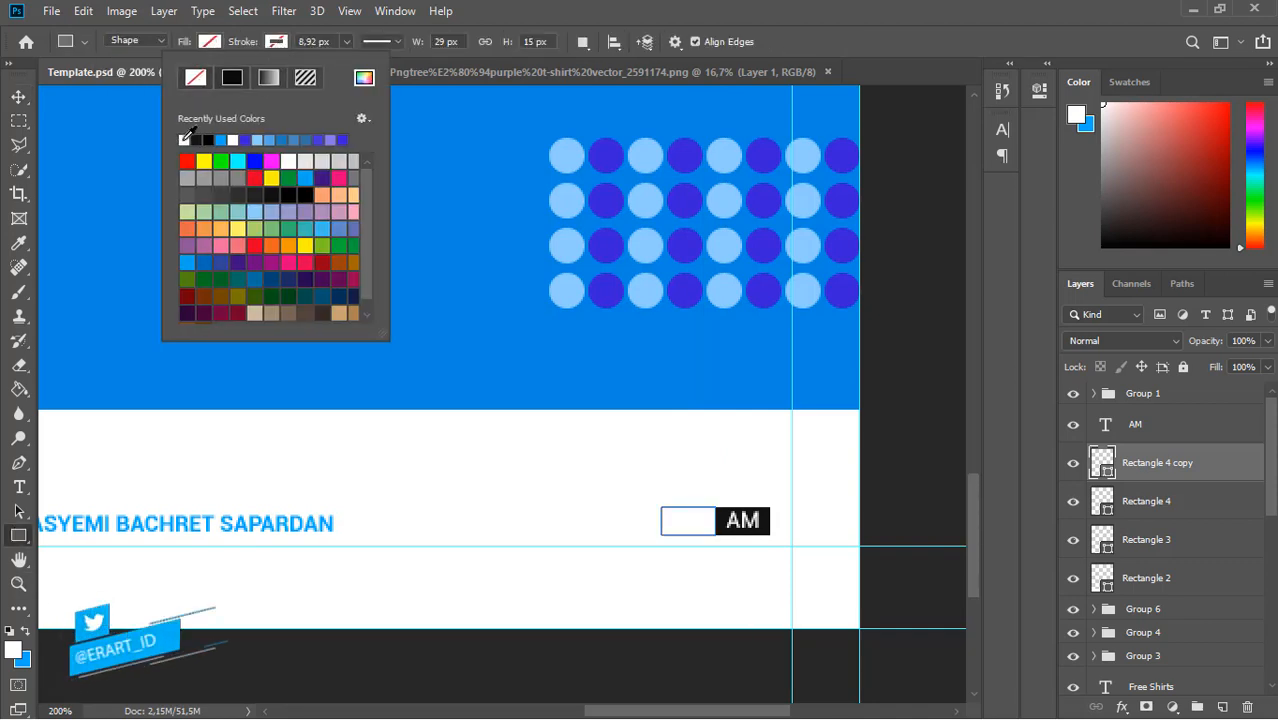
pyautogui.click(186, 138)
pyautogui.click(206, 139)
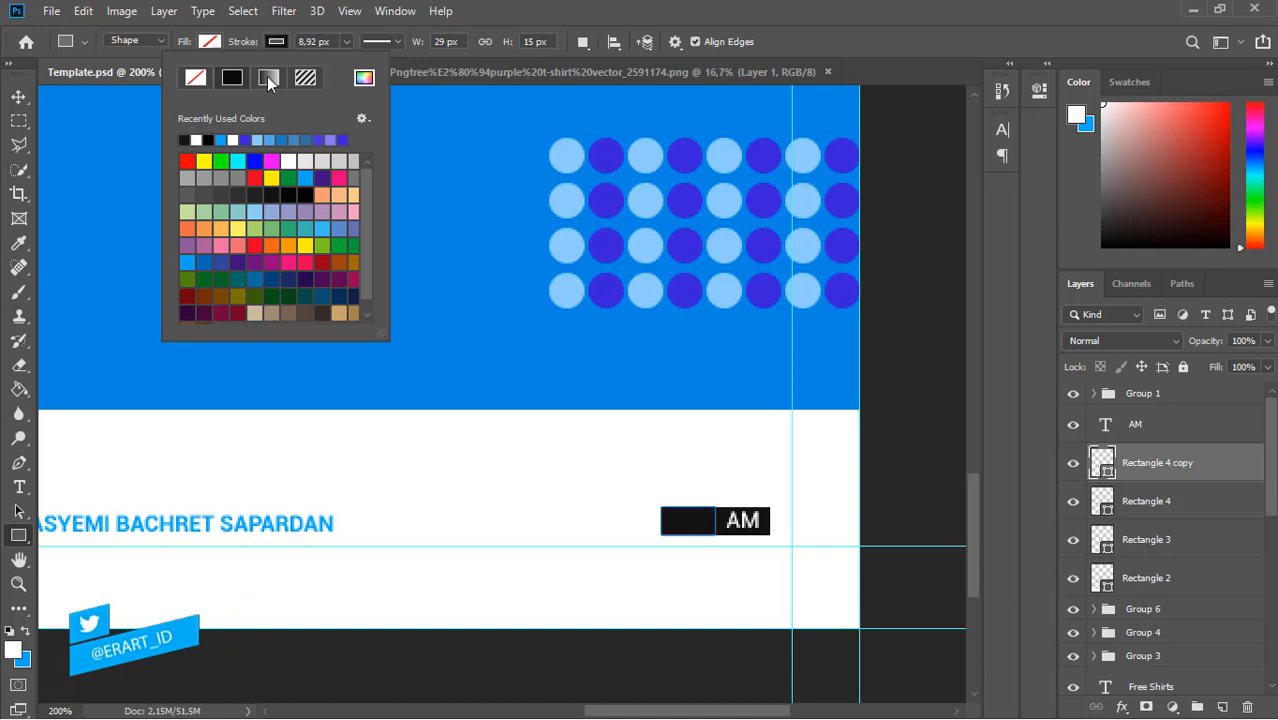
# Thin the duplicate rectangle's stroke to 0,73 px and nudge the outlined box slightly right against the black box
pyautogui.click(346, 42)
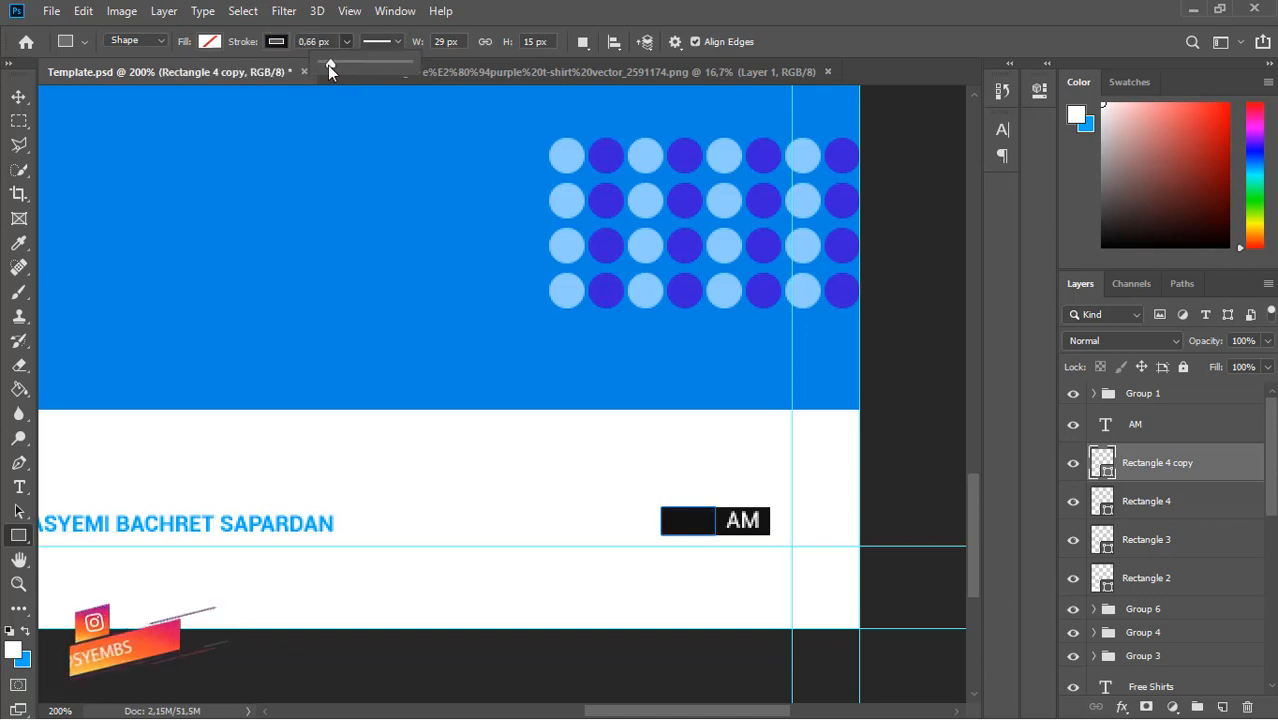
pyautogui.moveTo(327, 65); pyautogui.dragTo(326, 62)
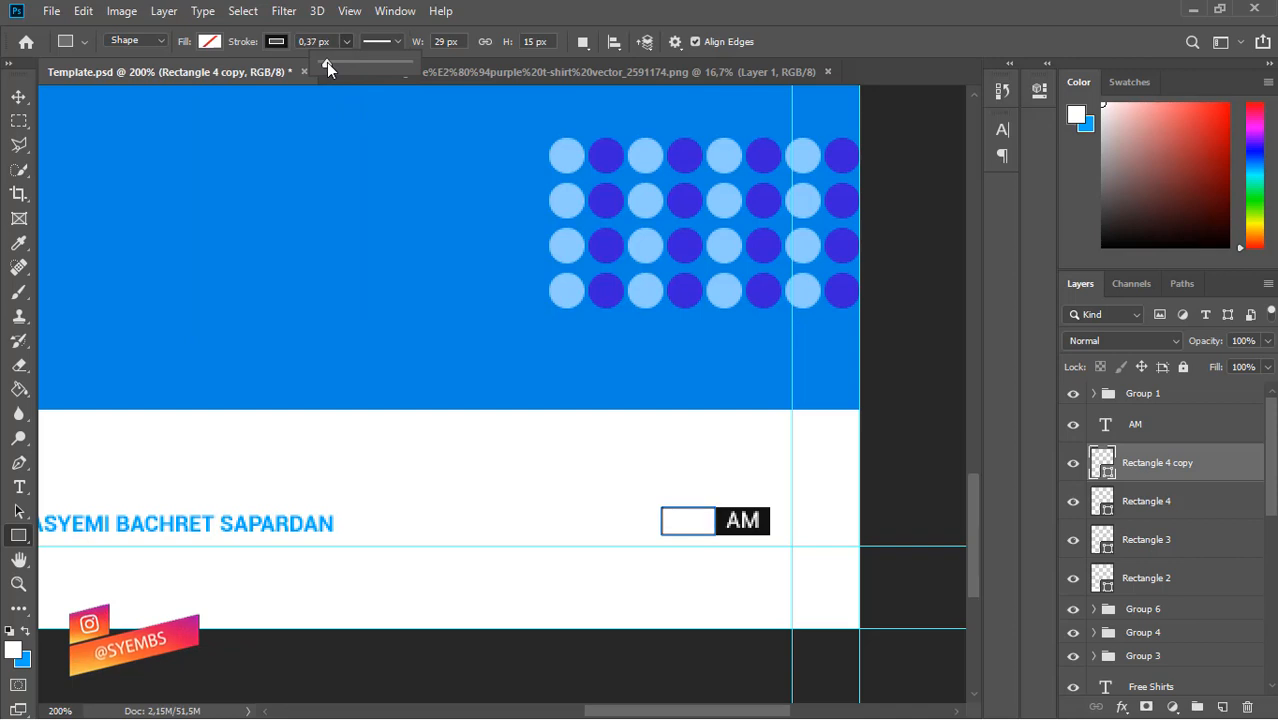
pyautogui.click(18, 96)
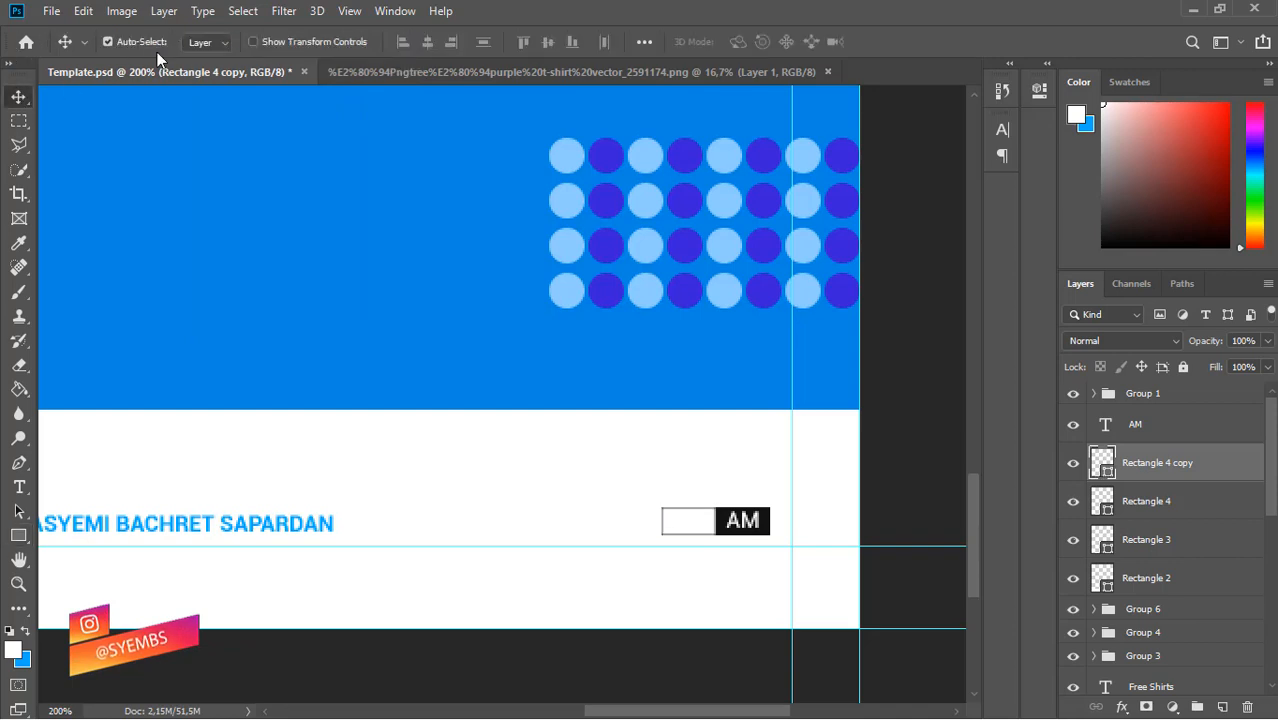
pyautogui.click(18, 535)
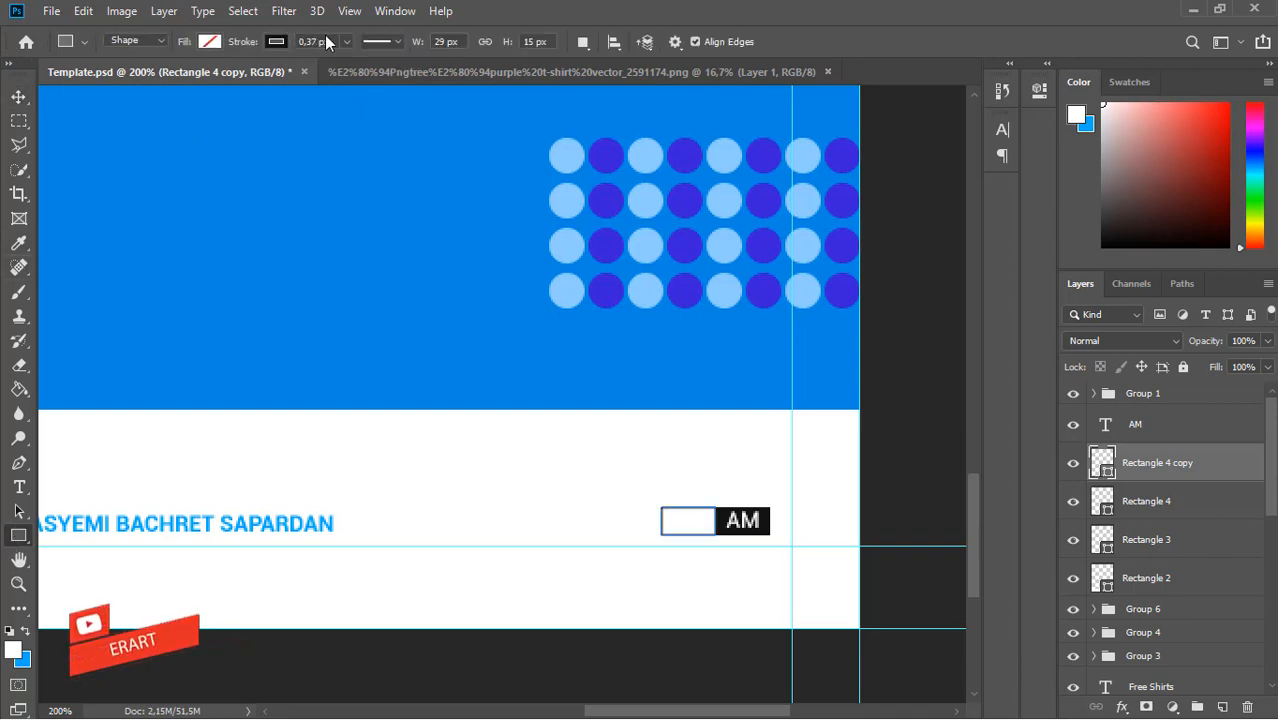
pyautogui.click(346, 42)
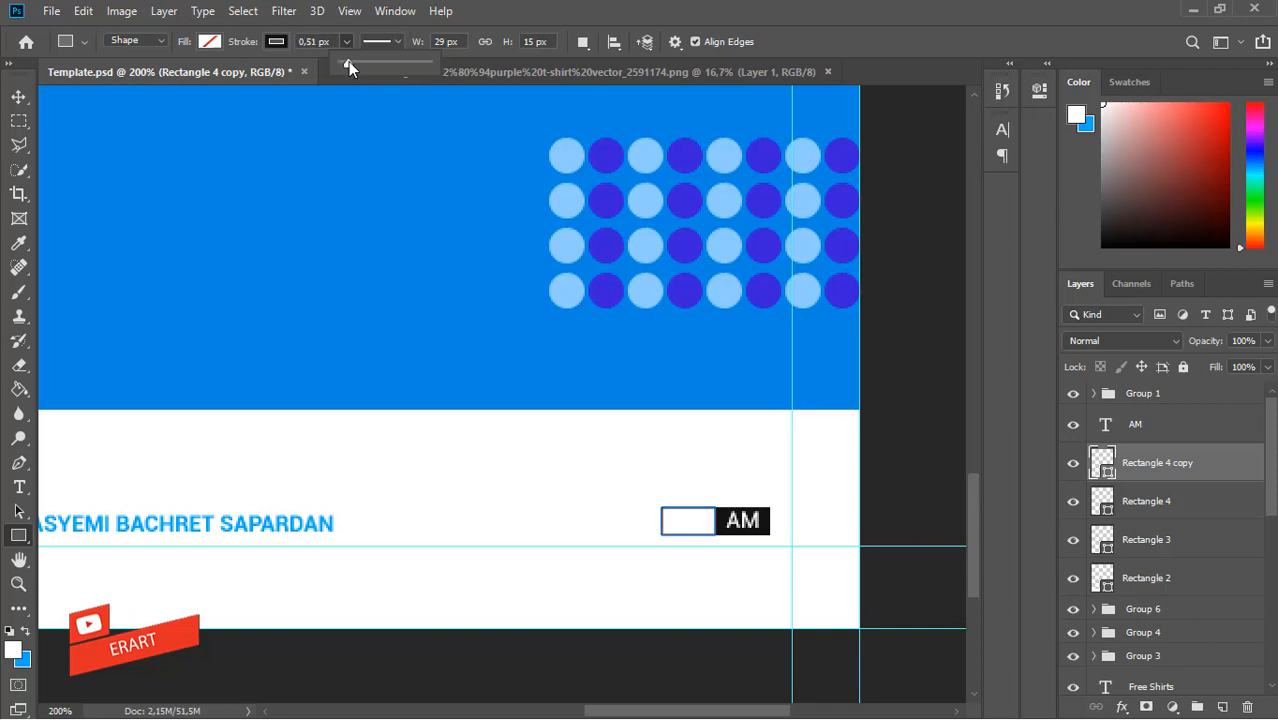
pyautogui.moveTo(349, 61); pyautogui.dragTo(351, 62)
pyautogui.click(18, 96)
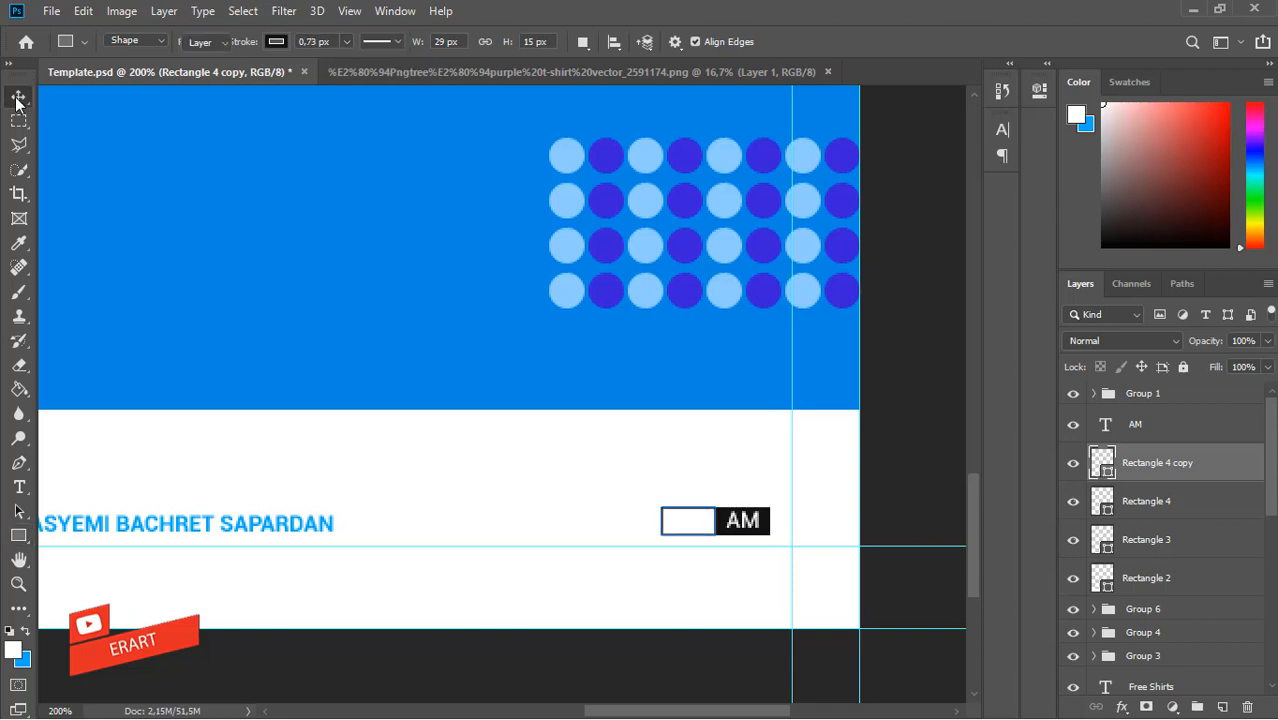
pyautogui.press('Right')
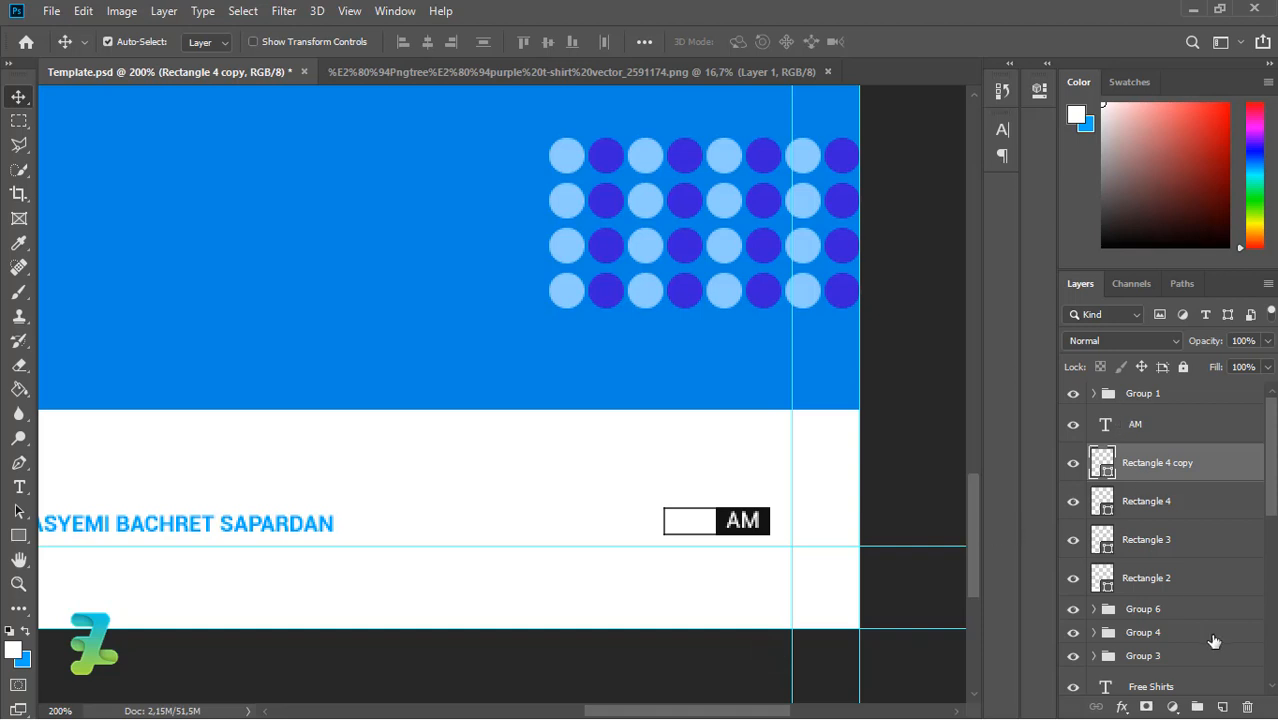
# Start an empty text entry in the footer on a new layer above "AM" and set its color to #131313
pyautogui.hotkey('alt', ']')
pyautogui.click(1222, 707)
pyautogui.press('t')
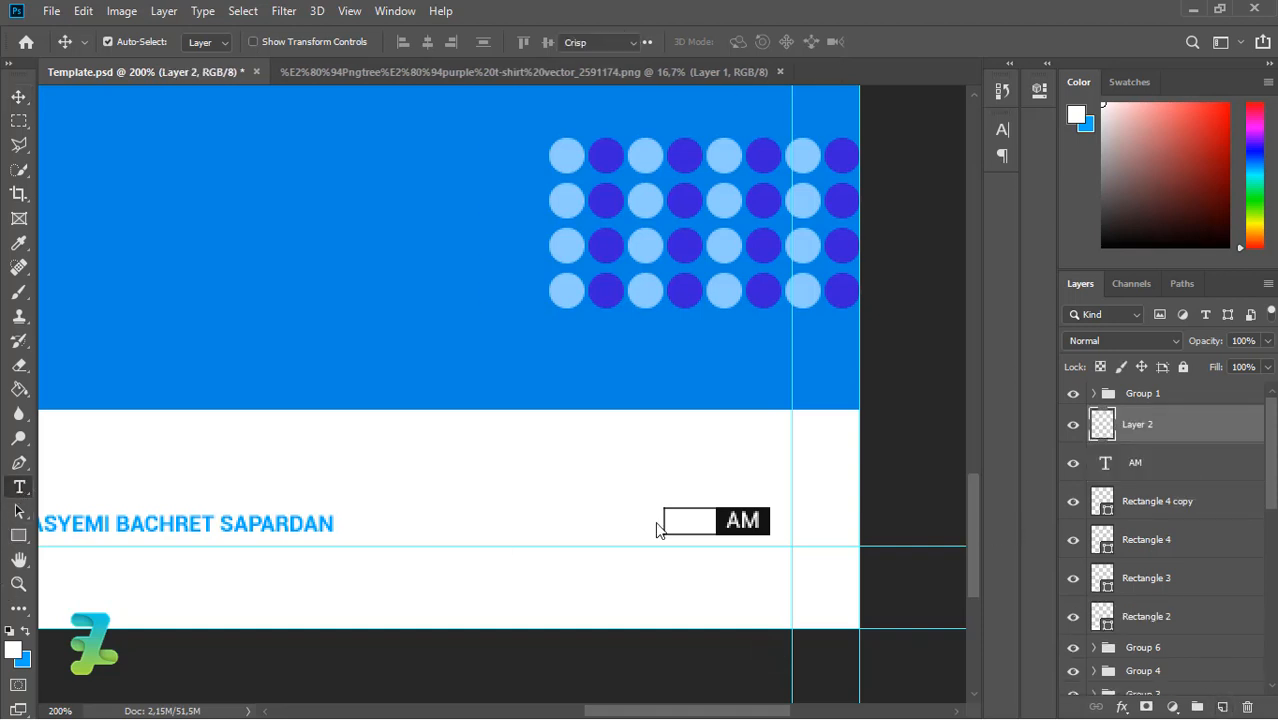
pyautogui.click(579, 476)
pyautogui.press('BackSpace')
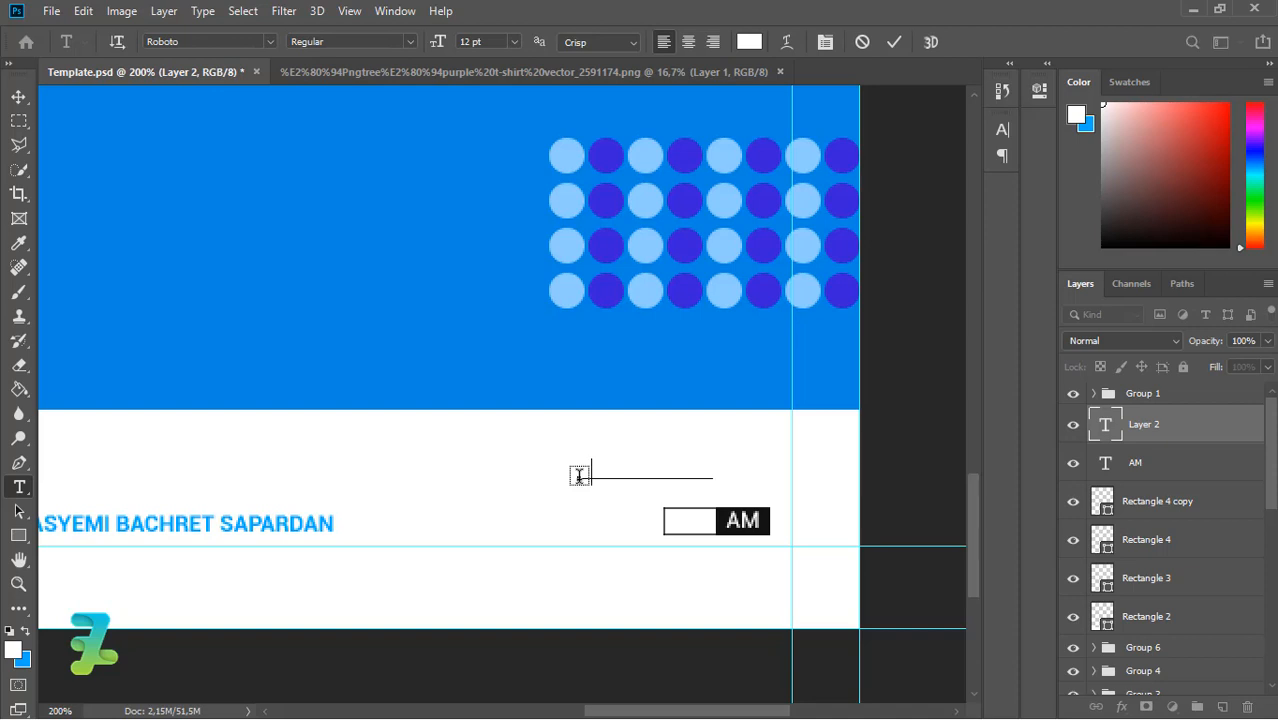
pyautogui.click(12, 655)
pyautogui.write('111111')
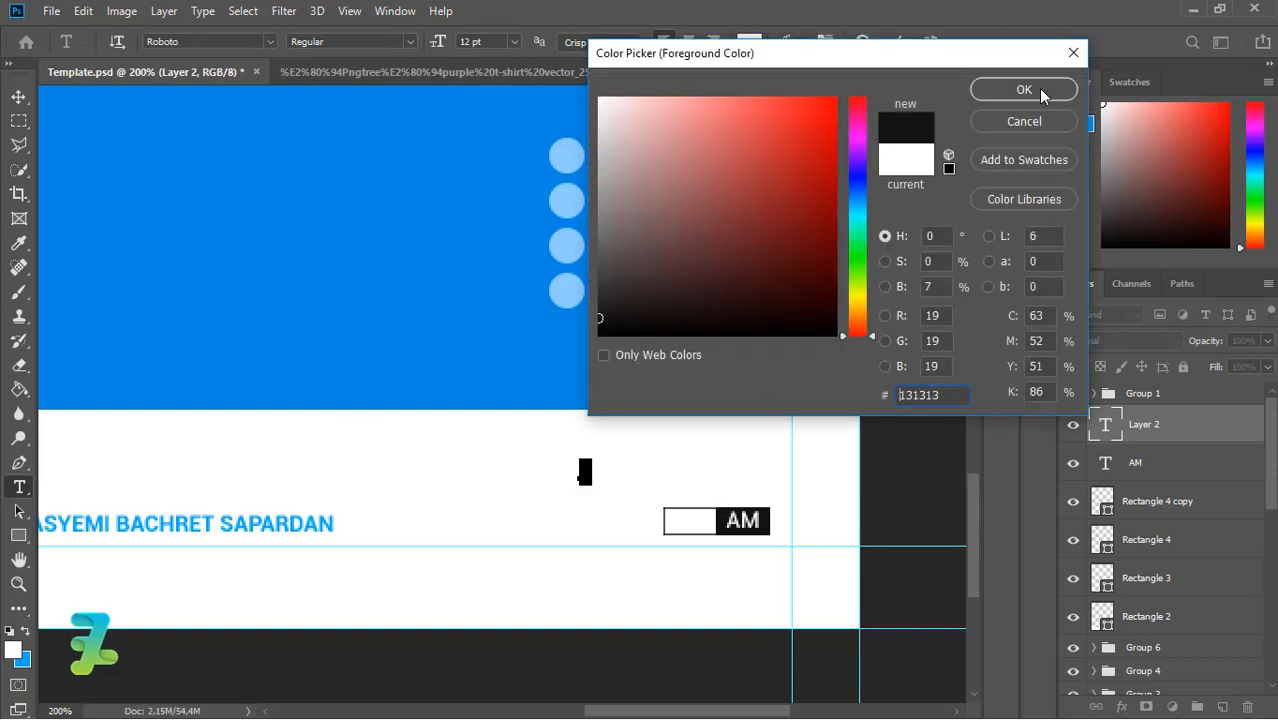
pyautogui.click(1023, 89)
# Enter the text "6", commit it, and center it inside the outlined box beside "AM"
pyautogui.write('6')
pyautogui.hotkey('ctrl', 'Return')
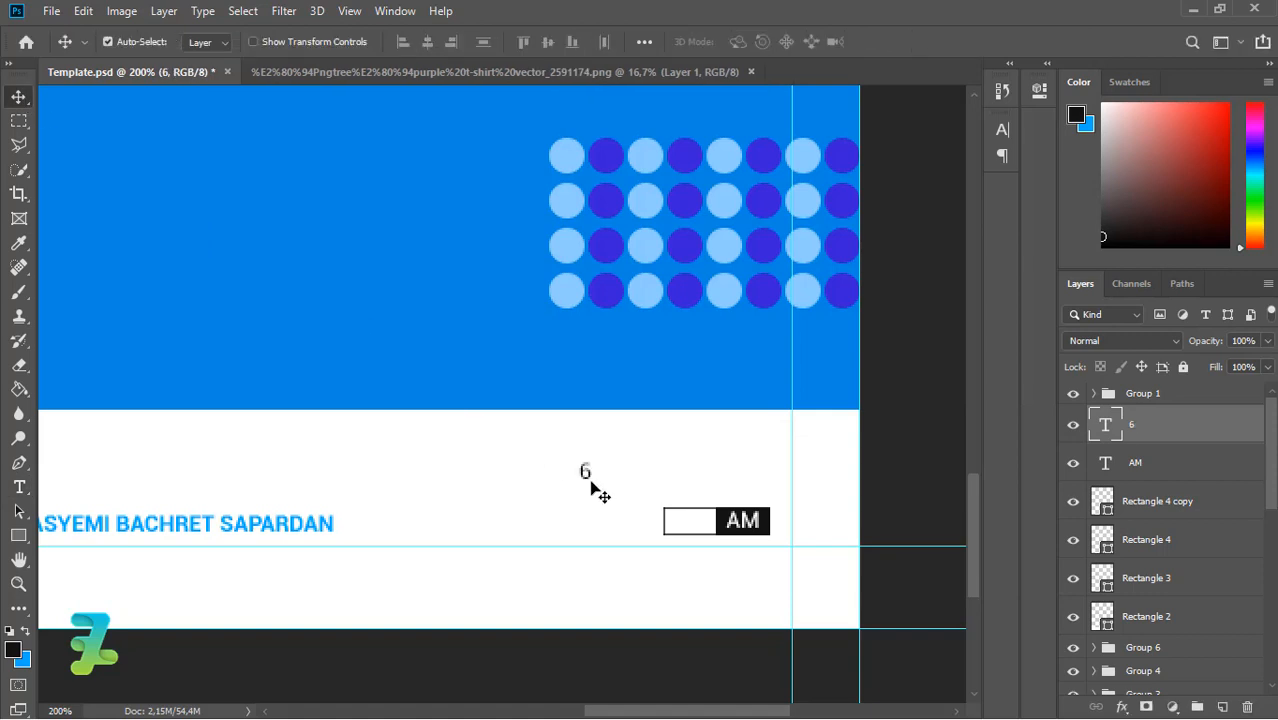
pyautogui.moveTo(590, 474); pyautogui.dragTo(694, 527)
pyautogui.press('Up')
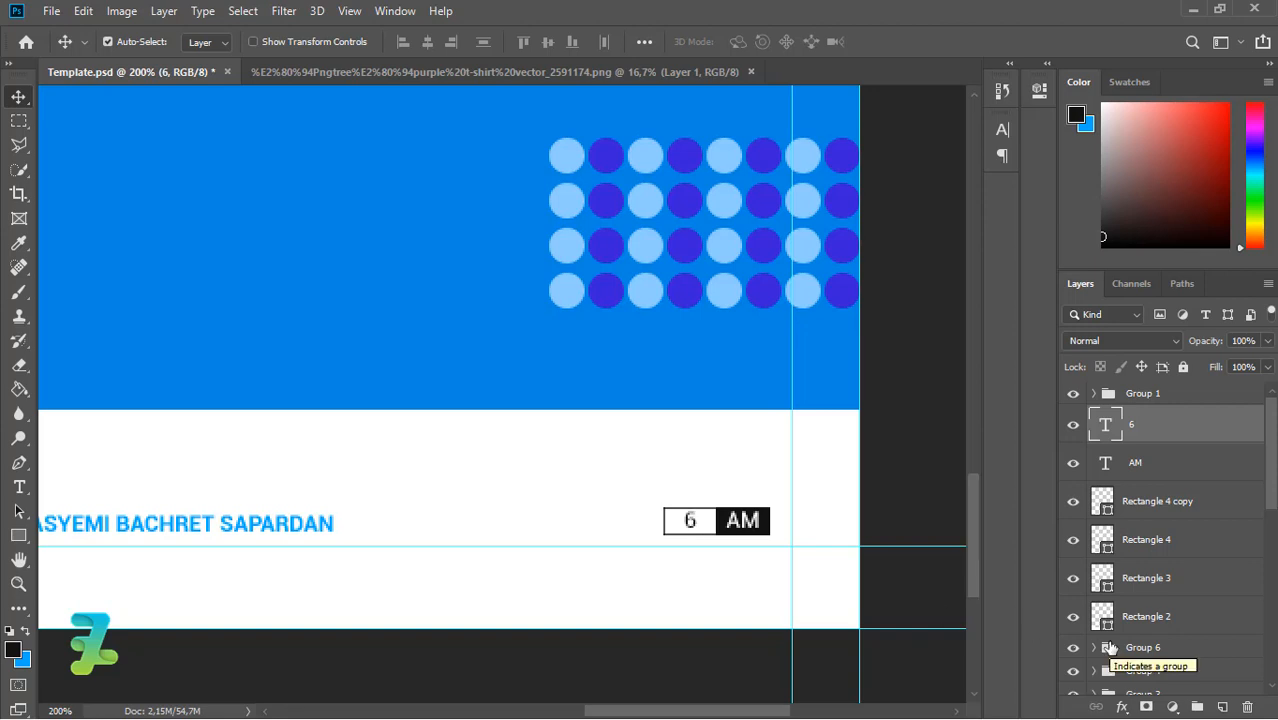
# Combine the "6" and "AM" texts with their two boxes into one smart object and shift it left, level with the byline
pyautogui.keyDown('shift'); pyautogui.click(1224, 545); pyautogui.keyUp('shift')
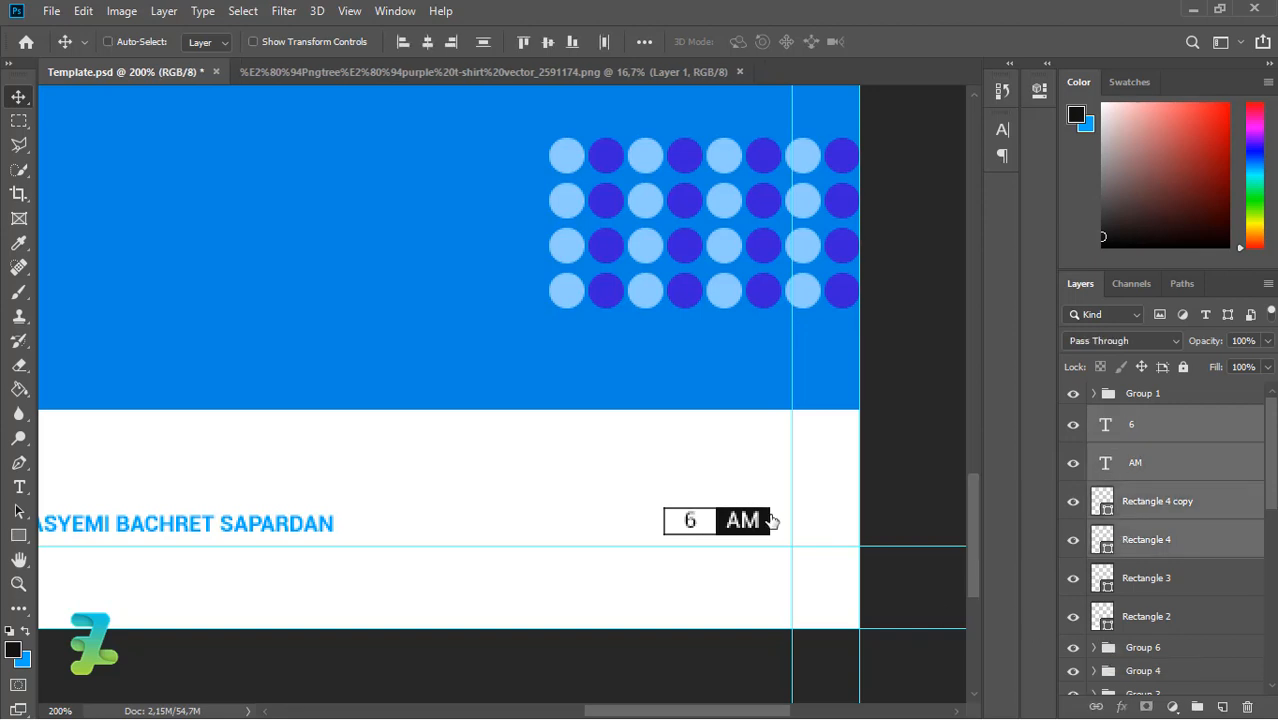
pyautogui.hotkey('ctrl', 'g')
pyautogui.rightClick(1210, 423)
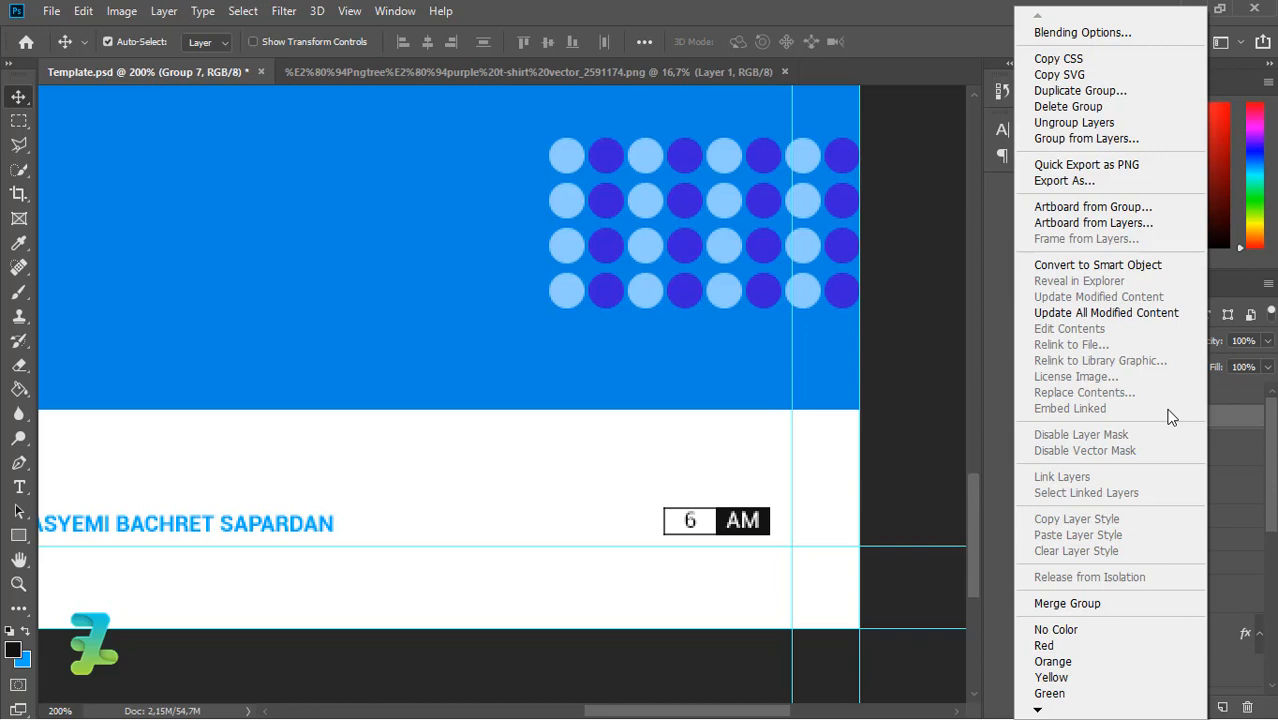
pyautogui.click(1080, 266)
pyautogui.moveTo(757, 523)
pyautogui.mouseDown()
pyautogui.moveTo(700, 528)
pyautogui.moveTo(735, 526)
pyautogui.mouseUp()
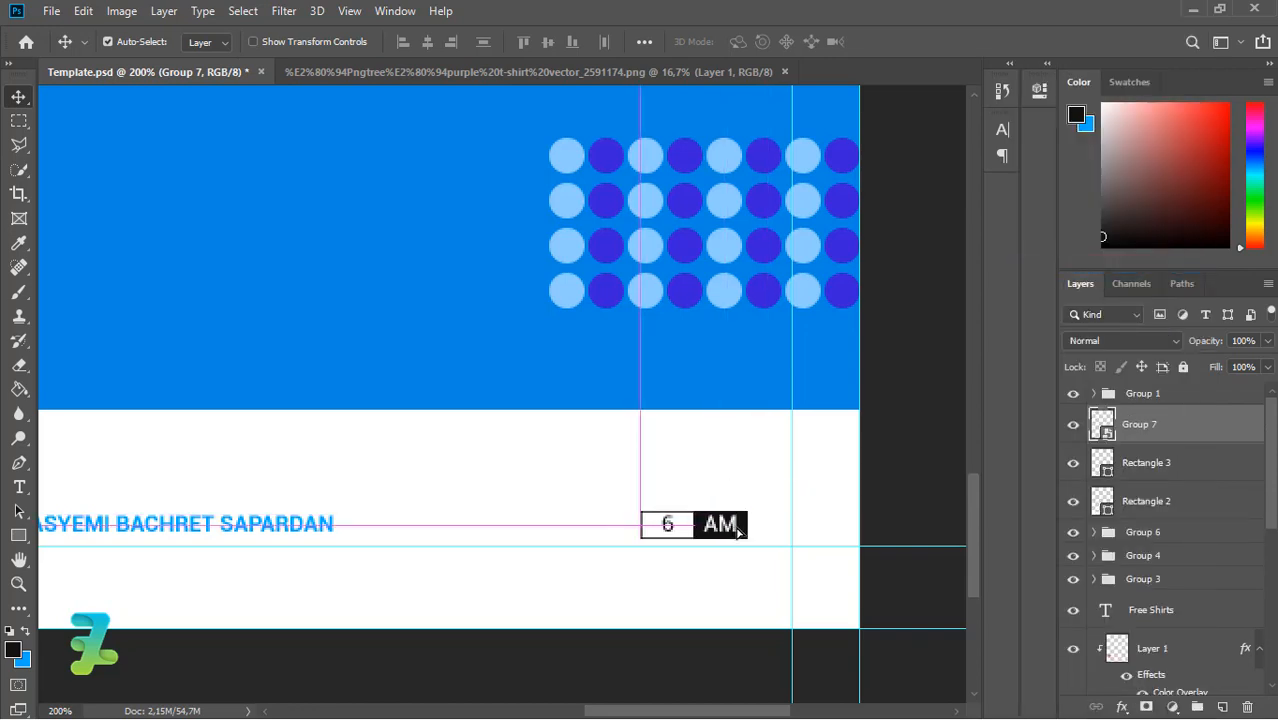
# Duplicate the layer of the thin black line in the footer
pyautogui.hotkey('ctrl', '-')
pyautogui.hotkey('ctrl', '-')
pyautogui.hotkey('ctrl', '+')
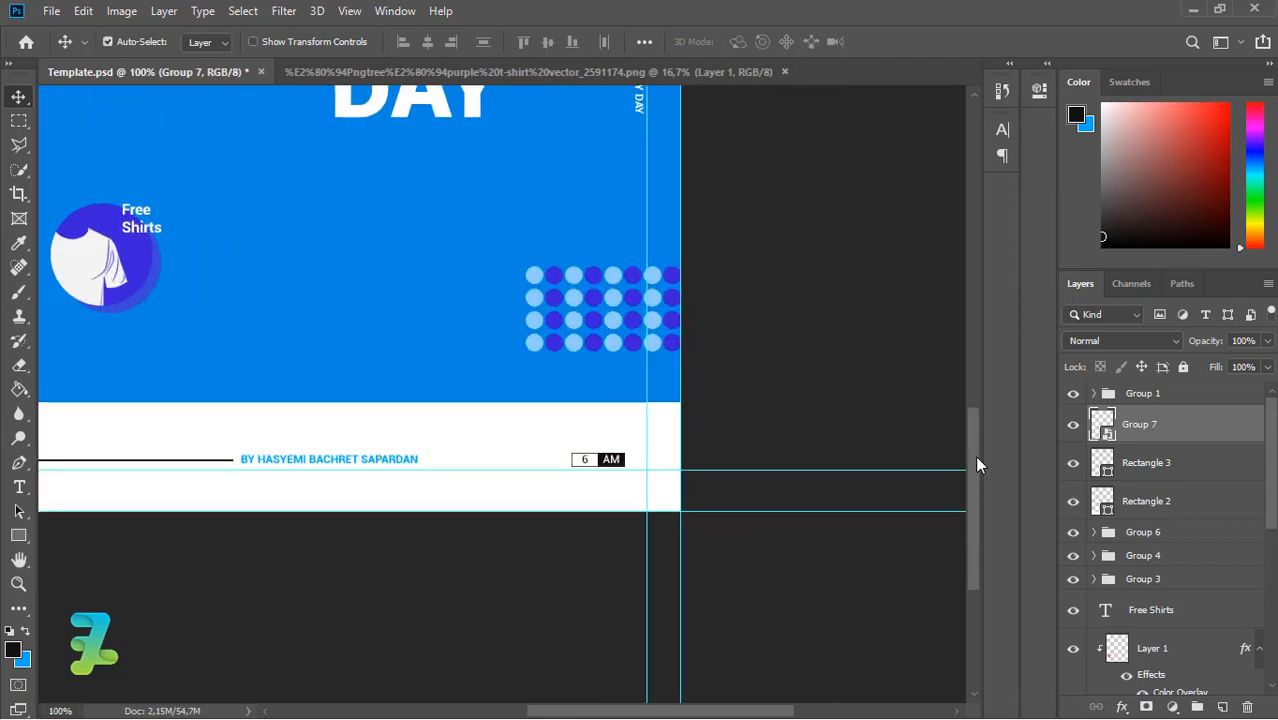
pyautogui.moveTo(1100, 464); pyautogui.dragTo(640, 466)
pyautogui.click(624, 285)
pyautogui.click(1100, 463)
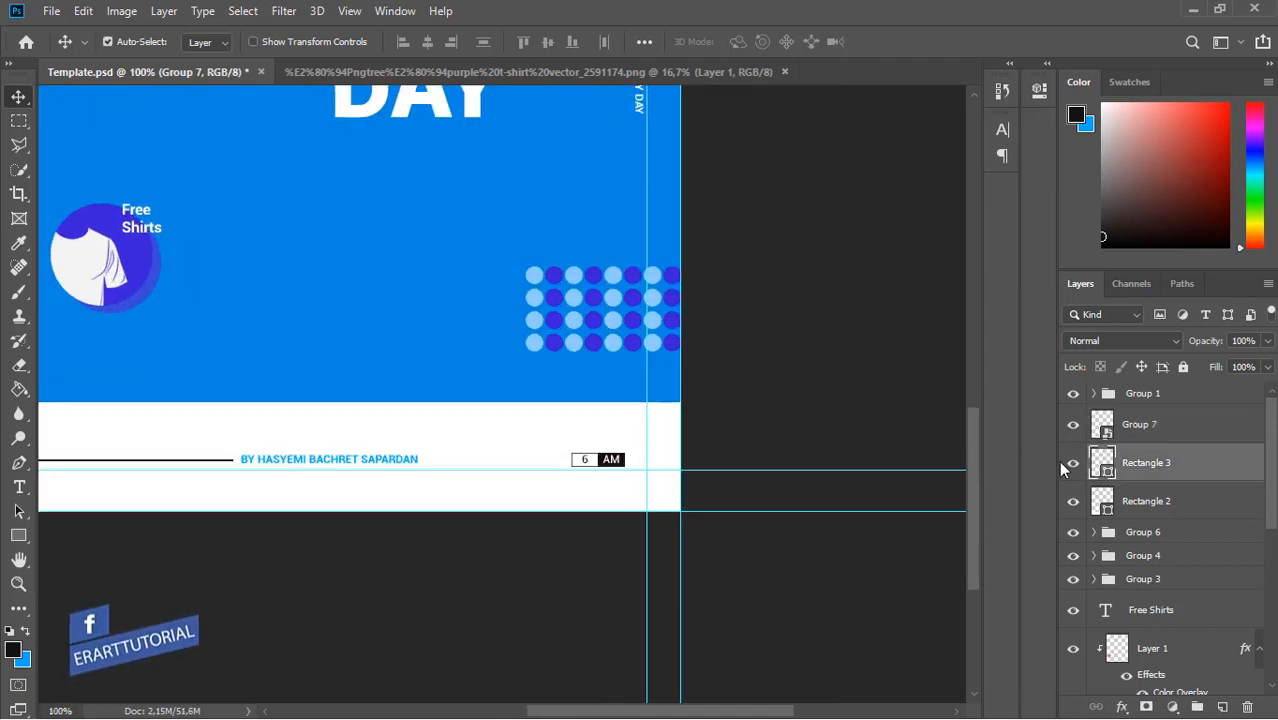
pyautogui.hotkey('ctrl', 'j')
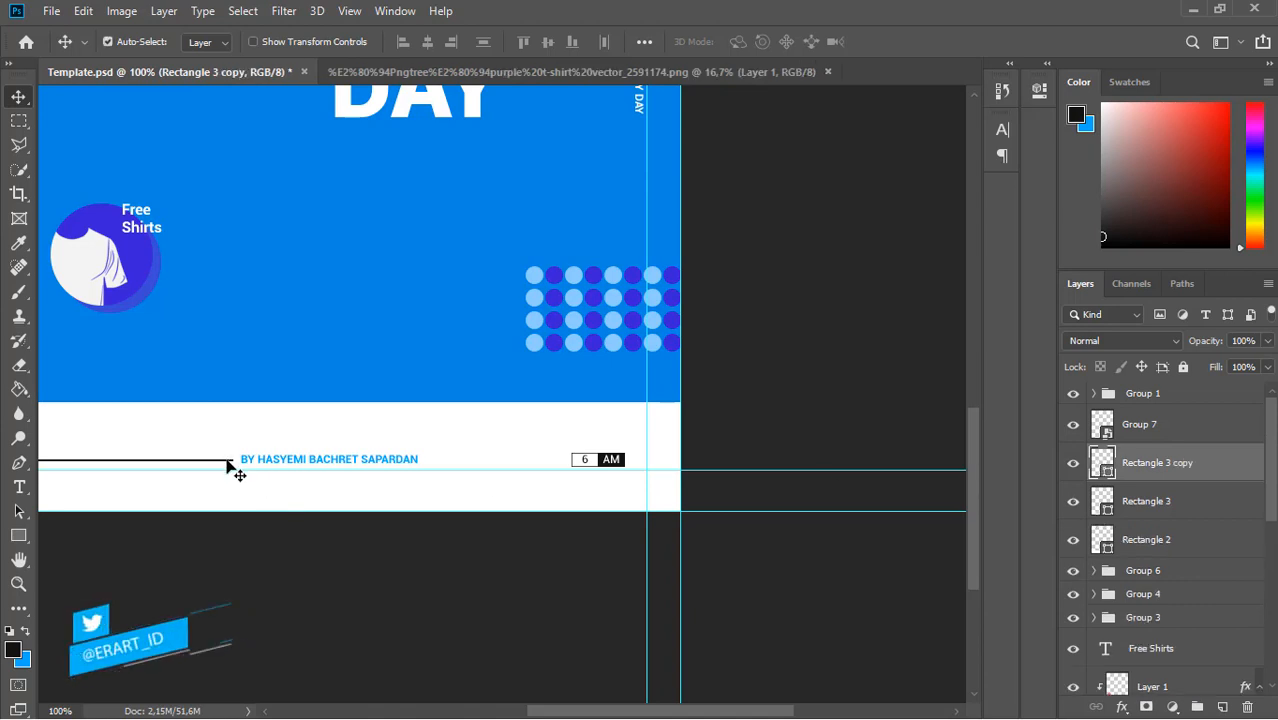
# Place the duplicate line on the other side of the byline, with its end touching the outlined "6" box
pyautogui.moveTo(230, 466); pyautogui.dragTo(316, 472)
pyautogui.hotkey('ctrl', 'z')
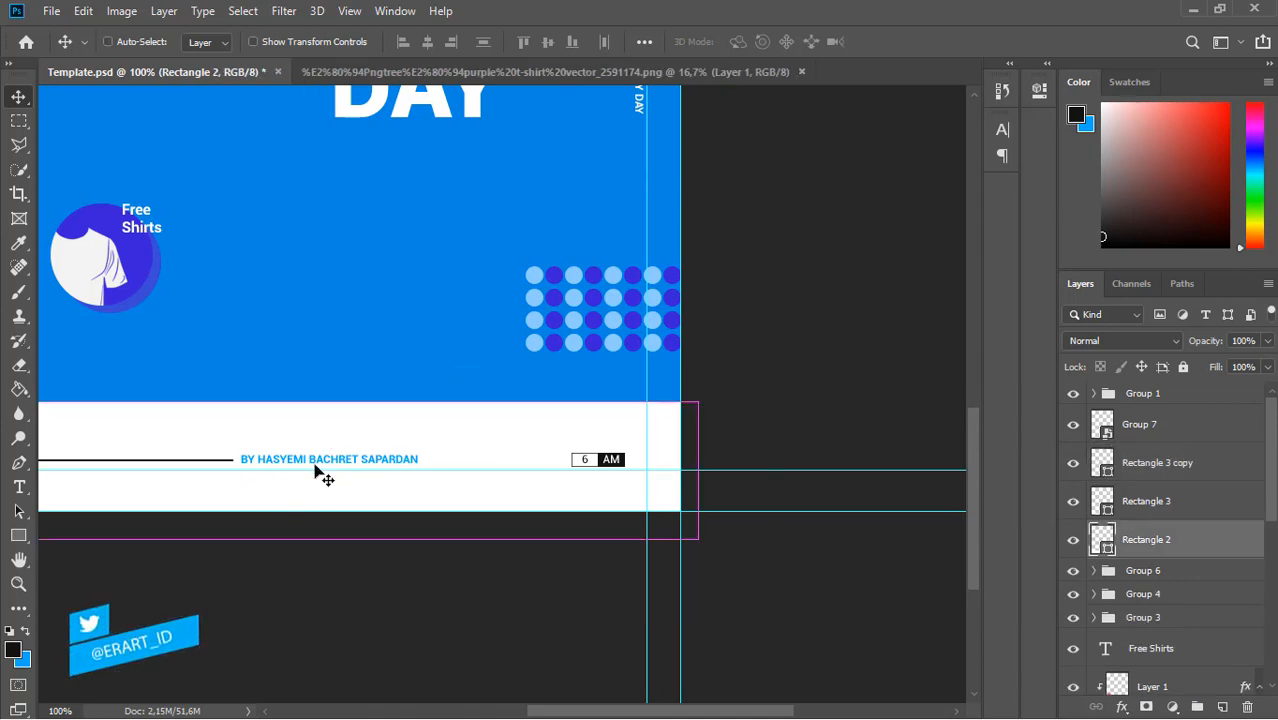
pyautogui.hotkey('ctrl', '+')
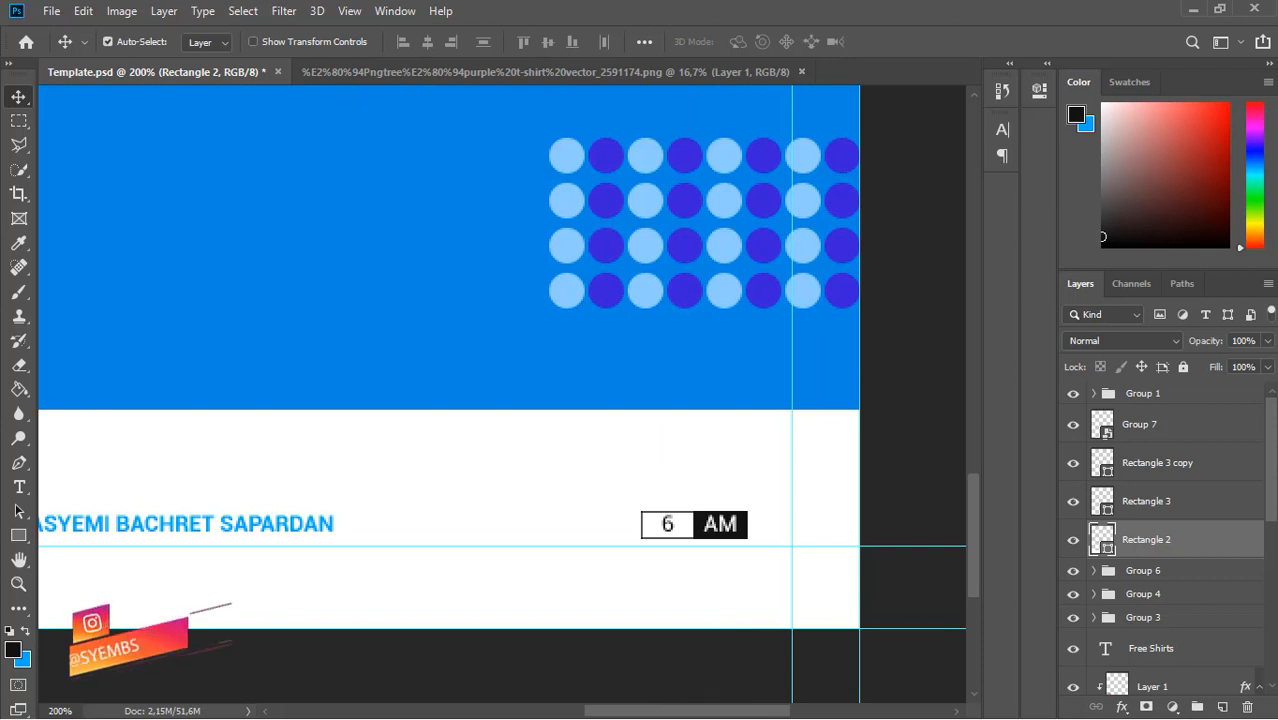
pyautogui.moveTo(698, 711); pyautogui.dragTo(654, 711)
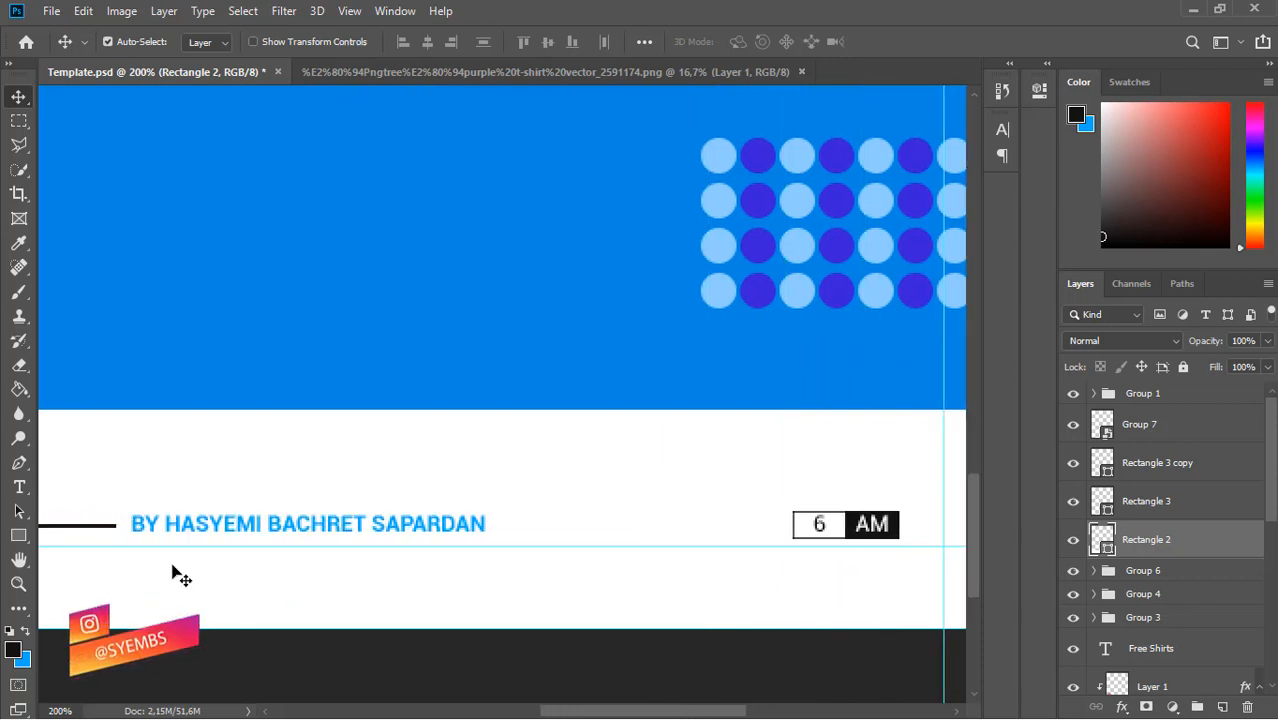
pyautogui.moveTo(120, 528); pyautogui.dragTo(796, 539)
# Shorten the duplicate line to 68,58% width so it starts just after the byline and still ends at the "6" box
pyautogui.hotkey('ctrl', 't')
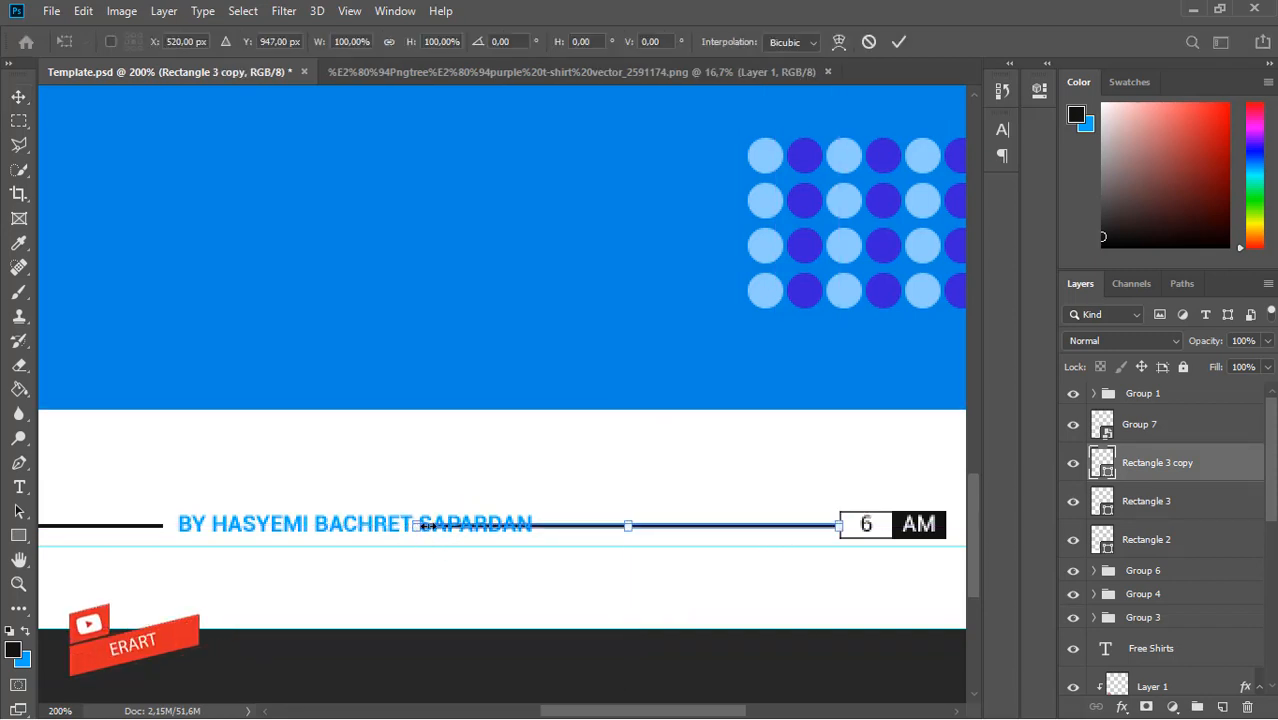
pyautogui.moveTo(427, 527); pyautogui.dragTo(540, 527)
pyautogui.moveTo(461, 493); pyautogui.dragTo(461, 493)
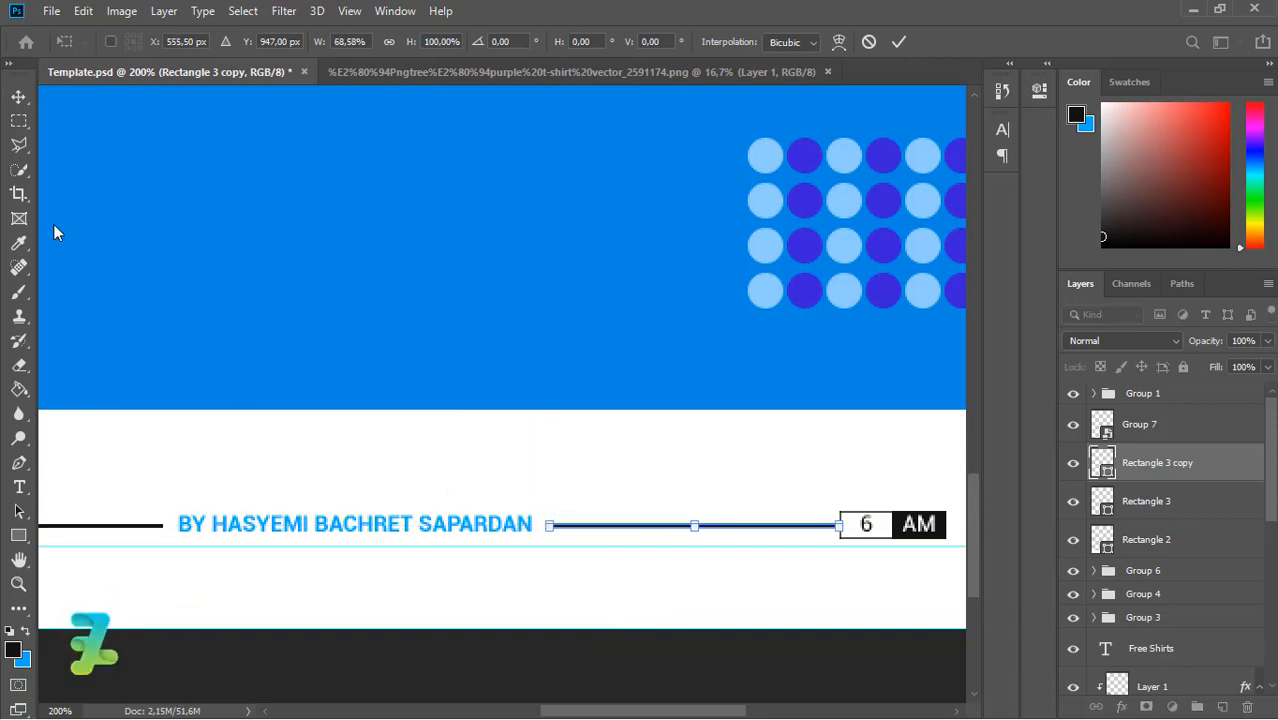
pyautogui.press('Return')
pyautogui.hotkey('ctrl', '-')
pyautogui.hotkey('ctrl', '-')
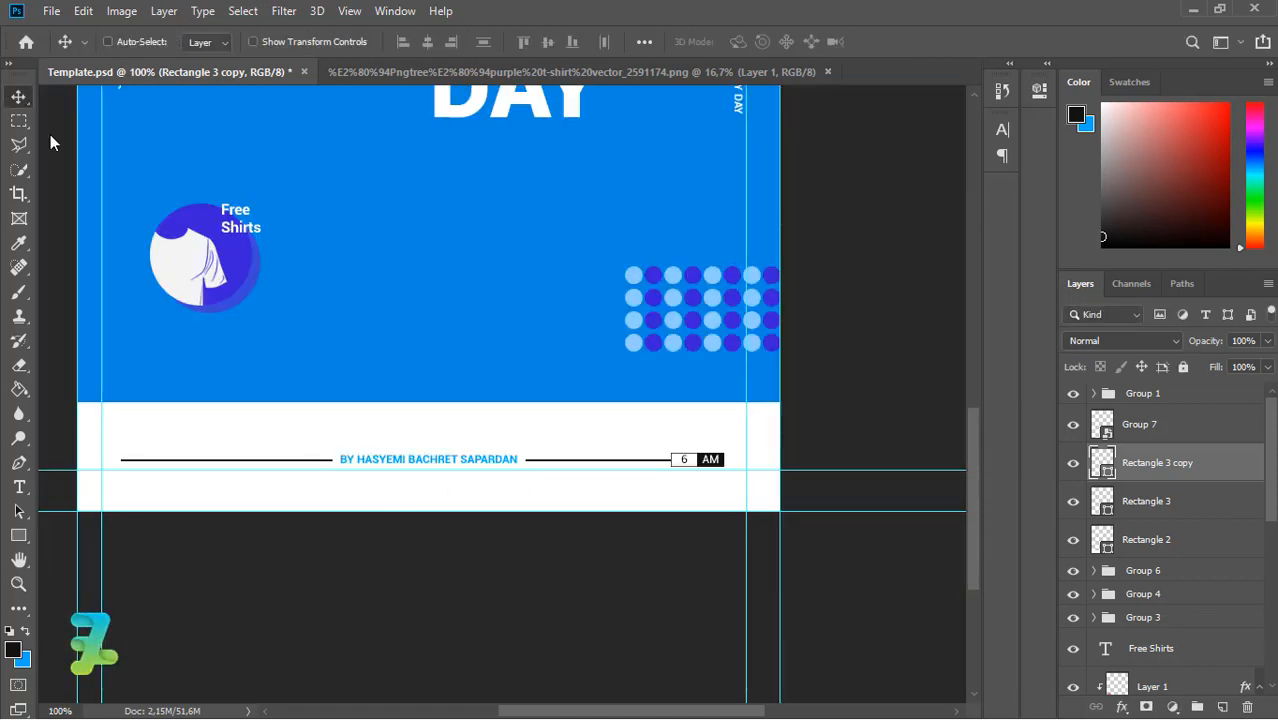
# Try to enlarge the "6 AM" label in the footer
pyautogui.hotkey('ctrl', '+')
pyautogui.click(1076, 424)
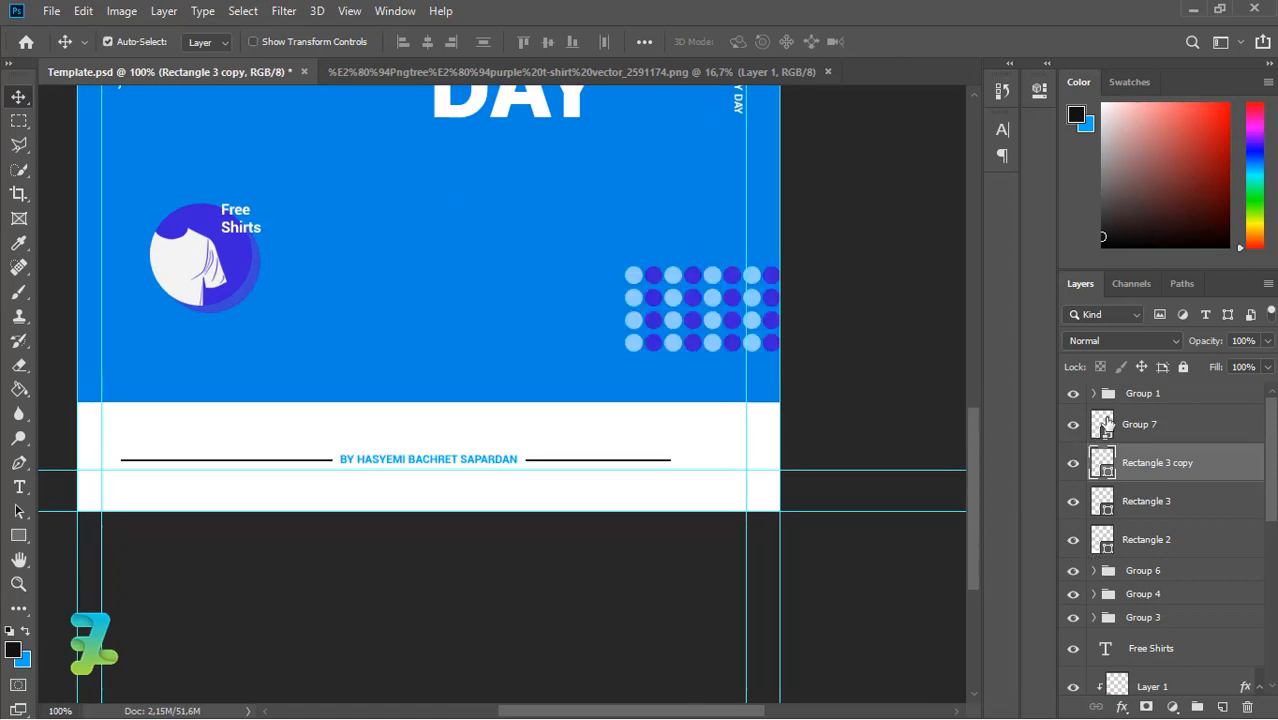
pyautogui.click(1116, 428)
pyautogui.hotkey('ctrl', 't')
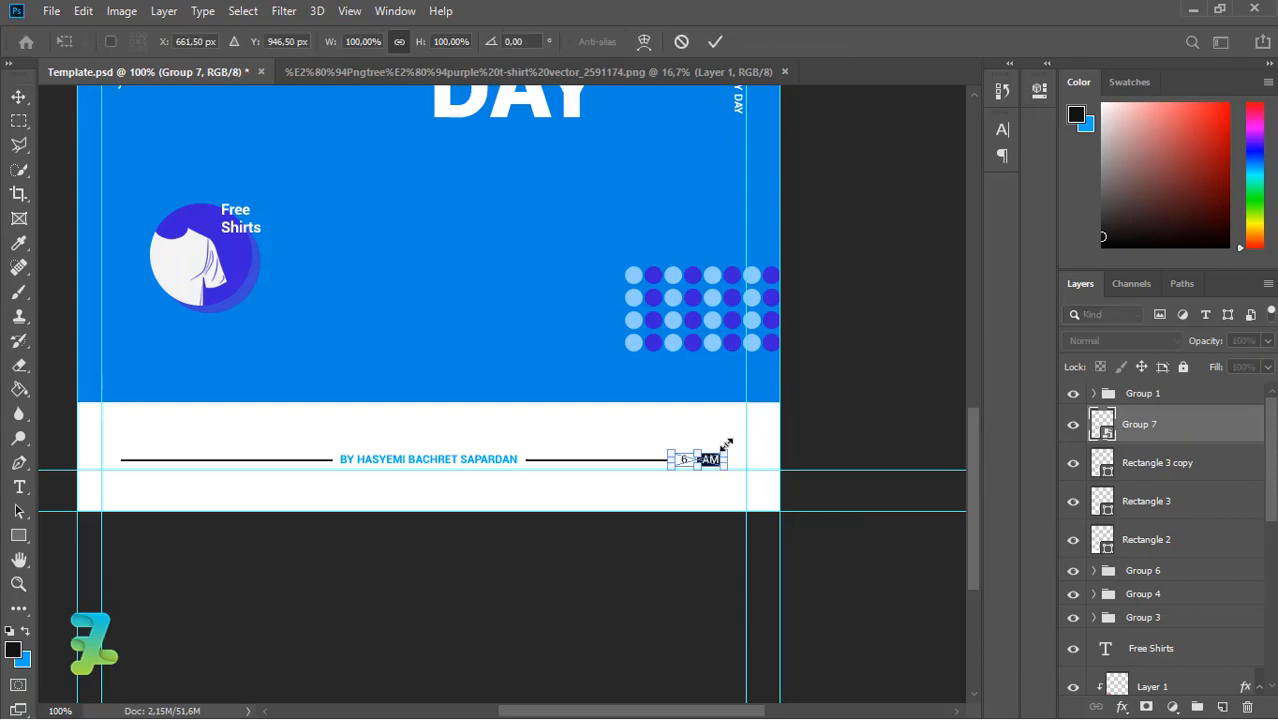
pyautogui.moveTo(723, 452)
pyautogui.mouseDown()
pyautogui.moveTo(738, 436)
pyautogui.moveTo(709, 454)
pyautogui.mouseUp()
pyautogui.click(18, 96)
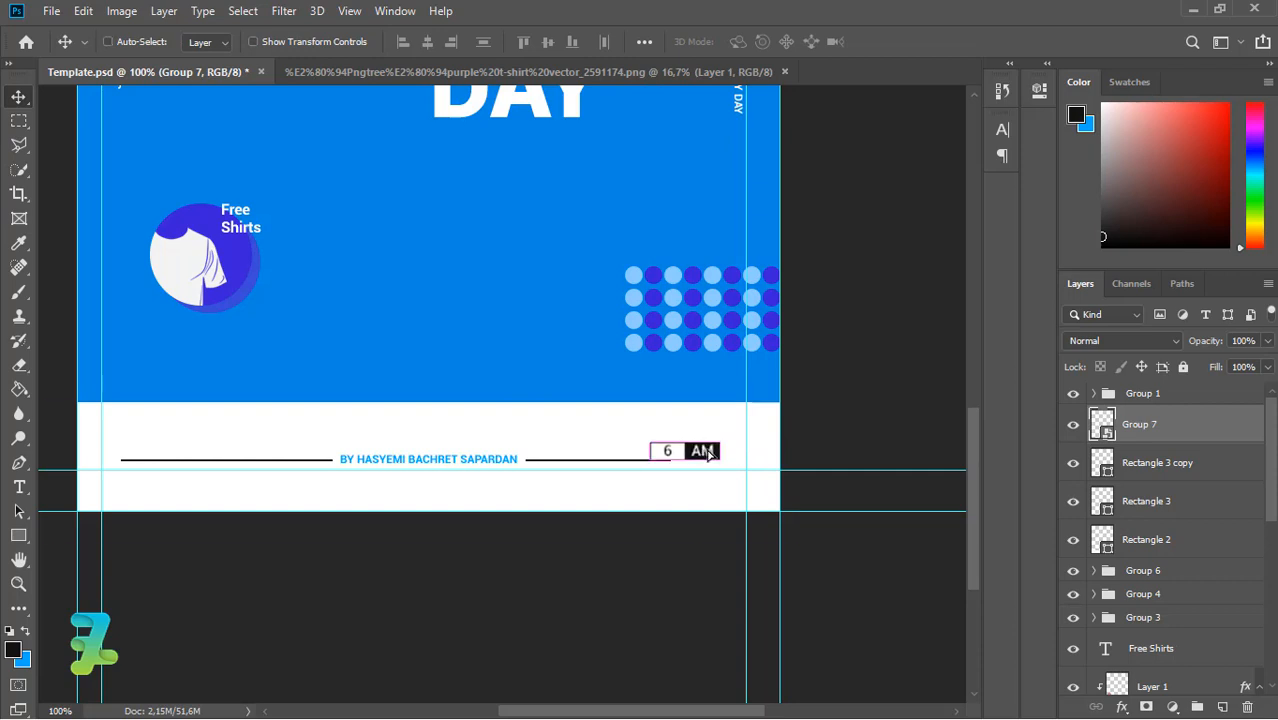
pyautogui.hotkey('ctrl', 'z')
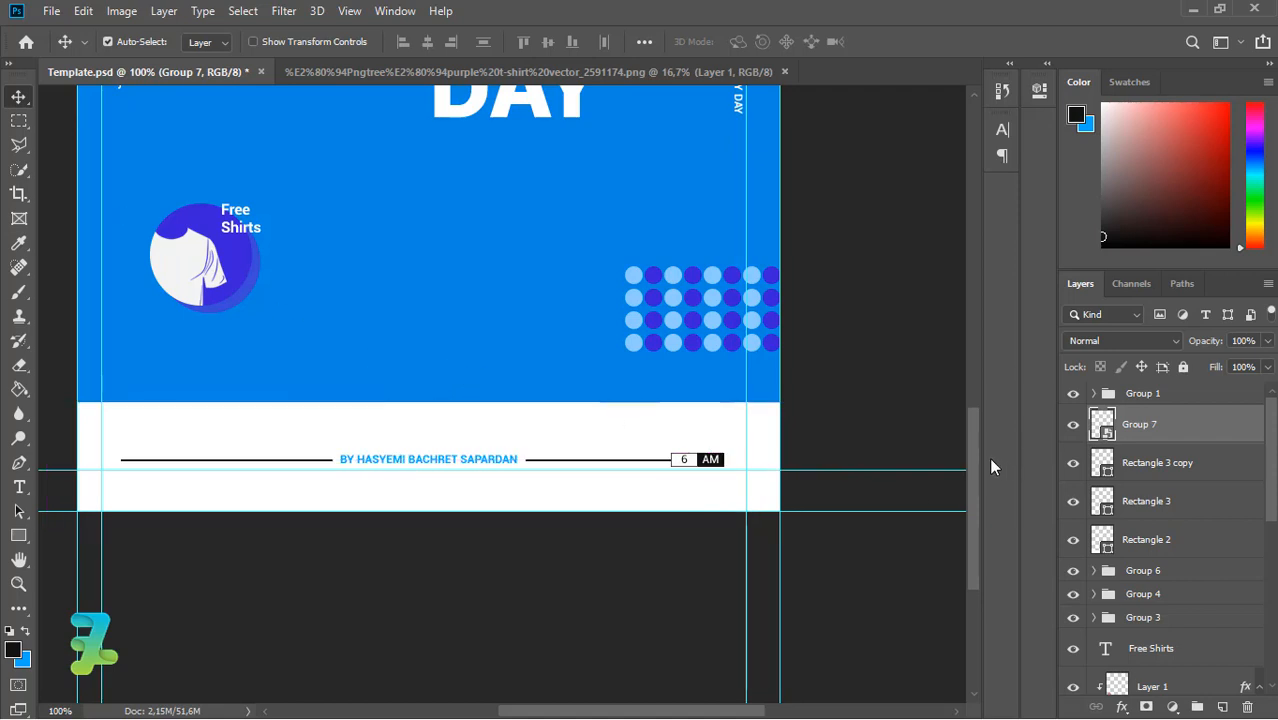
# Draw a rectangle about 91 x 154 px around the vertical "JULY 06 2019" text, overlapping the poster's edge, on a new layer
pyautogui.moveTo(973, 452); pyautogui.dragTo(971, 377)
pyautogui.click(1222, 708)
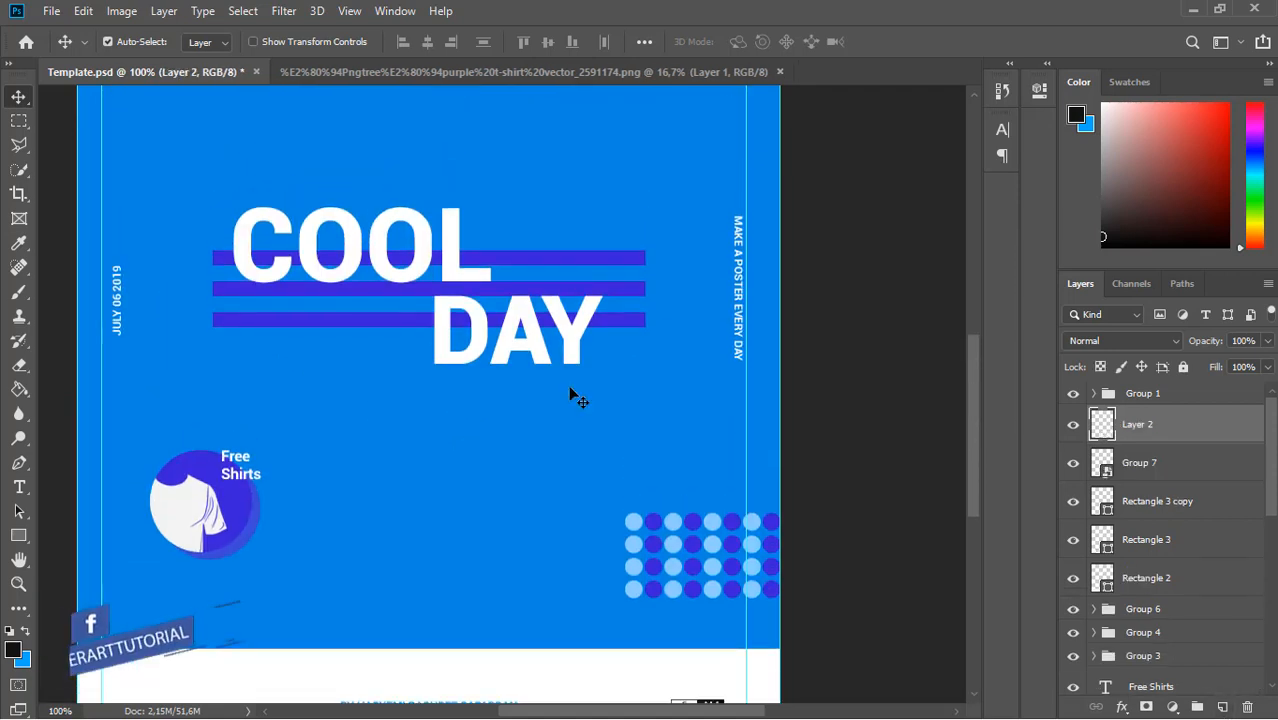
pyautogui.moveTo(66, 234)
pyautogui.mouseDown()
pyautogui.moveTo(141, 395)
pyautogui.moveTo(150, 376)
pyautogui.mouseUp()
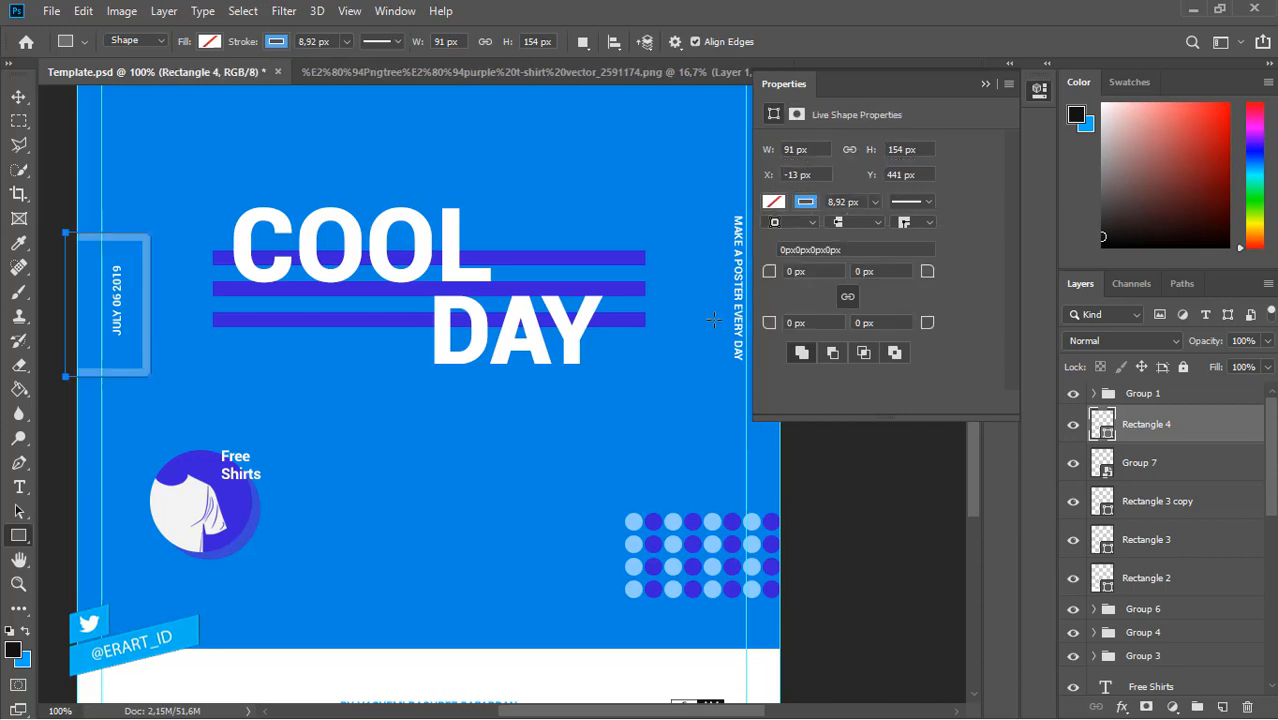
# Remove the rectangle's stroke and fill it with violet #3a21d6 sampled from the title stripes
pyautogui.click(808, 203)
pyautogui.click(785, 237)
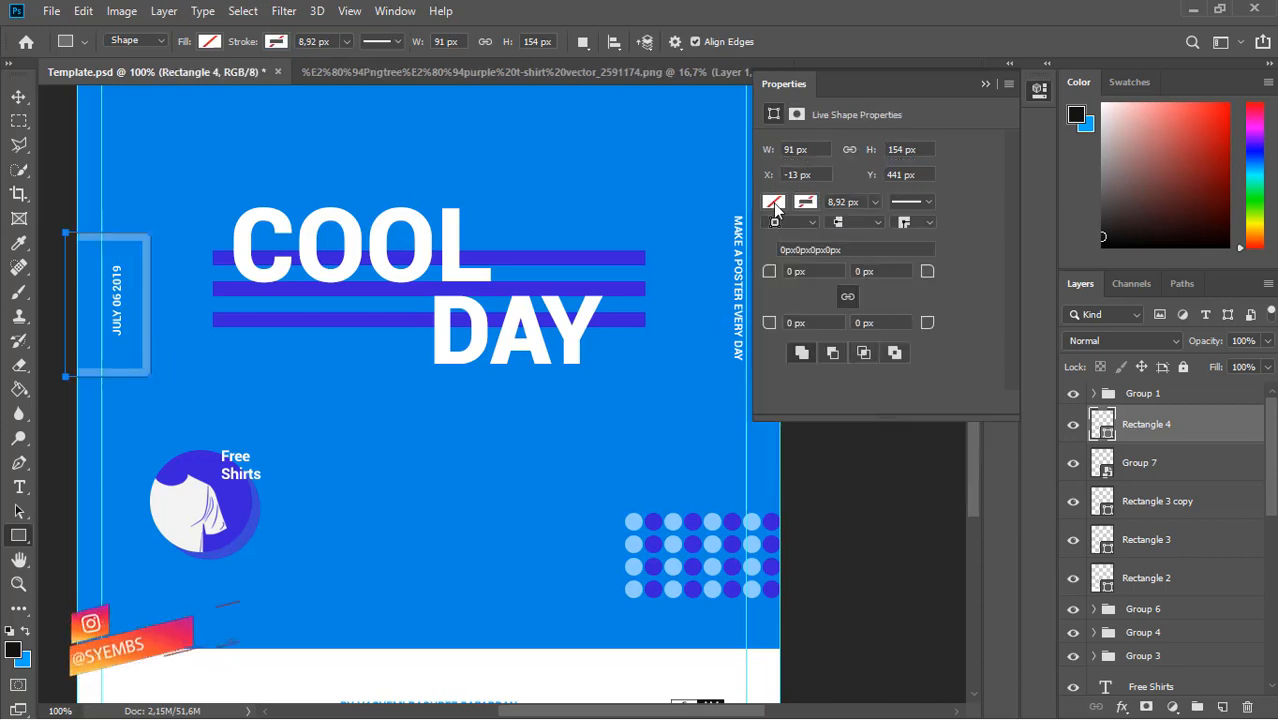
pyautogui.click(954, 239)
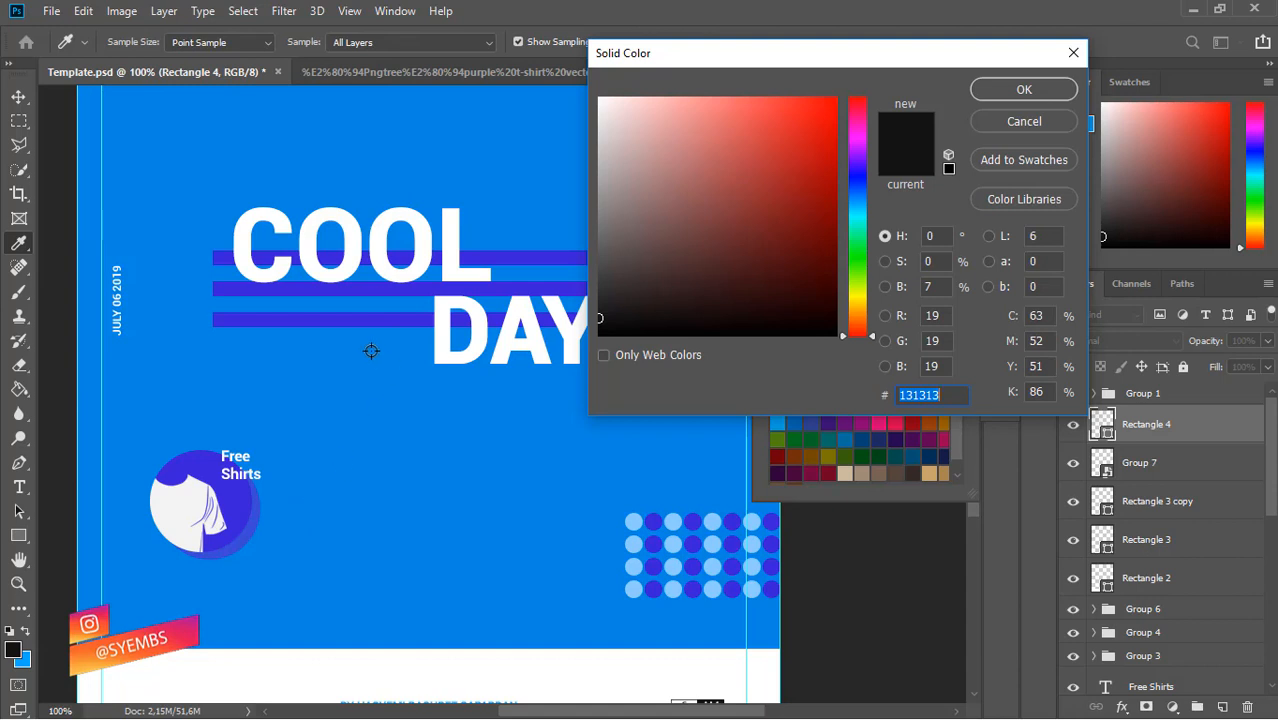
pyautogui.click(481, 254)
pyautogui.click(1033, 91)
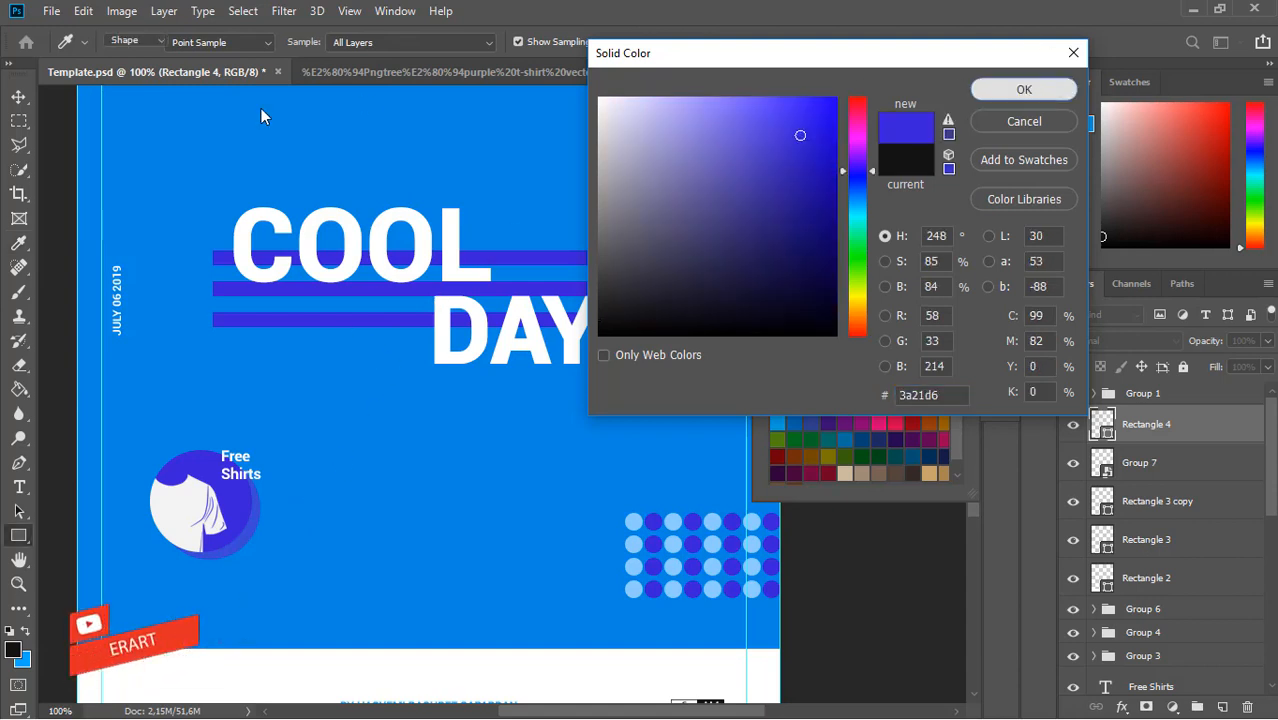
pyautogui.press('v')
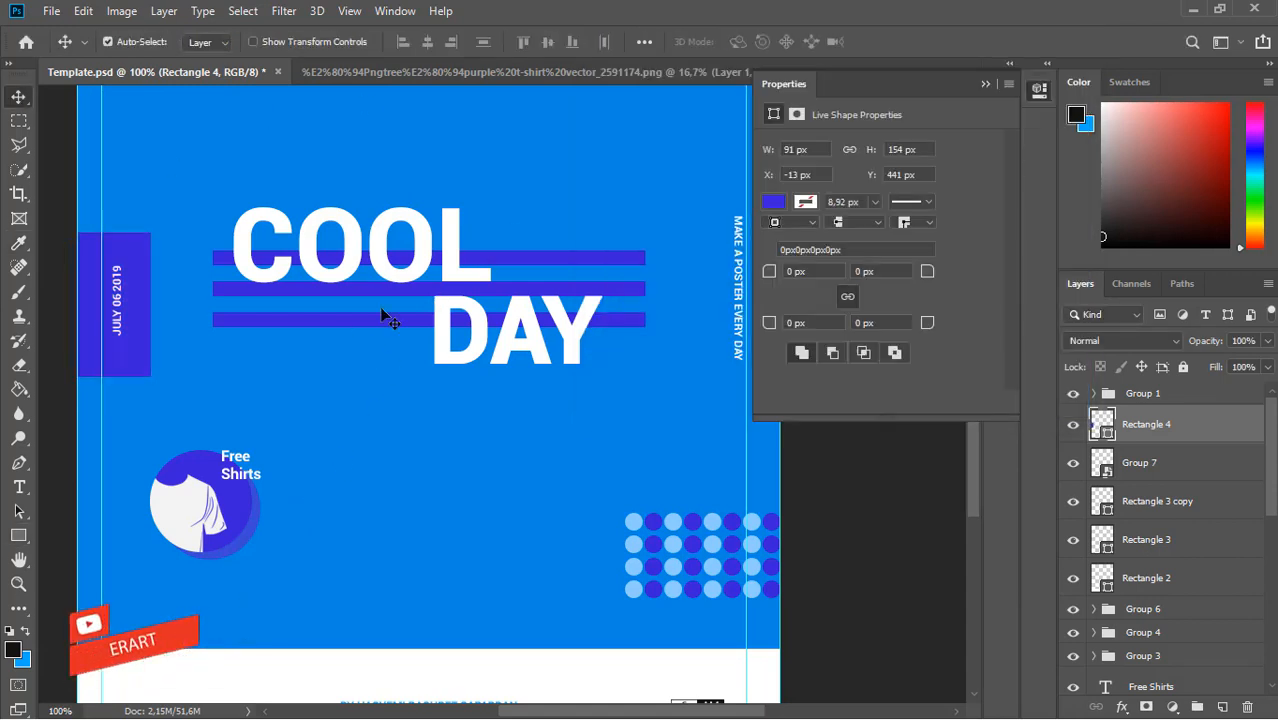
# Raise the violet rectangle to Y 424 px, then shorten it from its upper edge to a height of 136 px
pyautogui.click(548, 42)
pyautogui.press('ctrl')
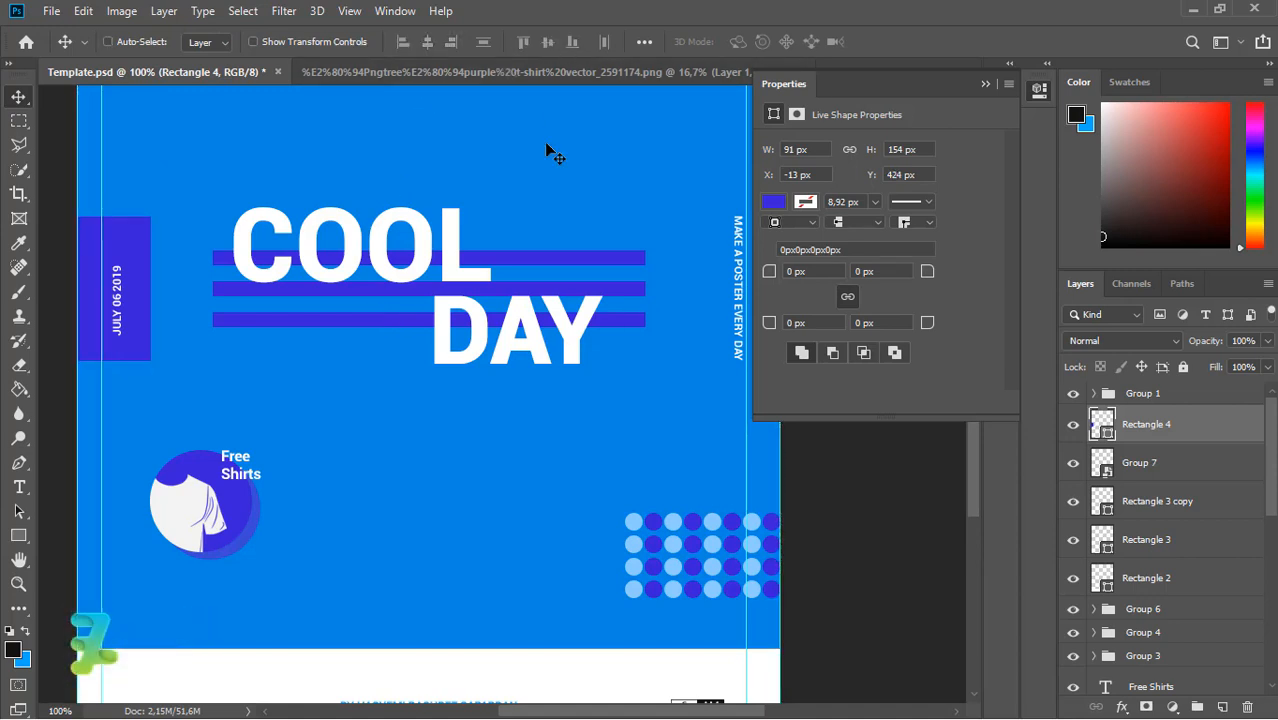
pyautogui.hotkey('ctrl', 't')
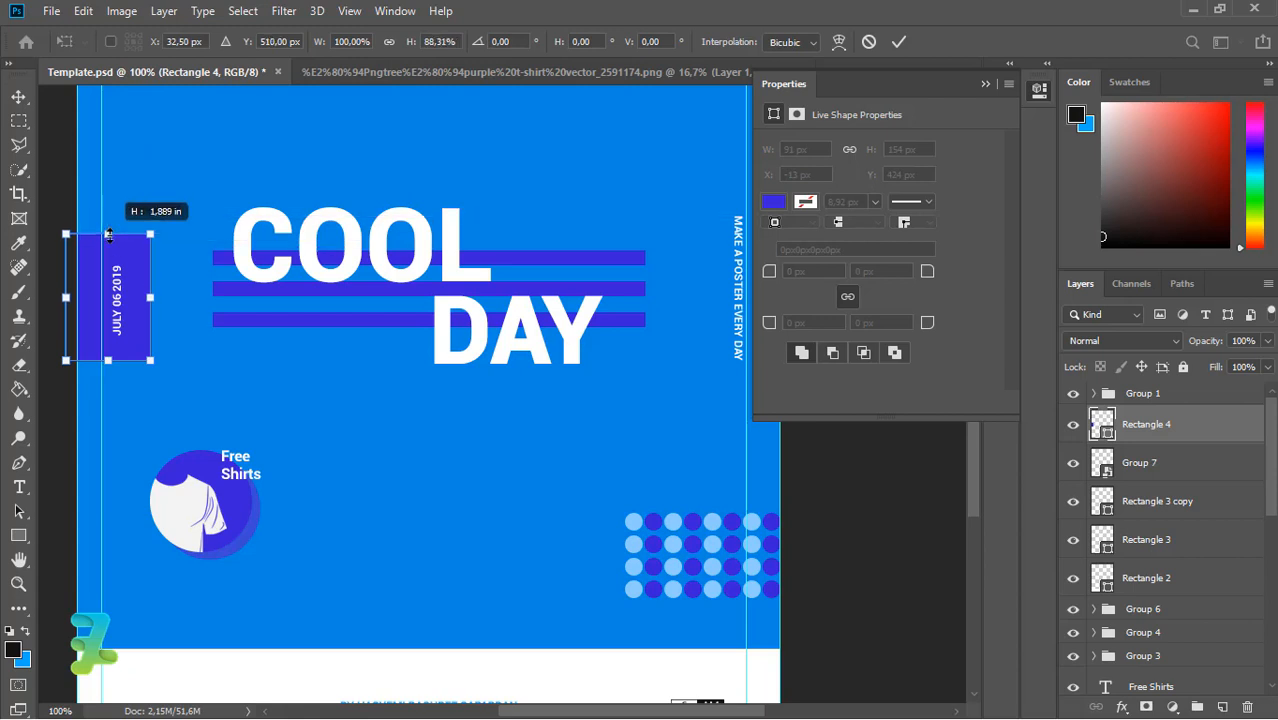
pyautogui.moveTo(109, 234); pyautogui.dragTo(109, 236)
pyautogui.press('Return')
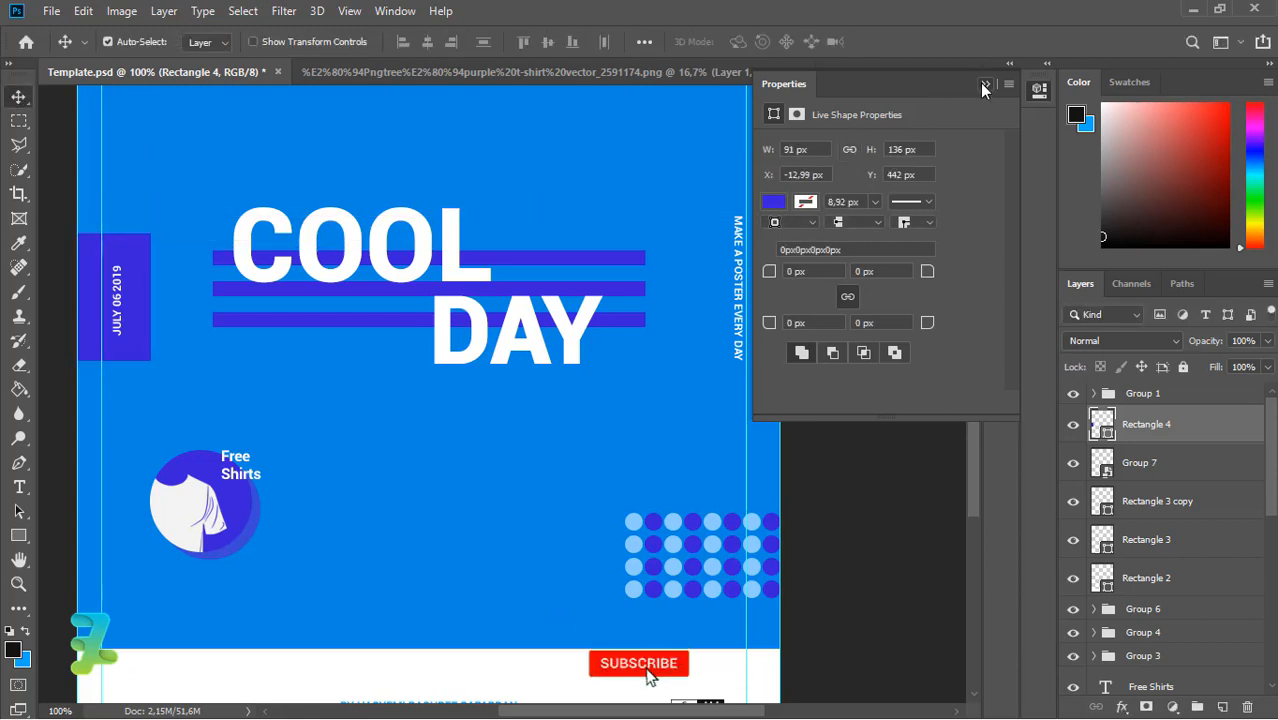
pyautogui.click(984, 86)
pyautogui.hotkey('ctrl', '-')
pyautogui.hotkey('ctrl', '-')
pyautogui.hotkey('ctrl', '-')
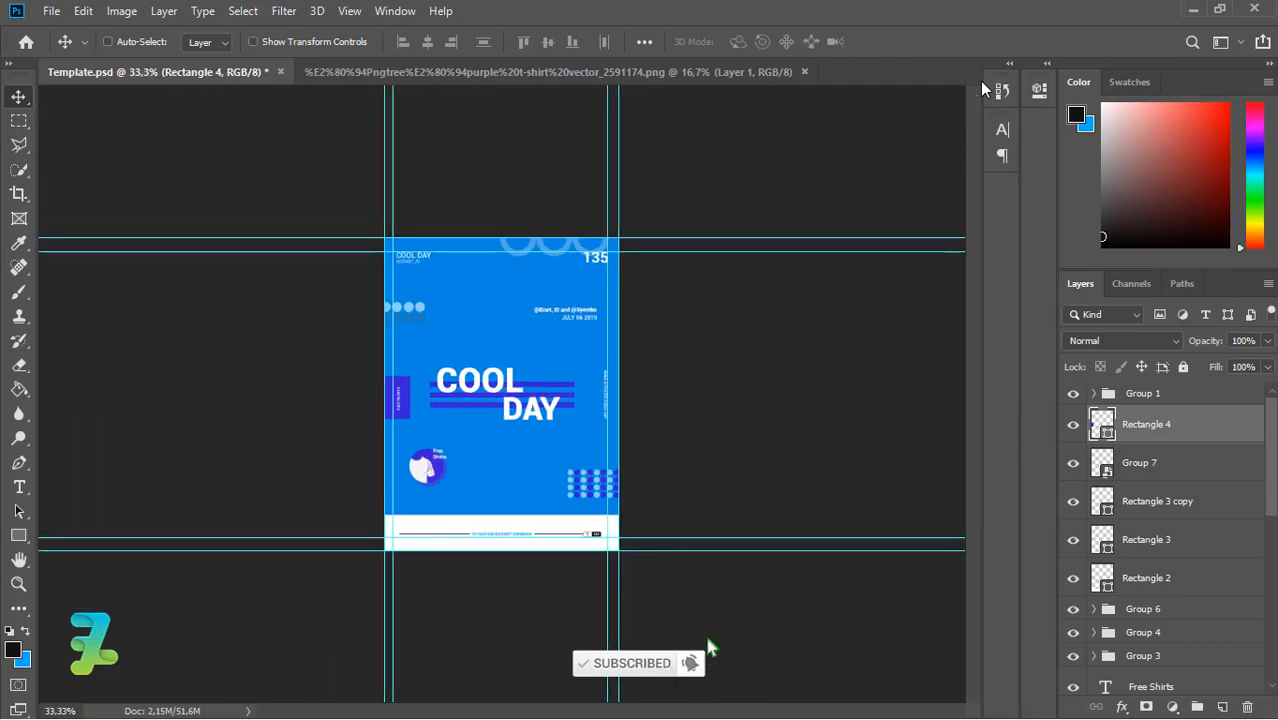
pyautogui.hotkey('ctrl', '+')
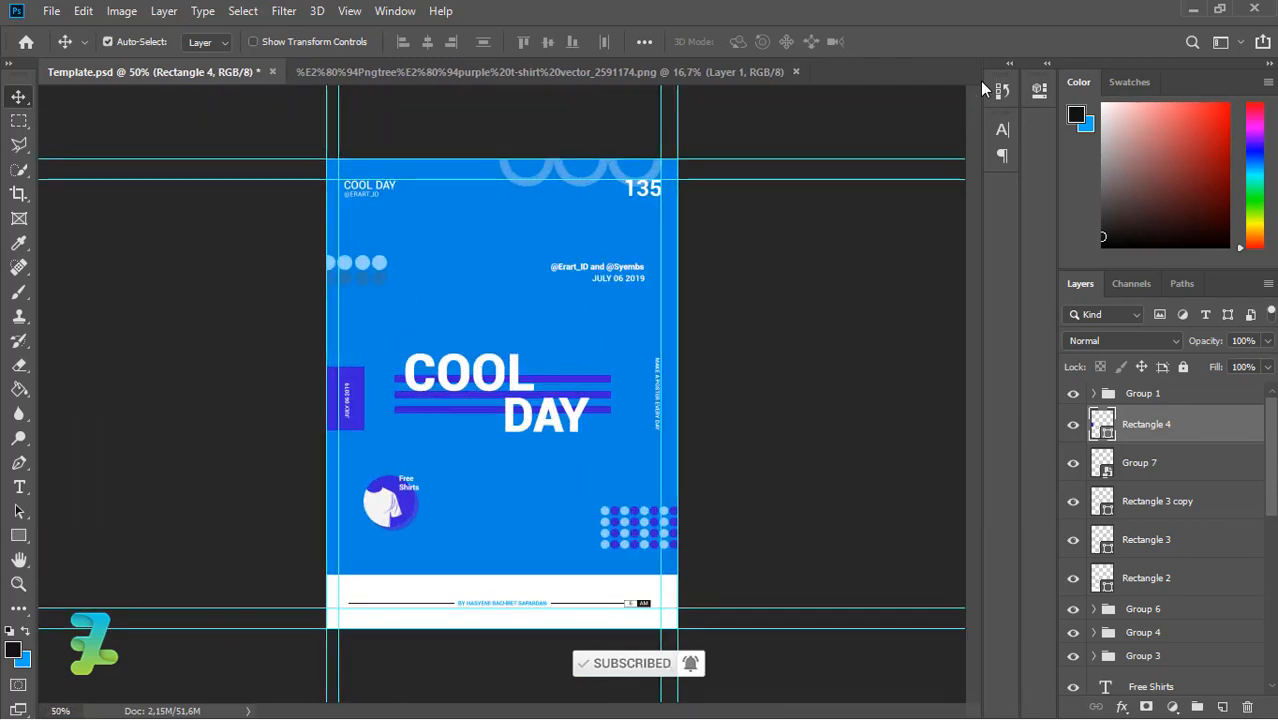